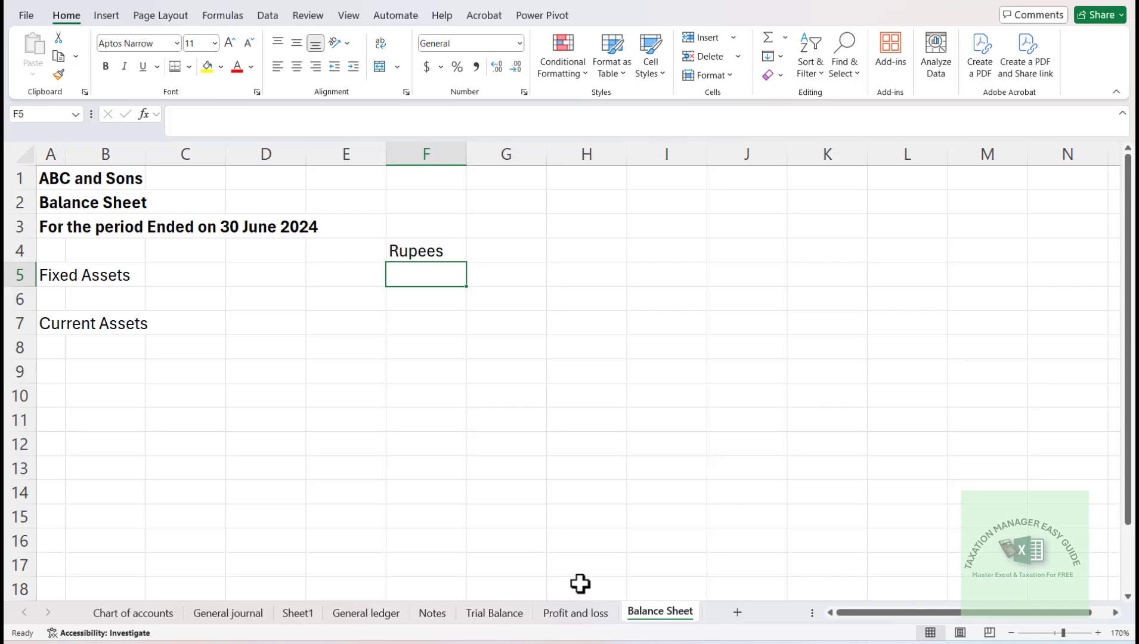
- Go to the Notes sheet and locate the empty amount cell of the Fixed Assets note
{"action": "left_click", "coordinate": [433, 613]}
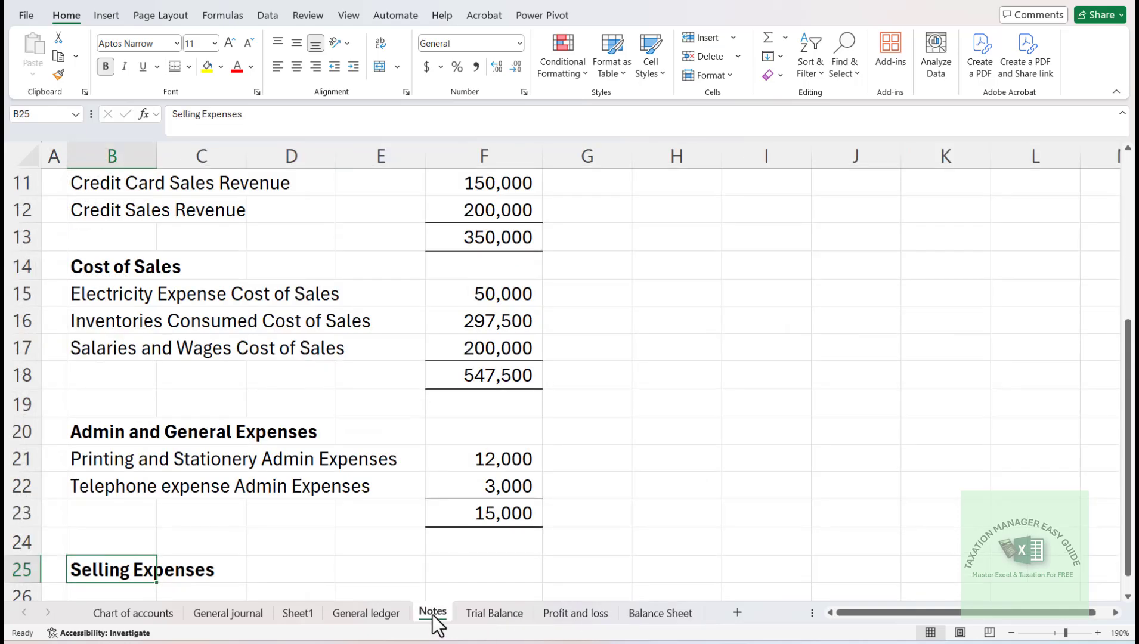
{"action": "left_click", "coordinate": [590, 225]}
{"action": "key", "text": "Up"}
{"action": "key", "text": "Up"}
{"action": "key", "text": "Up"}
{"action": "key", "text": "Up"}
{"action": "key", "text": "Up"}
{"action": "key", "text": "Up"}
{"action": "key", "text": "Up"}
{"action": "key", "text": "Up"}
{"action": "key", "text": "Up"}
{"action": "key", "text": "Up"}
{"action": "key", "text": "Up"}
{"action": "key", "text": "Up"}
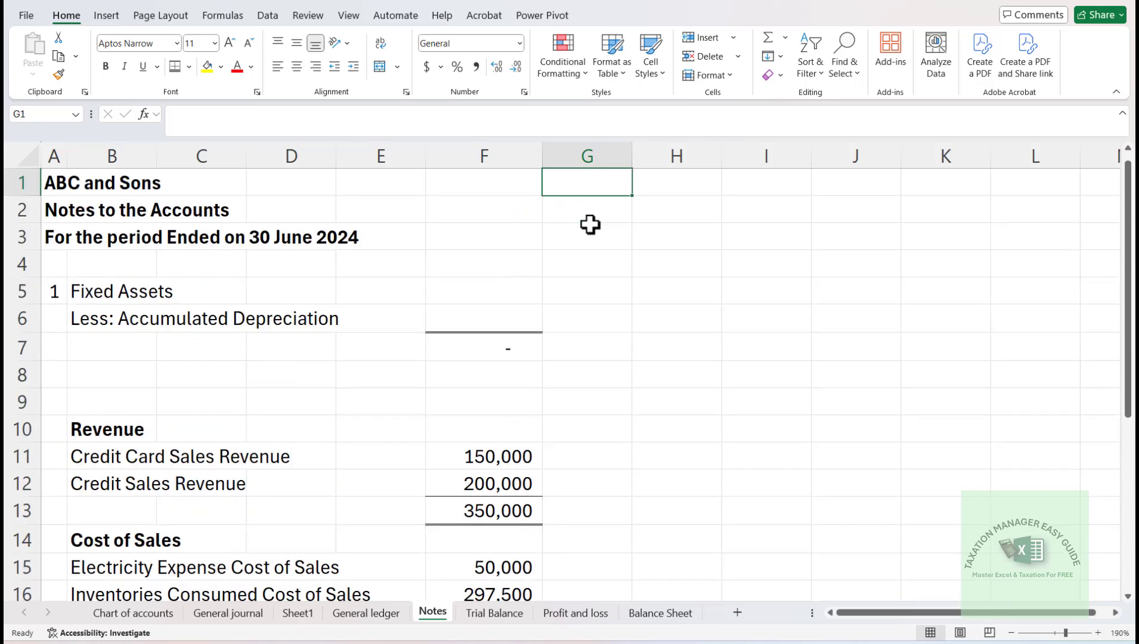
{"action": "key", "text": "Down"}
{"action": "key", "text": "Down"}
{"action": "key", "text": "Down"}
{"action": "key", "text": "Down"}
{"action": "key", "text": "Left"}
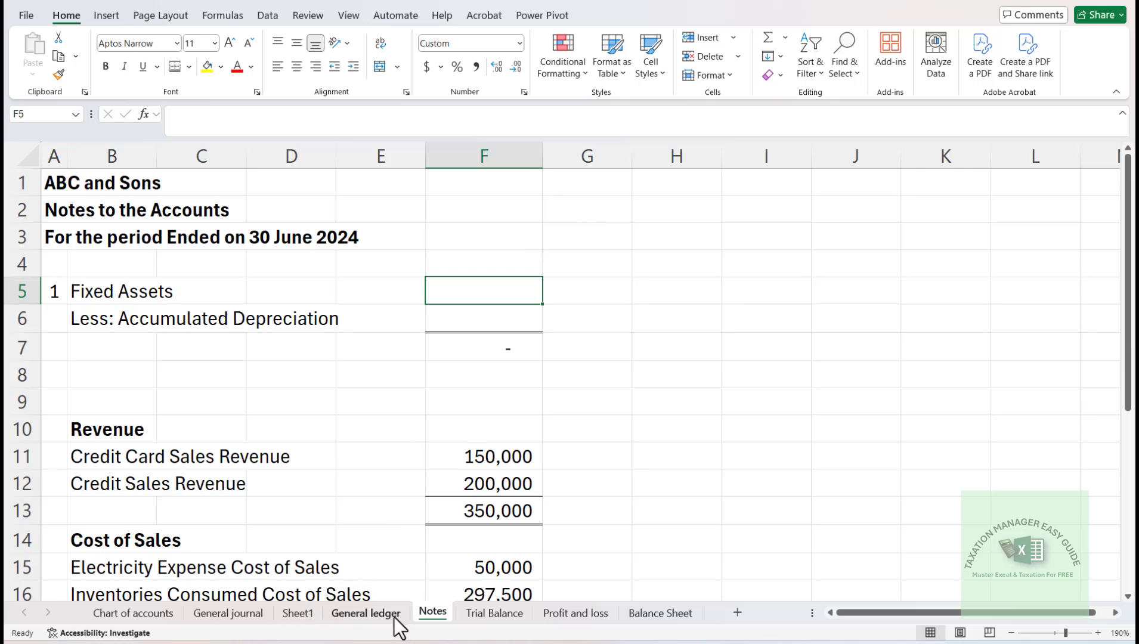
- Look through the account descriptions in the Trial Balance sheet for the fixed asset accounts
{"action": "left_click", "coordinate": [507, 620]}
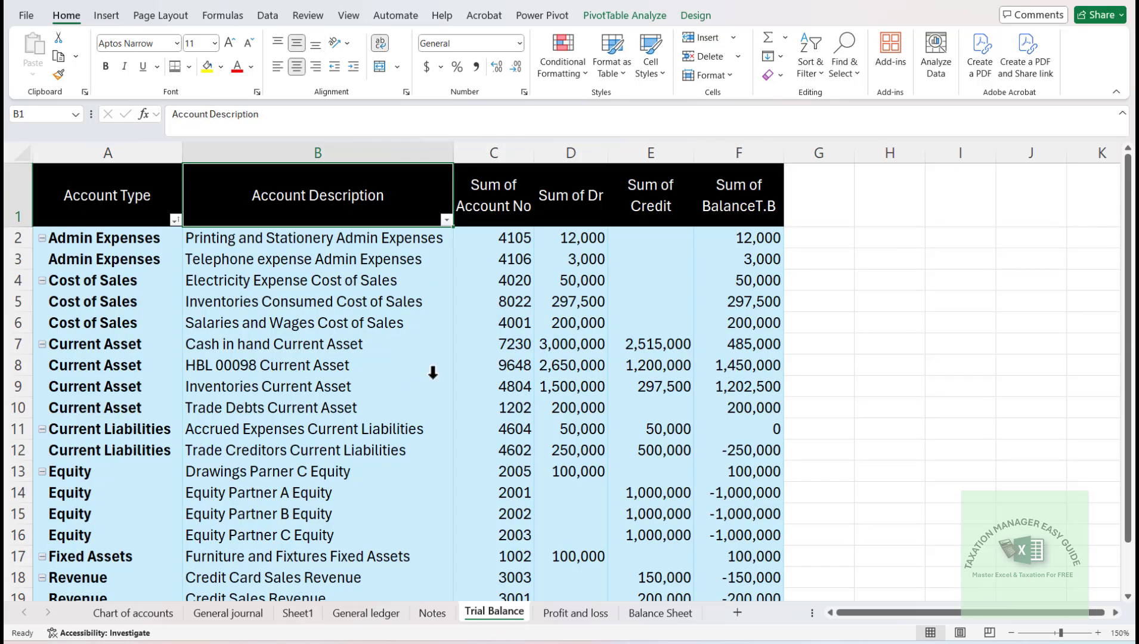
{"action": "left_click", "coordinate": [228, 328]}
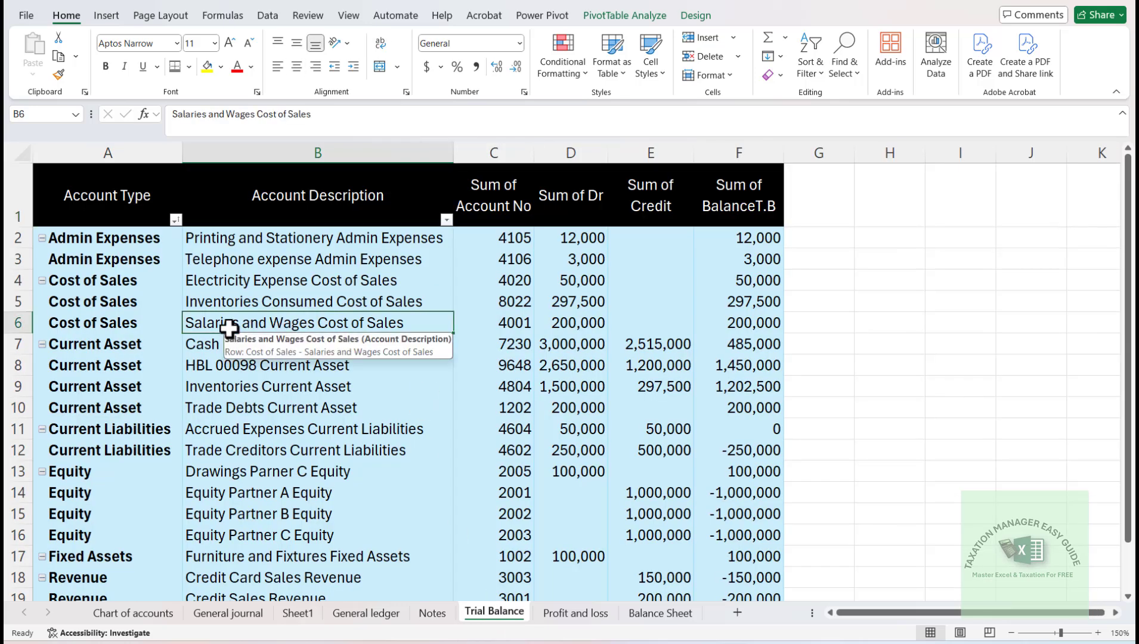
{"action": "key", "text": "Down"}
{"action": "key", "text": "Down"}
{"action": "key", "text": "Down"}
{"action": "key", "text": "Down"}
{"action": "key", "text": "Down"}
{"action": "key", "text": "Down"}
{"action": "key", "text": "Down"}
{"action": "key", "text": "Down"}
{"action": "key", "text": "Down"}
{"action": "key", "text": "Down"}
{"action": "key", "text": "Down"}
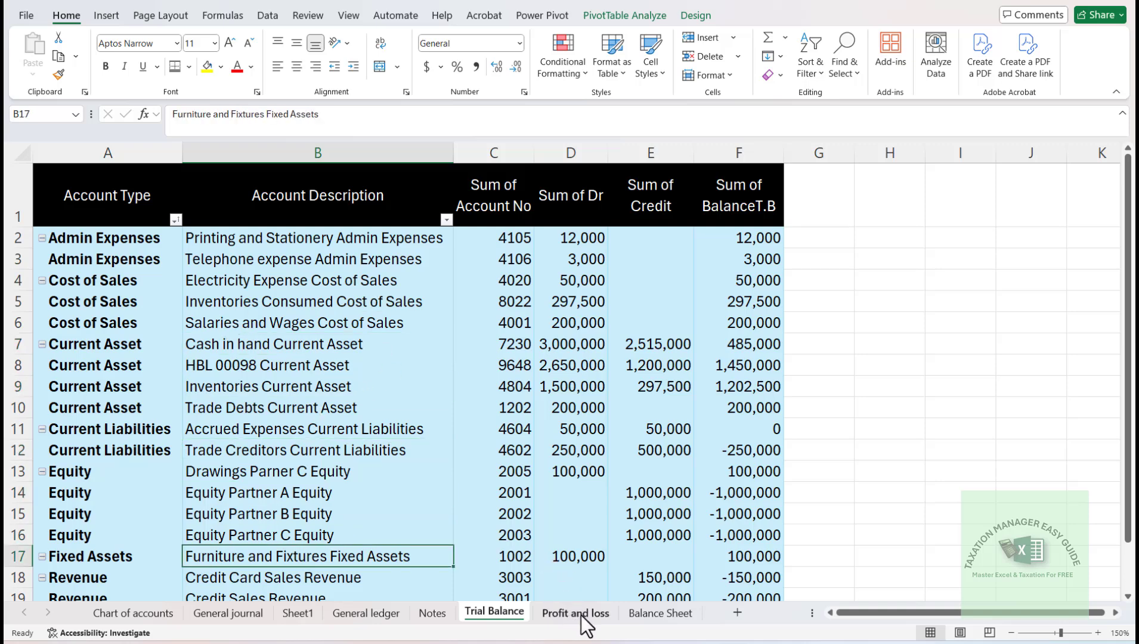
- Insert two blank rows above "Less: Accumulated Depreciation" in the Notes sheet
{"action": "left_click", "coordinate": [433, 615]}
{"action": "key", "text": "Left"}
{"action": "key", "text": "Left"}
{"action": "key", "text": "Down"}
{"action": "key", "text": "Left"}
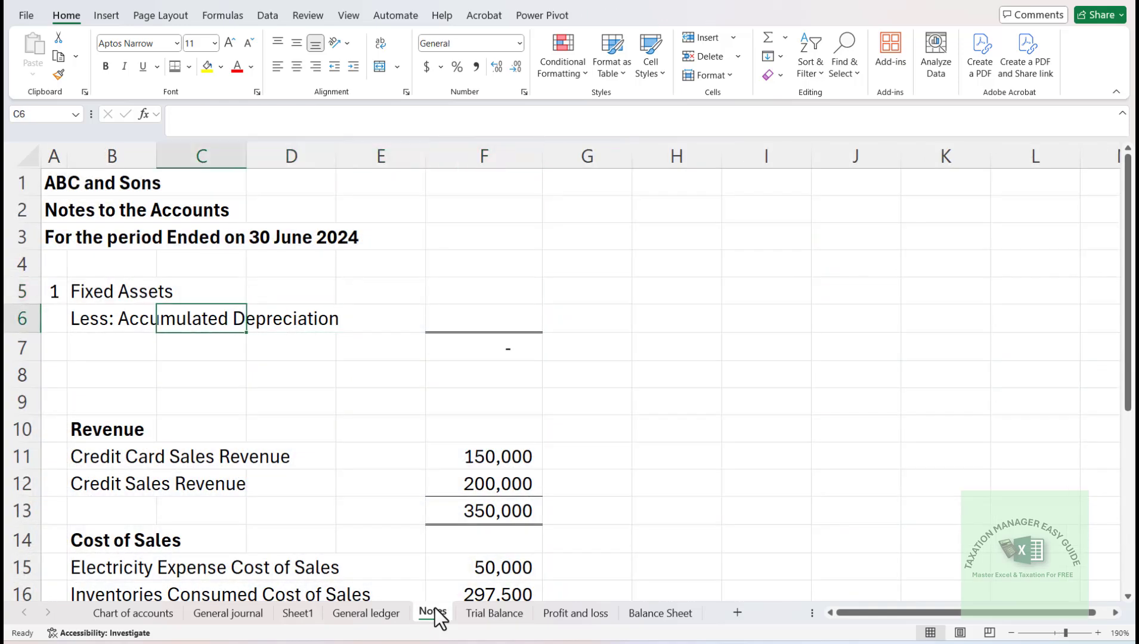
{"action": "key", "text": "Left"}
{"action": "key", "text": "ctrl+shift+equal"}
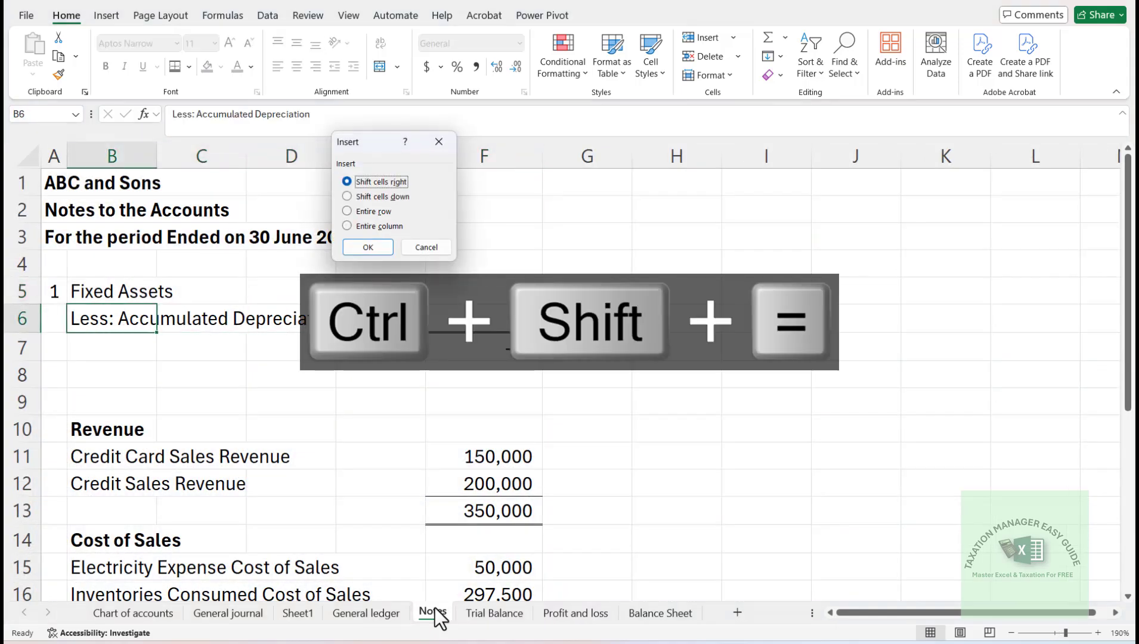
{"action": "key", "text": "Down"}
{"action": "key", "text": "Return"}
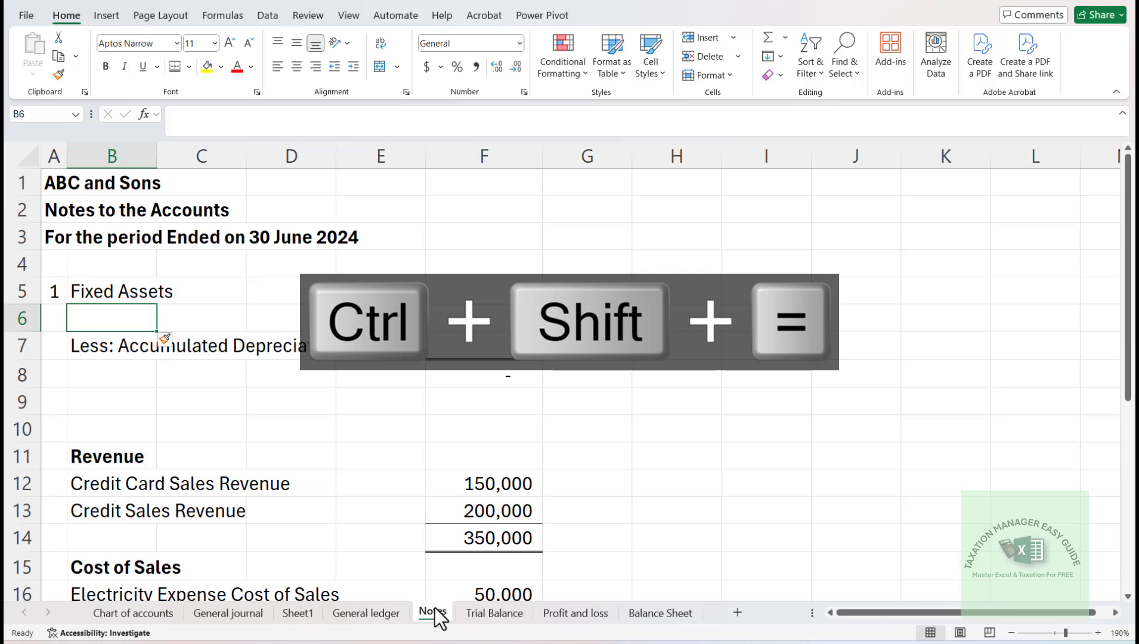
{"action": "key", "text": "F4"}
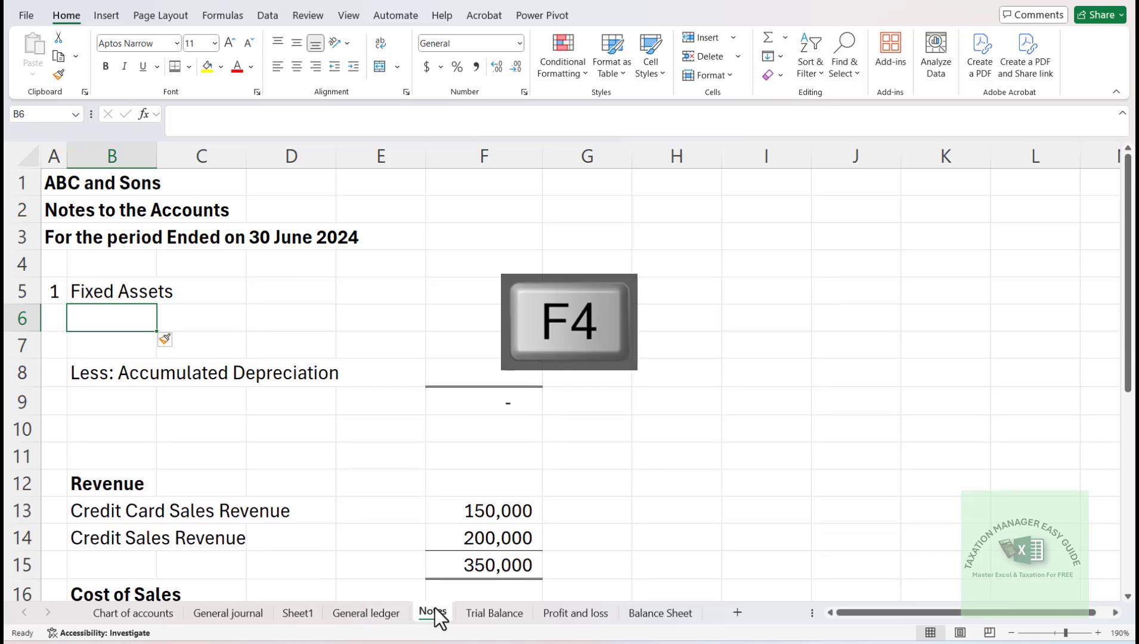
- Copy "Furniture and Fixtures Fixed Assets" from the Trial Balance sheet into cell B6 of the Notes sheet as values only
{"action": "left_click", "coordinate": [507, 616]}
{"action": "key", "text": "ctrl+c"}
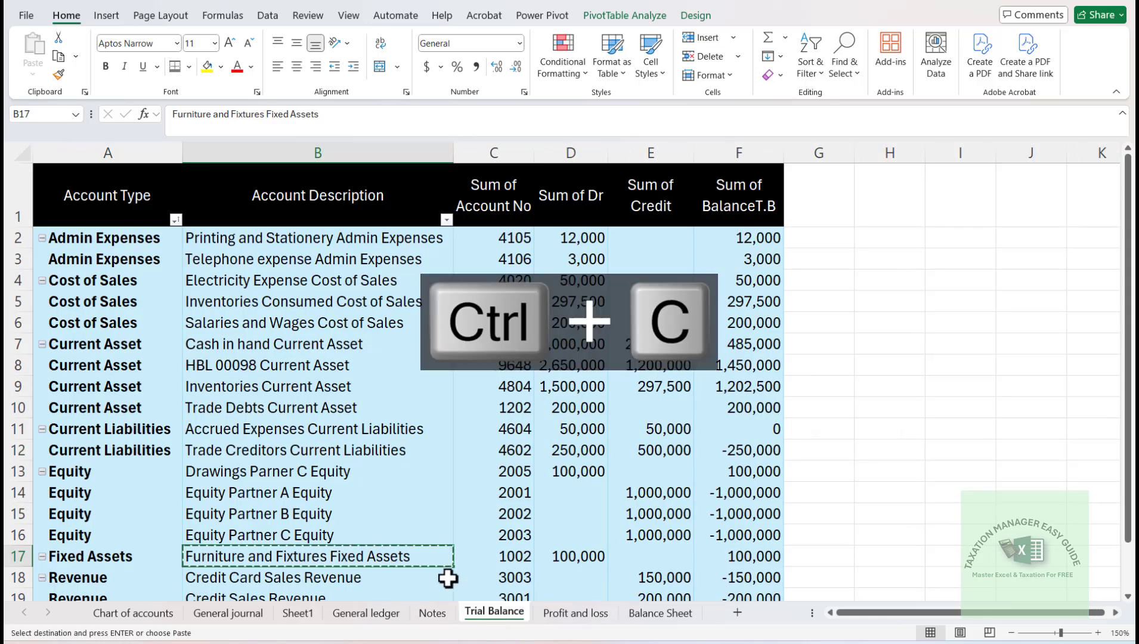
{"action": "left_click", "coordinate": [583, 618]}
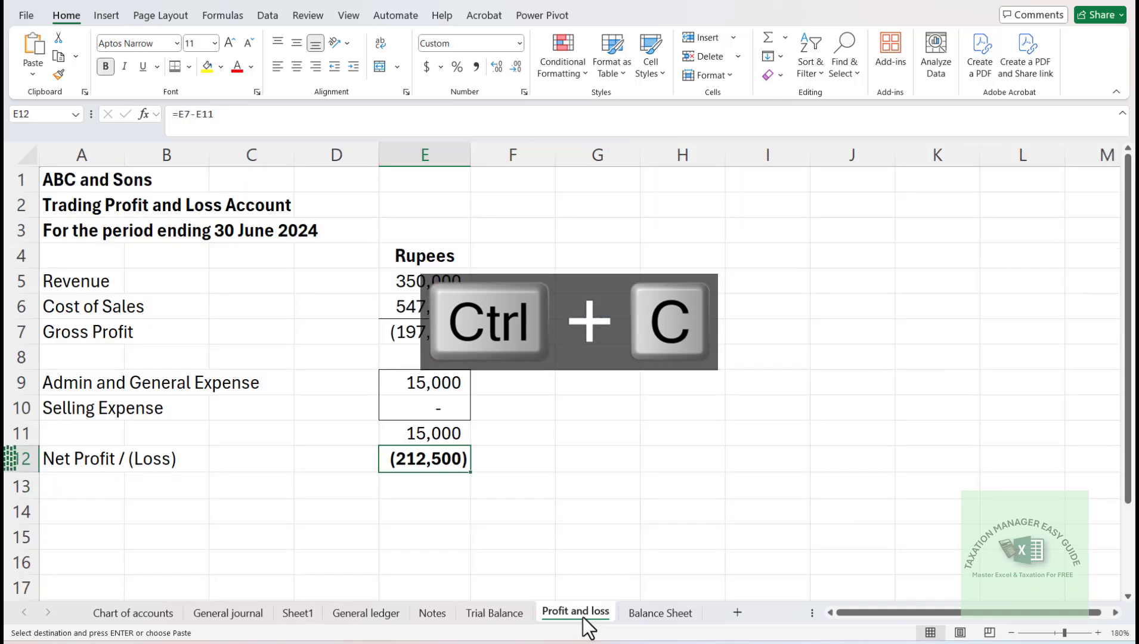
{"action": "left_click", "coordinate": [439, 615]}
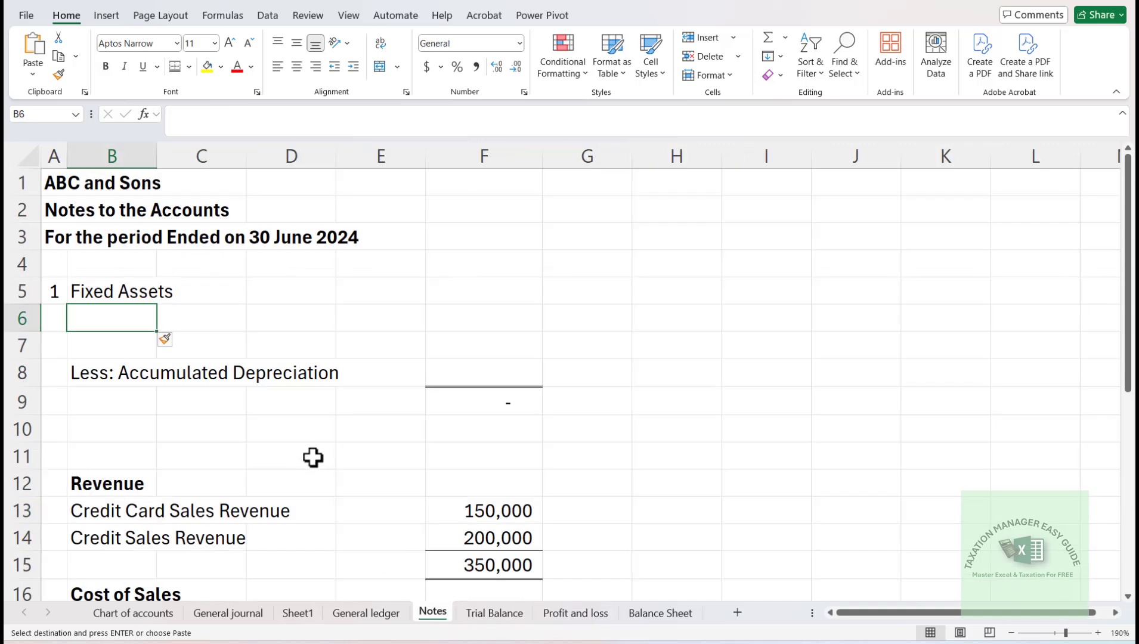
{"action": "key", "text": "Return"}
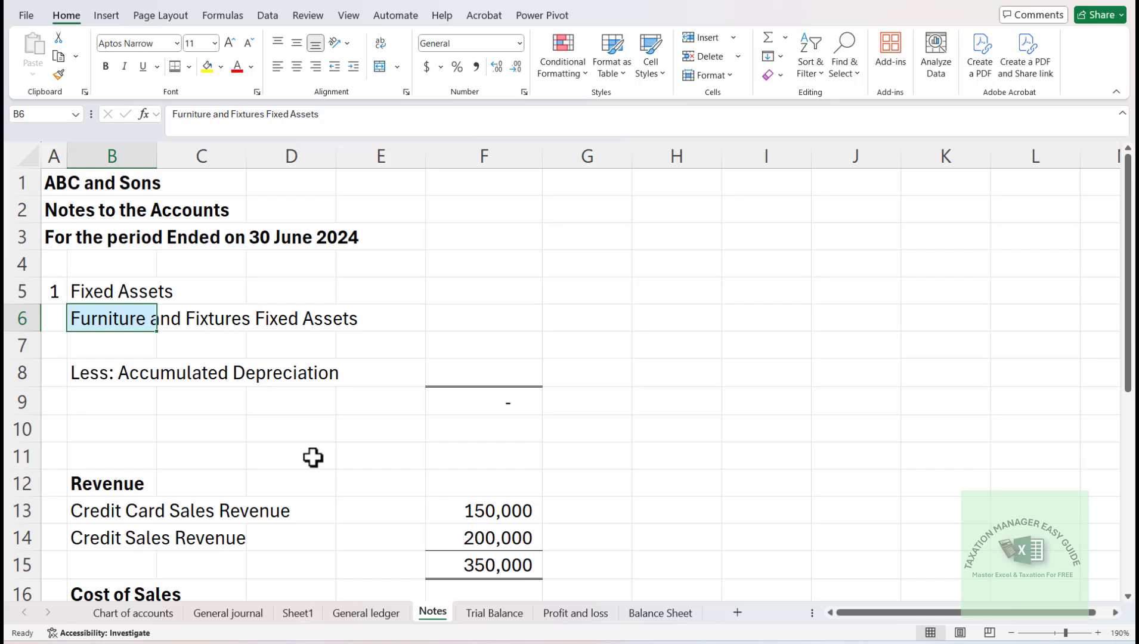
{"action": "key", "text": "ctrl+z"}
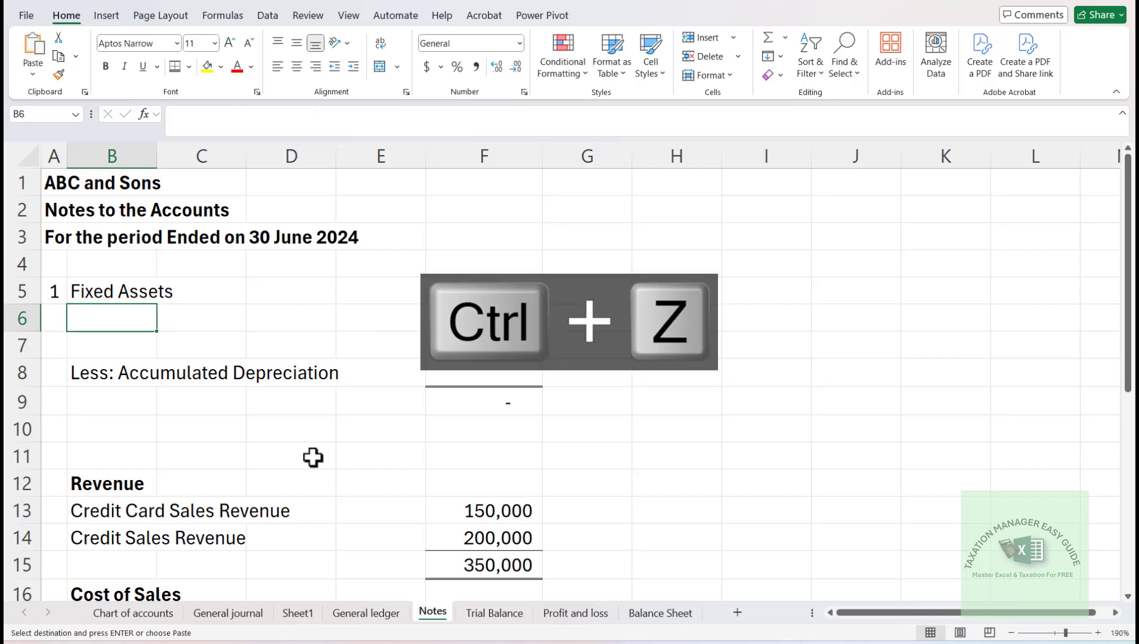
{"action": "key", "text": "alt+e"}
{"action": "key", "text": "s"}
{"action": "key", "text": "v"}
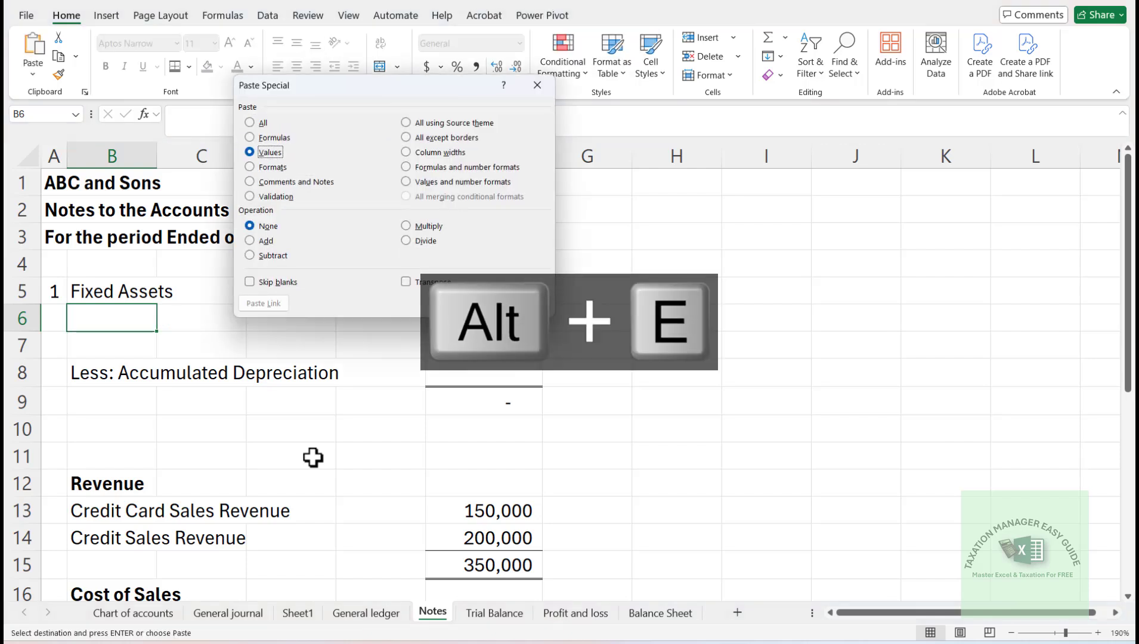
{"action": "key", "text": "Return"}
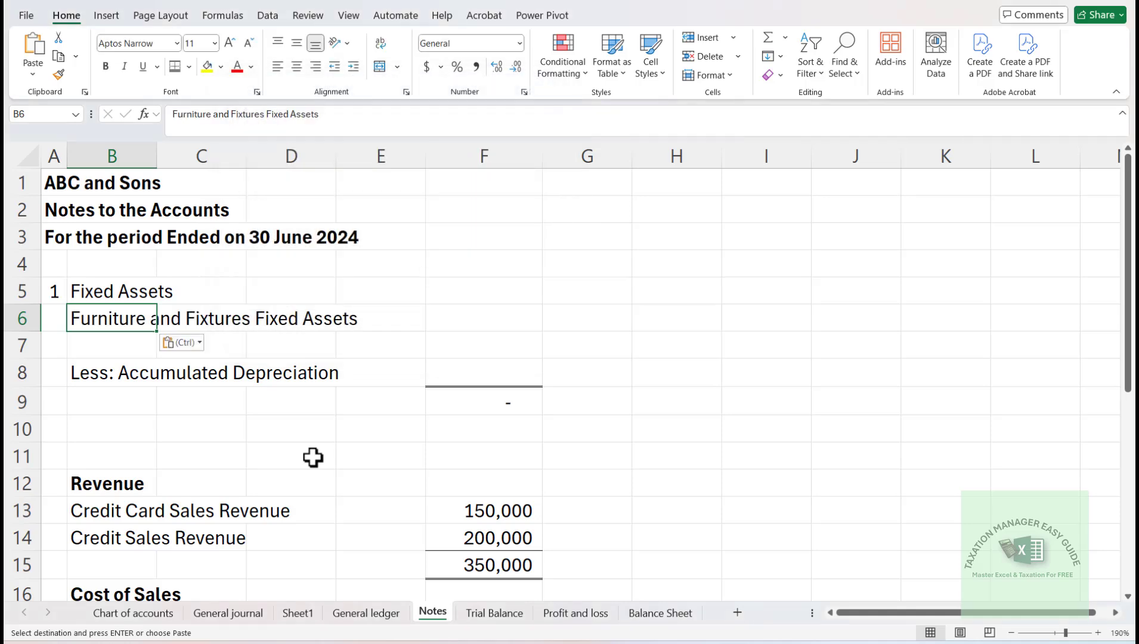
{"action": "key", "text": "Right"}
{"action": "key", "text": "Right"}
{"action": "key", "text": "Right"}
{"action": "key", "text": "Right"}
{"action": "key", "text": "BackSpace"}
{"action": "type", "text": "=vl"}
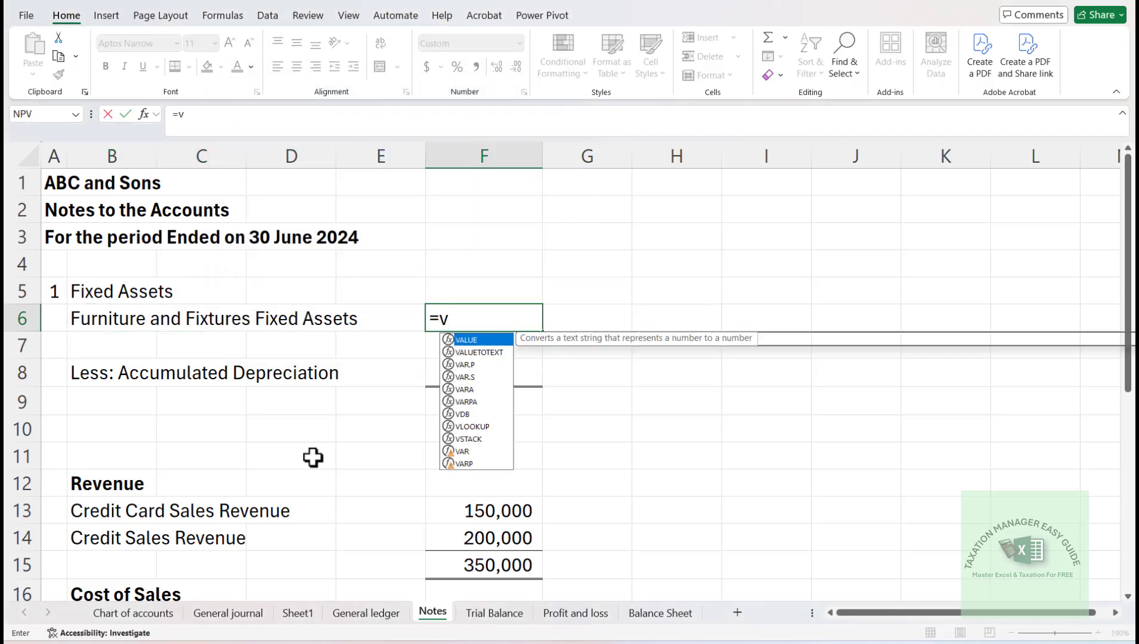
{"action": "key", "text": "Tab"}
{"action": "key", "text": "Escape"}
- Copy the VLOOKUP formula from the Credit Card Sales Revenue amount into F6 for Furniture and Fixtures
{"action": "key", "text": "Down"}
{"action": "key", "text": "Down"}
{"action": "key", "text": "Down"}
{"action": "key", "text": "Down"}
{"action": "key", "text": "Down"}
{"action": "key", "text": "Down"}
{"action": "key", "text": "Down"}
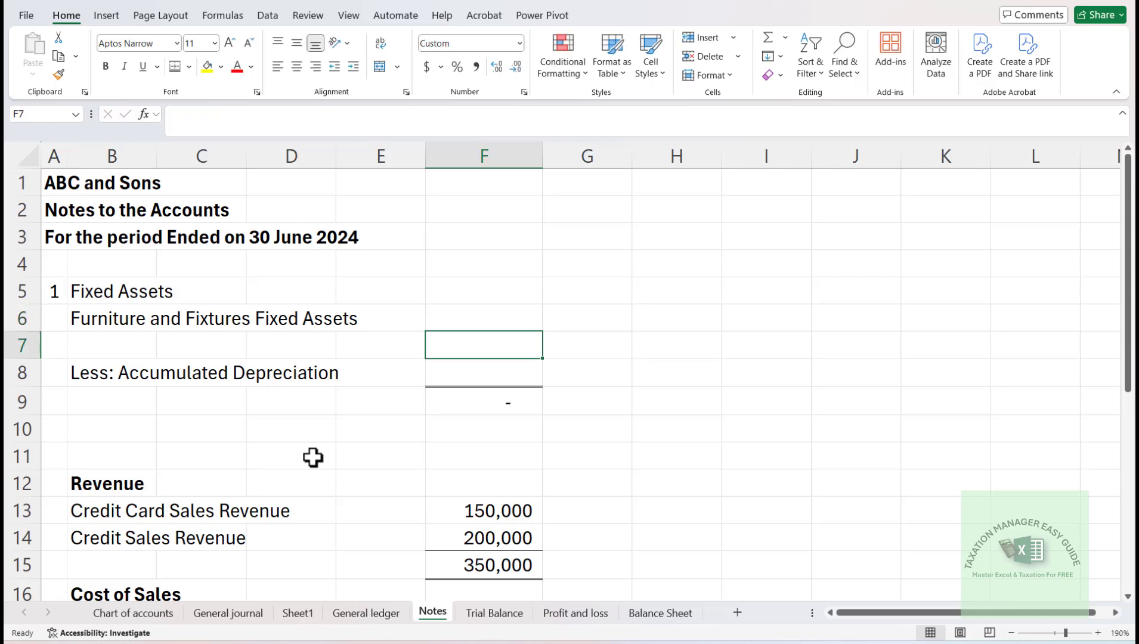
{"action": "key", "text": "ctrl+c"}
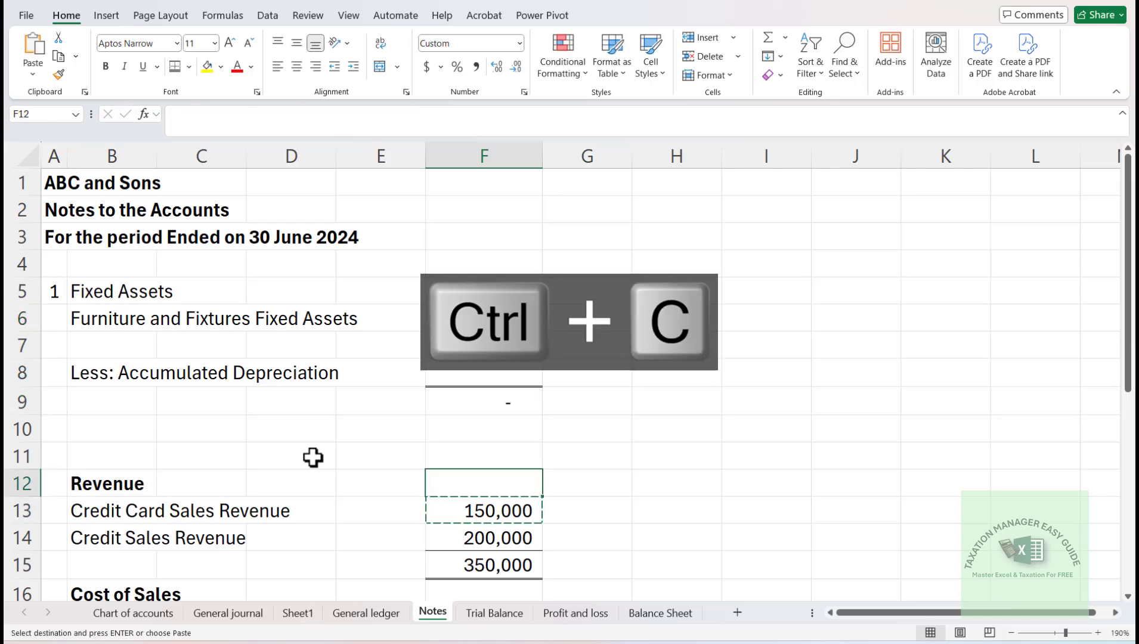
{"action": "key", "text": "Up"}
{"action": "key", "text": "Up"}
{"action": "key", "text": "Up"}
{"action": "key", "text": "Up"}
{"action": "key", "text": "Up"}
{"action": "key", "text": "Up"}
{"action": "key", "text": "Up"}
{"action": "key", "text": "Up"}
{"action": "key", "text": "Up"}
{"action": "key", "text": "Down"}
{"action": "key", "text": "Down"}
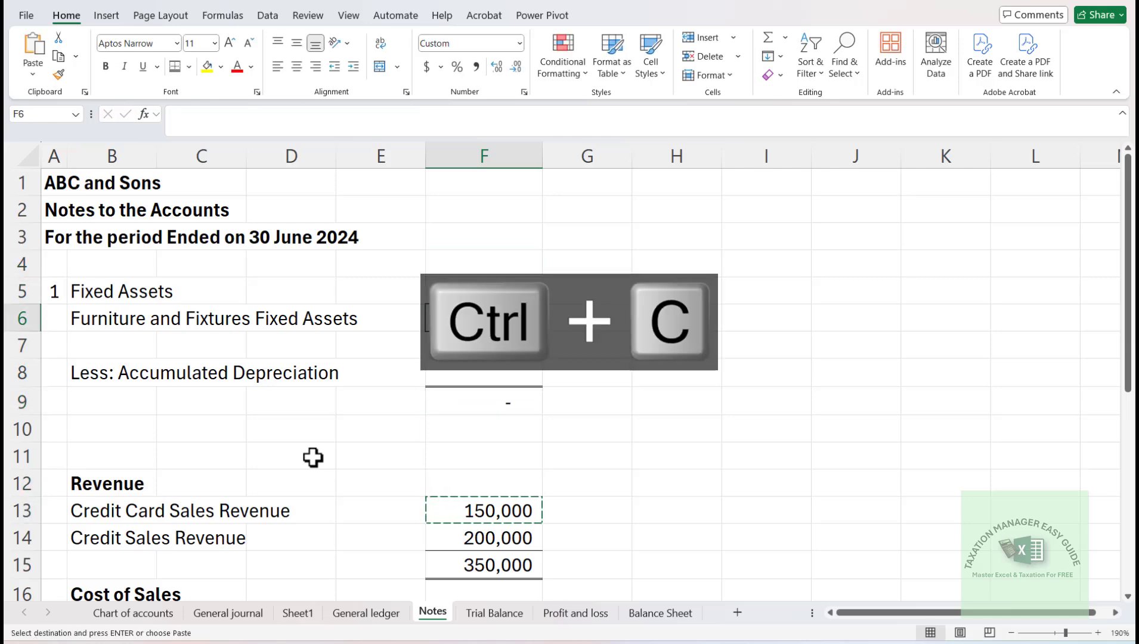
{"action": "key", "text": "Return"}
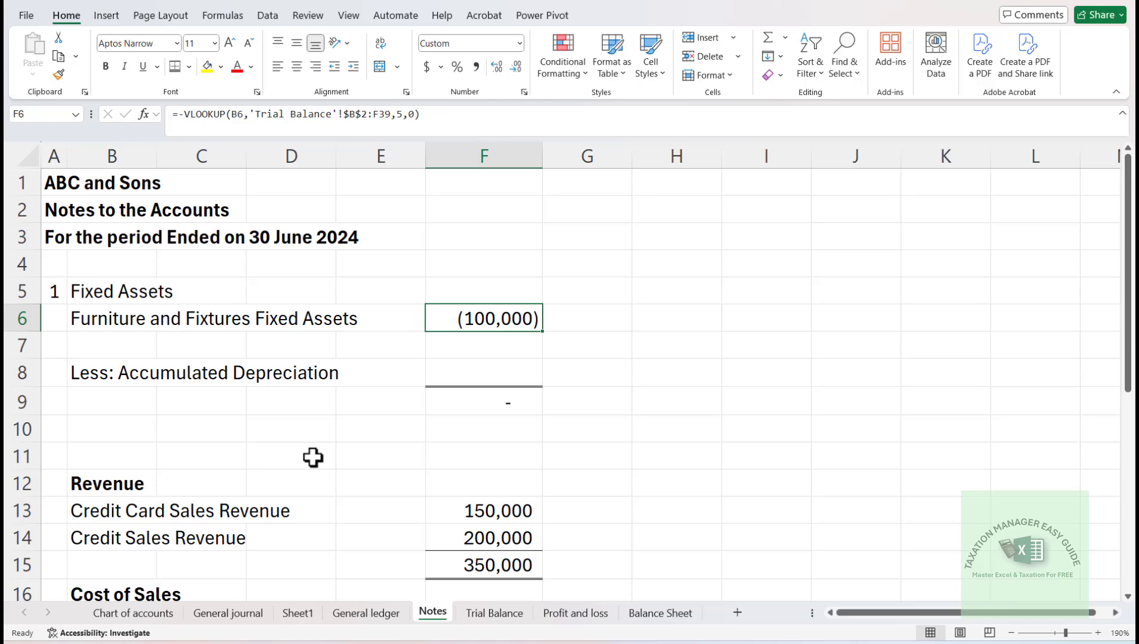
- Remove the minus sign before VLOOKUP in the Furniture and Fixtures formula in F6
{"action": "key", "text": "F2"}
{"action": "key", "text": "BackSpace"}
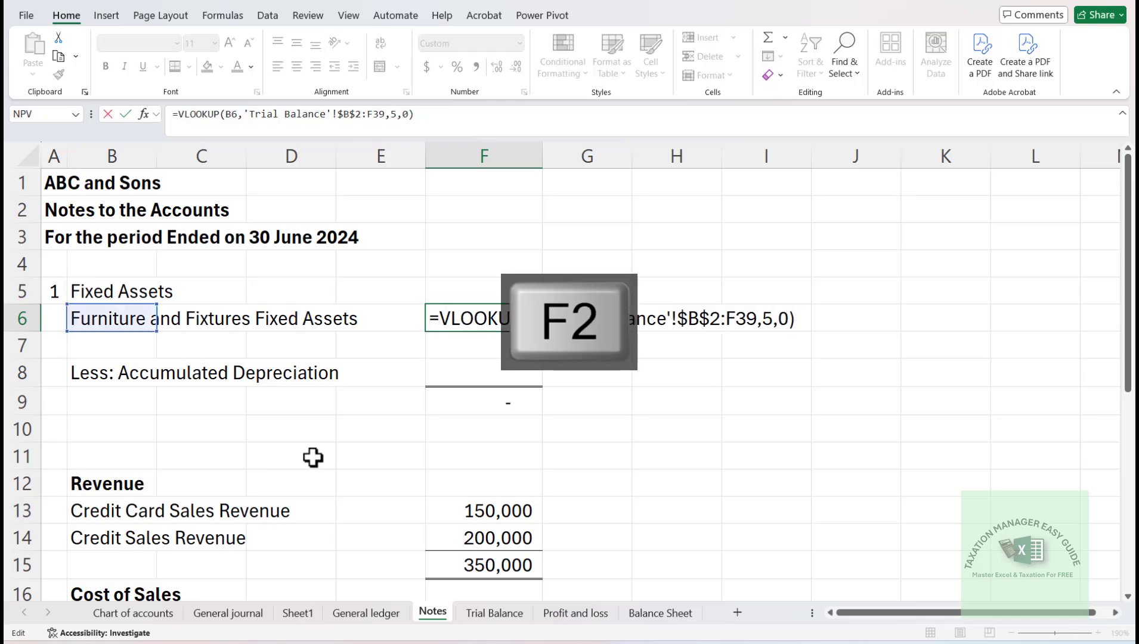
{"action": "key", "text": "Return"}
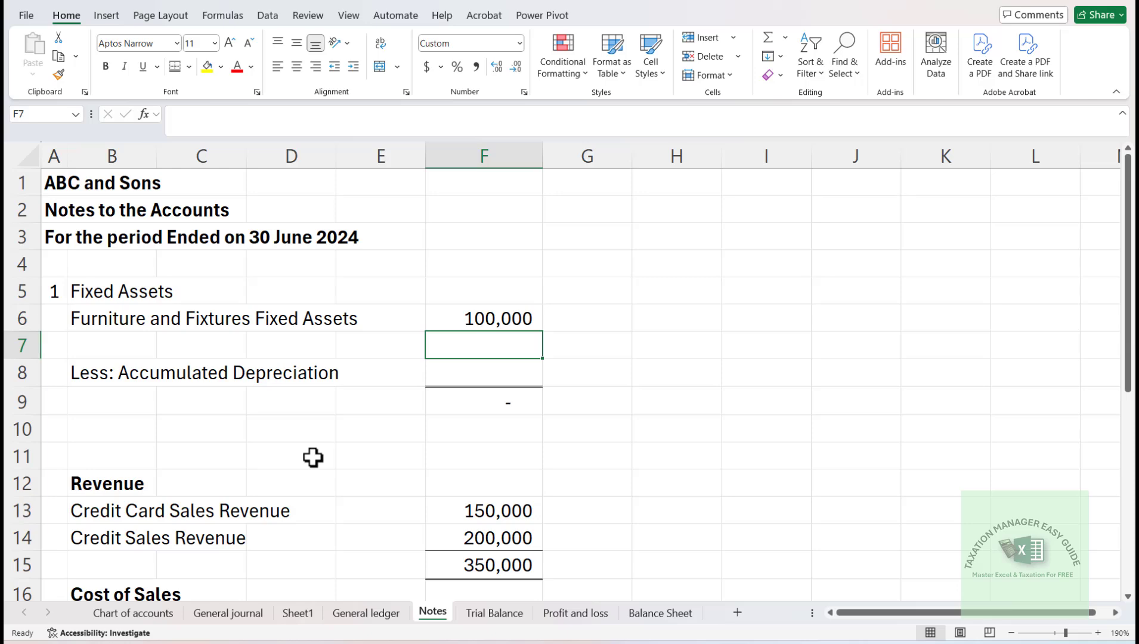
- Check the Trial Balance sheet for an accumulated depreciation account to use in the Fixed Assets note
{"action": "key", "text": "Down"}
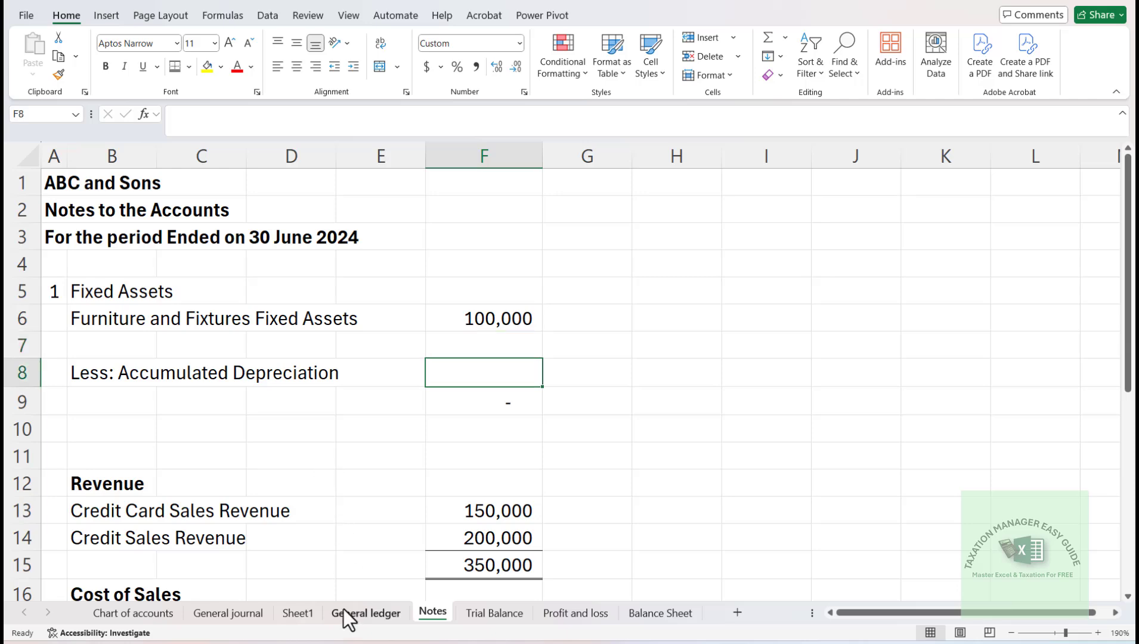
{"action": "left_click", "coordinate": [494, 615]}
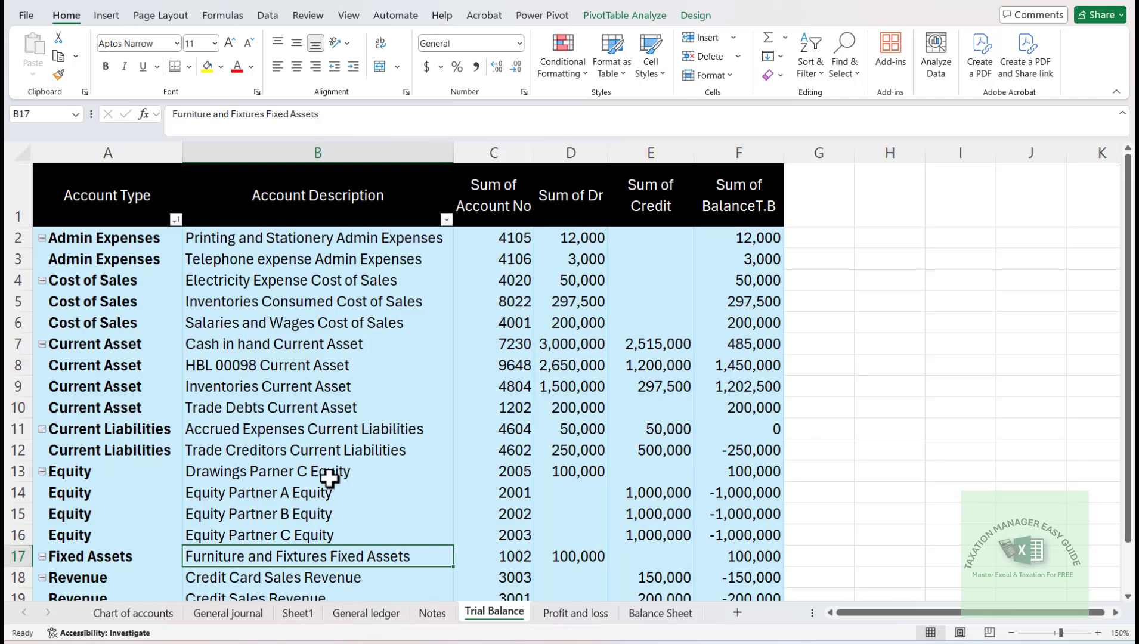
{"action": "key", "text": "Down"}
{"action": "key", "text": "Down"}
{"action": "key", "text": "Down"}
{"action": "key", "text": "Down"}
{"action": "key", "text": "Down"}
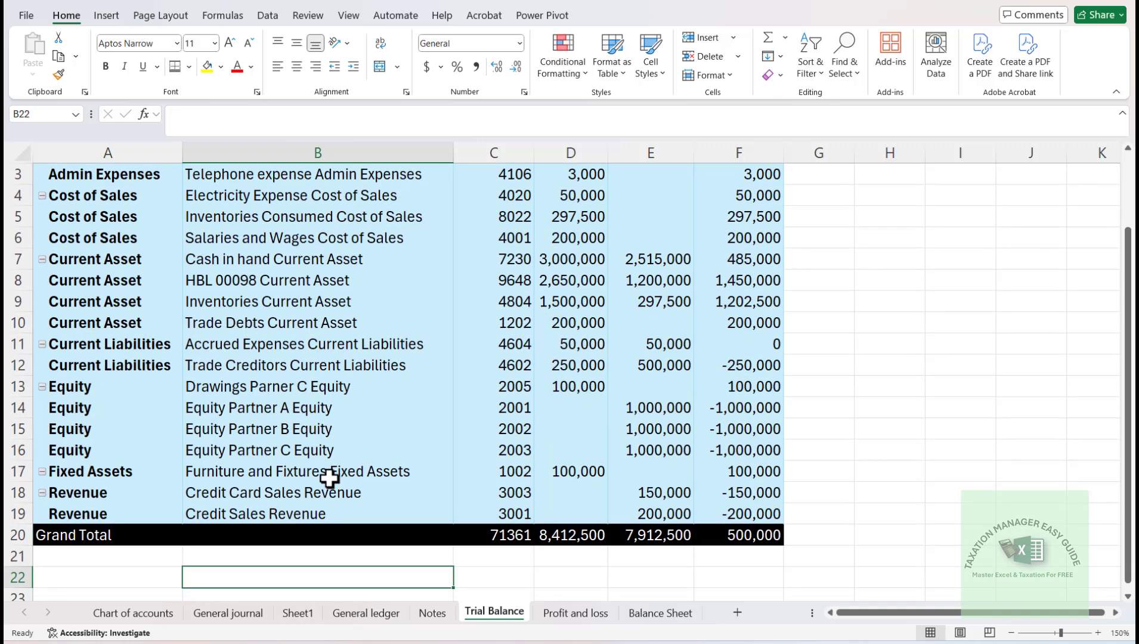
{"action": "key", "text": "Up"}
{"action": "key", "text": "Up"}
{"action": "key", "text": "Up"}
{"action": "key", "text": "Up"}
{"action": "key", "text": "Up"}
{"action": "key", "text": "Up"}
{"action": "key", "text": "Up"}
{"action": "key", "text": "Up"}
{"action": "key", "text": "Up"}
{"action": "key", "text": "Up"}
{"action": "key", "text": "Up"}
{"action": "key", "text": "Up"}
{"action": "key", "text": "Up"}
{"action": "key", "text": "Up"}
{"action": "key", "text": "Up"}
{"action": "key", "text": "Up"}
{"action": "key", "text": "Up"}
{"action": "key", "text": "Up"}
{"action": "key", "text": "Up"}
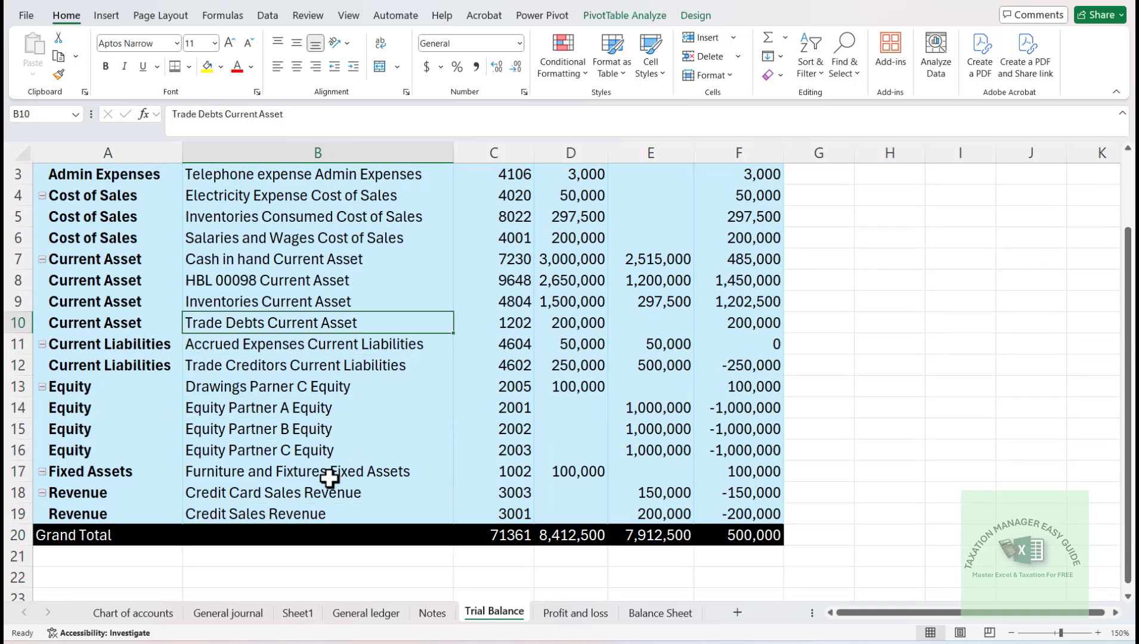
{"action": "key", "text": "Up"}
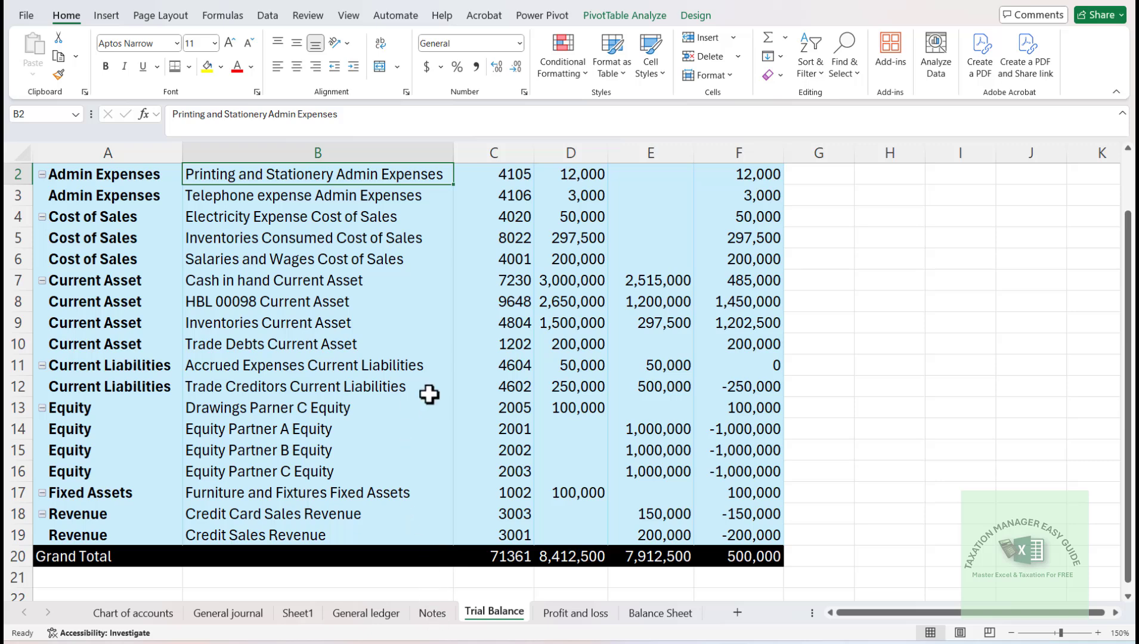
- Enter 99000 in cell H17 of the Trial Balance sheet, beside the Furniture and Fixtures row
{"action": "left_click", "coordinate": [577, 489]}
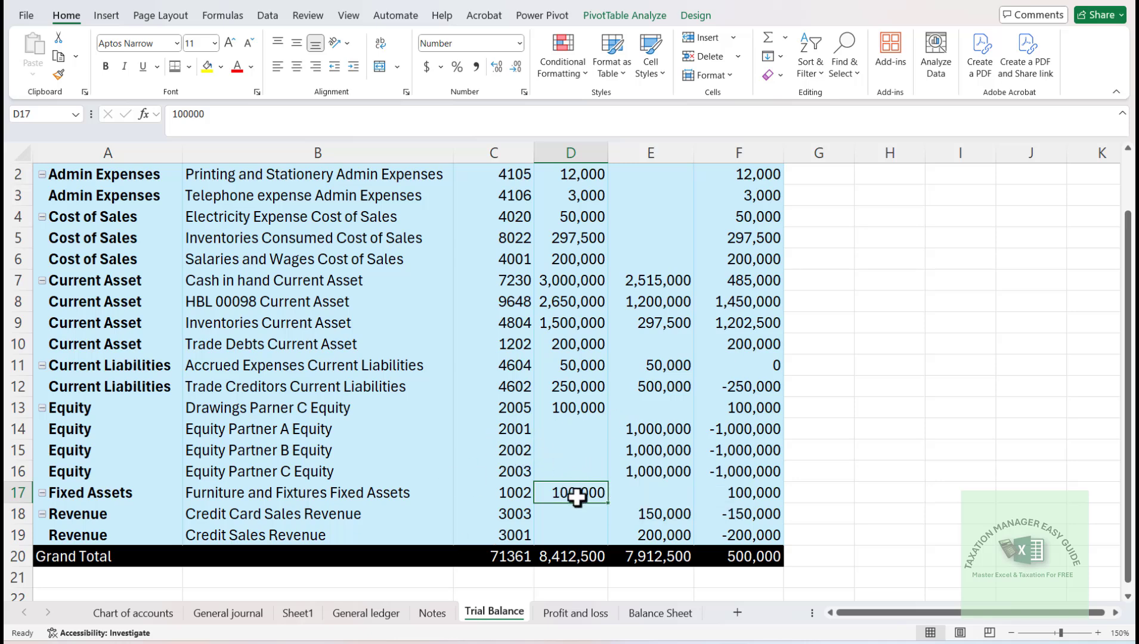
{"action": "mouse_move", "coordinate": [559, 498]}
{"action": "left_click", "coordinate": [874, 492]}
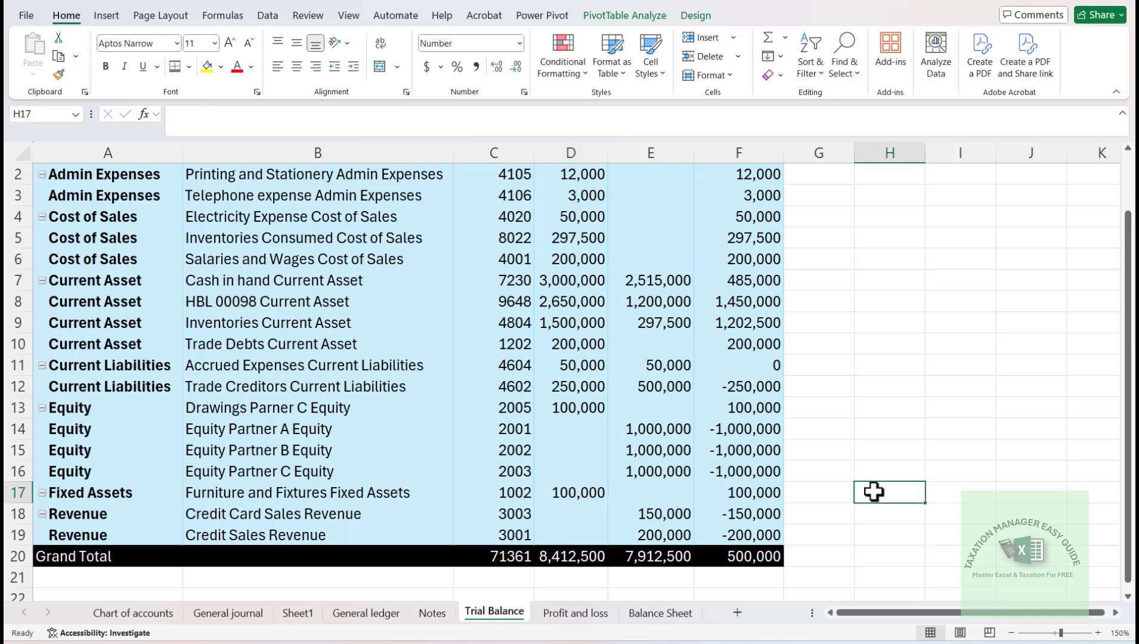
{"action": "type", "text": "99000"}
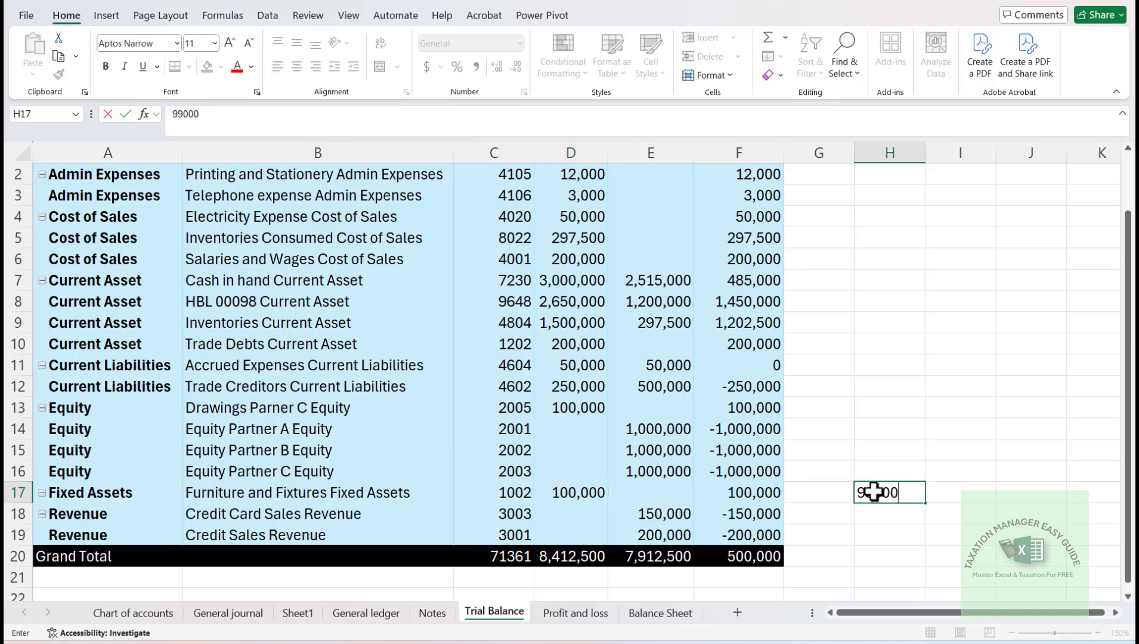
{"action": "key", "text": "Return"}
{"action": "type", "text": "="}
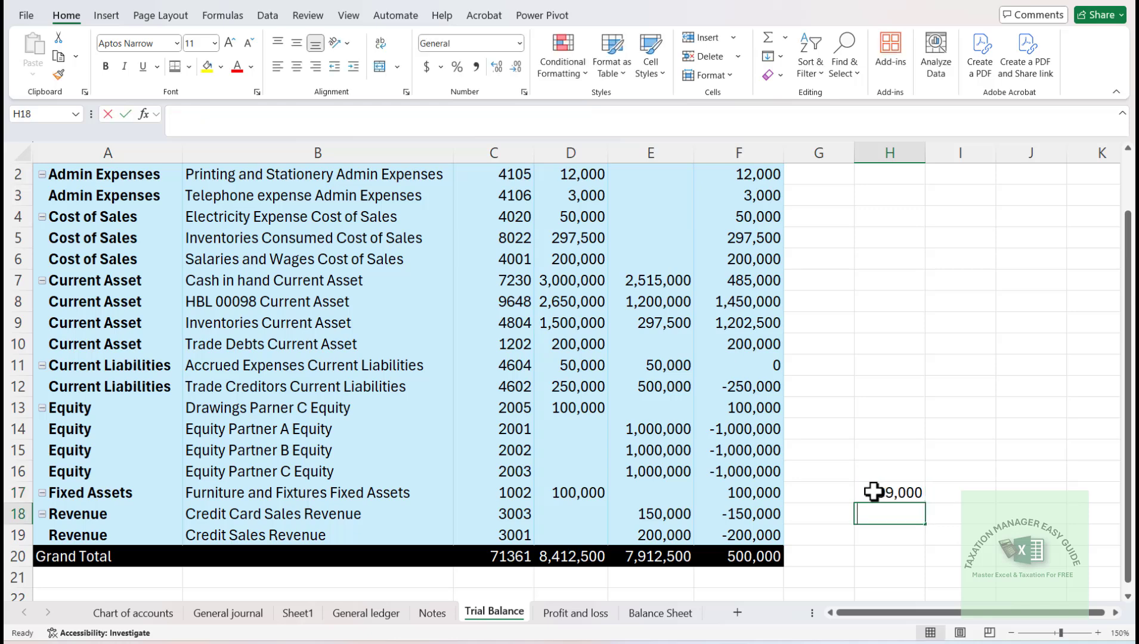
{"action": "left_click", "coordinate": [873, 492]}
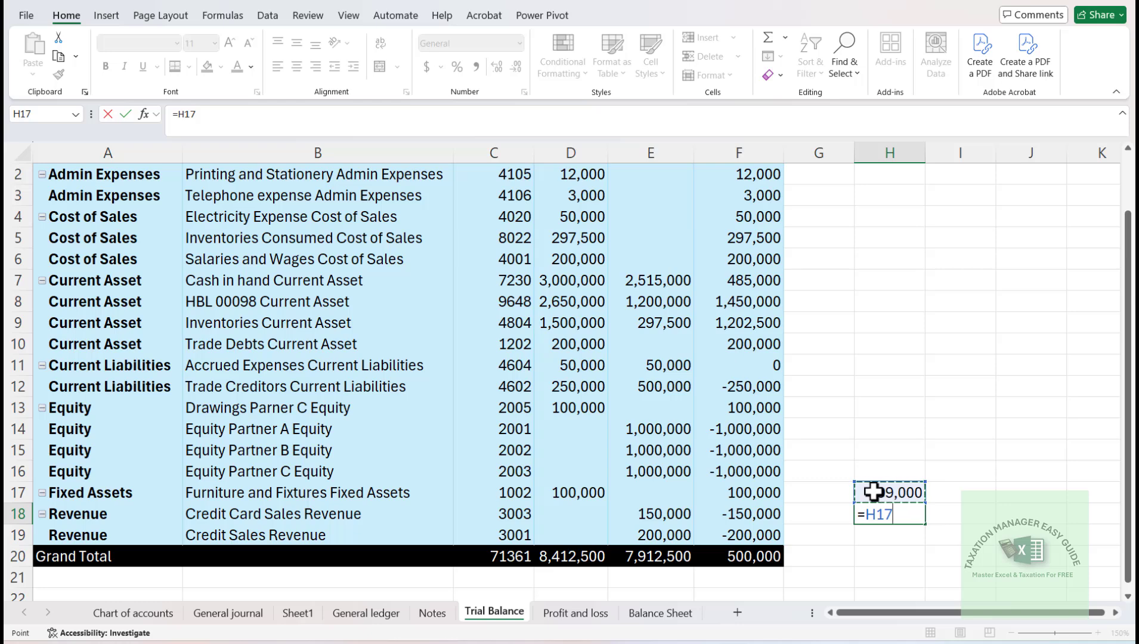
{"action": "key", "text": "Escape"}
{"action": "key", "text": "Up"}
{"action": "key", "text": "Up"}
{"action": "key", "text": "Right"}
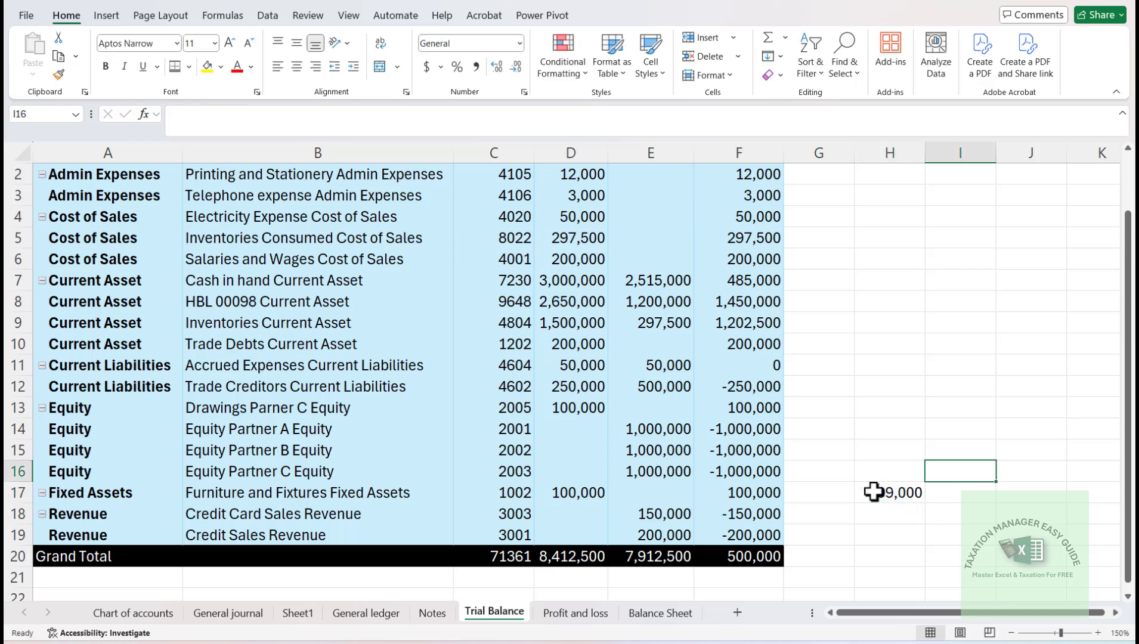
- Calculate 15*12 in cell I16 of the Trial Balance sheet
{"action": "type", "text": "=15"}
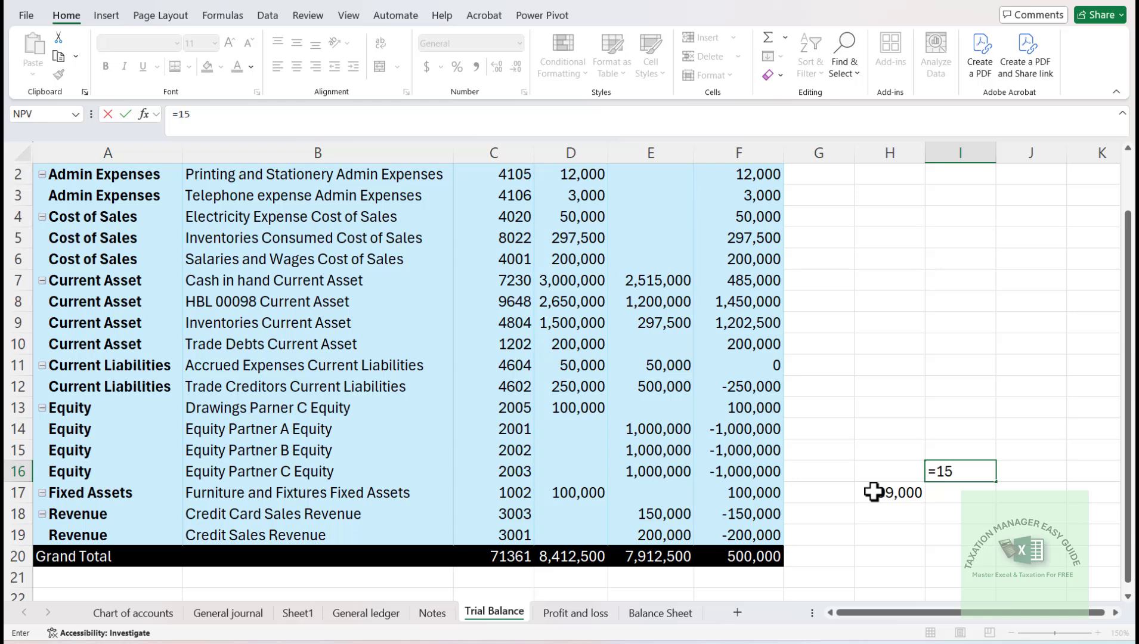
{"action": "type", "text": "*12"}
{"action": "key", "text": "Return"}
- Divide H17 by I16 in cell H18 to get the monthly depreciation
{"action": "key", "text": "Left"}
{"action": "key", "text": "Down"}
{"action": "type", "text": "="}
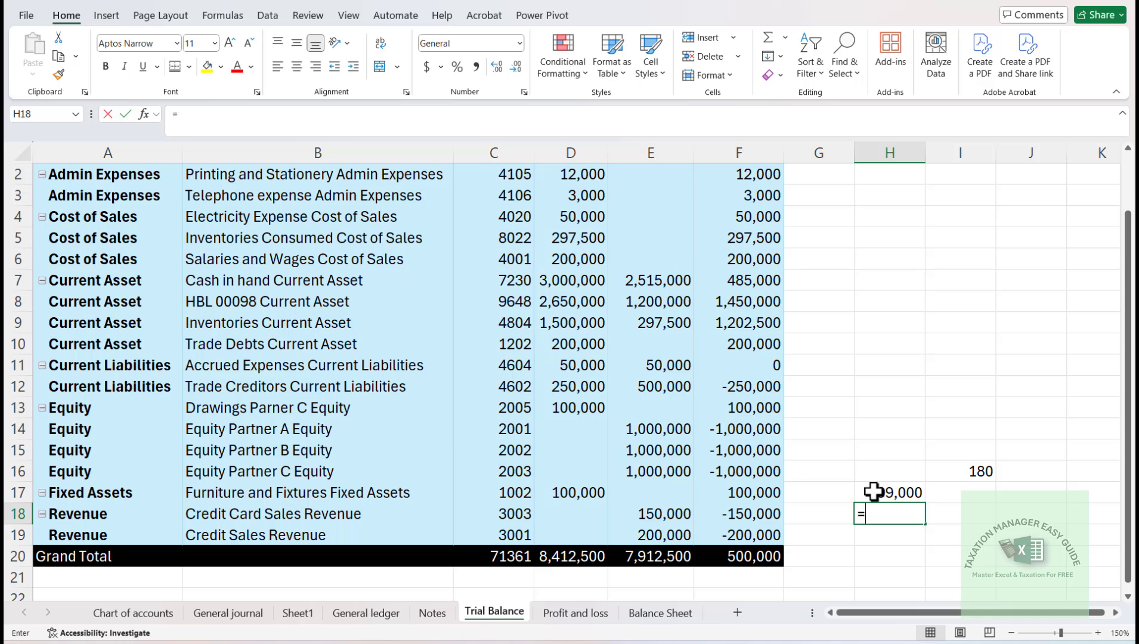
{"action": "left_click", "coordinate": [874, 492]}
{"action": "type", "text": "/"}
{"action": "key", "text": "Up"}
{"action": "key", "text": "Up"}
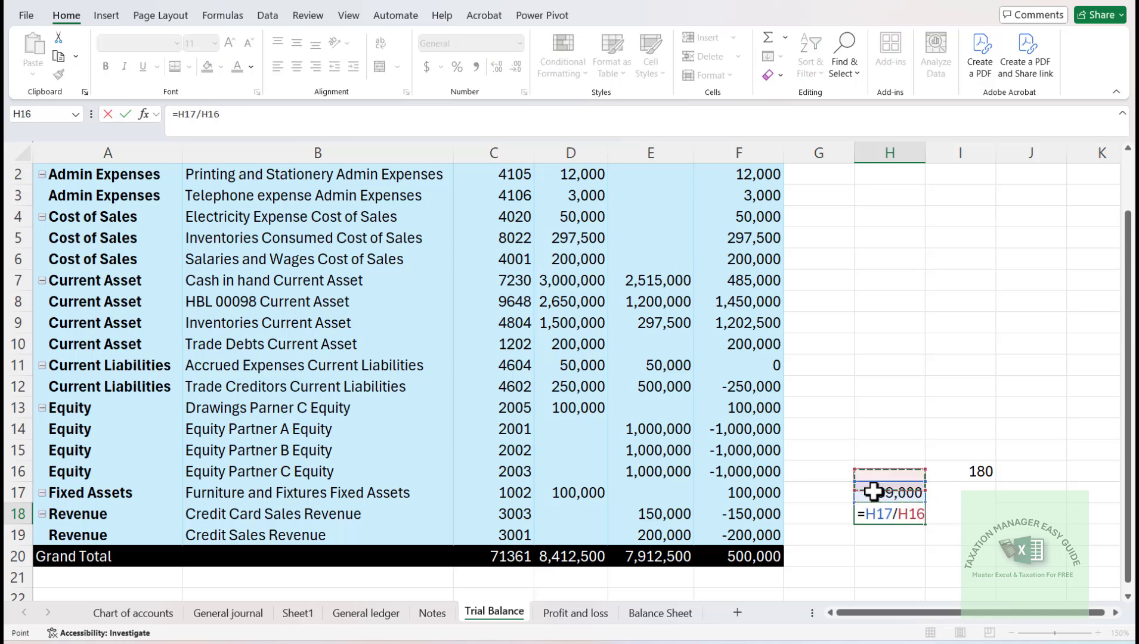
{"action": "key", "text": "Right"}
{"action": "key", "text": "Return"}
{"action": "key", "text": "Up"}
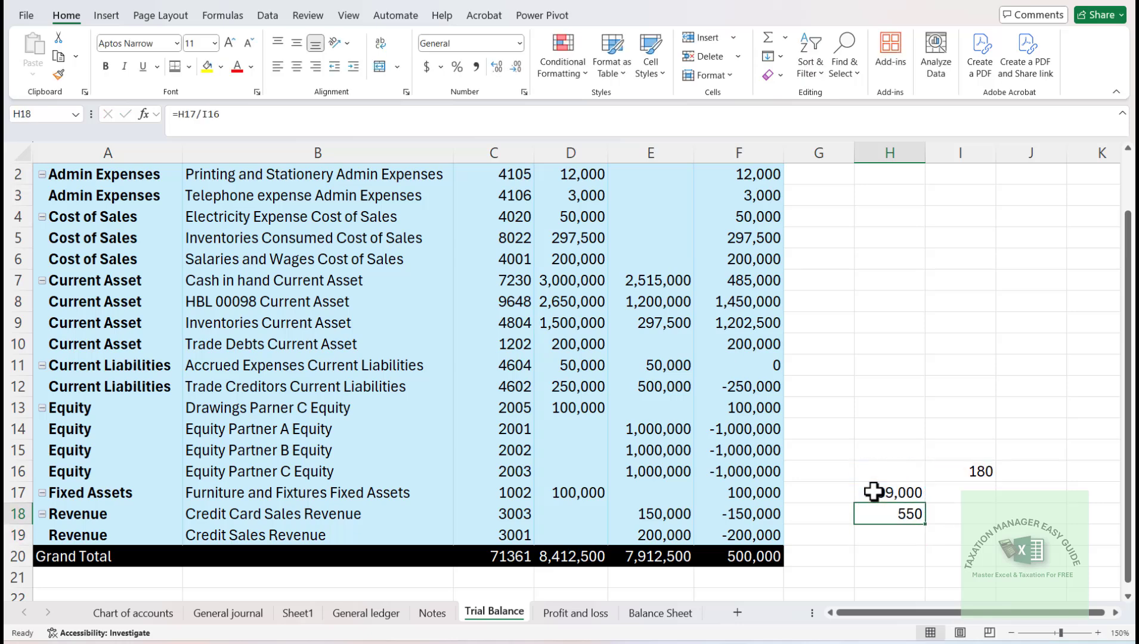
{"action": "key", "text": "F2"}
{"action": "key", "text": "Escape"}
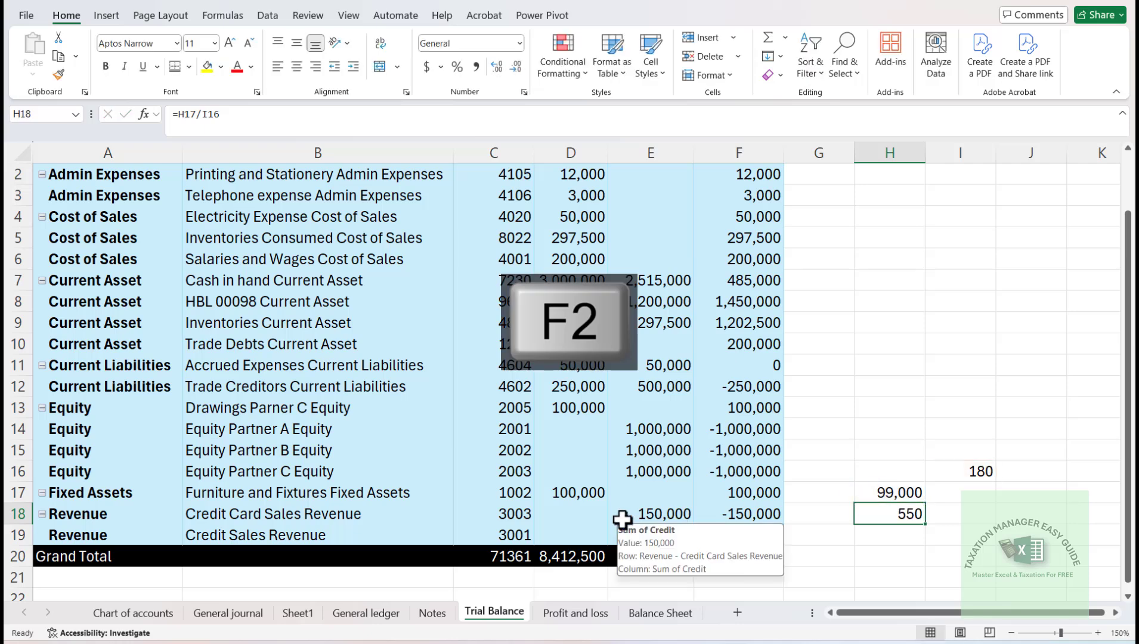
- Multiply the monthly depreciation in H18 by 6 in cell I18
{"action": "key", "text": "Right"}
{"action": "type", "text": "="}
{"action": "key", "text": "Left"}
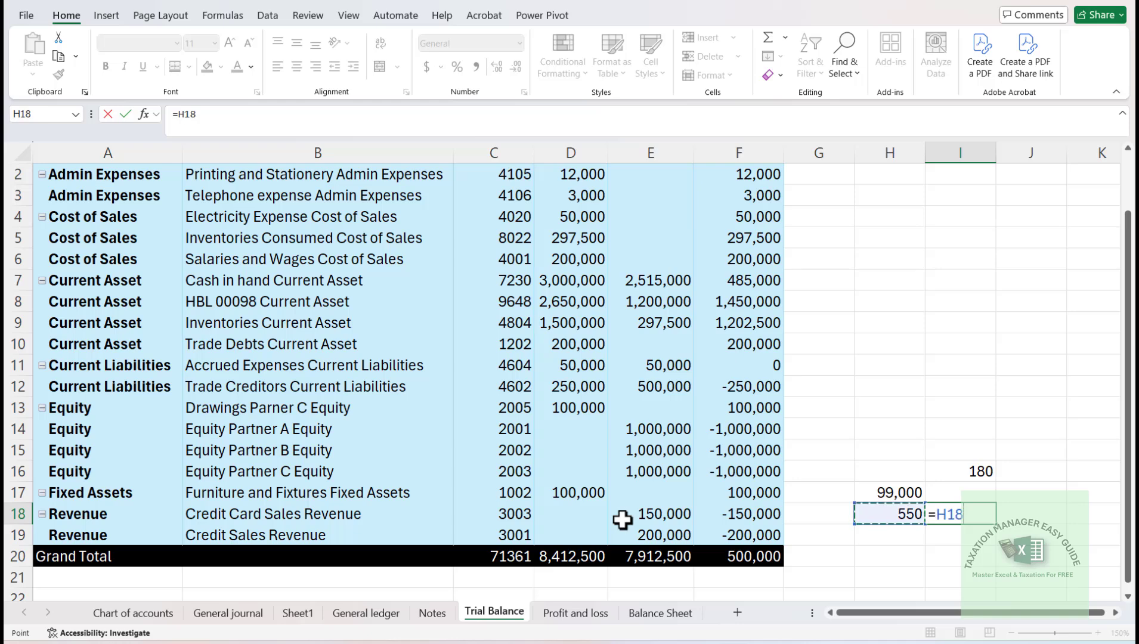
{"action": "type", "text": "*"}
{"action": "key", "text": "ctrl+Return"}
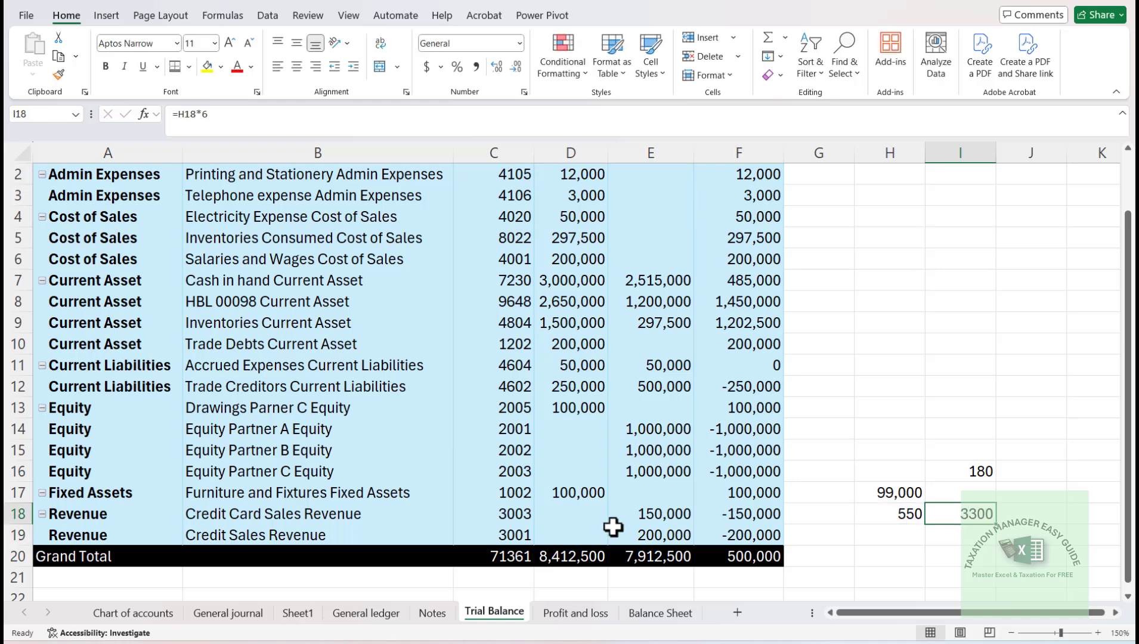
- Start a new entry dated 30-06-24 in the first empty row of the General journal, row 38
{"action": "left_click", "coordinate": [241, 614]}
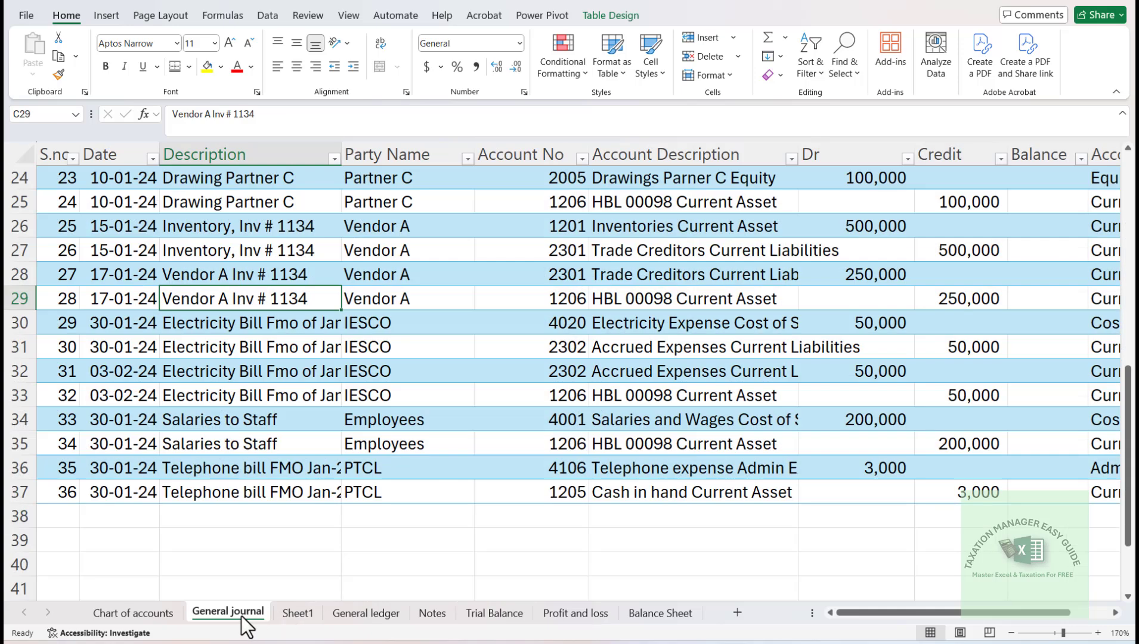
{"action": "left_click", "coordinate": [144, 518]}
{"action": "type", "text": "30"}
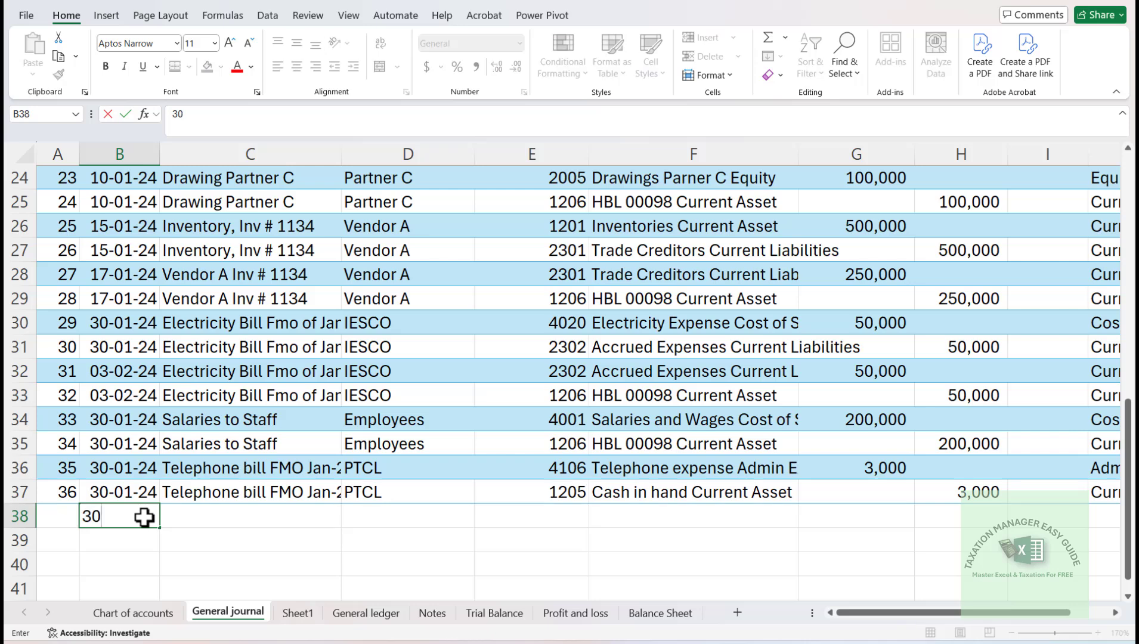
{"action": "type", "text": "-06-24"}
{"action": "key", "text": "Tab"}
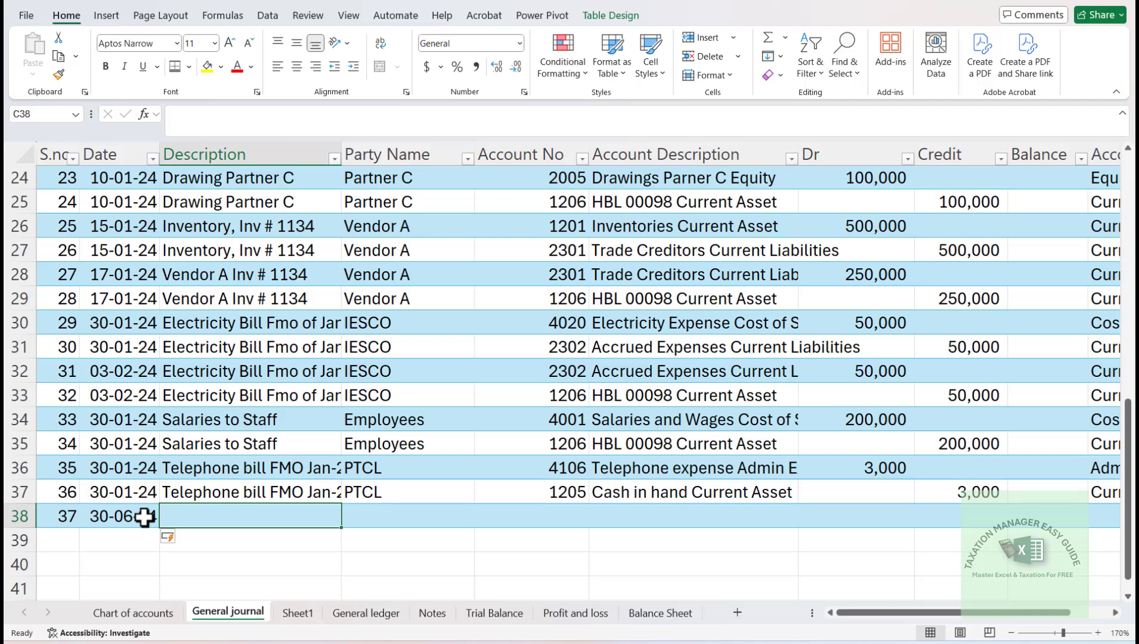
- Enter "Depreciation of FnF" as the description of the new journal entry
{"action": "type", "text": "Dpr"}
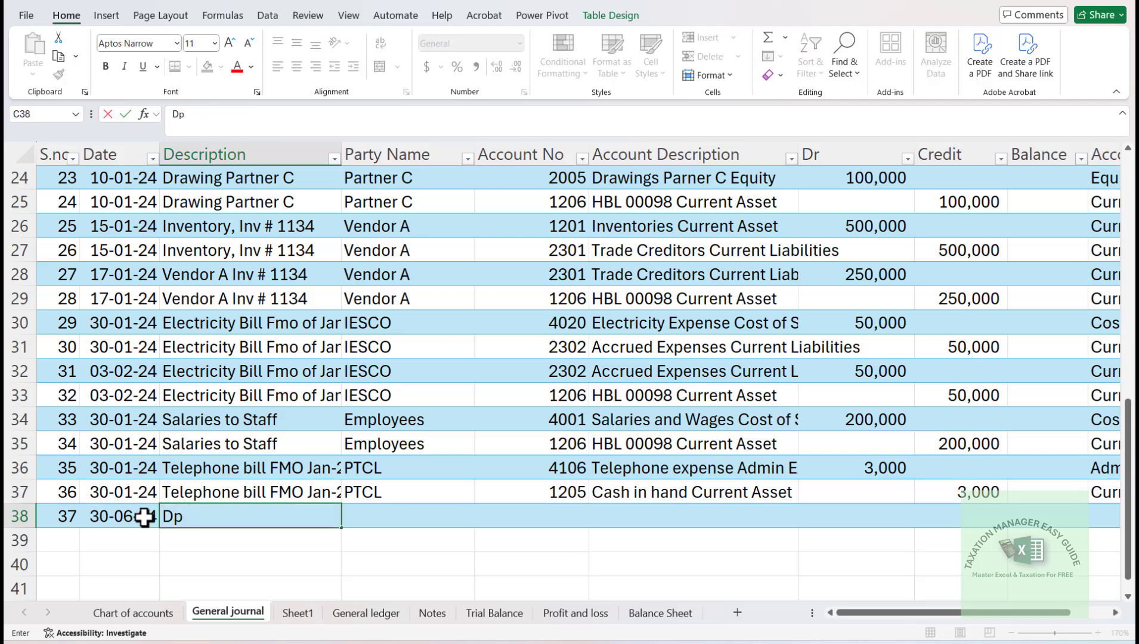
{"action": "key", "text": "BackSpace"}
{"action": "key", "text": "BackSpace"}
{"action": "type", "text": "Depreciation of F"}
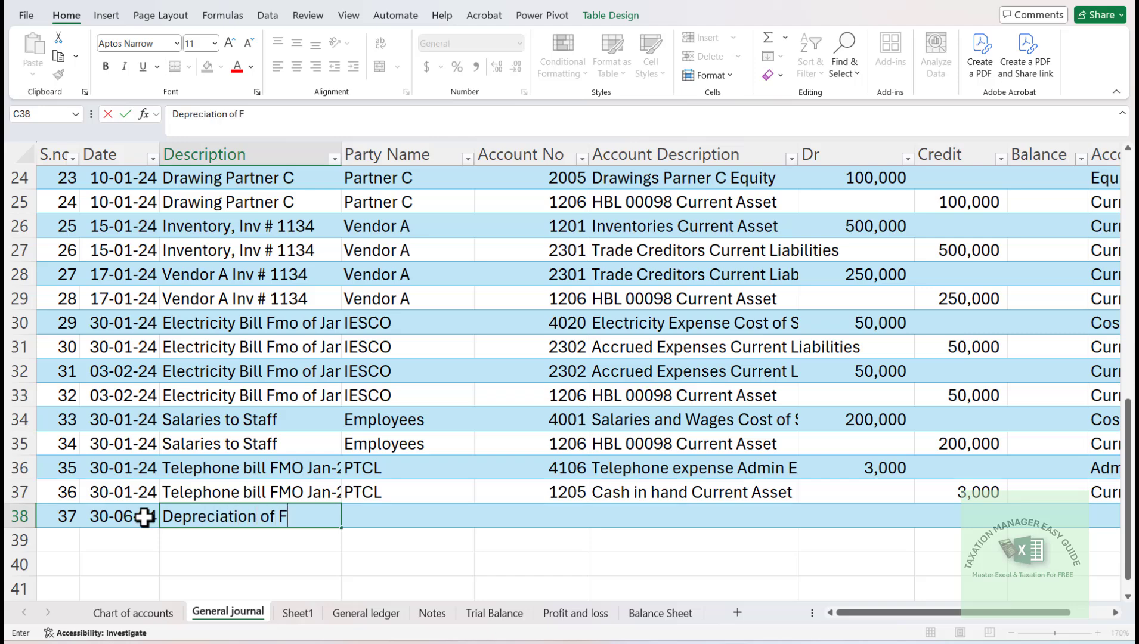
{"action": "type", "text": "nF"}
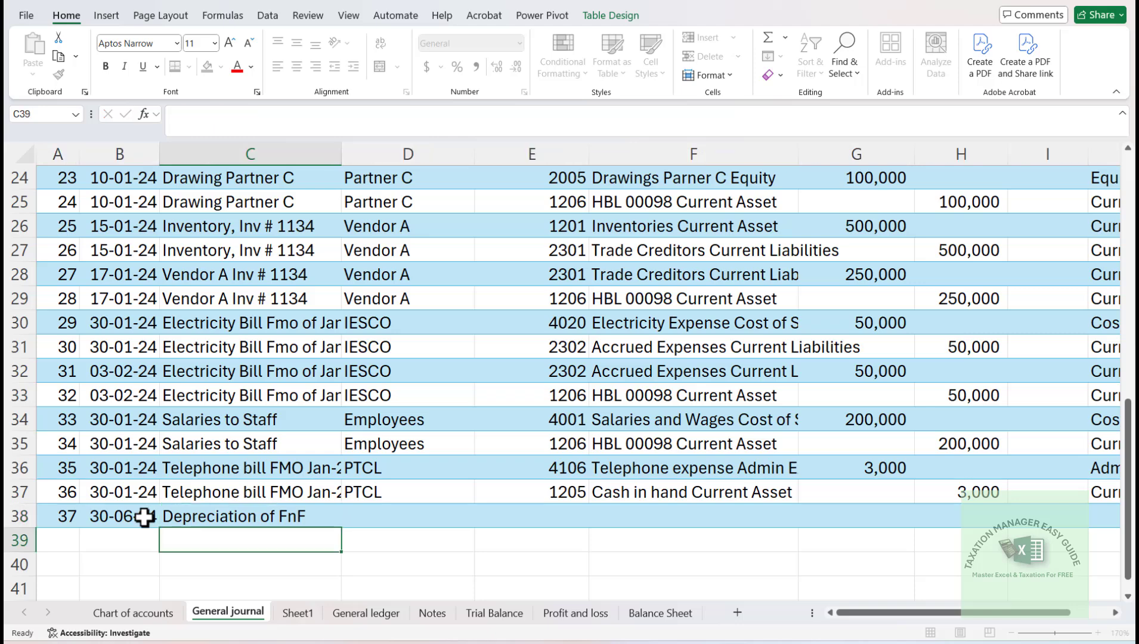
{"action": "key", "text": "Tab"}
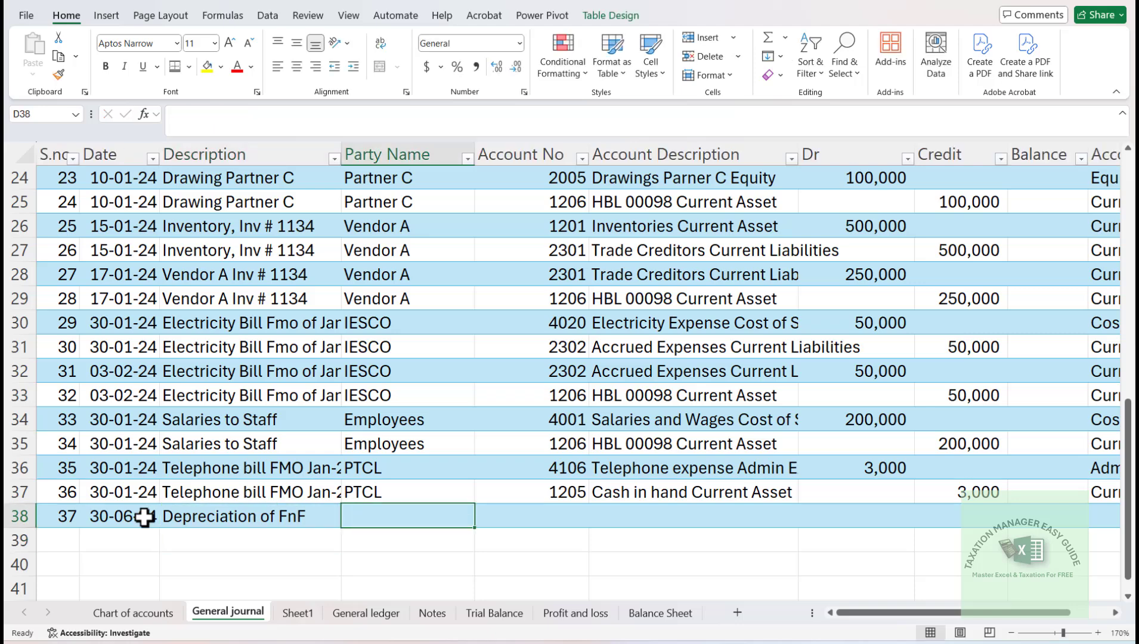
- Enter "Dep" as the party name of the new journal entry
{"action": "type", "text": "Dep"}
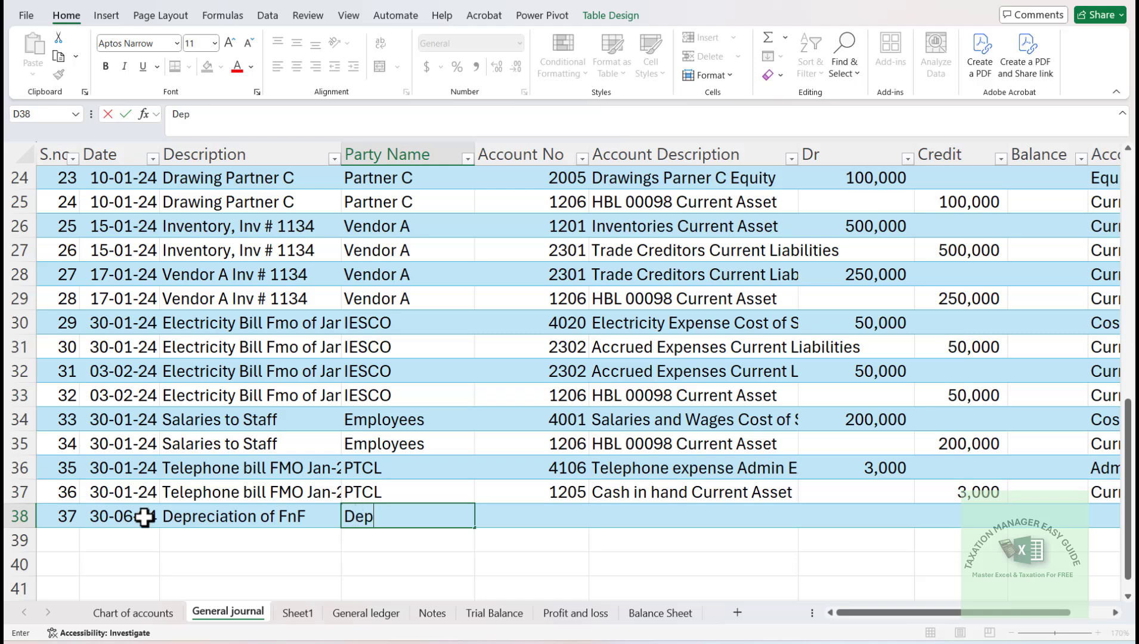
{"action": "key", "text": "Tab"}
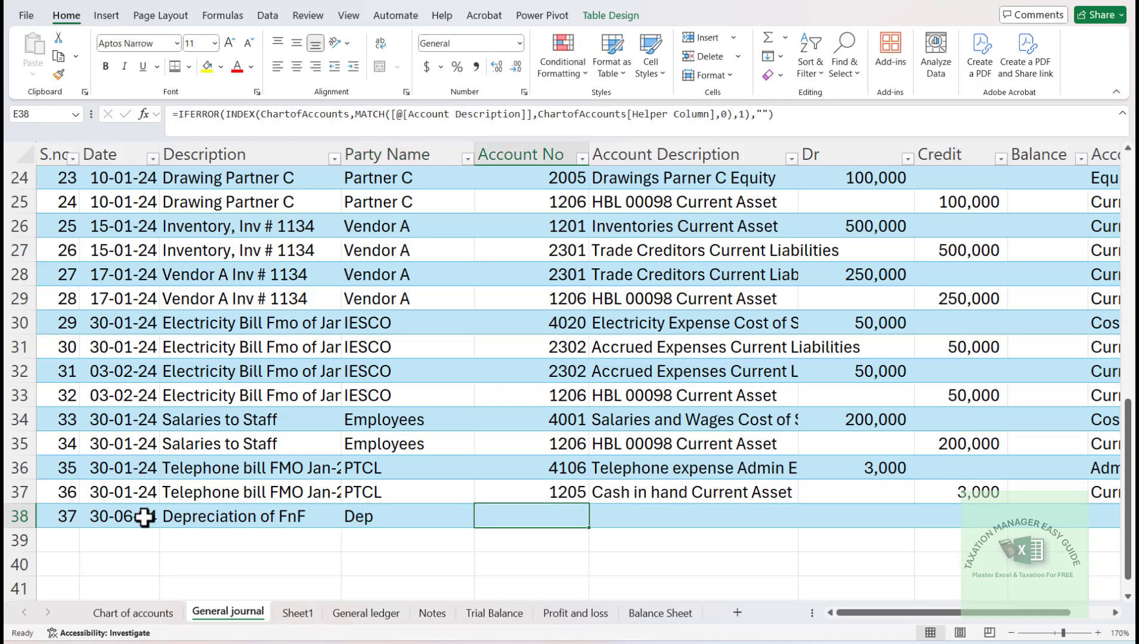
{"action": "key", "text": "Tab"}
{"action": "type", "text": "depr"}
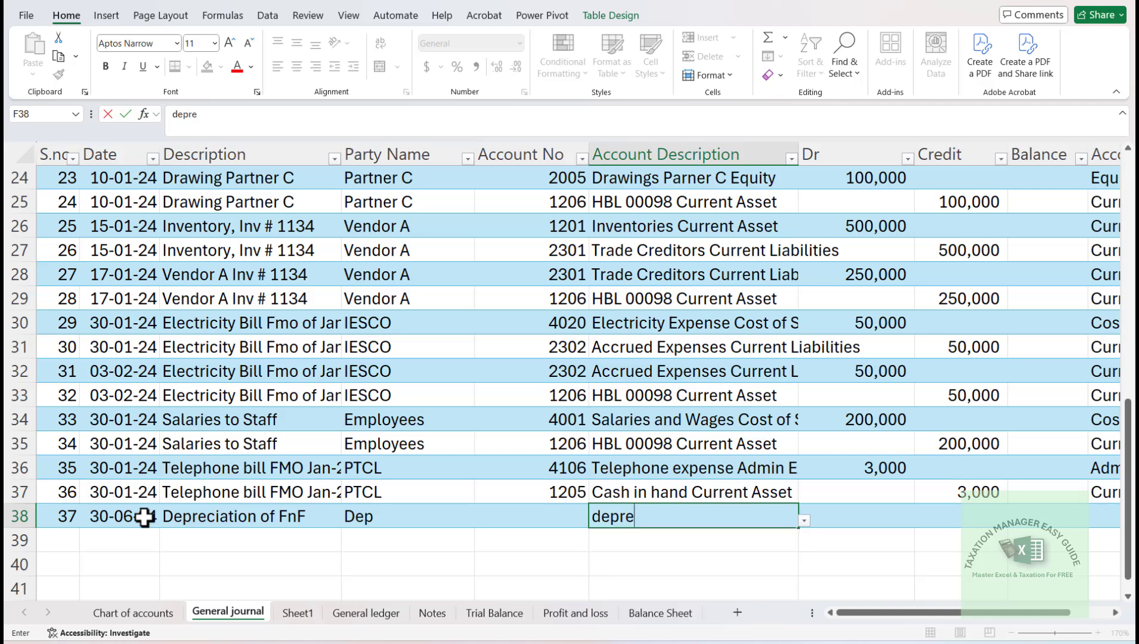
{"action": "key", "text": "Escape"}
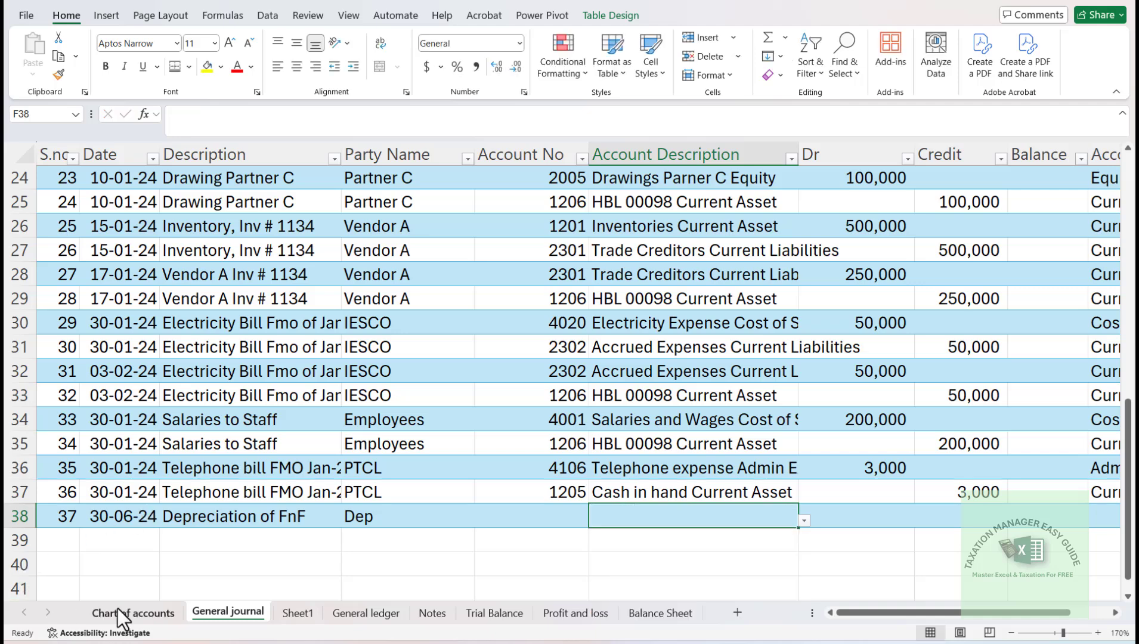
- Add a new account numbered 5000 in the first empty row of the Chart of accounts, row 62
{"action": "left_click", "coordinate": [147, 617]}
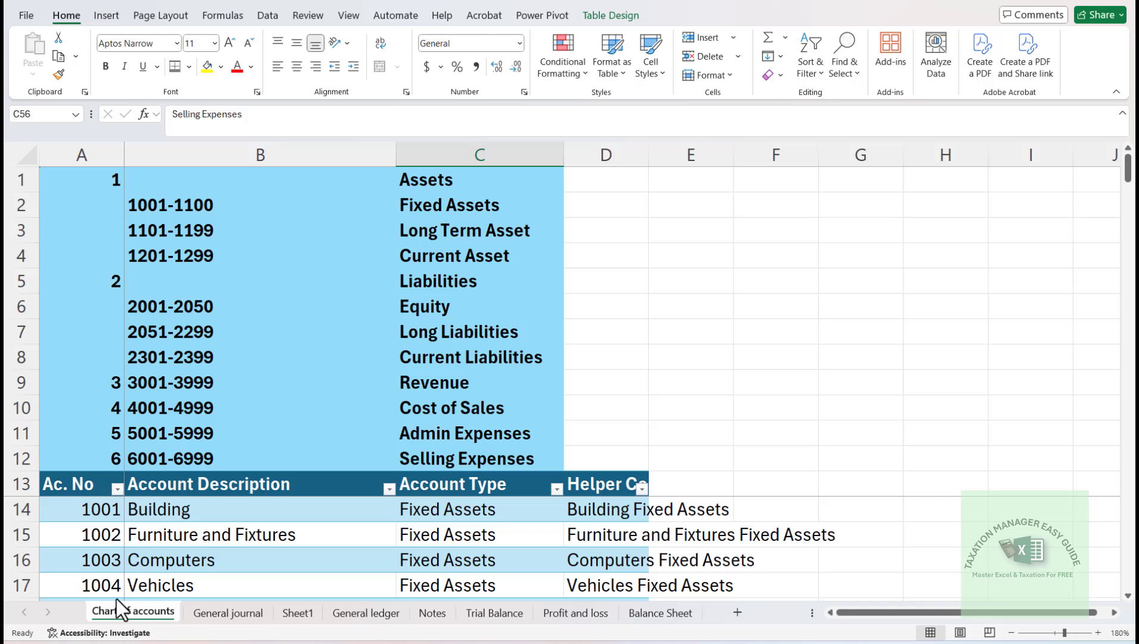
{"action": "left_click", "coordinate": [190, 554]}
{"action": "key", "text": "ctrl+Down"}
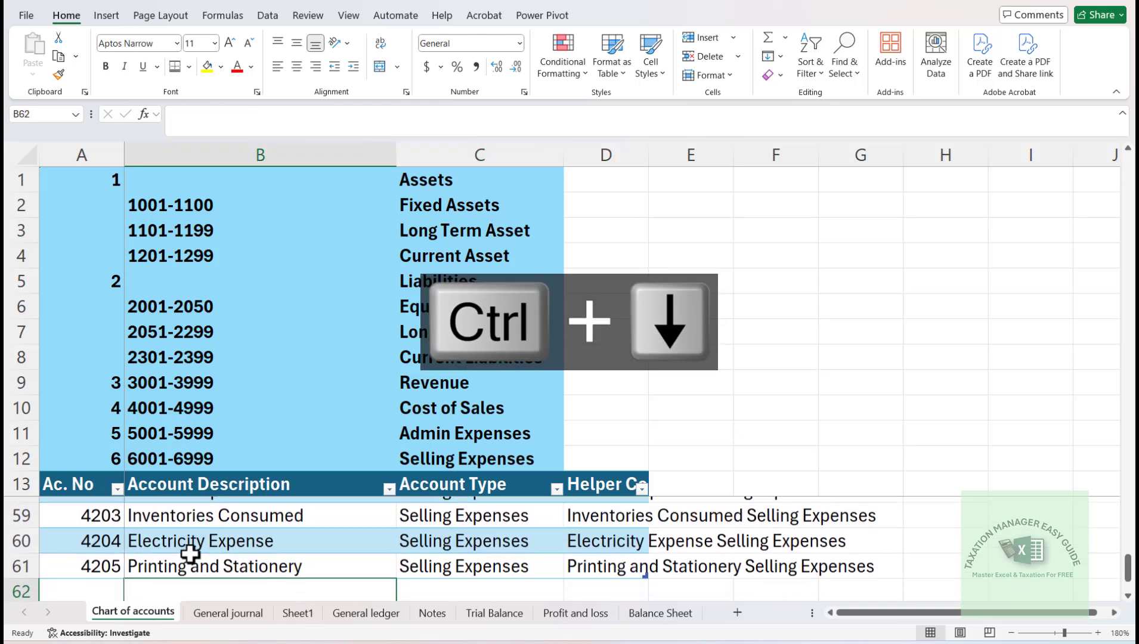
{"action": "key", "text": "Down"}
{"action": "key", "text": "Down"}
{"action": "key", "text": "Down"}
{"action": "key", "text": "Down"}
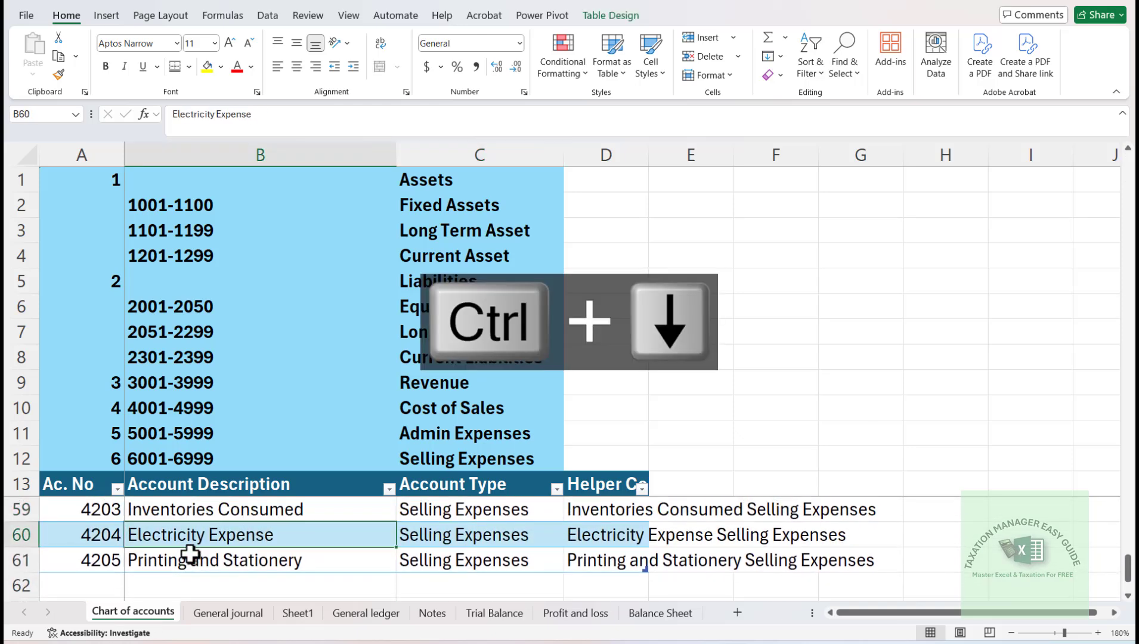
{"action": "key", "text": "Up"}
{"action": "key", "text": "Up"}
{"action": "key", "text": "Up"}
{"action": "key", "text": "Up"}
{"action": "key", "text": "Down"}
{"action": "key", "text": "Down"}
{"action": "key", "text": "Down"}
{"action": "key", "text": "Down"}
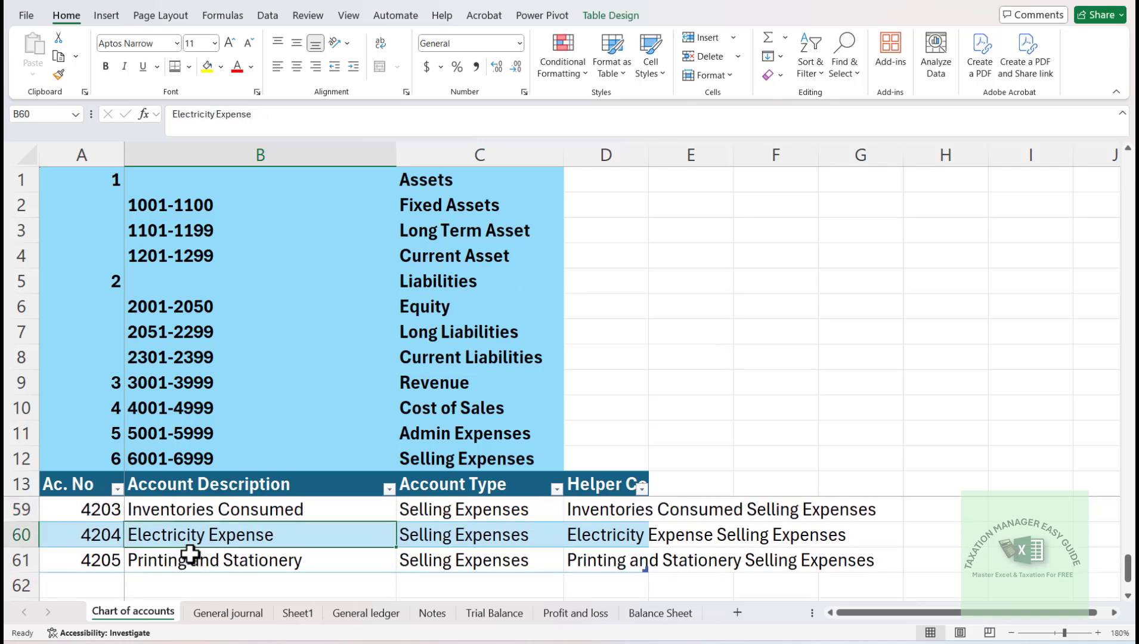
{"action": "key", "text": "Up"}
{"action": "key", "text": "Left"}
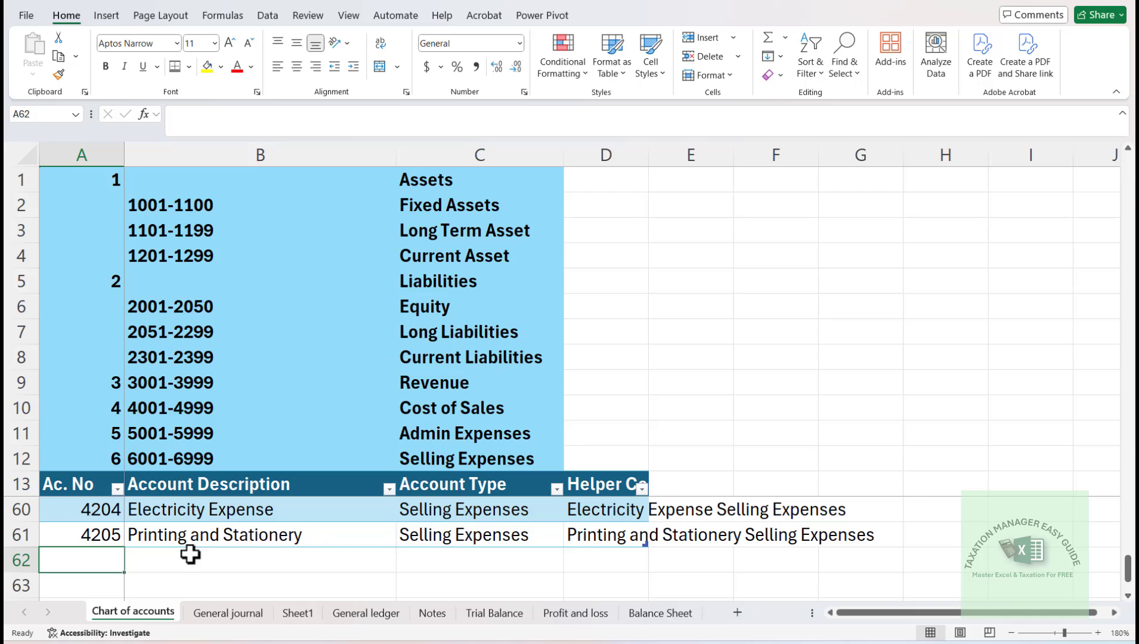
{"action": "type", "text": "5000"}
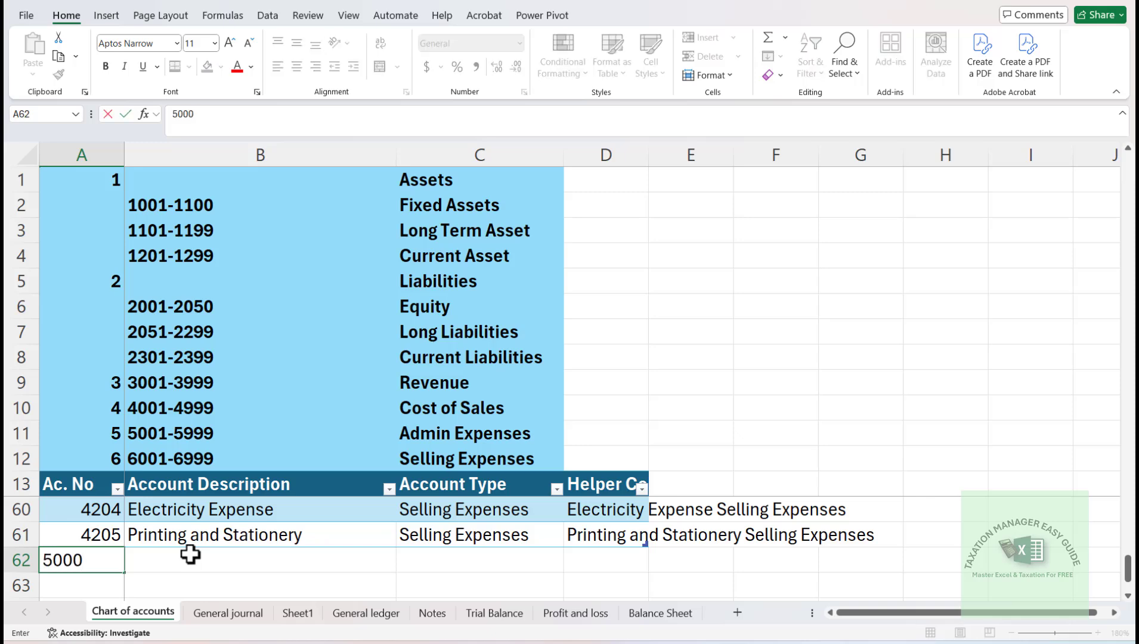
- Enter "Depreciation on FnF" as the account description for account 5000
{"action": "key", "text": "Tab"}
{"action": "type", "text": "ep"}
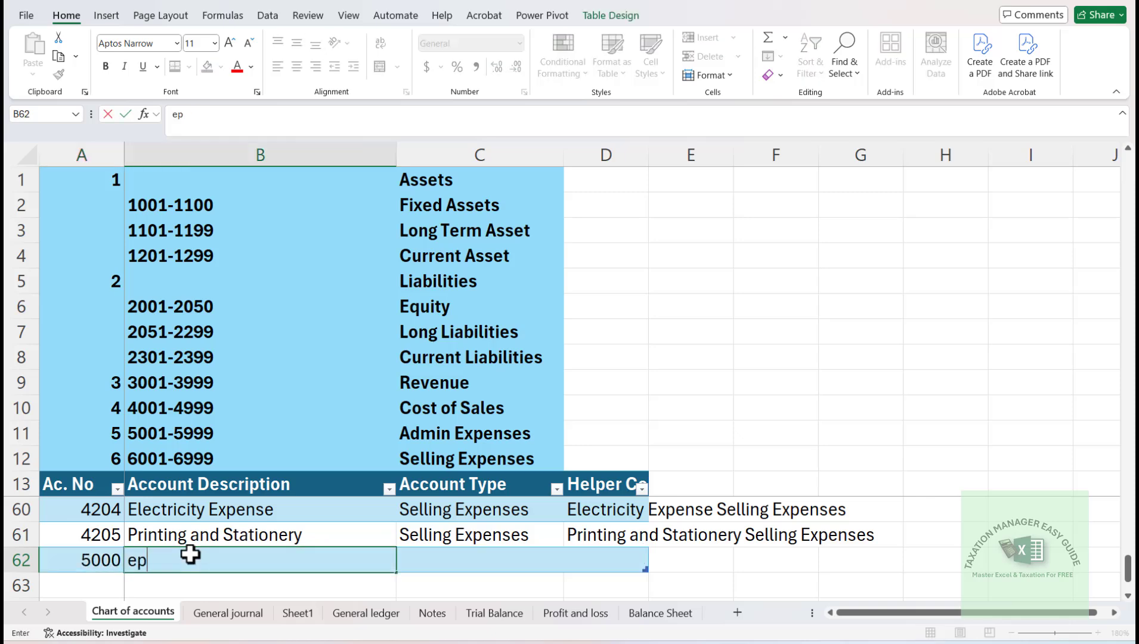
{"action": "key", "text": "BackSpace"}
{"action": "type", "text": "Deprecia"}
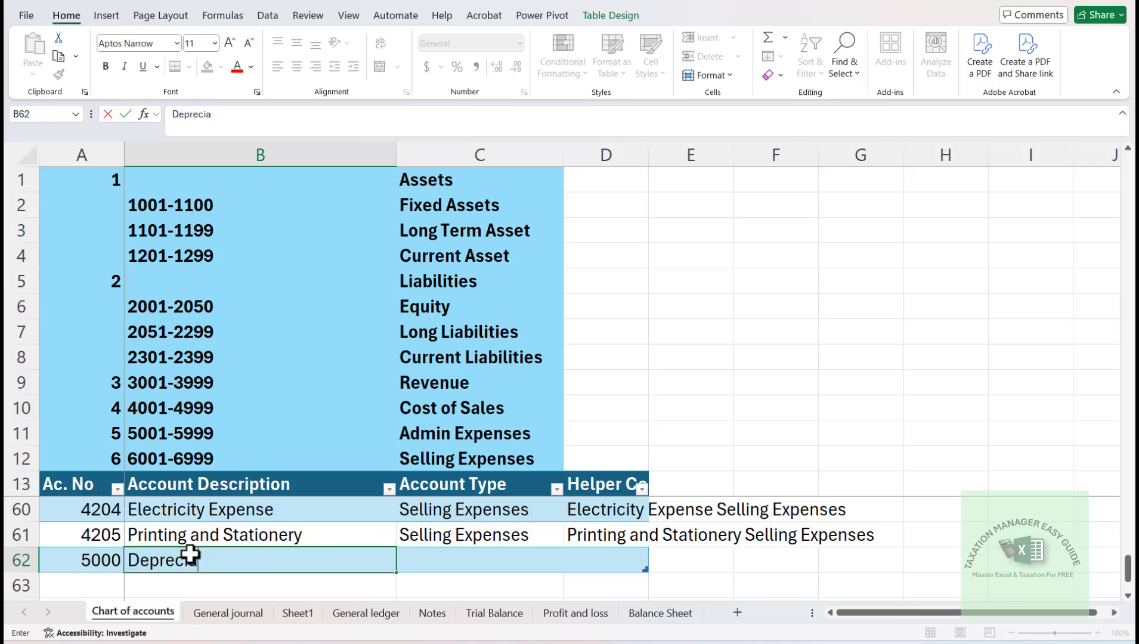
{"action": "type", "text": "tion on F"}
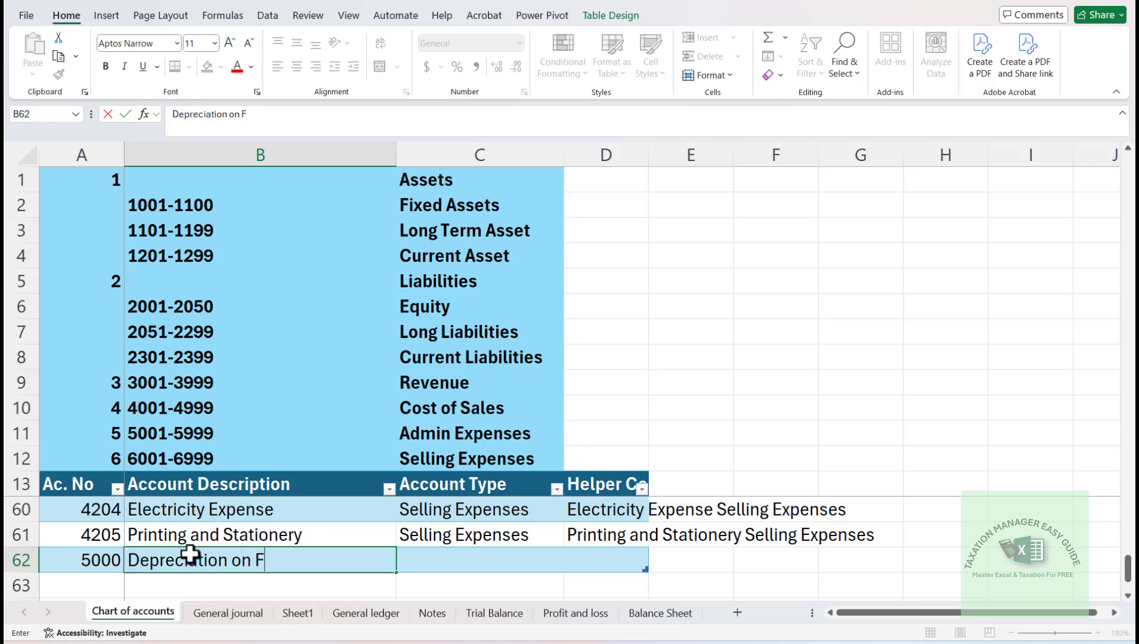
{"action": "type", "text": "nF"}
{"action": "key", "text": "Return"}
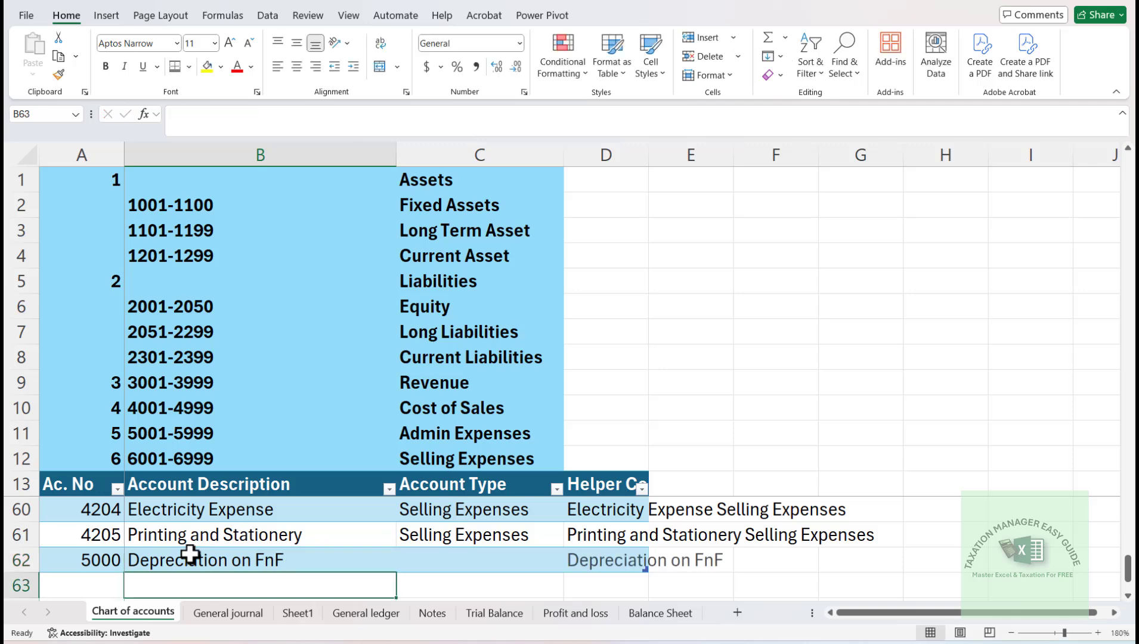
- Set the account type of the Depreciation on FnF account to "Contra Acc"
{"action": "key", "text": "Up"}
{"action": "key", "text": "Right"}
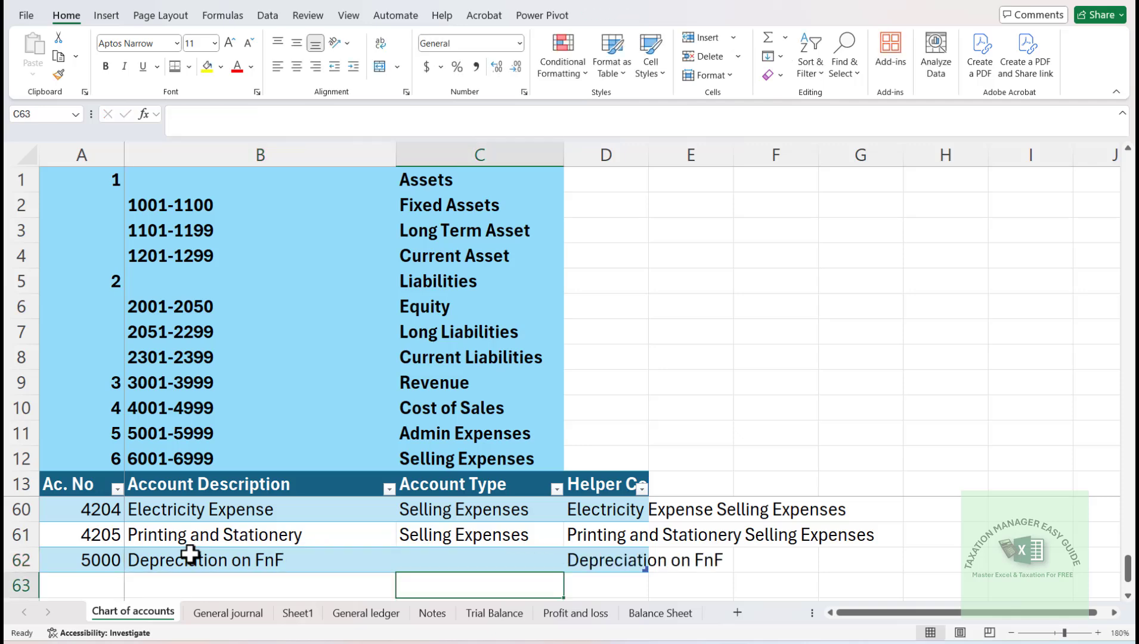
{"action": "key", "text": "Left"}
{"action": "key", "text": "Right"}
{"action": "key", "text": "Right"}
{"action": "key", "text": "Right"}
{"action": "key", "text": "Left"}
{"action": "key", "text": "Left"}
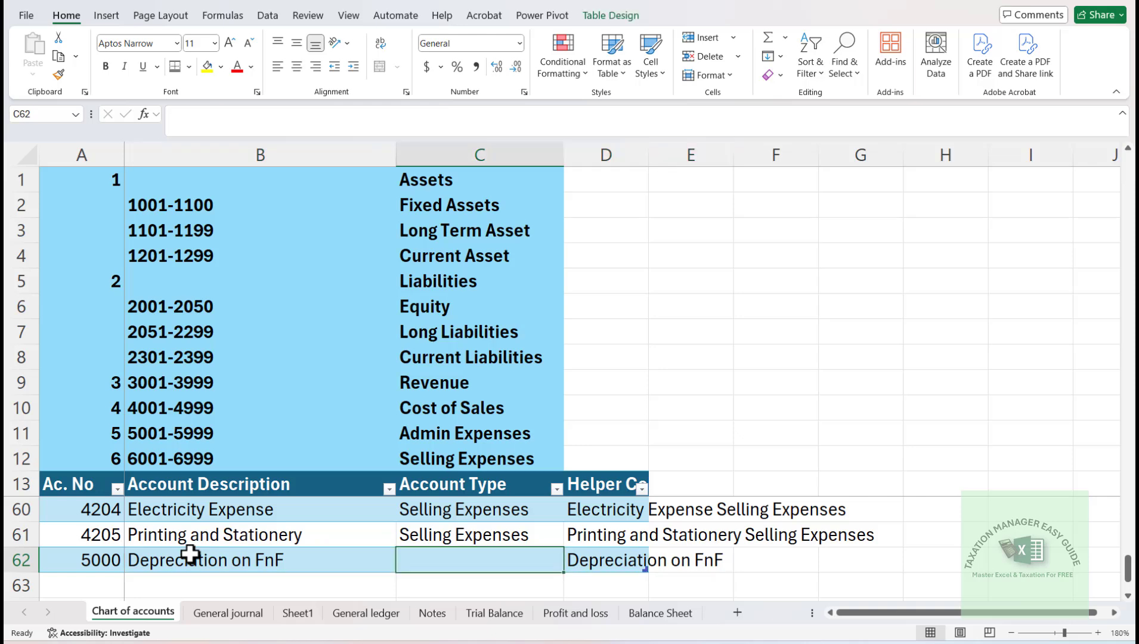
{"action": "key", "text": "Right"}
{"action": "key", "text": "Left"}
{"action": "left_click", "coordinate": [190, 554]}
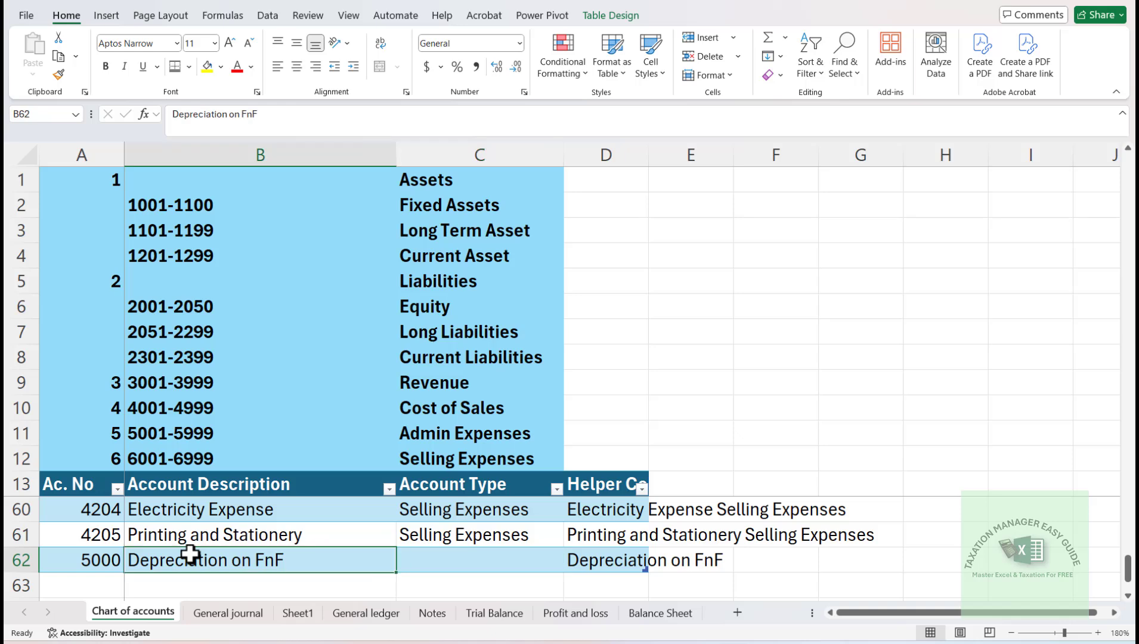
{"action": "key", "text": "Right"}
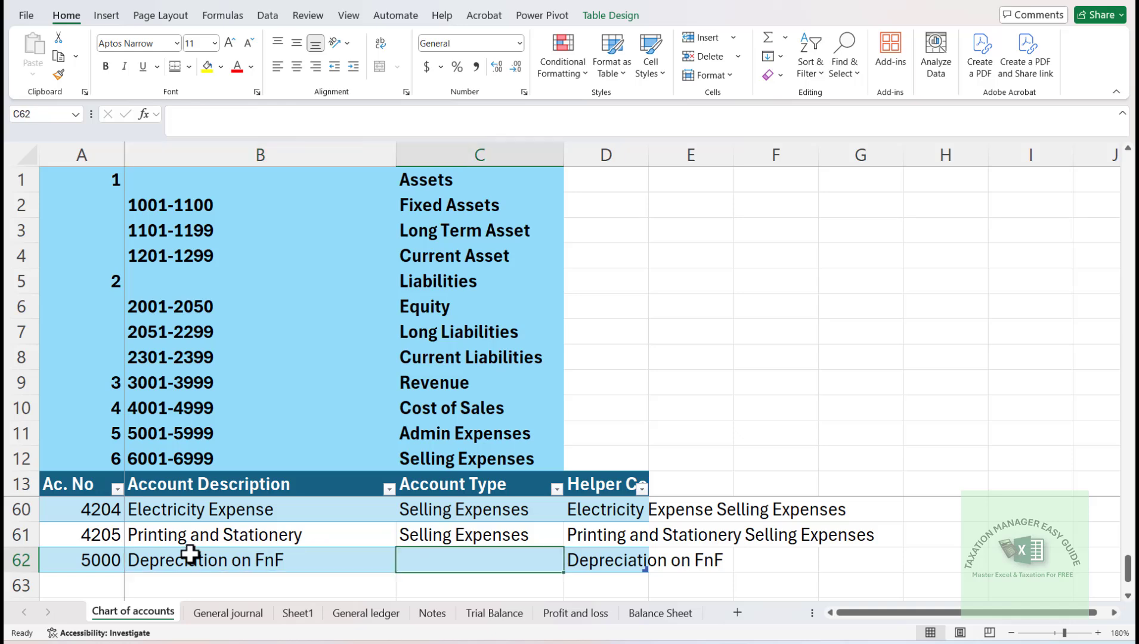
{"action": "type", "text": "contra Acc"}
{"action": "key", "text": "Return"}
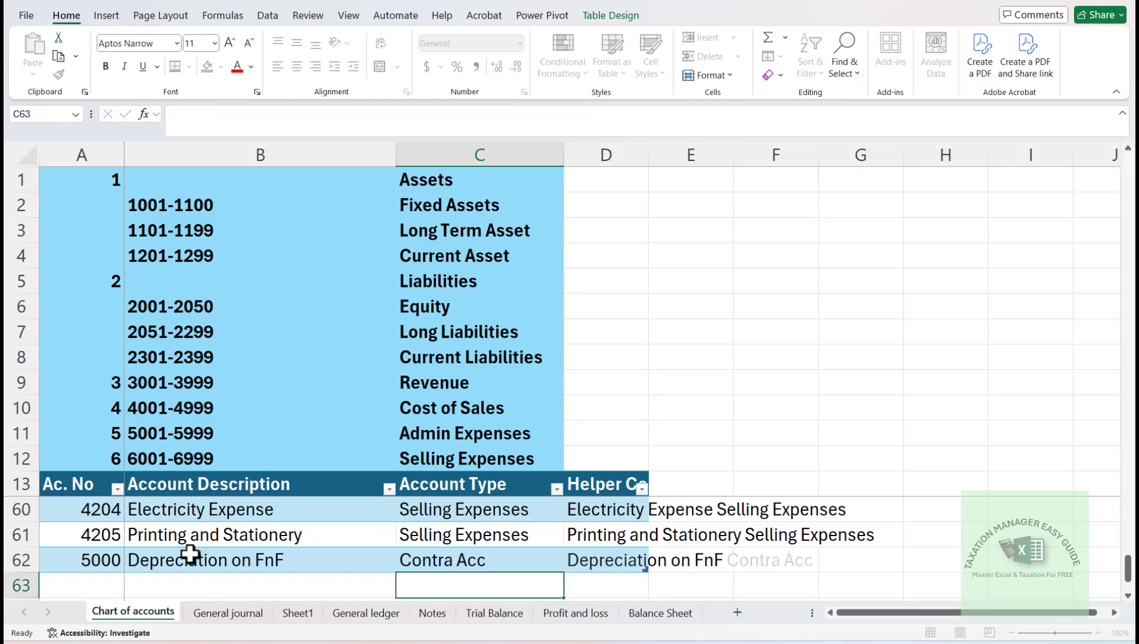
{"action": "key", "text": "Up"}
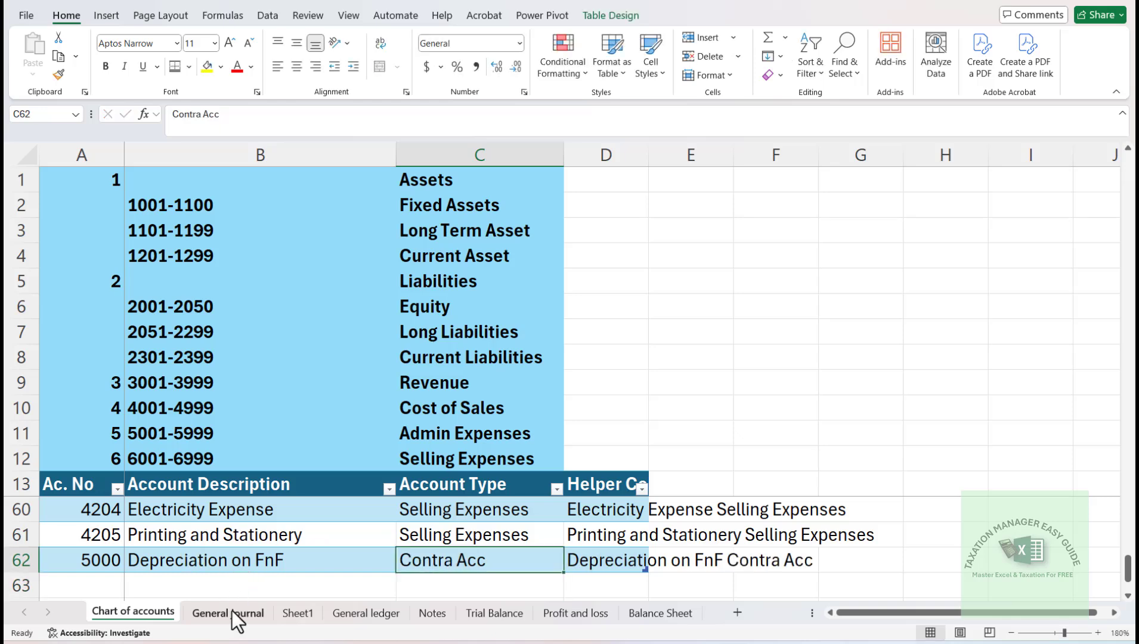
- Move the General journal sheet so that it sits between the General ledger and Notes sheets
{"action": "left_click", "coordinate": [390, 618]}
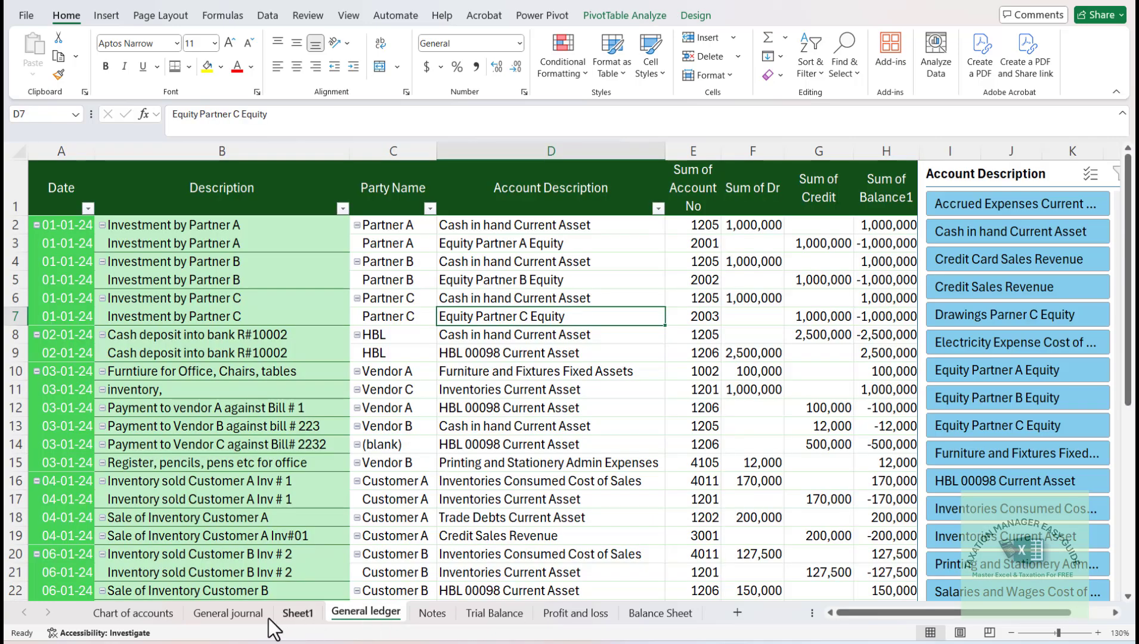
{"action": "left_click", "coordinate": [229, 615]}
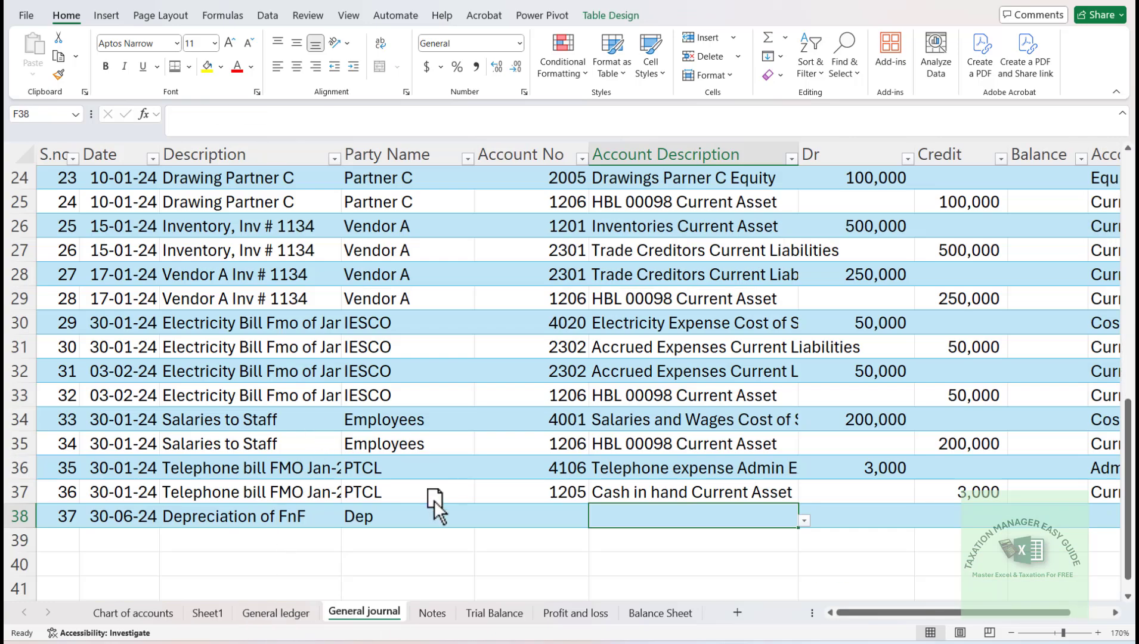
- Try to choose the depreciation account as the account description of journal entry 37
{"action": "key", "text": "Left"}
{"action": "key", "text": "Right"}
{"action": "type", "text": "dep"}
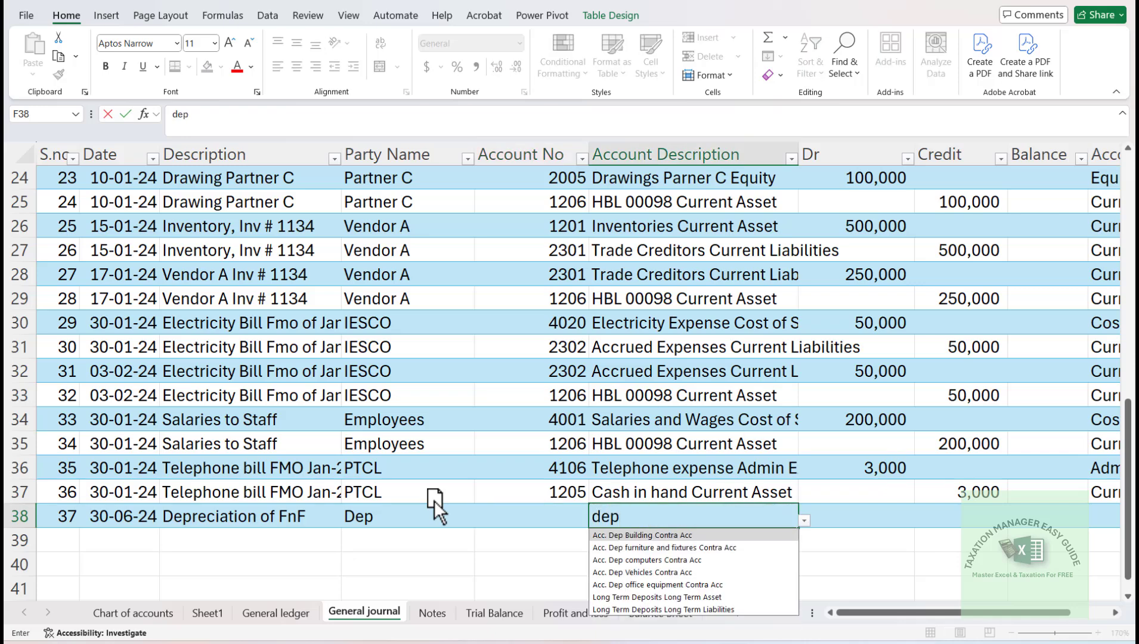
{"action": "type", "text": "re"}
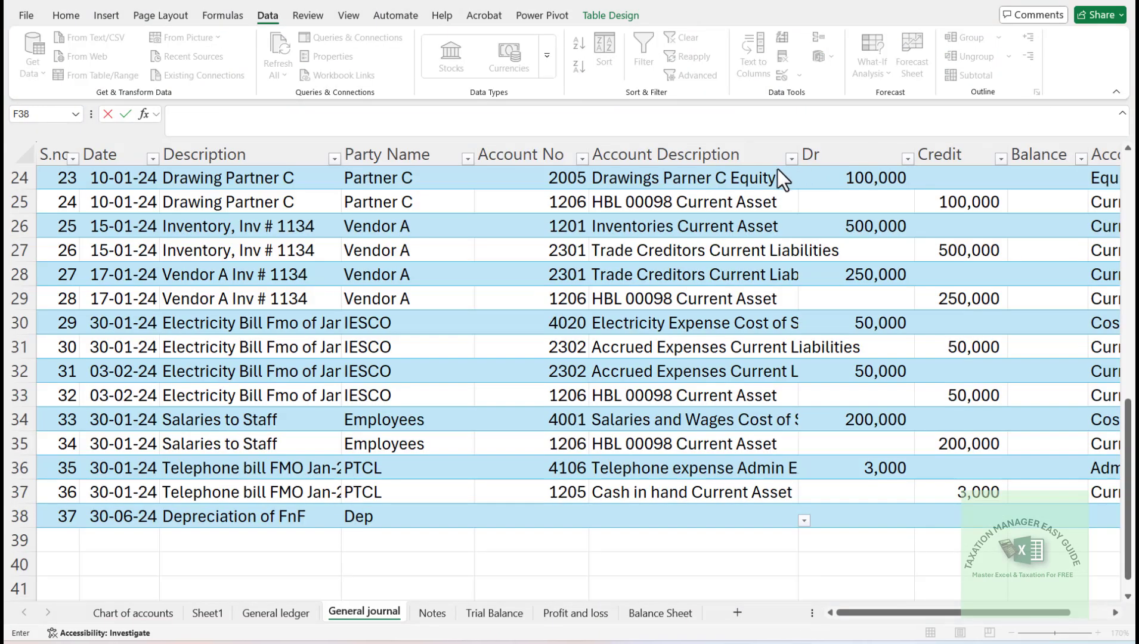
{"action": "left_click", "coordinate": [692, 332]}
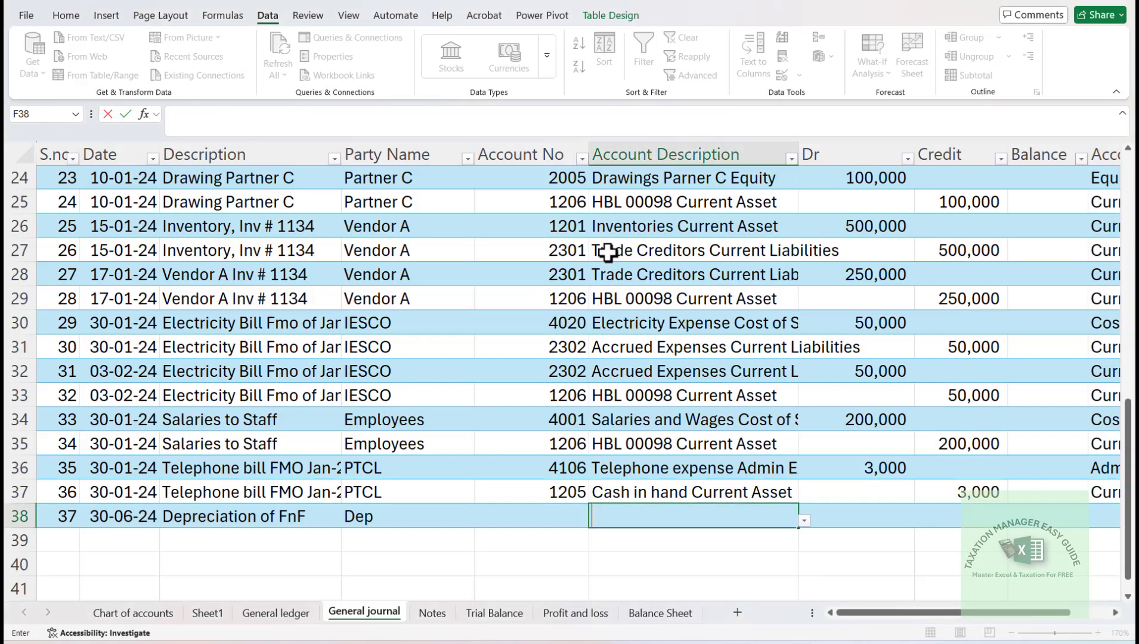
{"action": "left_click", "coordinate": [668, 568]}
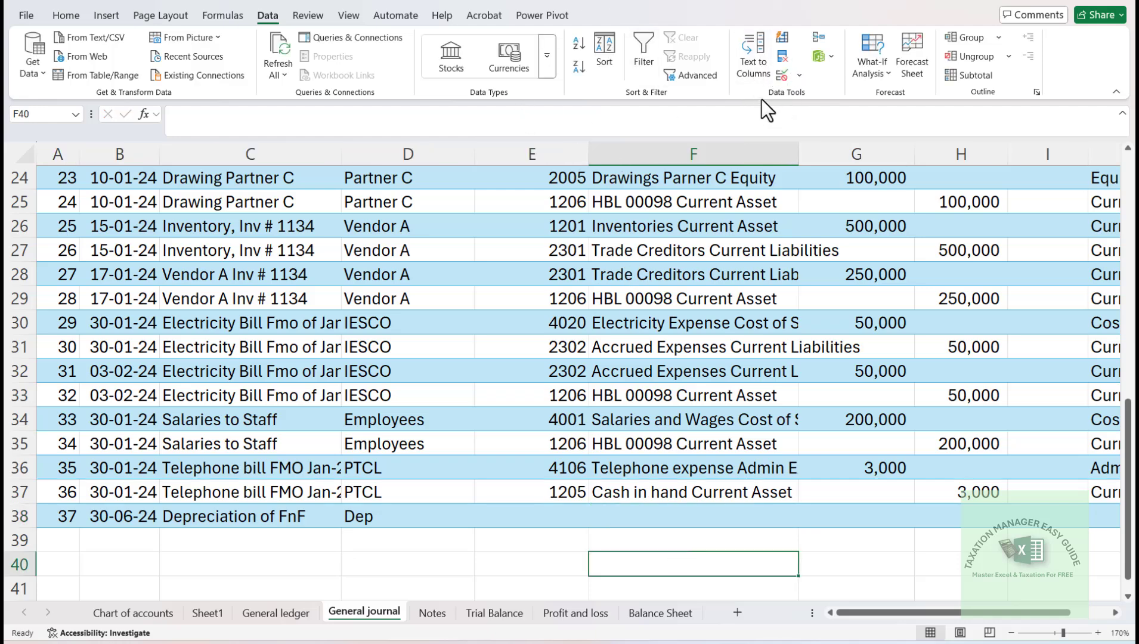
{"action": "key", "text": "alt+Tab"}
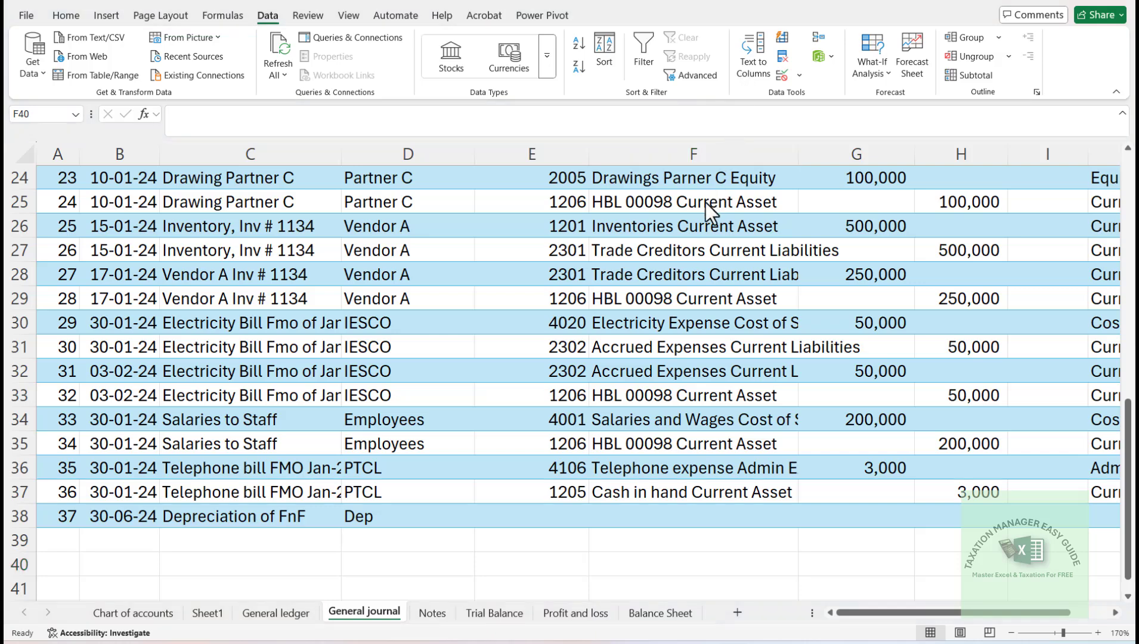
{"action": "key", "text": "alt+Tab"}
{"action": "left_click", "coordinate": [799, 74]}
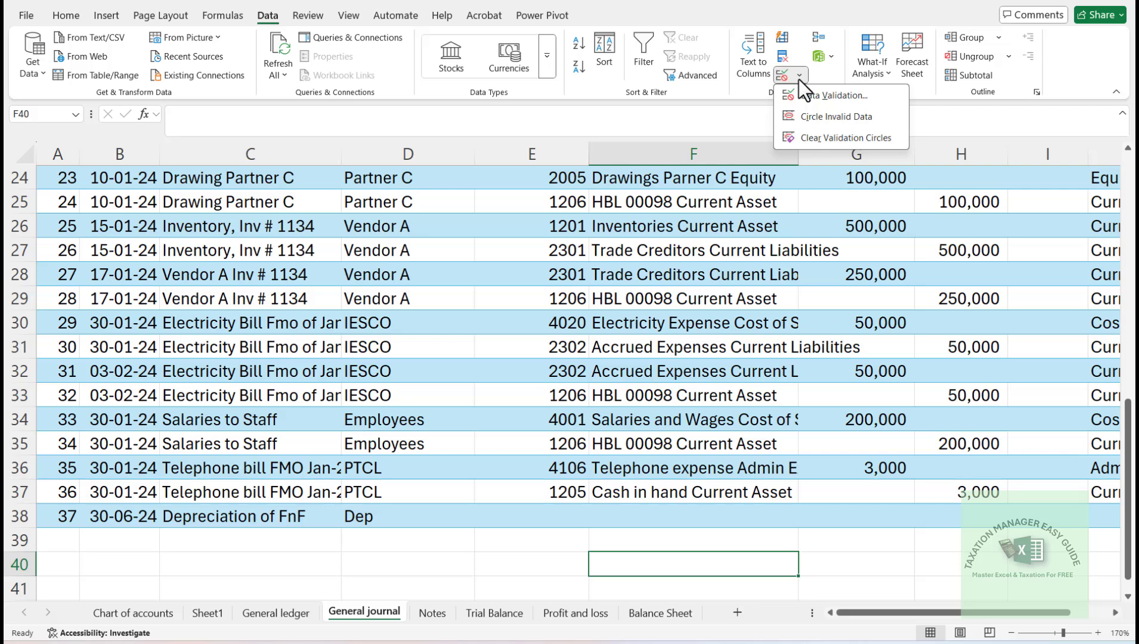
{"action": "left_click", "coordinate": [804, 94]}
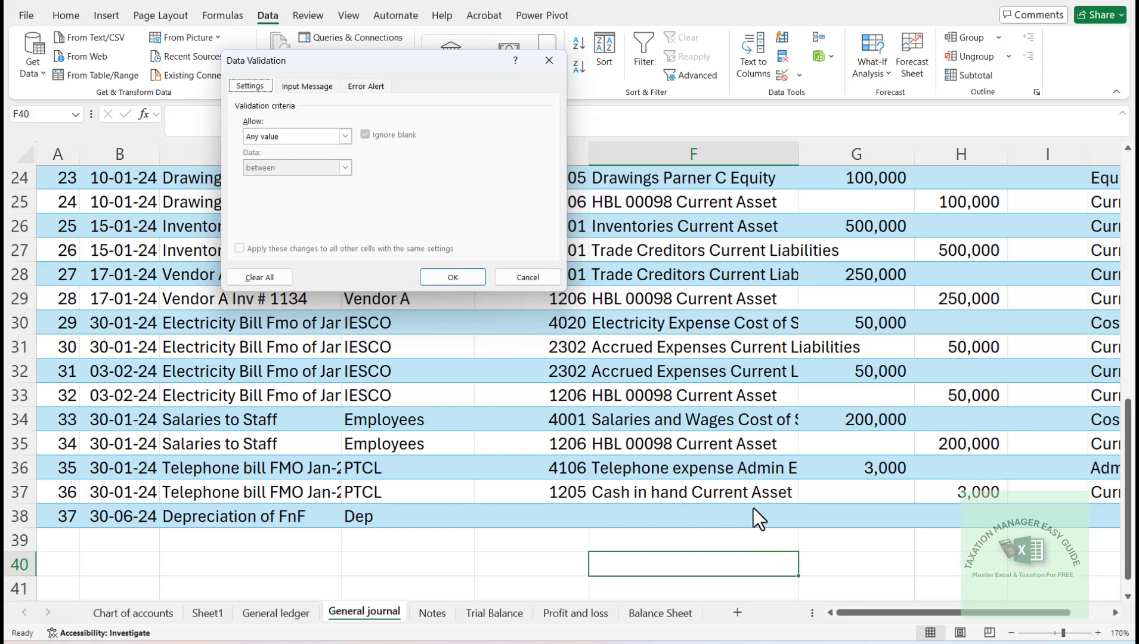
{"action": "left_click", "coordinate": [531, 277]}
- Open data validation for the journal's Account Description column from F2 to the last sheet row, extending the existing rule to all selected cells
{"action": "left_click", "coordinate": [717, 518]}
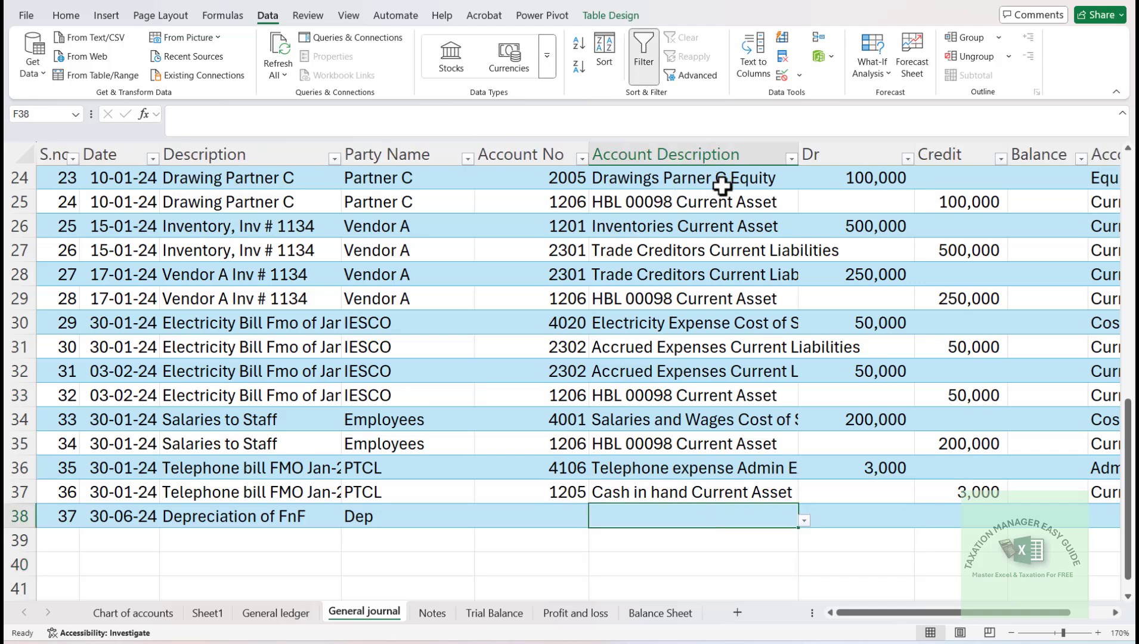
{"action": "left_click", "coordinate": [676, 180]}
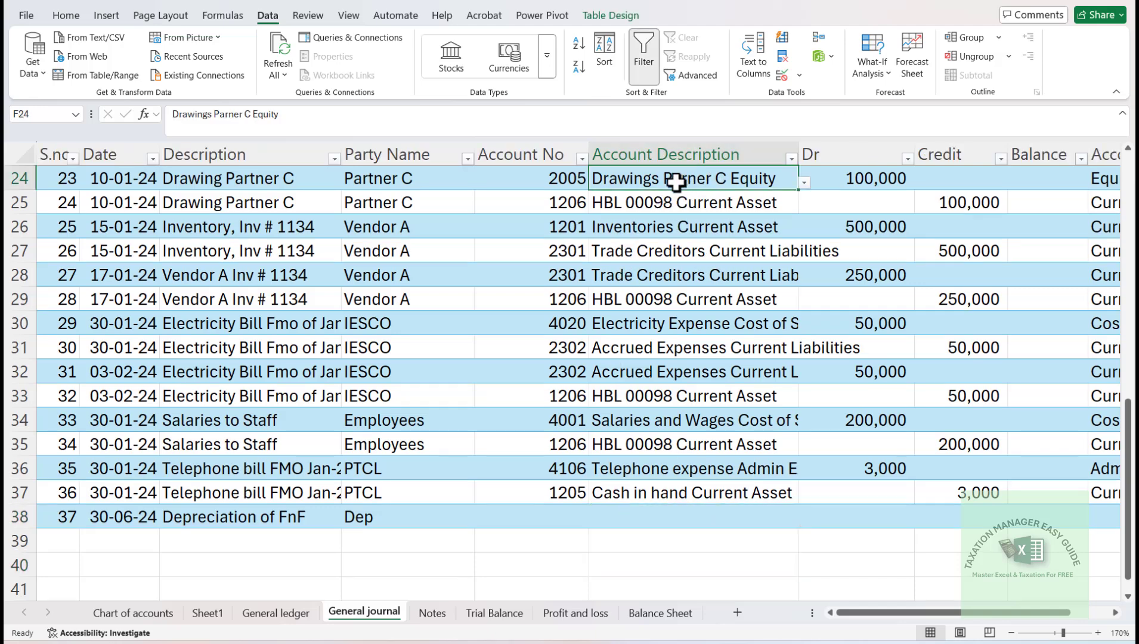
{"action": "key", "text": "ctrl+Up"}
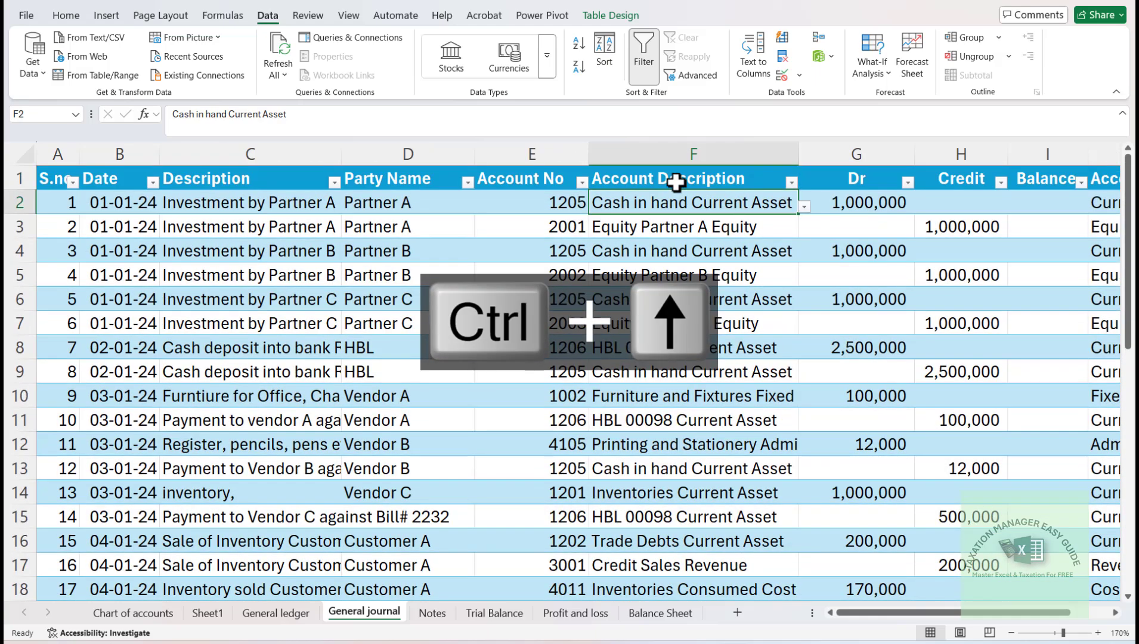
{"action": "key", "text": "ctrl+shift+Down"}
{"action": "key", "text": "ctrl+shift+Down"}
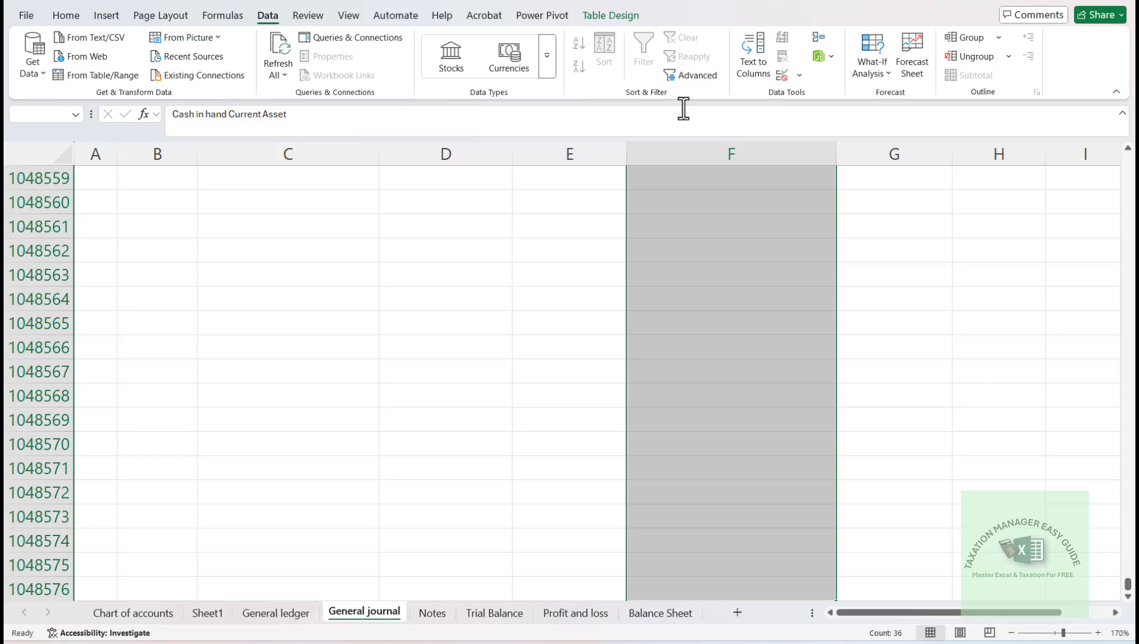
{"action": "left_click", "coordinate": [800, 75]}
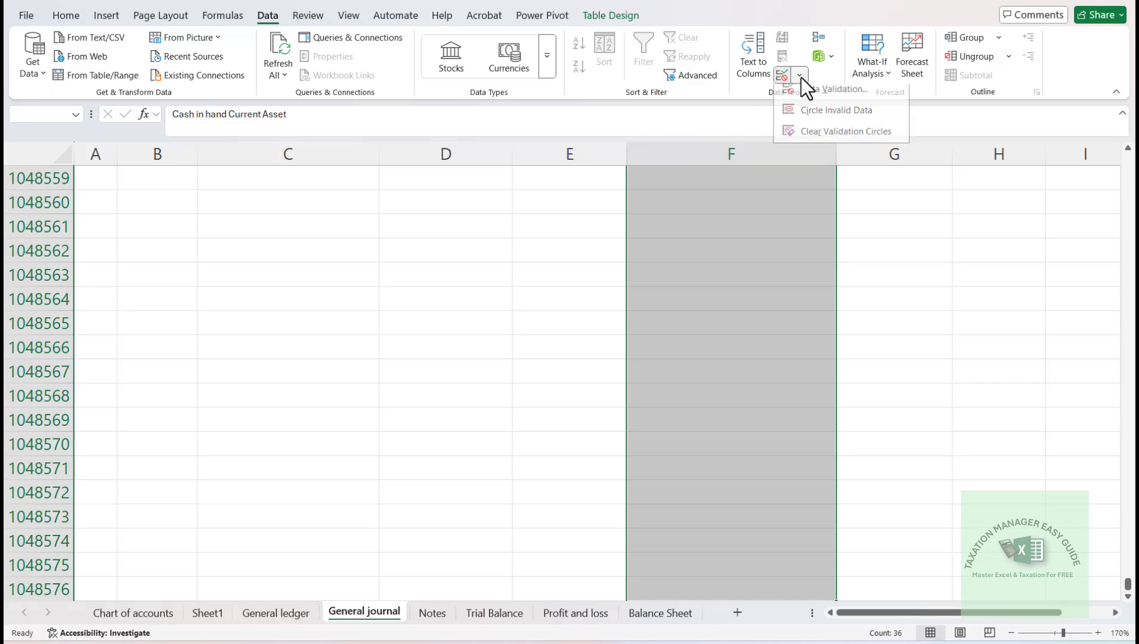
{"action": "left_click", "coordinate": [818, 96]}
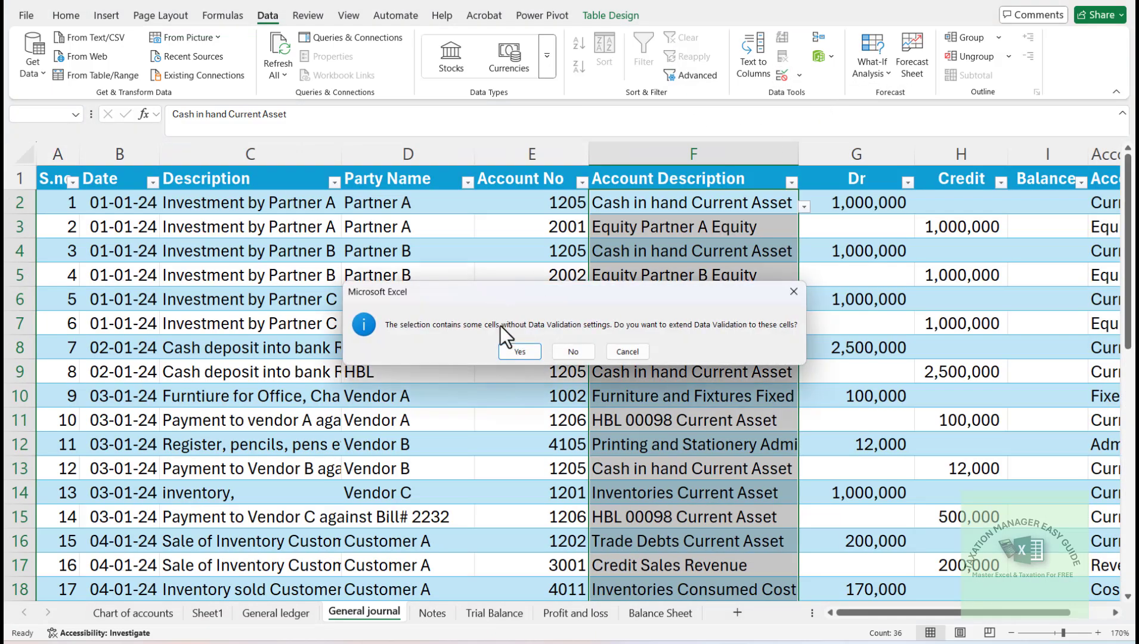
{"action": "left_click", "coordinate": [535, 353]}
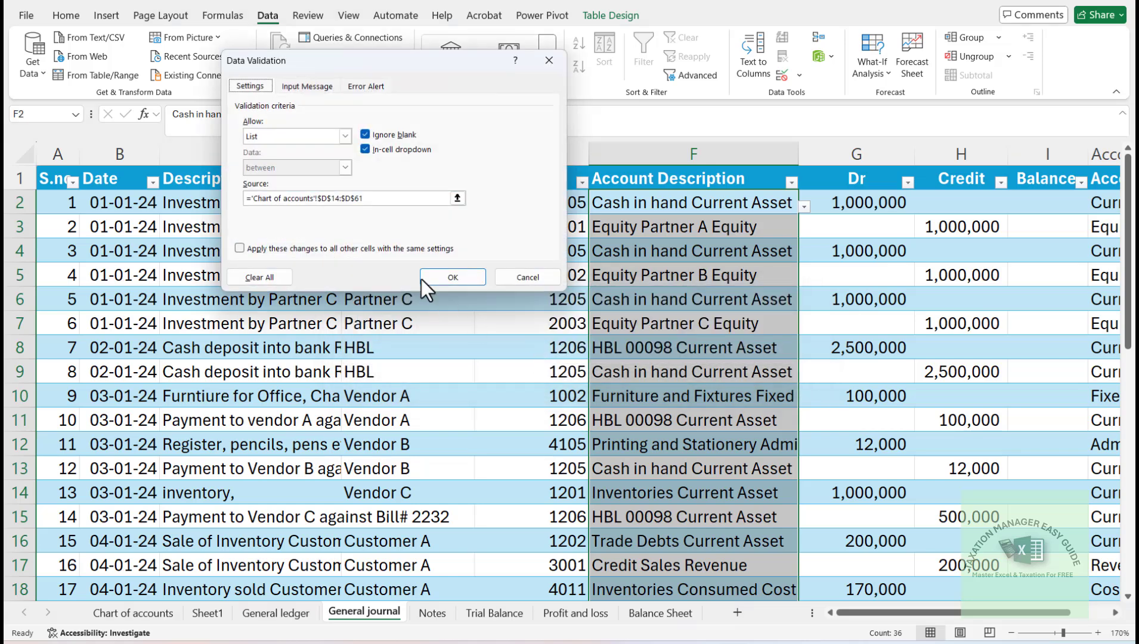
{"action": "left_click", "coordinate": [386, 203]}
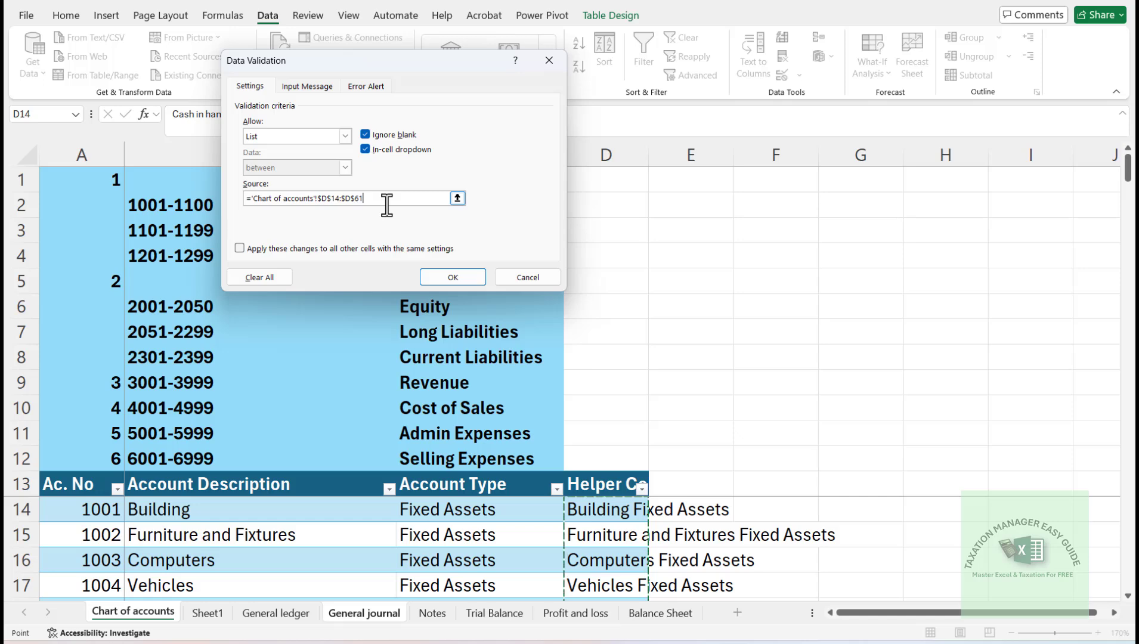
{"action": "key", "text": "BackSpace"}
{"action": "type", "text": "+"}
{"action": "key", "text": "Left"}
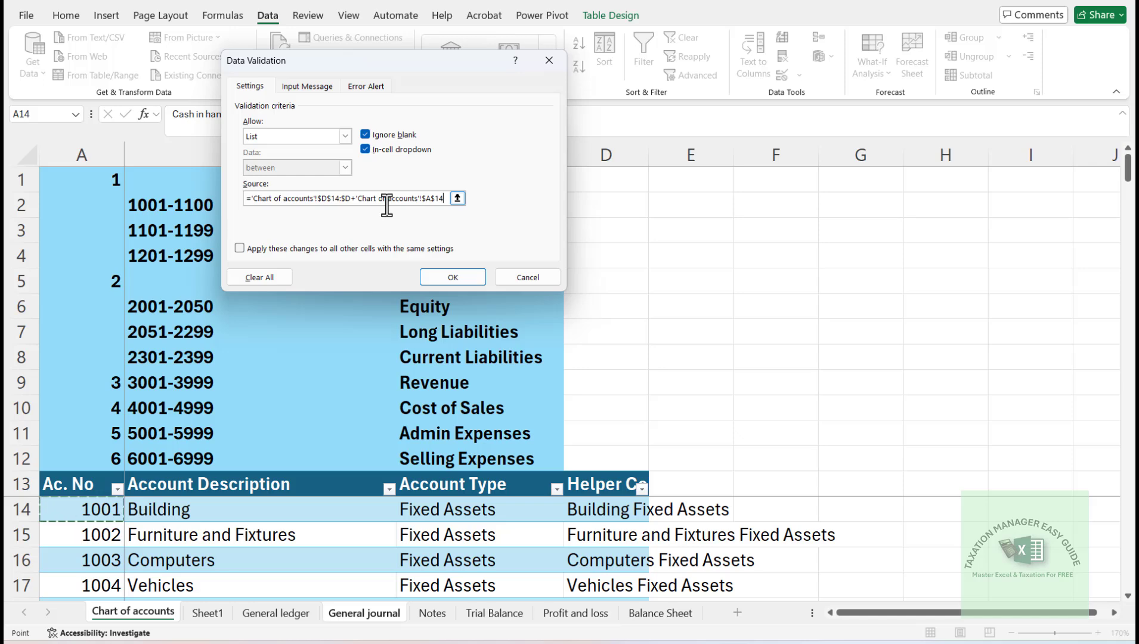
{"action": "left_click", "coordinate": [261, 201]}
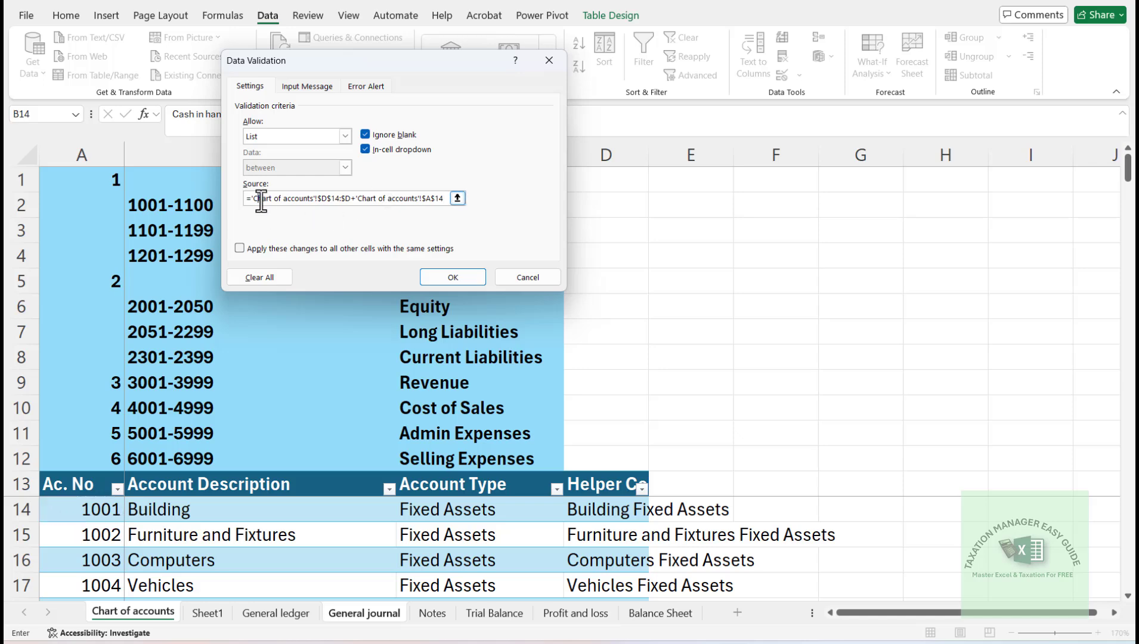
{"action": "key", "text": "Left"}
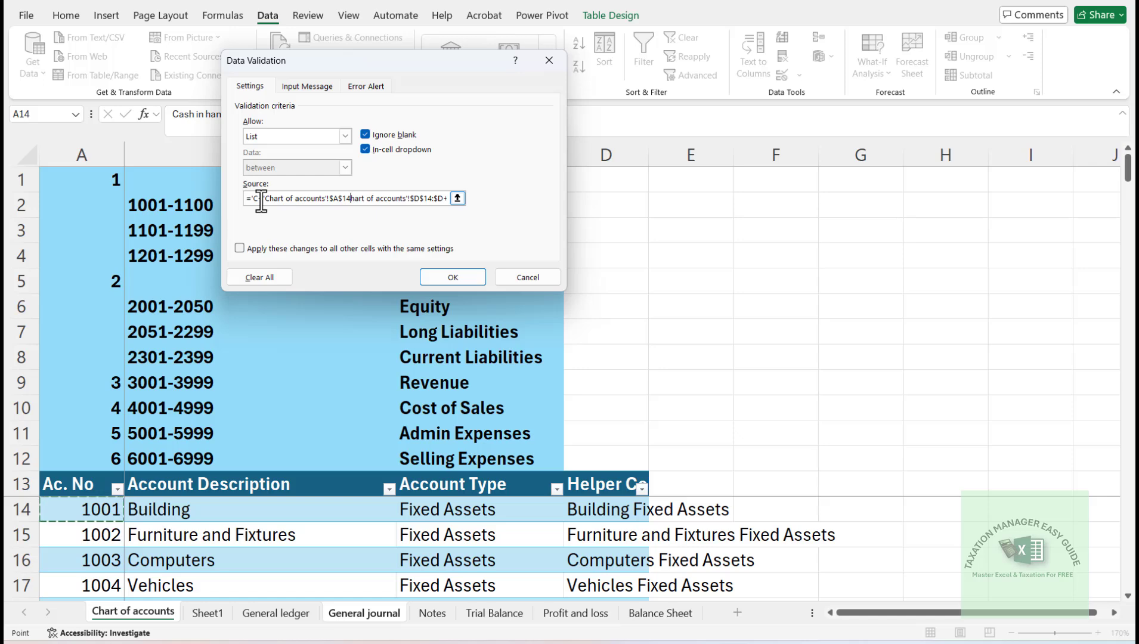
- Clear the entire list source of the Account Description validation rule
{"action": "key", "text": "BackSpace"}
{"action": "key", "text": "BackSpace"}
{"action": "key", "text": "BackSpace"}
{"action": "key", "text": "BackSpace"}
{"action": "key", "text": "BackSpace"}
{"action": "key", "text": "BackSpace"}
{"action": "key", "text": "BackSpace"}
{"action": "key", "text": "BackSpace"}
{"action": "key", "text": "BackSpace"}
{"action": "key", "text": "BackSpace"}
{"action": "key", "text": "BackSpace"}
{"action": "key", "text": "BackSpace"}
{"action": "key", "text": "BackSpace"}
{"action": "key", "text": "BackSpace"}
{"action": "key", "text": "BackSpace"}
{"action": "key", "text": "BackSpace"}
{"action": "key", "text": "BackSpace"}
{"action": "key", "text": "BackSpace"}
{"action": "key", "text": "BackSpace"}
{"action": "key", "text": "BackSpace"}
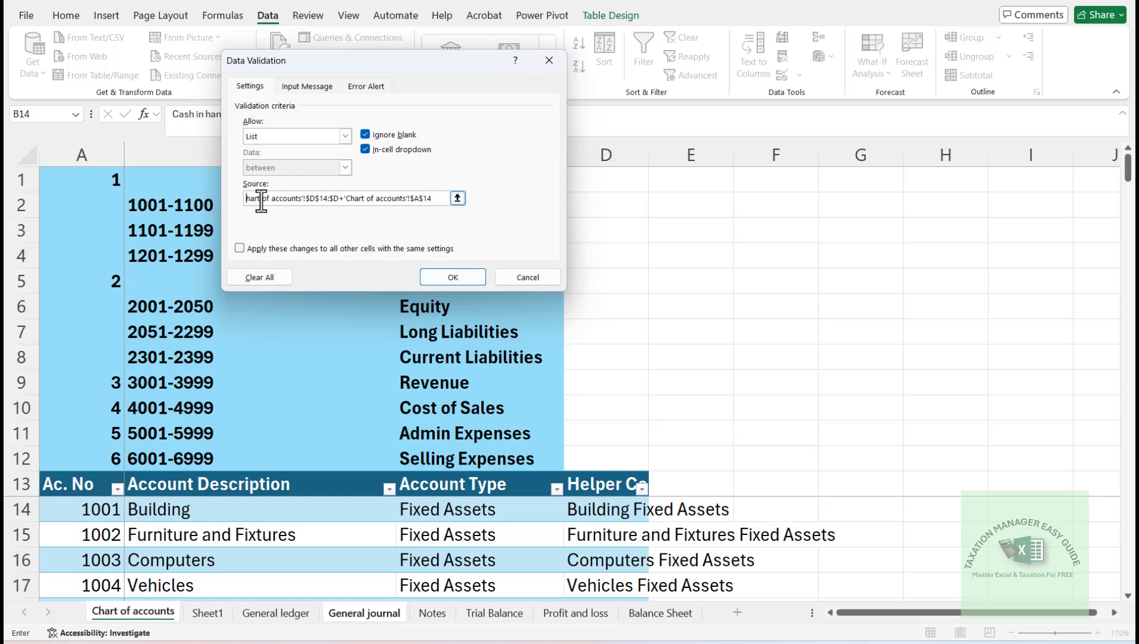
{"action": "key", "text": "BackSpace"}
{"action": "key", "text": "BackSpace"}
{"action": "key", "text": "BackSpace"}
{"action": "key", "text": "BackSpace"}
{"action": "key", "text": "BackSpace"}
{"action": "key", "text": "BackSpace"}
{"action": "key", "text": "BackSpace"}
{"action": "key", "text": "BackSpace"}
{"action": "key", "text": "BackSpace"}
{"action": "key", "text": "BackSpace"}
{"action": "key", "text": "BackSpace"}
{"action": "key", "text": "BackSpace"}
{"action": "key", "text": "BackSpace"}
{"action": "key", "text": "BackSpace"}
{"action": "key", "text": "BackSpace"}
{"action": "key", "text": "BackSpace"}
{"action": "key", "text": "BackSpace"}
{"action": "key", "text": "BackSpace"}
{"action": "key", "text": "BackSpace"}
{"action": "key", "text": "BackSpace"}
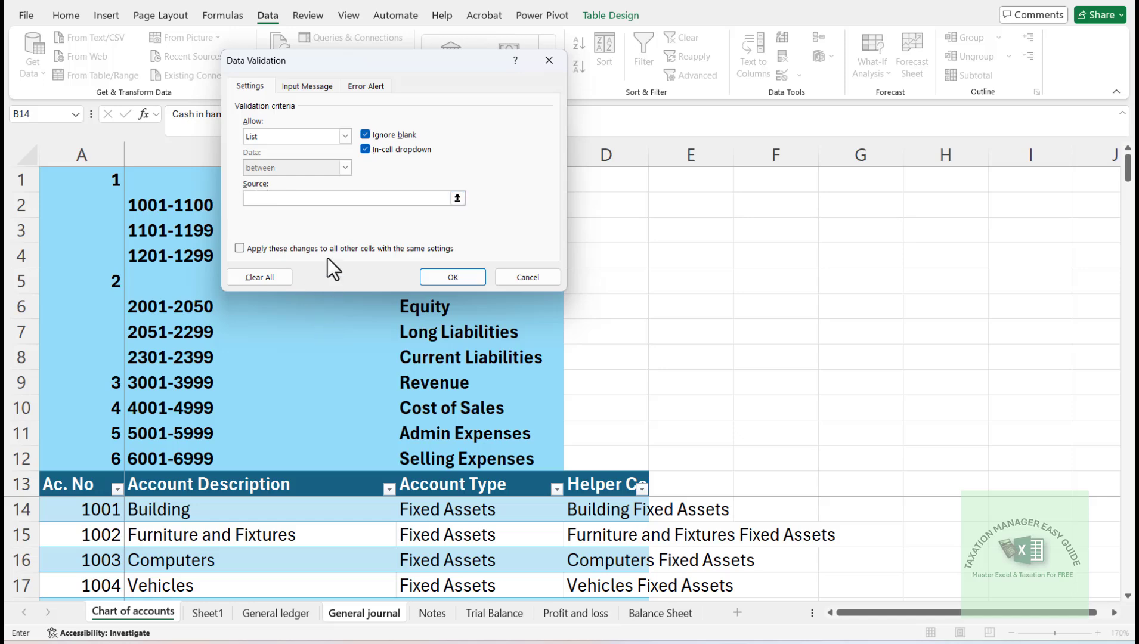
- Set the validation list source to ='Chart of accounts'!$B$14:$B$1048576 and apply the rule
{"action": "left_click", "coordinate": [143, 617]}
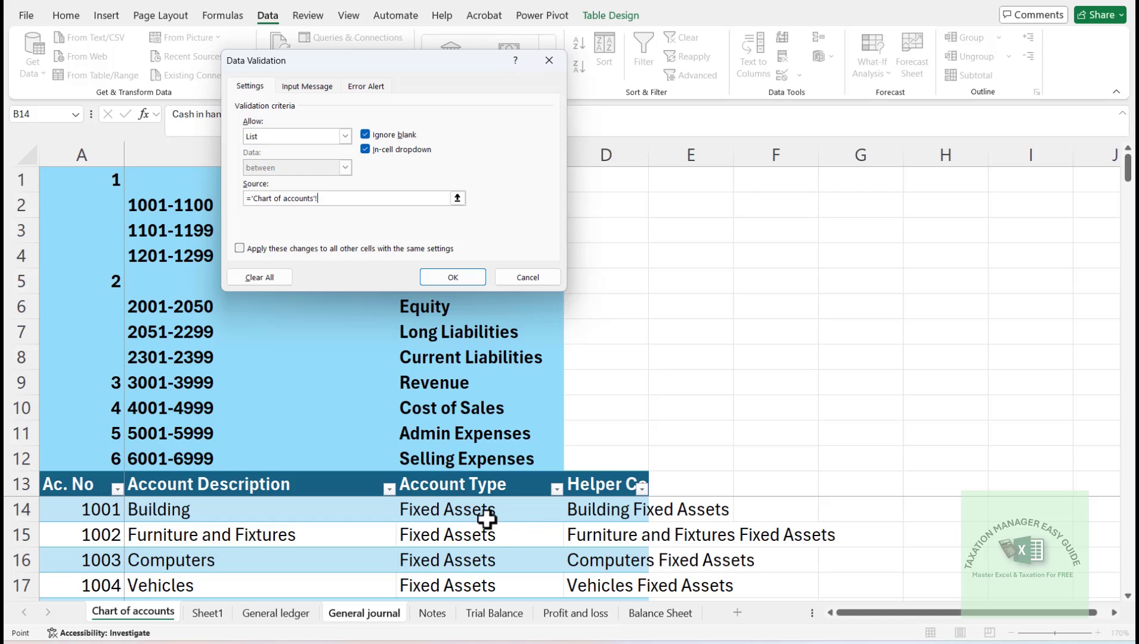
{"action": "left_click", "coordinate": [277, 499]}
{"action": "key", "text": "Down"}
{"action": "key", "text": "Up"}
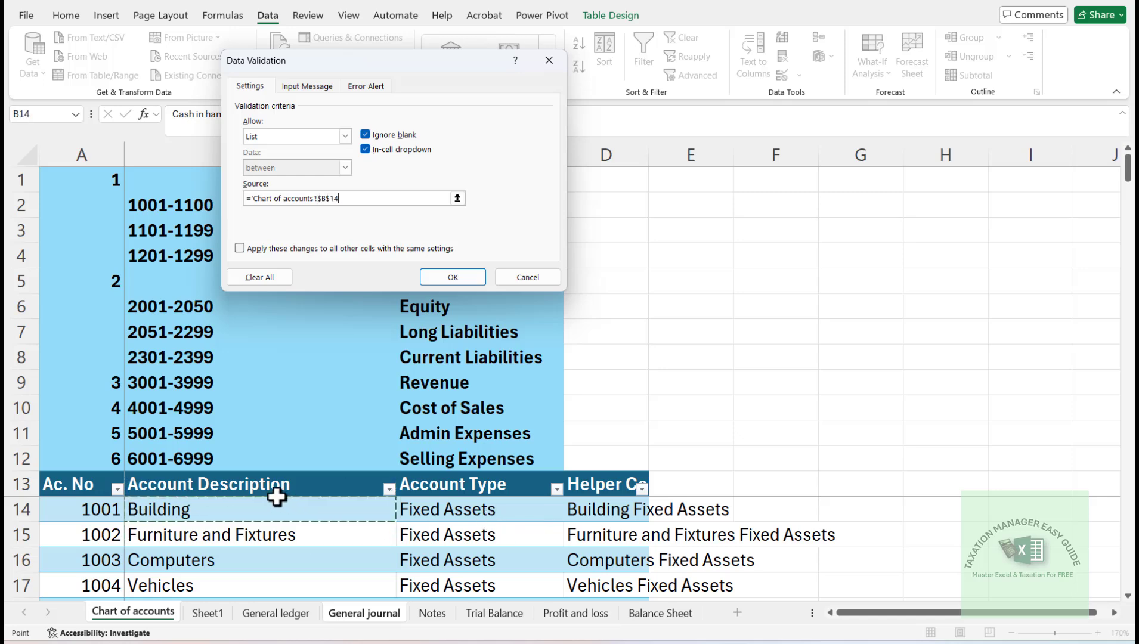
{"action": "key", "text": "Up"}
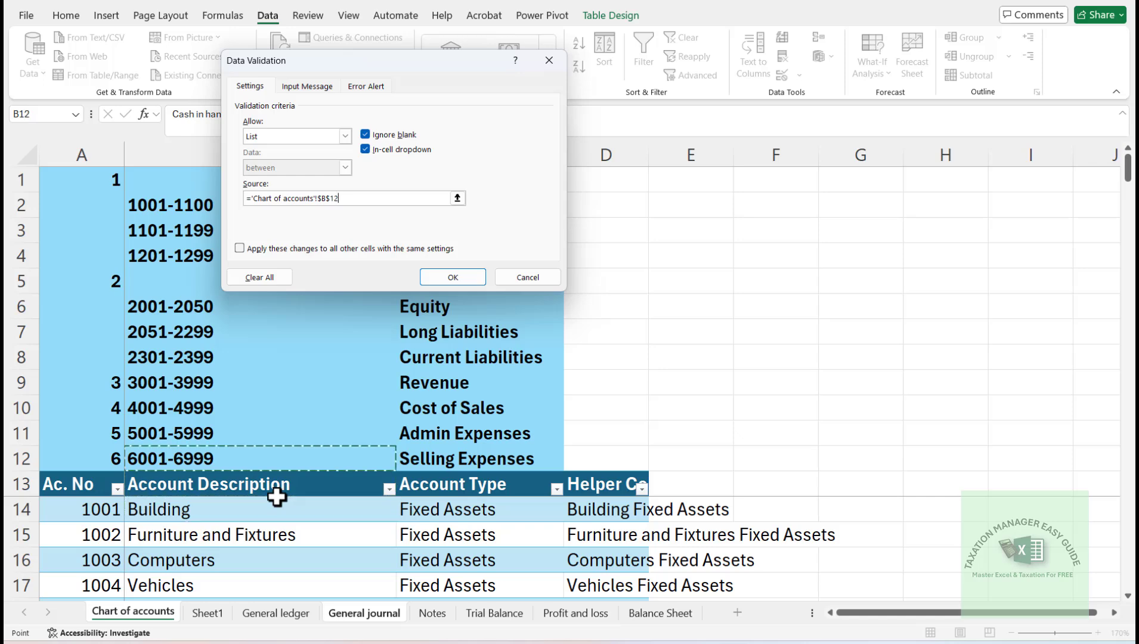
{"action": "key", "text": "Down"}
{"action": "key", "text": "ctrl+shift+Down"}
{"action": "key", "text": "ctrl+shift+Down"}
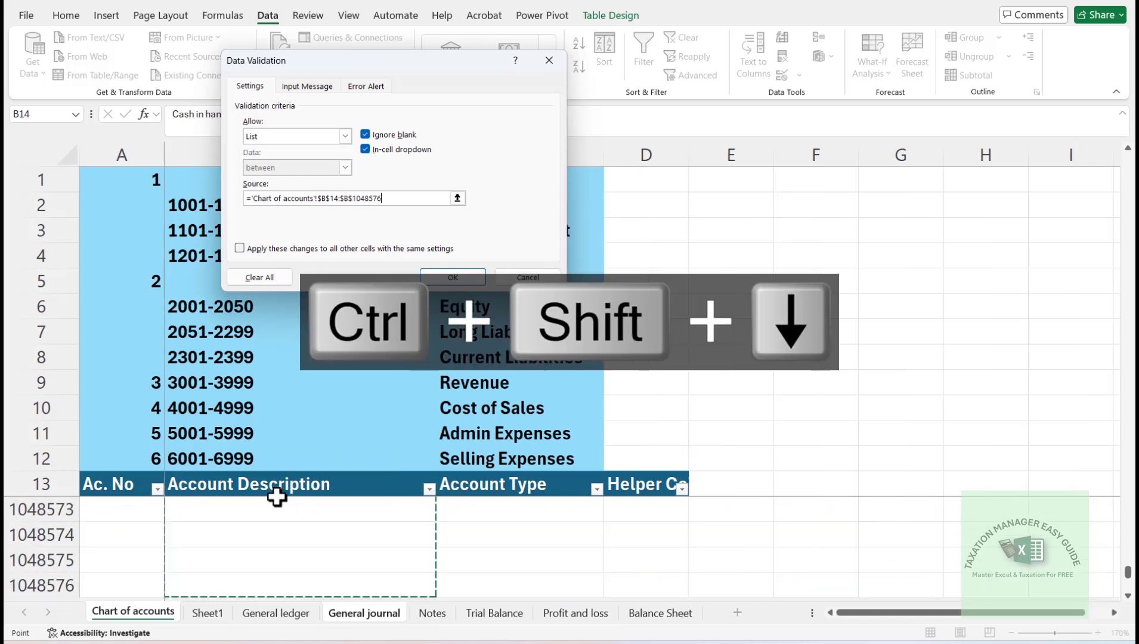
{"action": "left_click", "coordinate": [453, 277]}
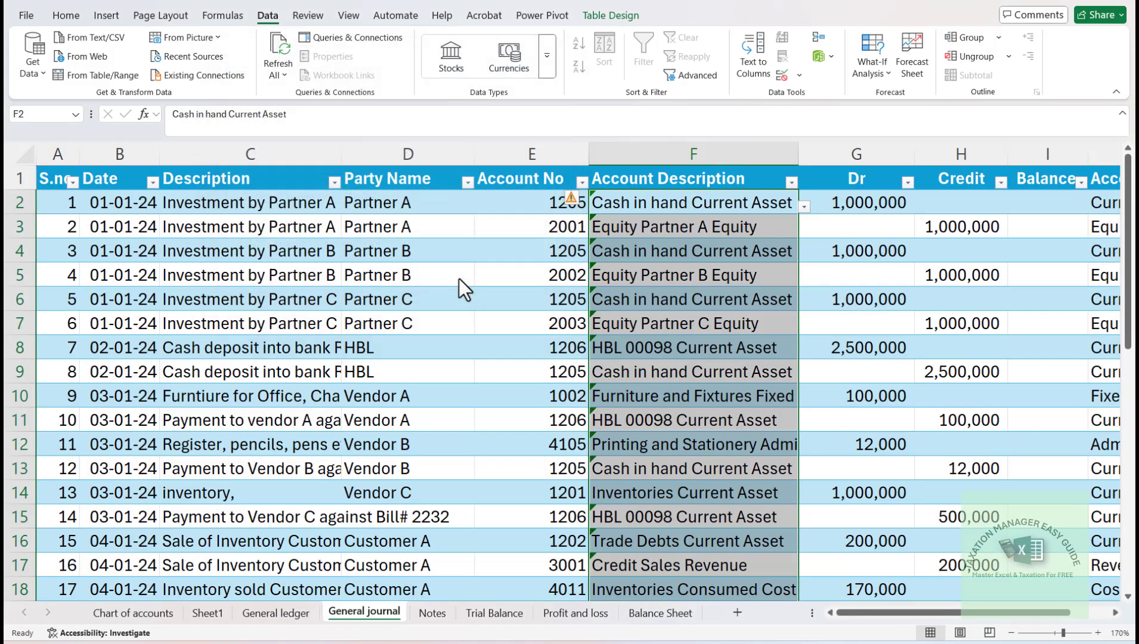
- Choose "Depreciation on FnF" as the account description of journal entry 37 in row 38
{"action": "left_click", "coordinate": [679, 447]}
{"action": "key", "text": "Down"}
{"action": "key", "text": "Down"}
{"action": "key", "text": "Down"}
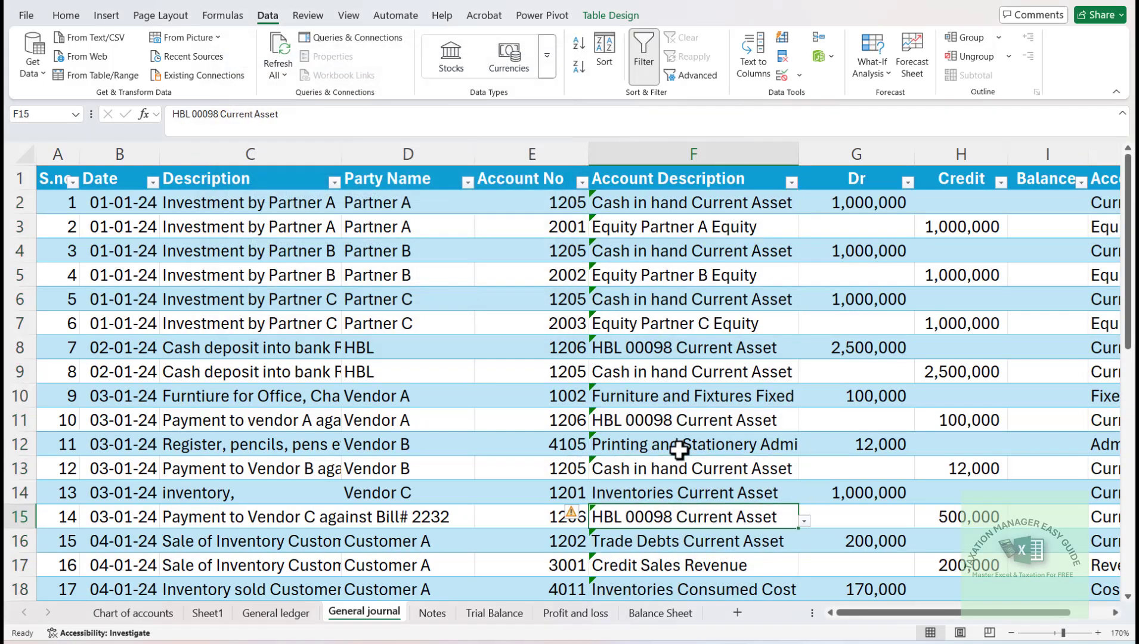
{"action": "key", "text": "ctrl+Down"}
{"action": "key", "text": "Down"}
{"action": "key", "text": "Down"}
{"action": "key", "text": "Down"}
{"action": "key", "text": "Down"}
{"action": "key", "text": "Down"}
{"action": "key", "text": "Down"}
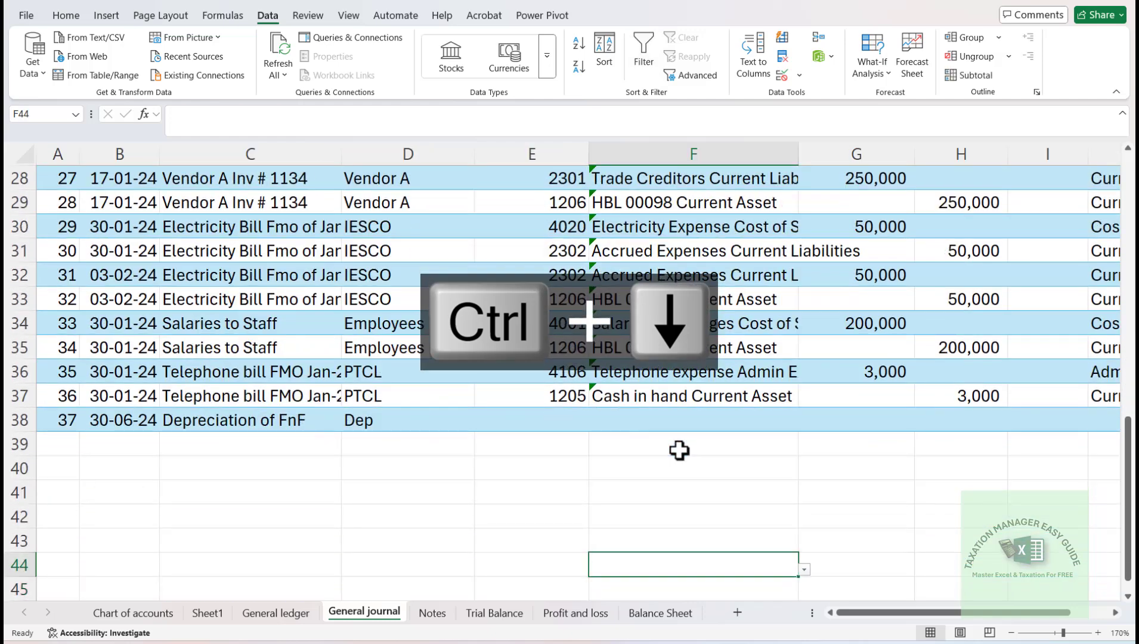
{"action": "key", "text": "Up"}
{"action": "key", "text": "Up"}
{"action": "key", "text": "Up"}
{"action": "key", "text": "Up"}
{"action": "key", "text": "Up"}
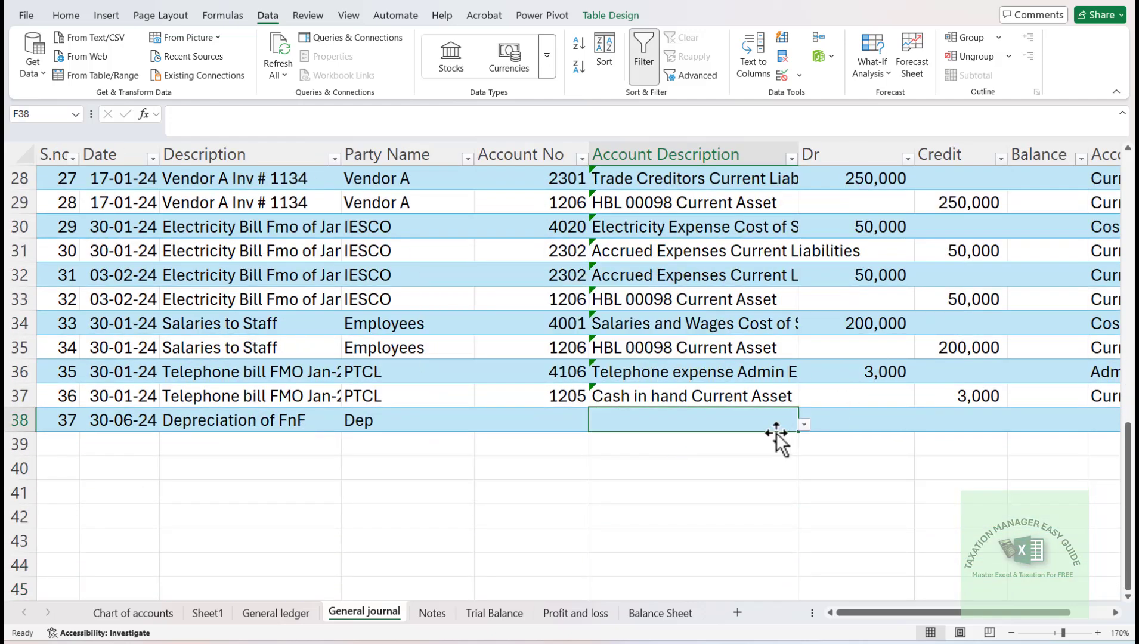
{"action": "type", "text": "depre"}
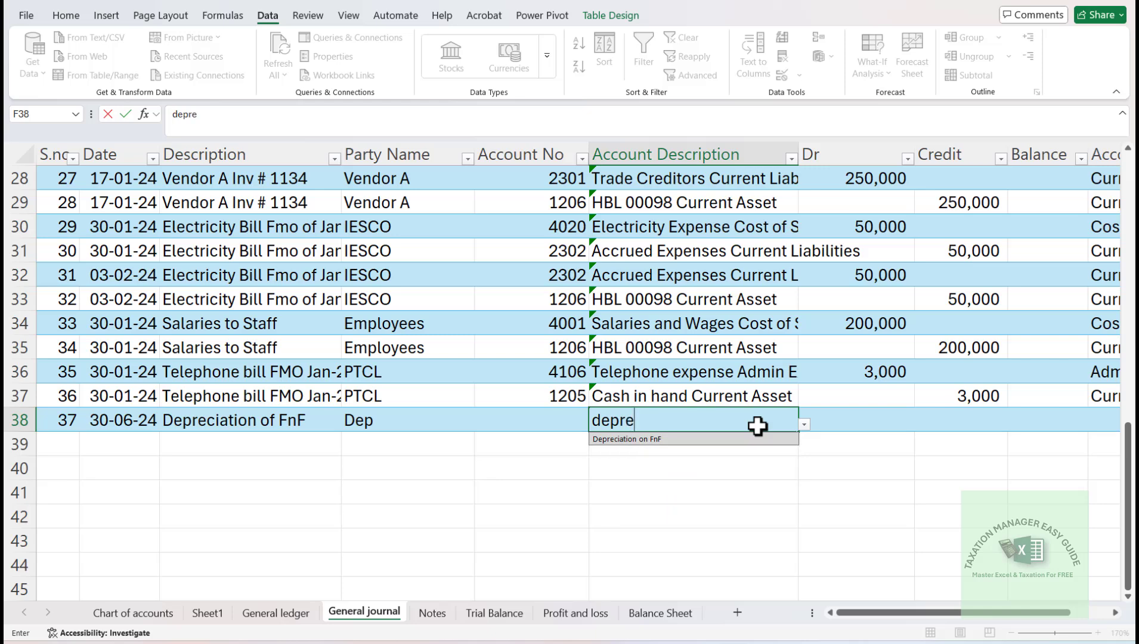
{"action": "key", "text": "Tab"}
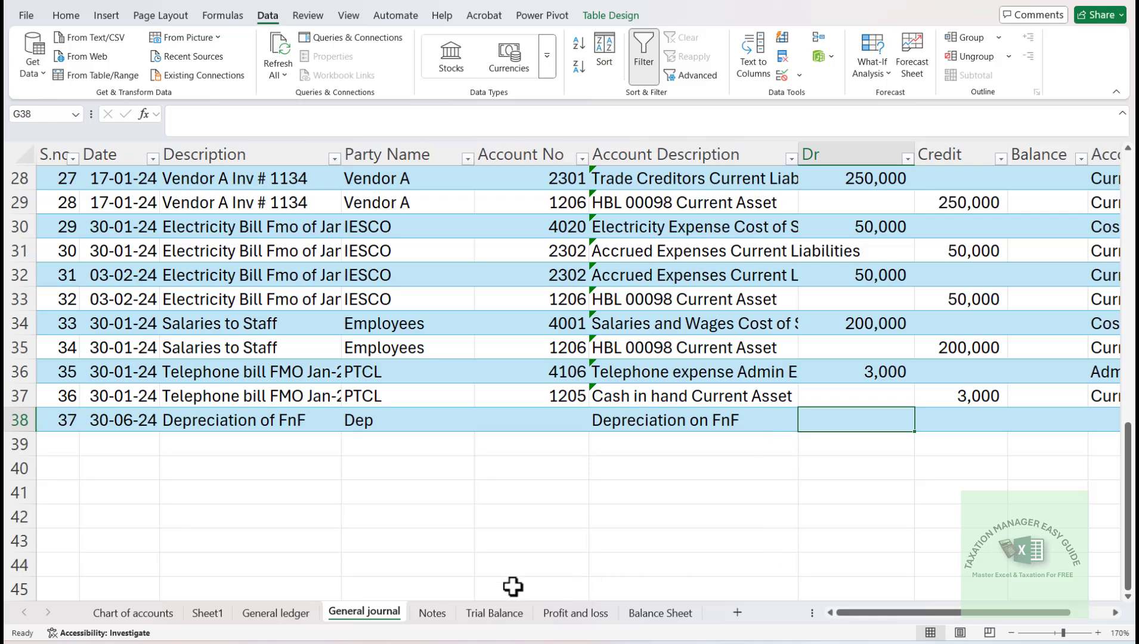
- Look up the six-month depreciation in Trial Balance cell I18 and enter 3300 as the debit of journal entry 37 in row 38
{"action": "left_click", "coordinate": [513, 611]}
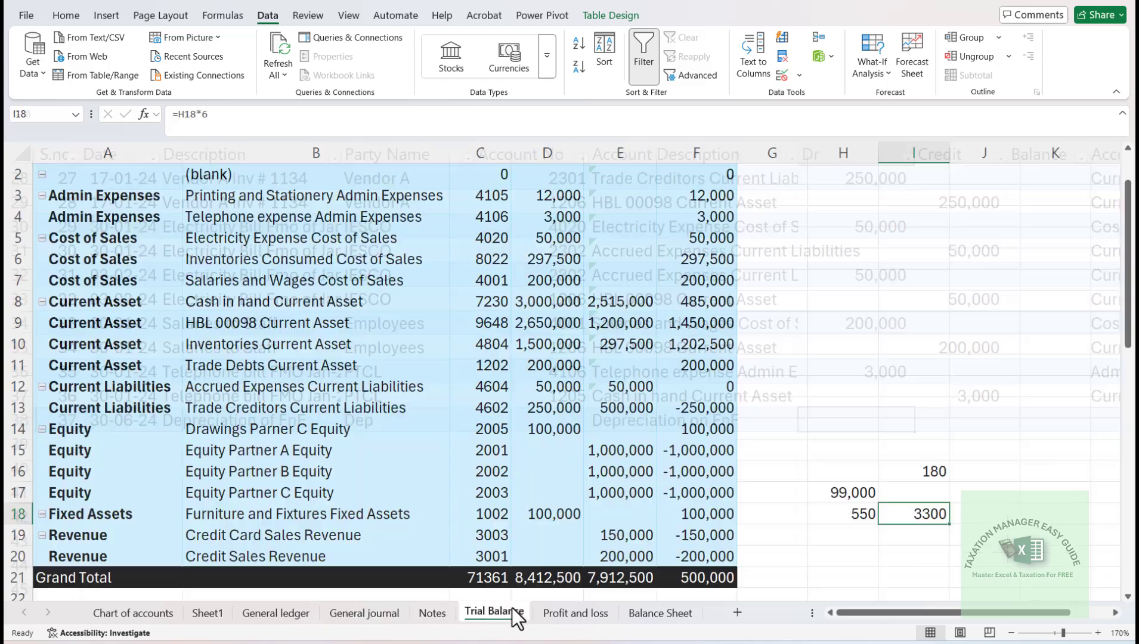
{"action": "left_click", "coordinate": [359, 614]}
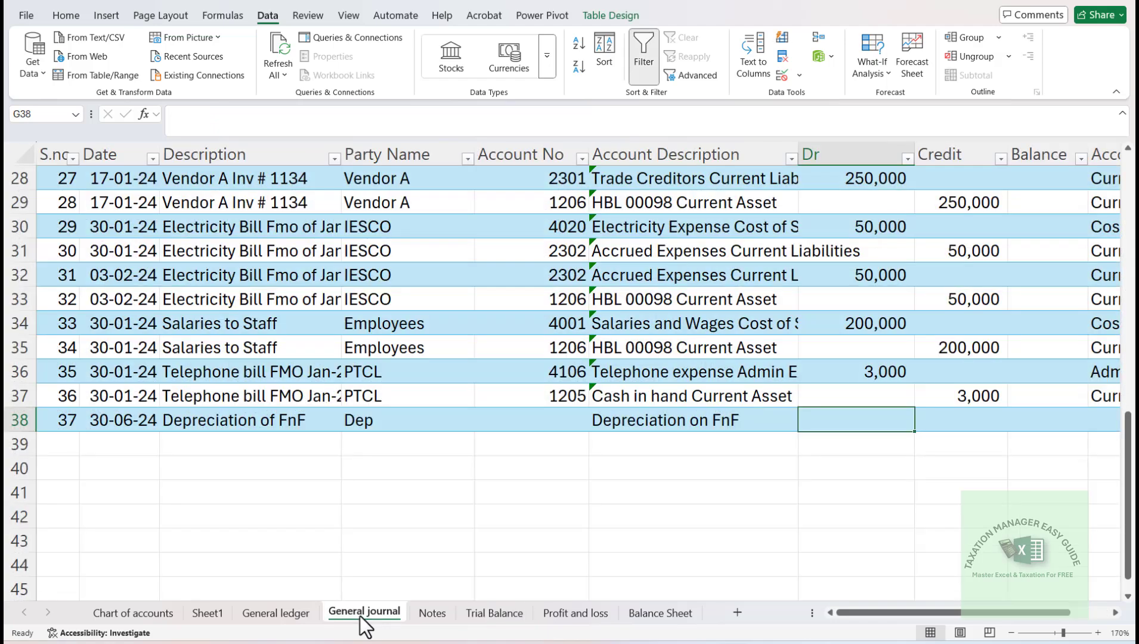
{"action": "type", "text": "3300"}
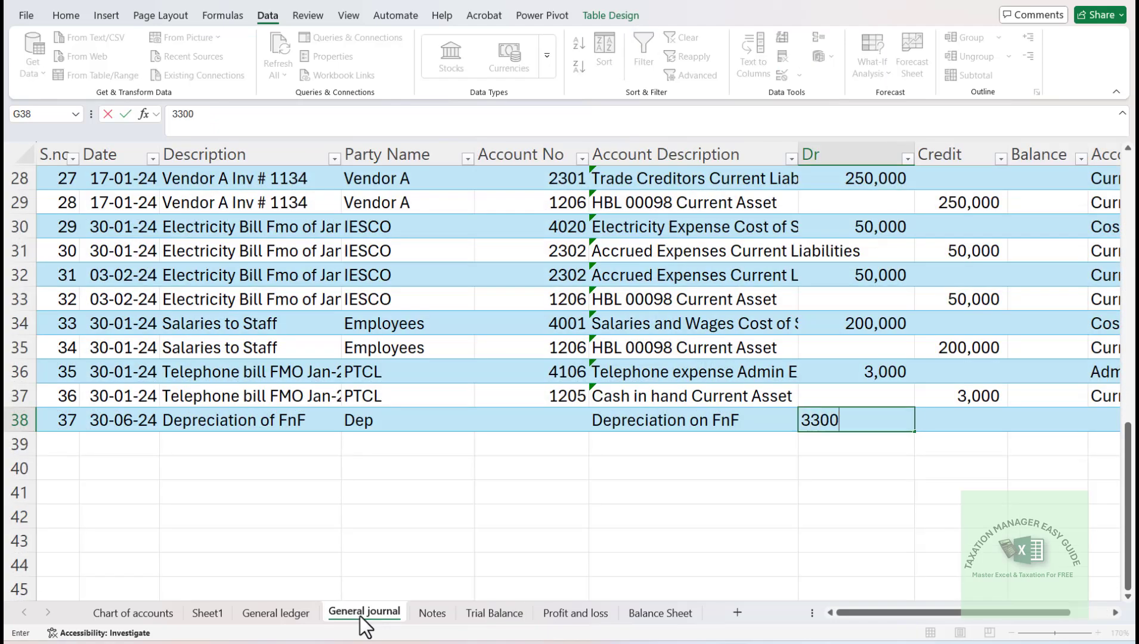
{"action": "key", "text": "Return"}
{"action": "key", "text": "Up"}
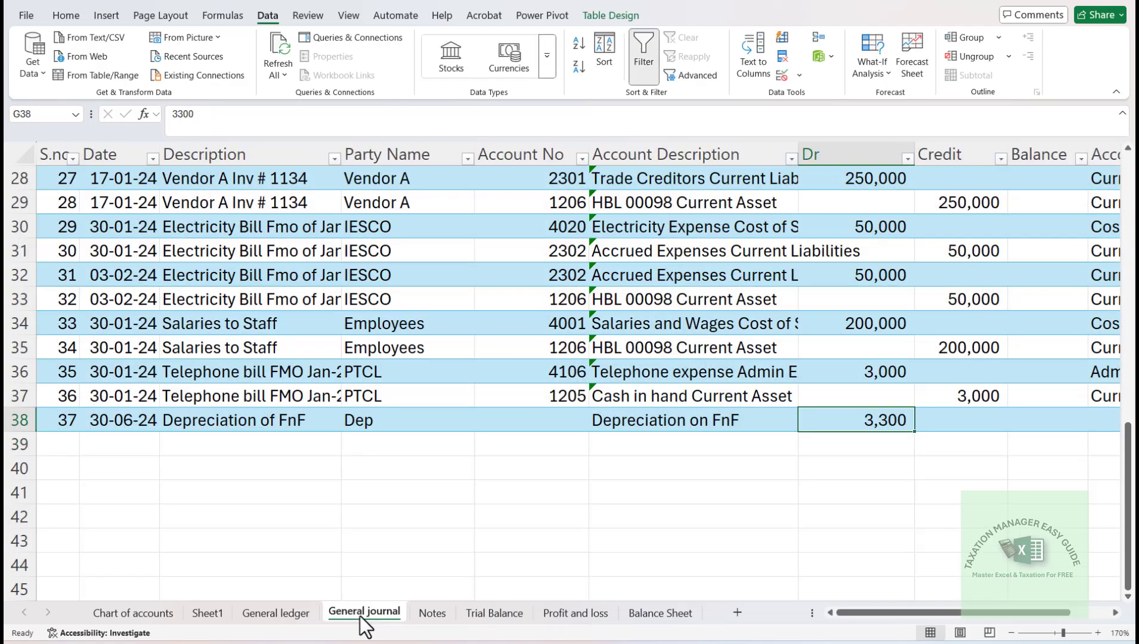
- Start journal entry 38 in row 39 by filling down the date from the row above, accepting the inserted table row
{"action": "key", "text": "Left"}
{"action": "key", "text": "Left"}
{"action": "key", "text": "Left"}
{"action": "key", "text": "Down"}
{"action": "key", "text": "Left"}
{"action": "key", "text": "Left"}
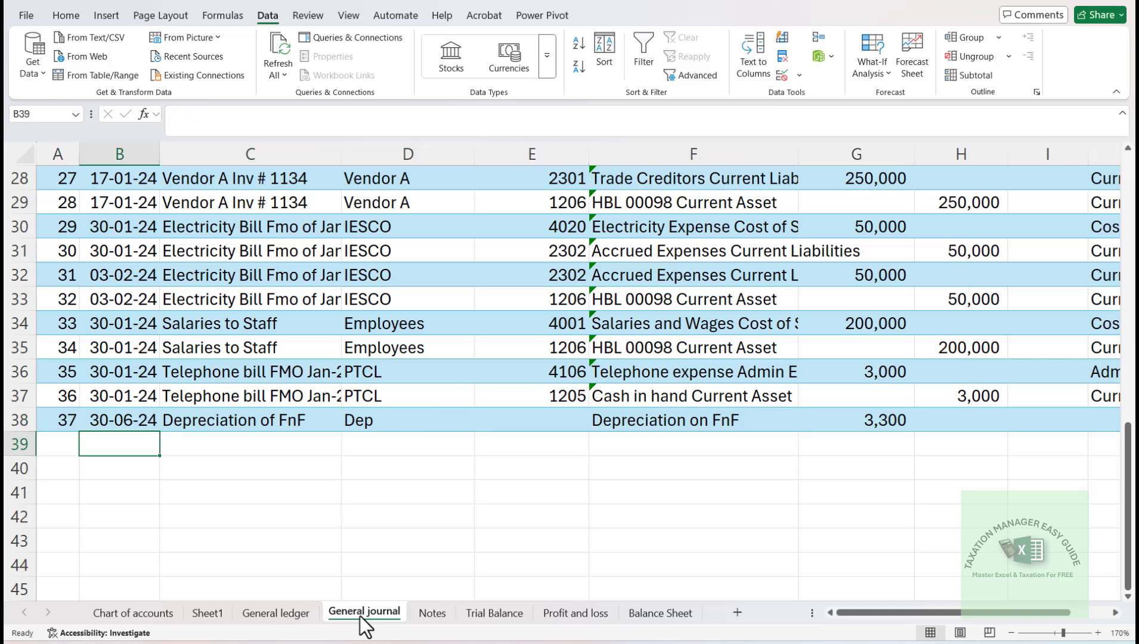
{"action": "key", "text": "ctrl+d"}
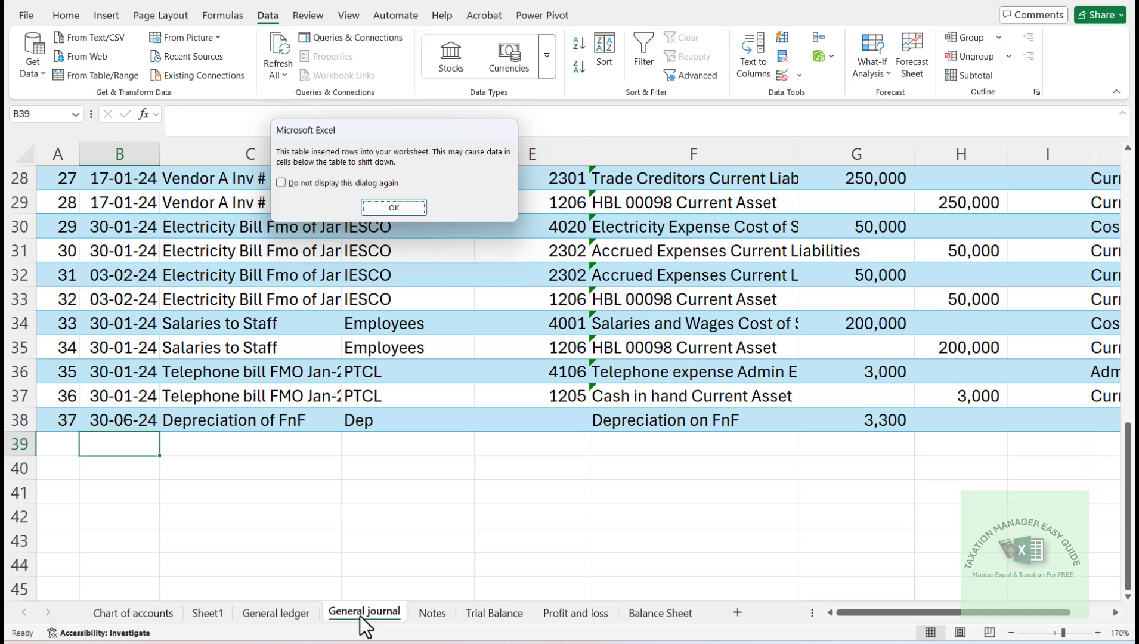
{"action": "left_click", "coordinate": [380, 208]}
{"action": "key", "text": "ctrl+d"}
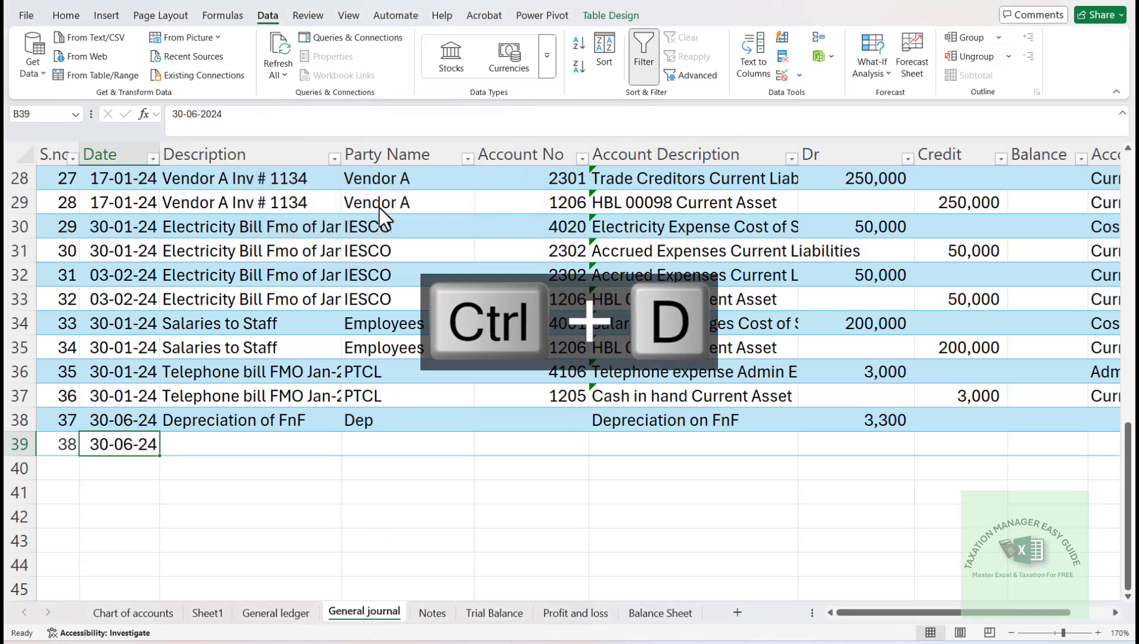
- Fill down the description and party name from entry 37 into journal entry 38 in row 39
{"action": "key", "text": "Tab"}
{"action": "key", "text": "ctrl+d"}
{"action": "key", "text": "Tab"}
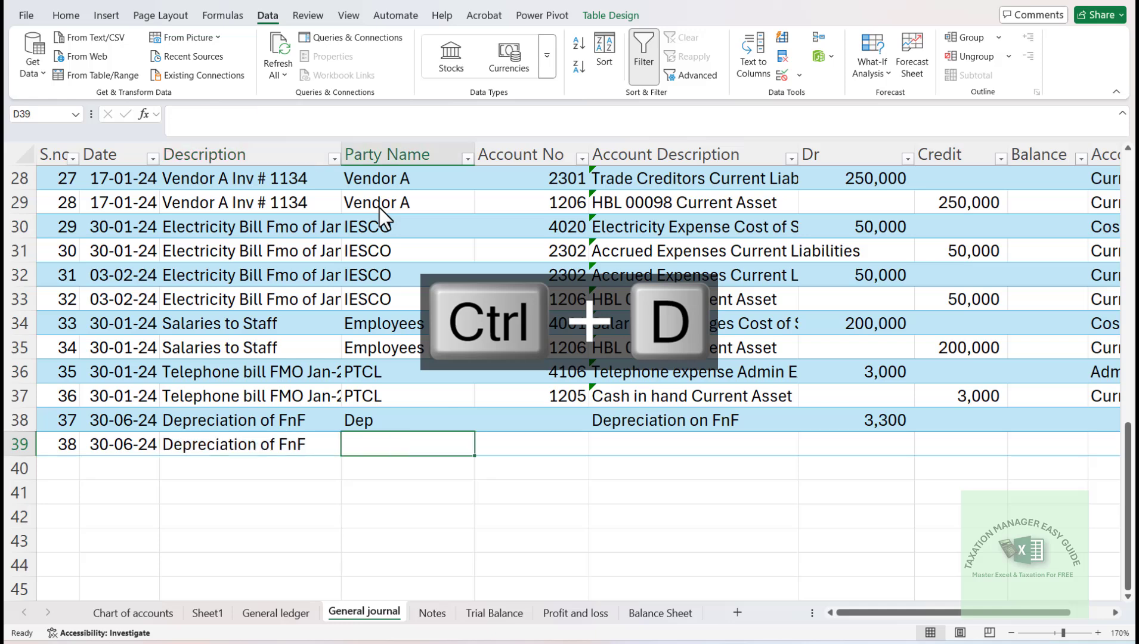
{"action": "key", "text": "ctrl+d"}
{"action": "key", "text": "Tab"}
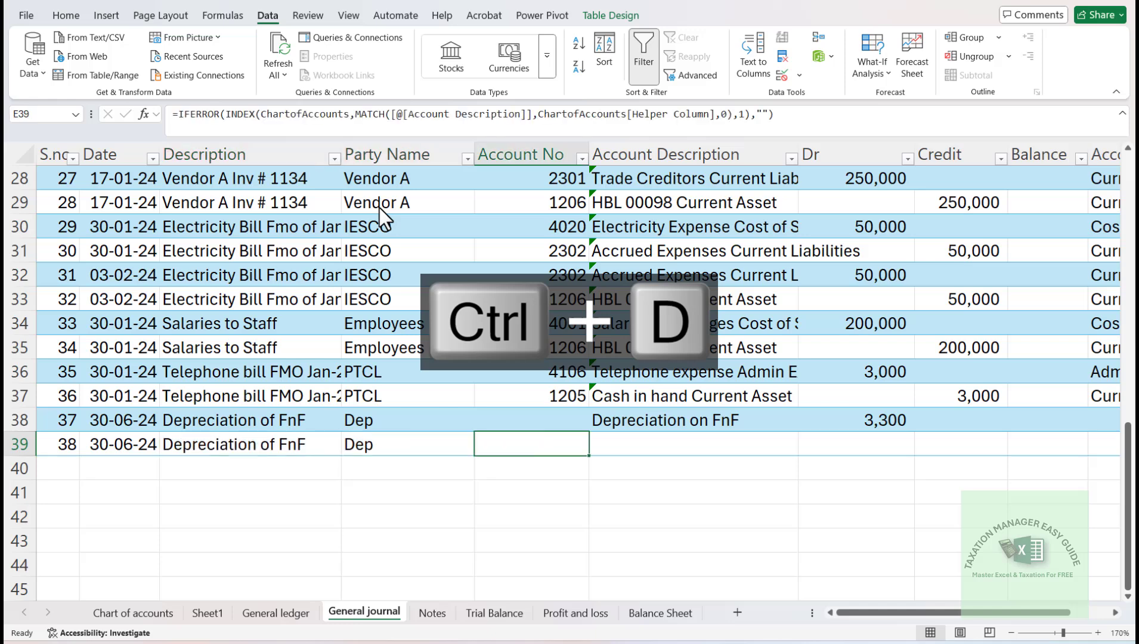
- Inspect and re-enter the Account No lookup formula of journal entry 37 in E38
{"action": "key", "text": "Tab"}
{"action": "key", "text": "Up"}
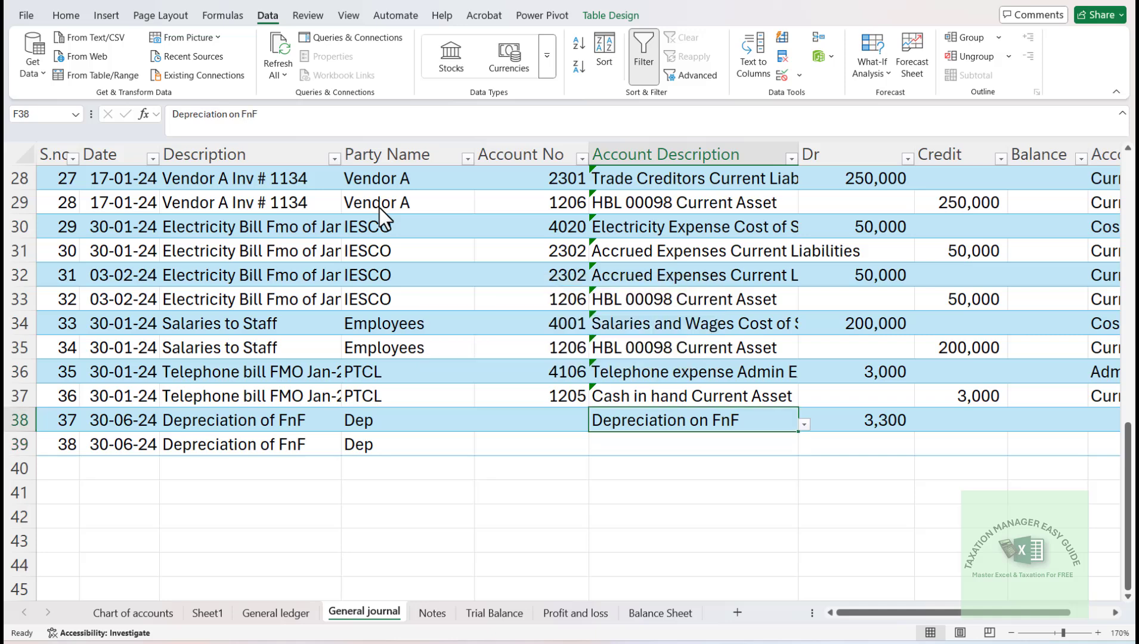
{"action": "key", "text": "Left"}
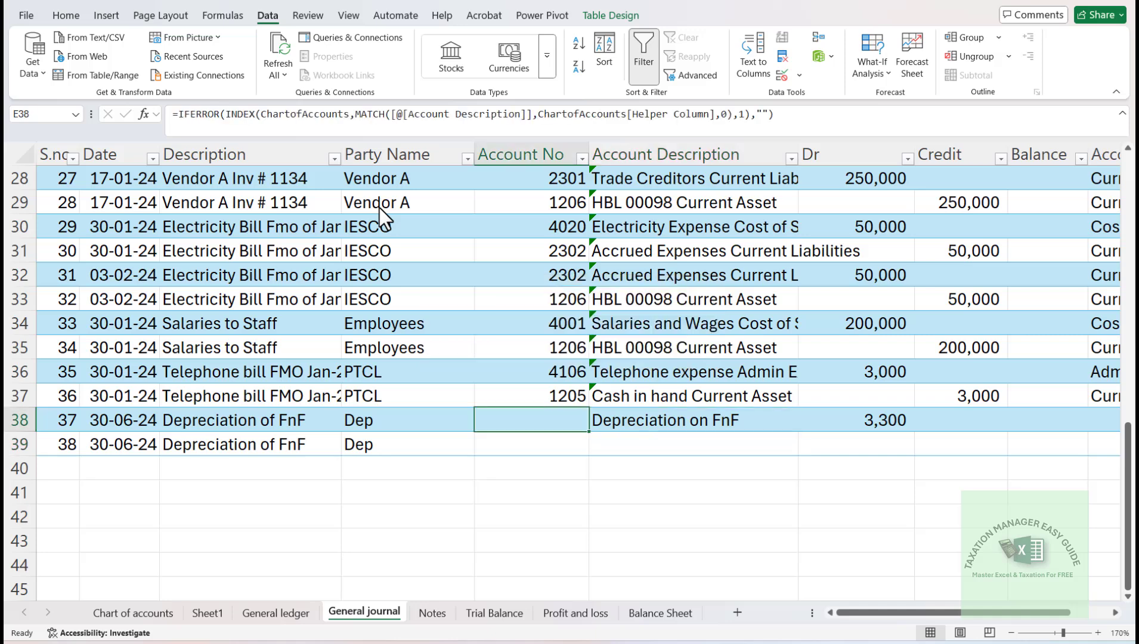
{"action": "key", "text": "F2"}
{"action": "key", "text": "Return"}
{"action": "key", "text": "Up"}
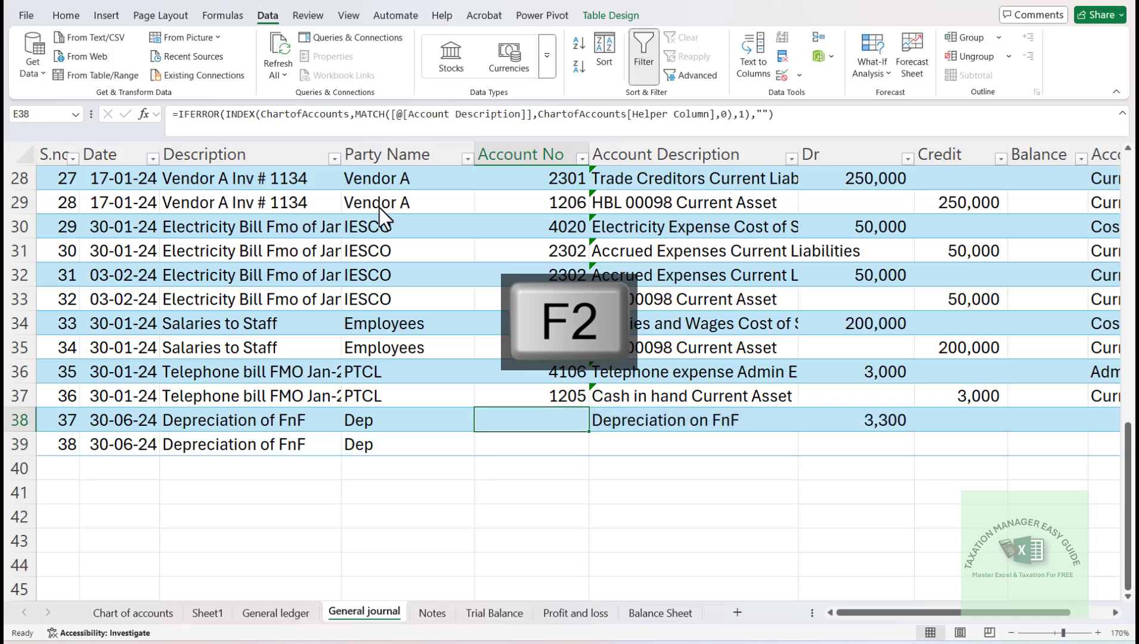
- Choose "Acc. Dep furniture and fixtures" as the account description of journal entry 38 in row 39
{"action": "key", "text": "Right"}
{"action": "key", "text": "Down"}
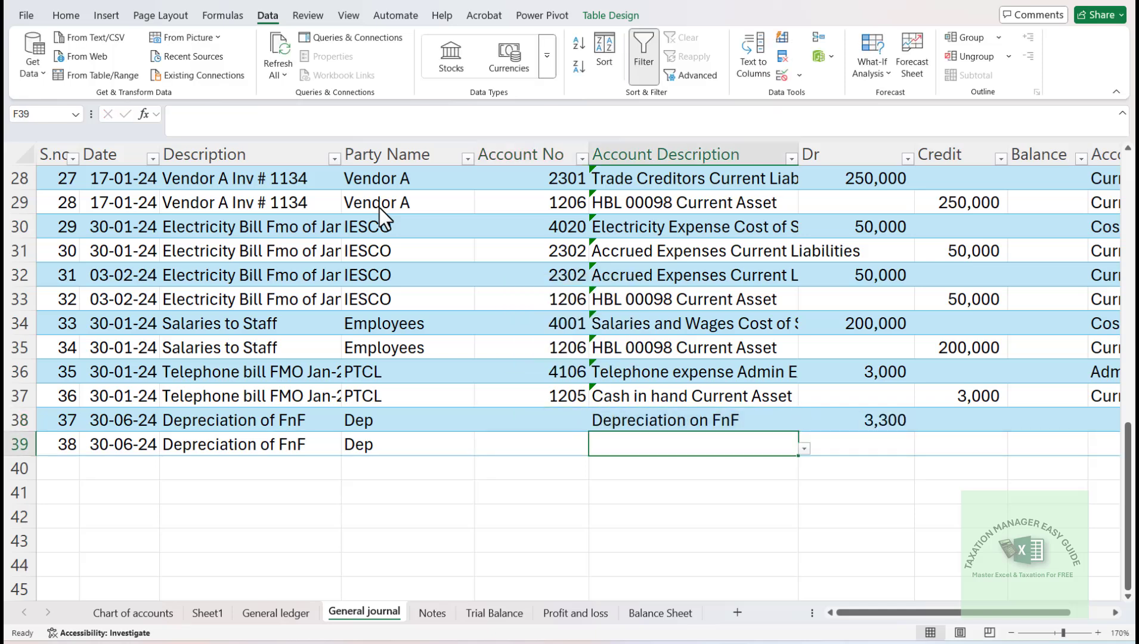
{"action": "key", "text": "ctrl+d"}
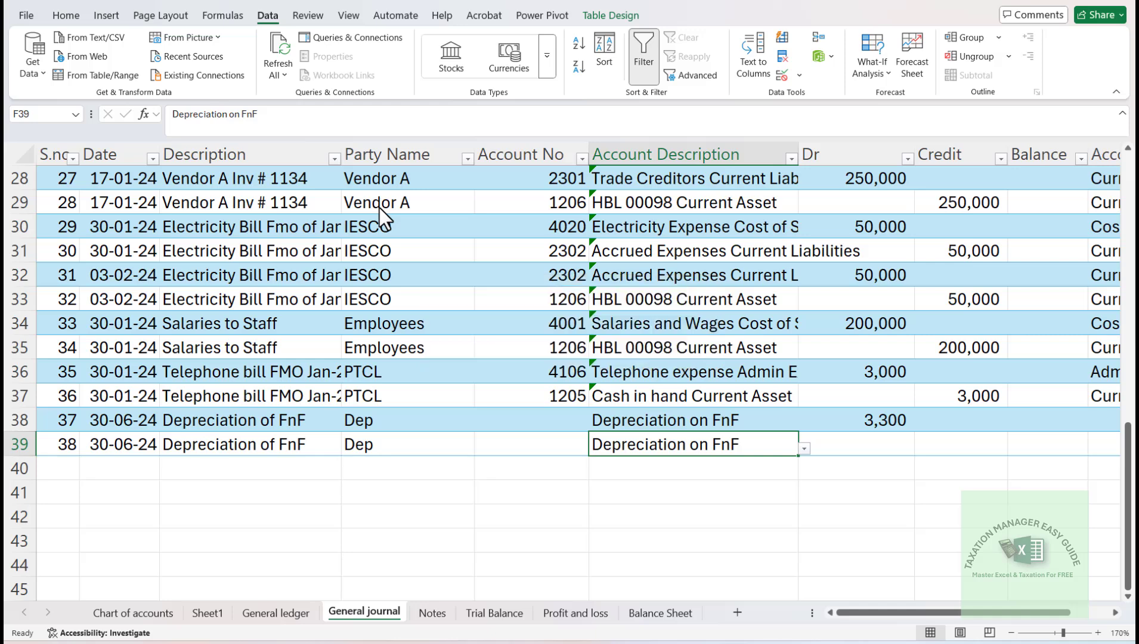
{"action": "type", "text": "Acc"}
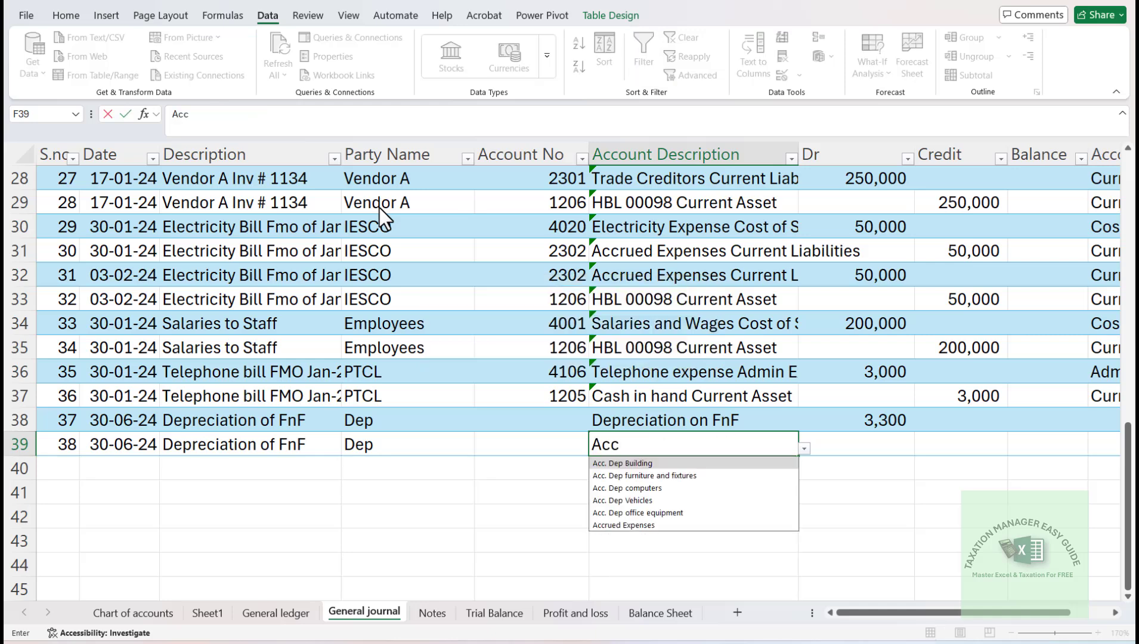
{"action": "key", "text": "Down"}
{"action": "key", "text": "Return"}
{"action": "key", "text": "Up"}
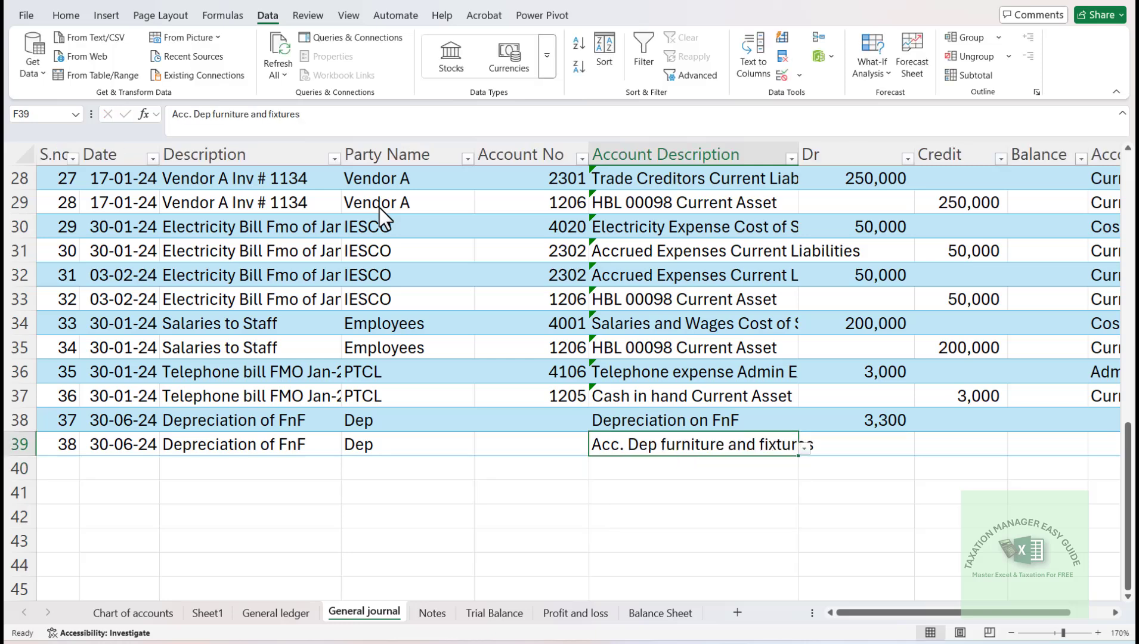
- Enter 3300 as the credit amount of journal entry 38 in row 39
{"action": "key", "text": "Right"}
{"action": "key", "text": "Right"}
{"action": "type", "text": "3300"}
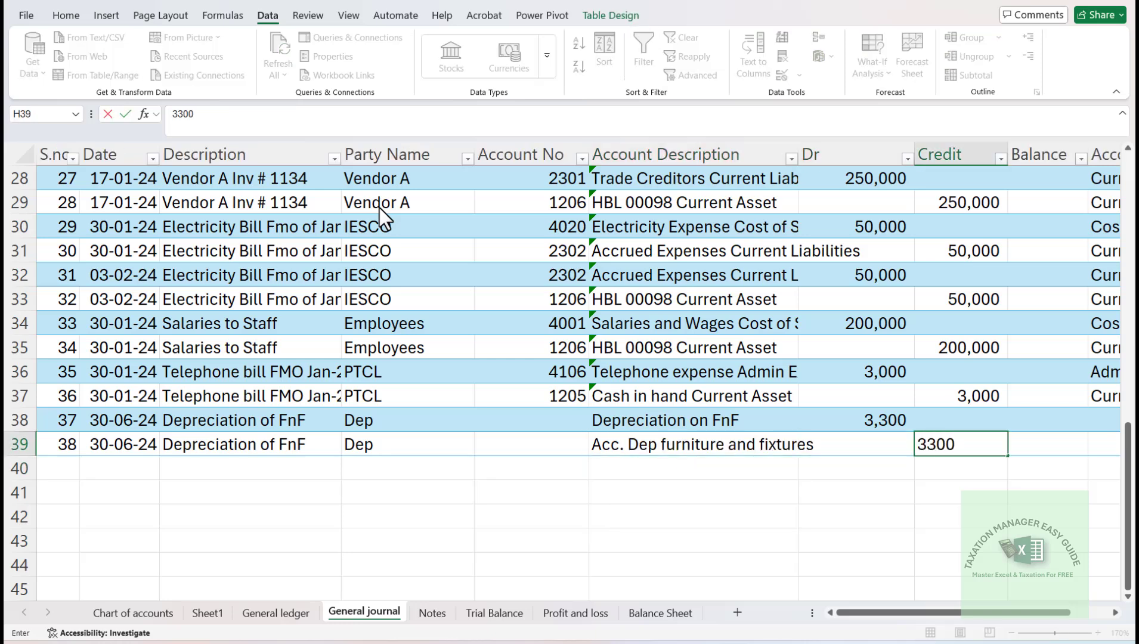
{"action": "key", "text": "Return"}
- Open data validation for the journal's Account Description cells from F2 down to the last sheet row
{"action": "left_click", "coordinate": [658, 414]}
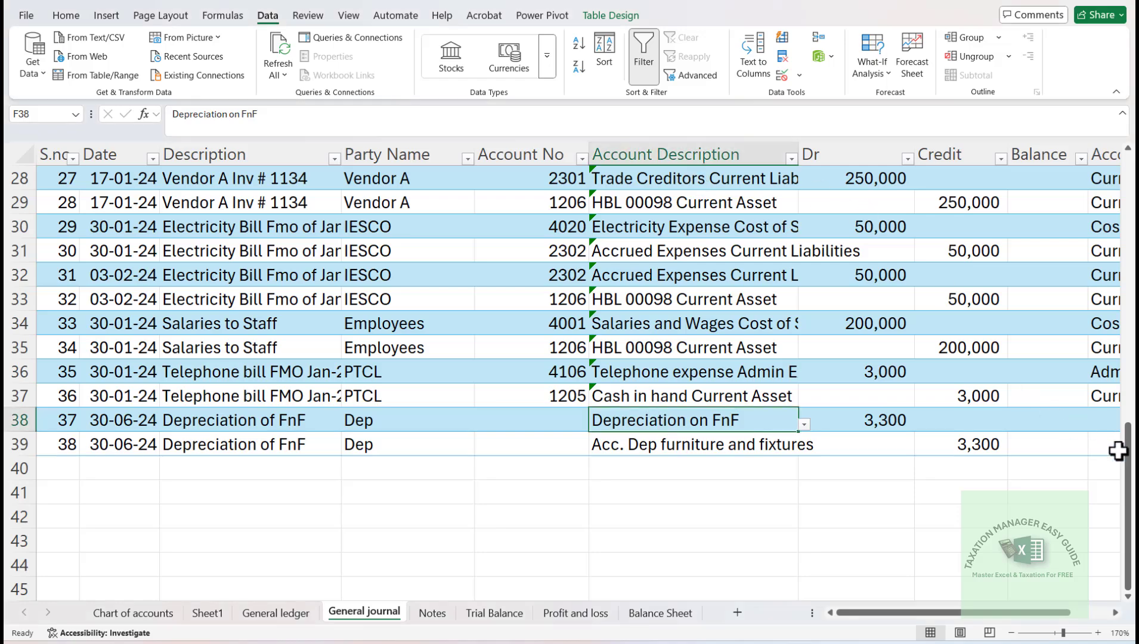
{"action": "left_click_drag", "start_coordinate": [1129, 456], "coordinate": [1129, 170]}
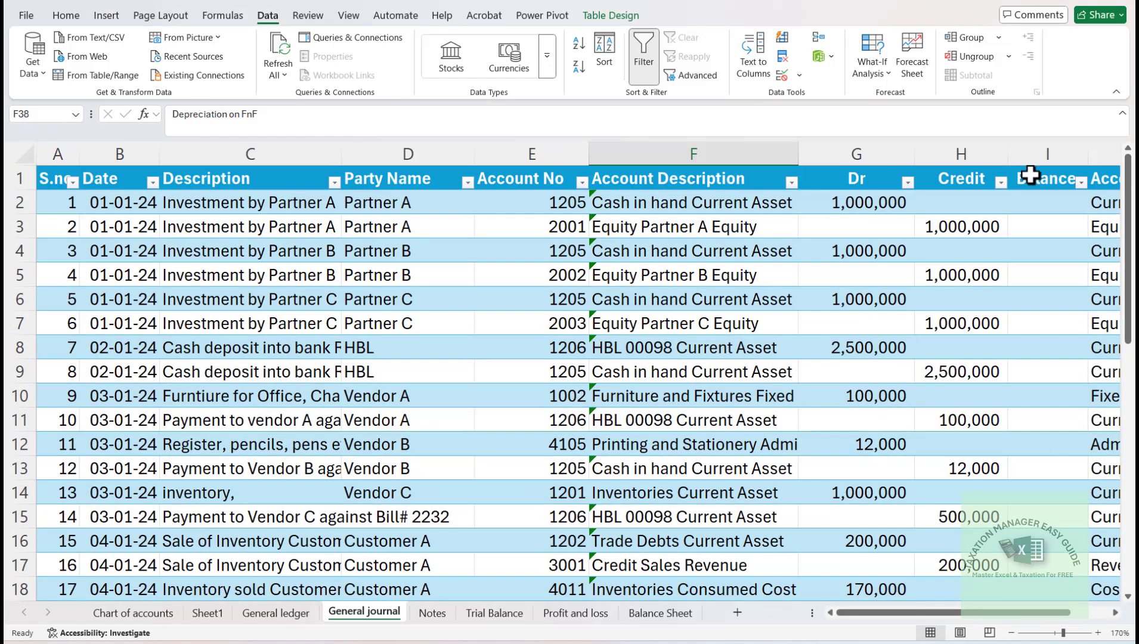
{"action": "left_click", "coordinate": [718, 200]}
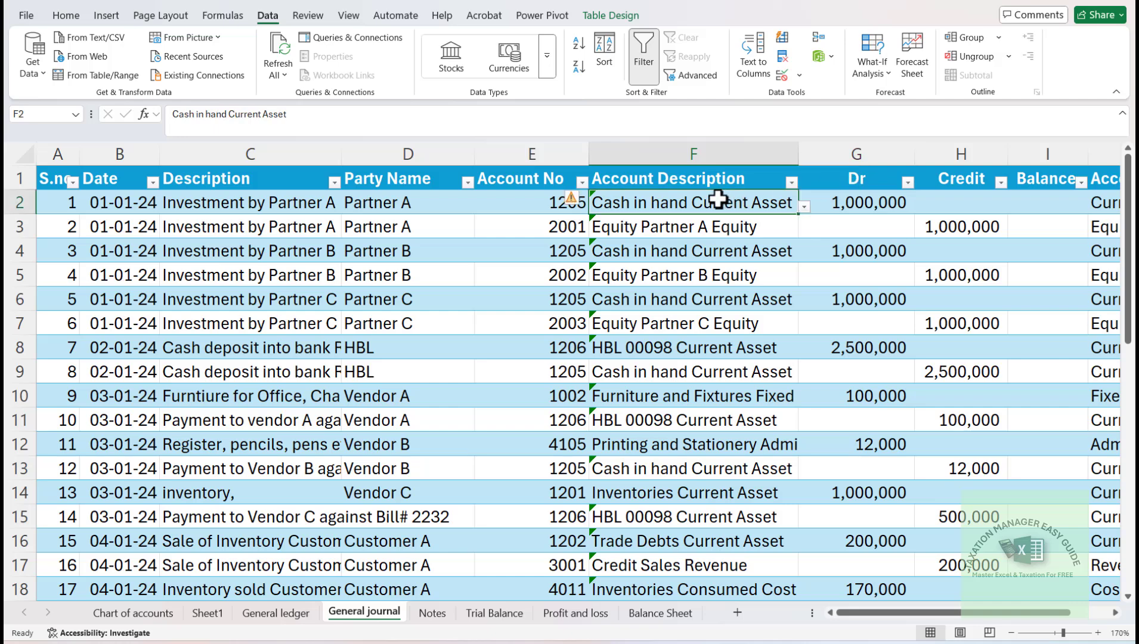
{"action": "key", "text": "ctrl+shift+Down"}
{"action": "key", "text": "ctrl+shift+Down"}
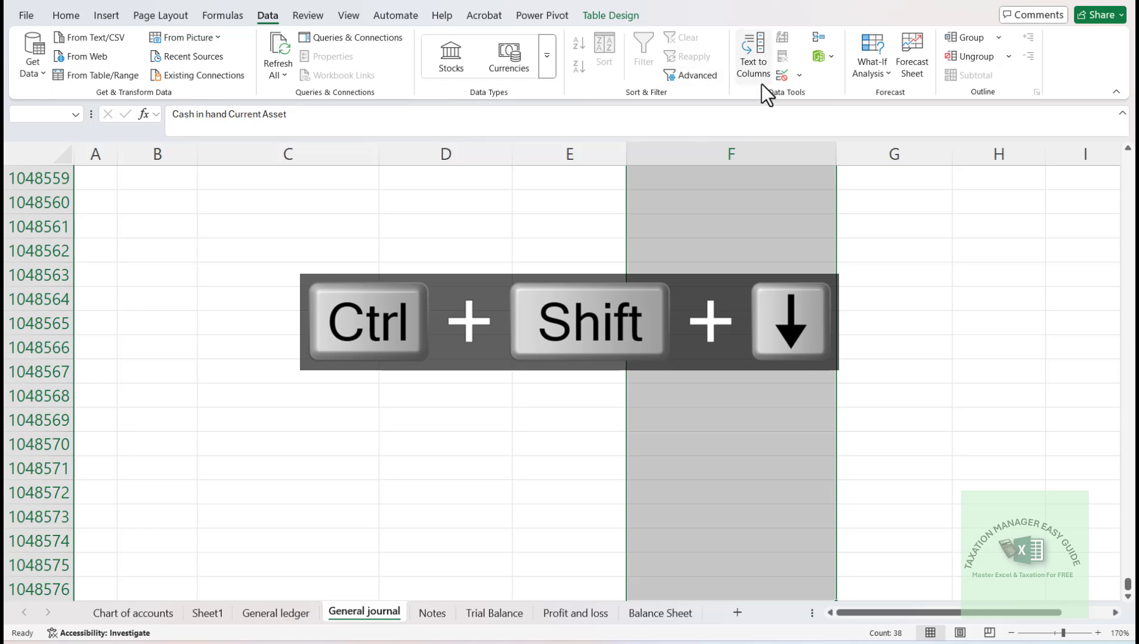
{"action": "left_click", "coordinate": [803, 84]}
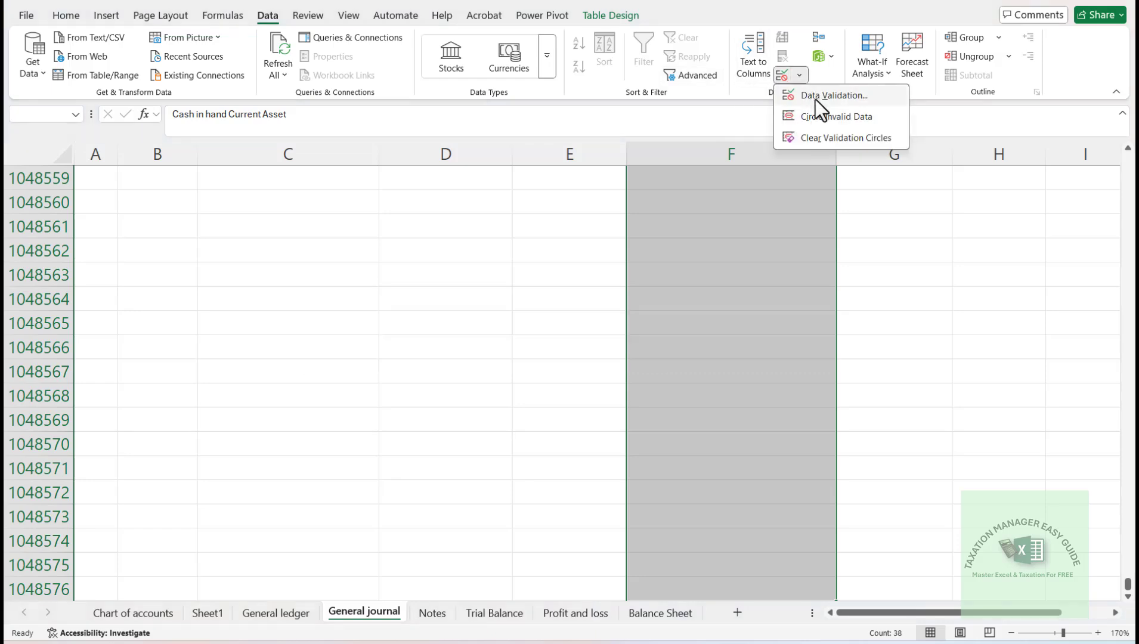
{"action": "left_click", "coordinate": [816, 99]}
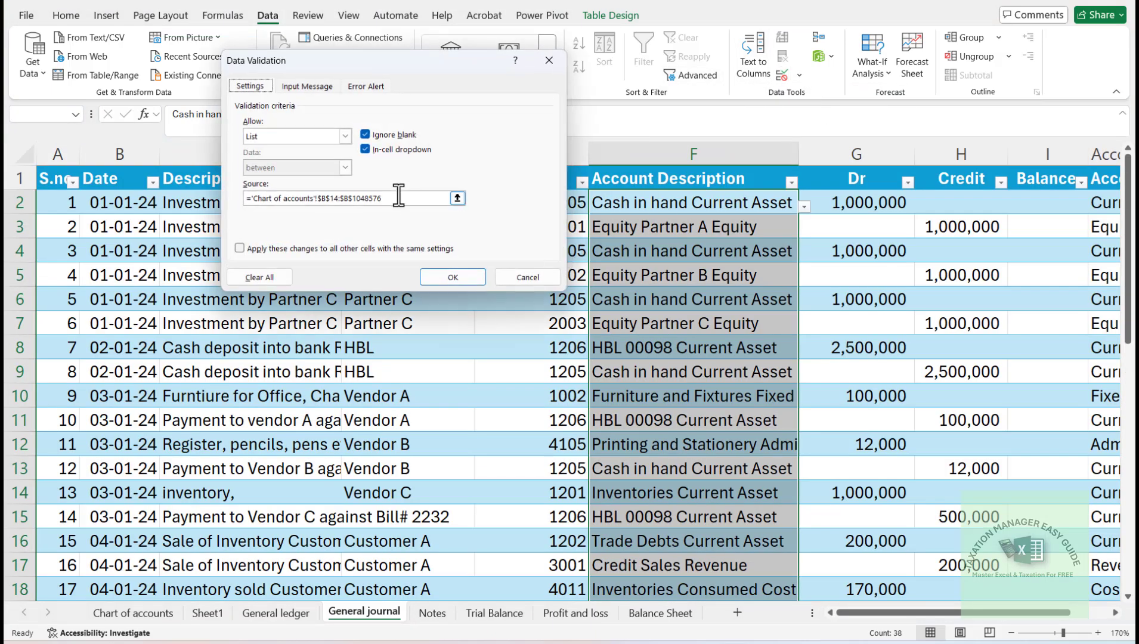
- Replace the validation list source with the Helper Column range ='Chart of accounts'!$D$14:$D$1048576 and apply the rule
{"action": "left_click", "coordinate": [399, 197]}
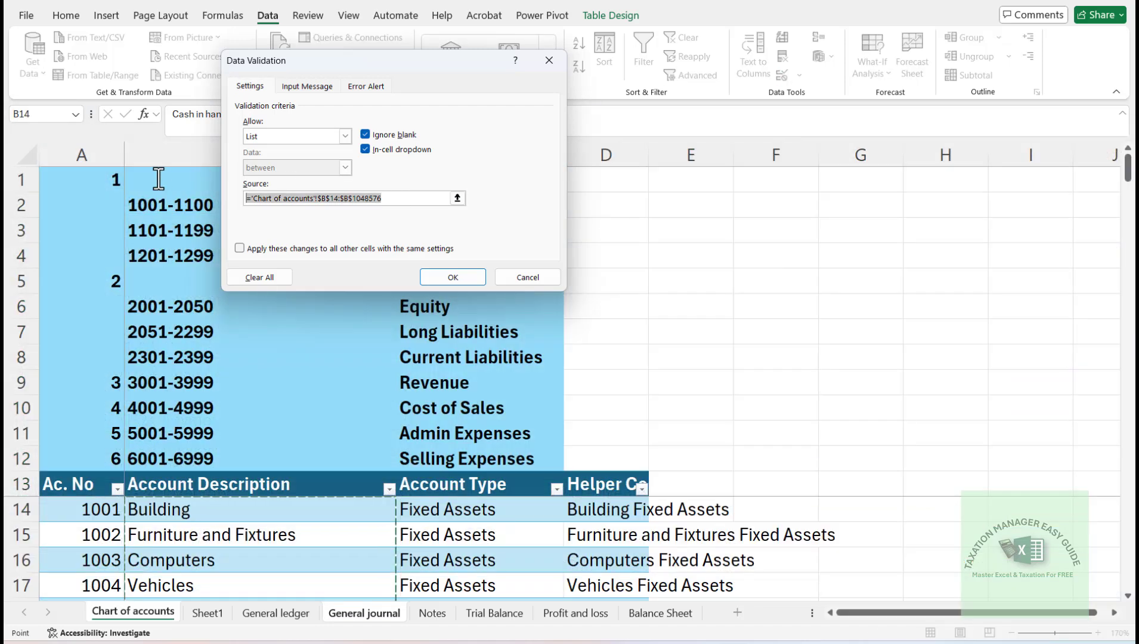
{"action": "key", "text": "BackSpace"}
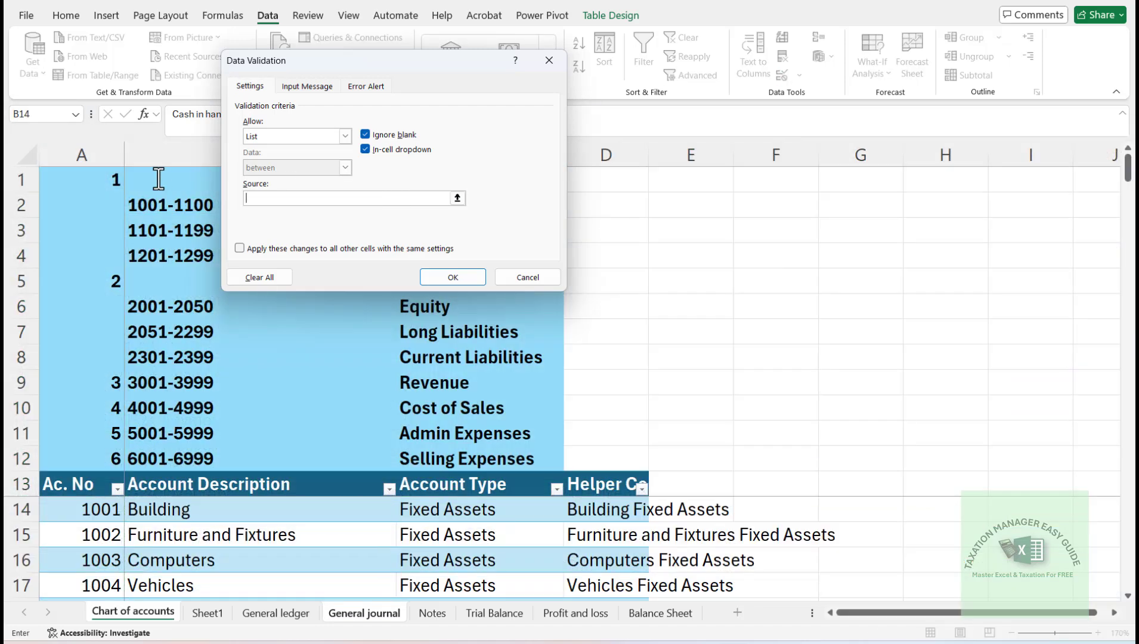
{"action": "left_click", "coordinate": [578, 507]}
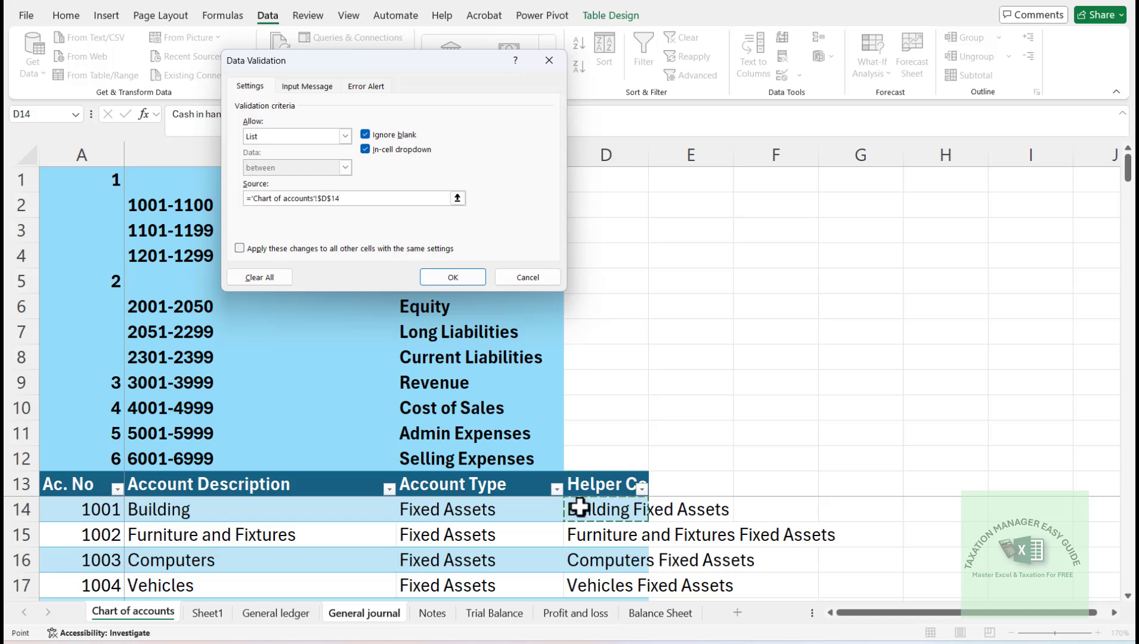
{"action": "key", "text": "ctrl+shift+Down"}
{"action": "key", "text": "ctrl+shift+Down"}
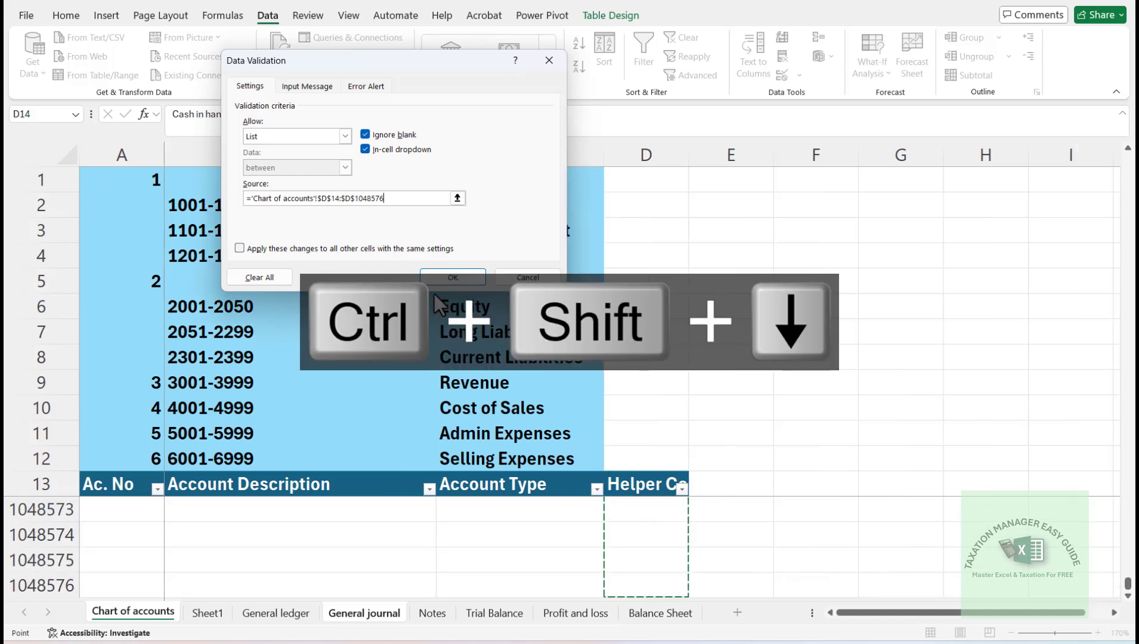
{"action": "left_click", "coordinate": [440, 274]}
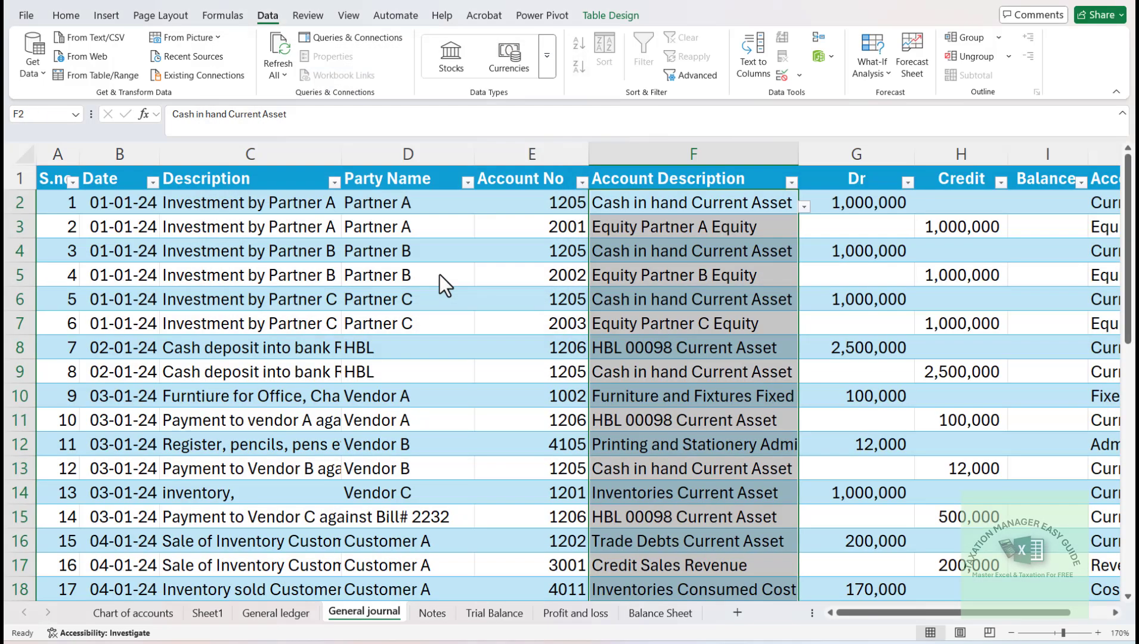
- Set the account description of journal entry 37 in row 38 to "Depreciation on FnF Contra Acc"
{"action": "left_click", "coordinate": [602, 395]}
{"action": "key", "text": "ctrl+Down"}
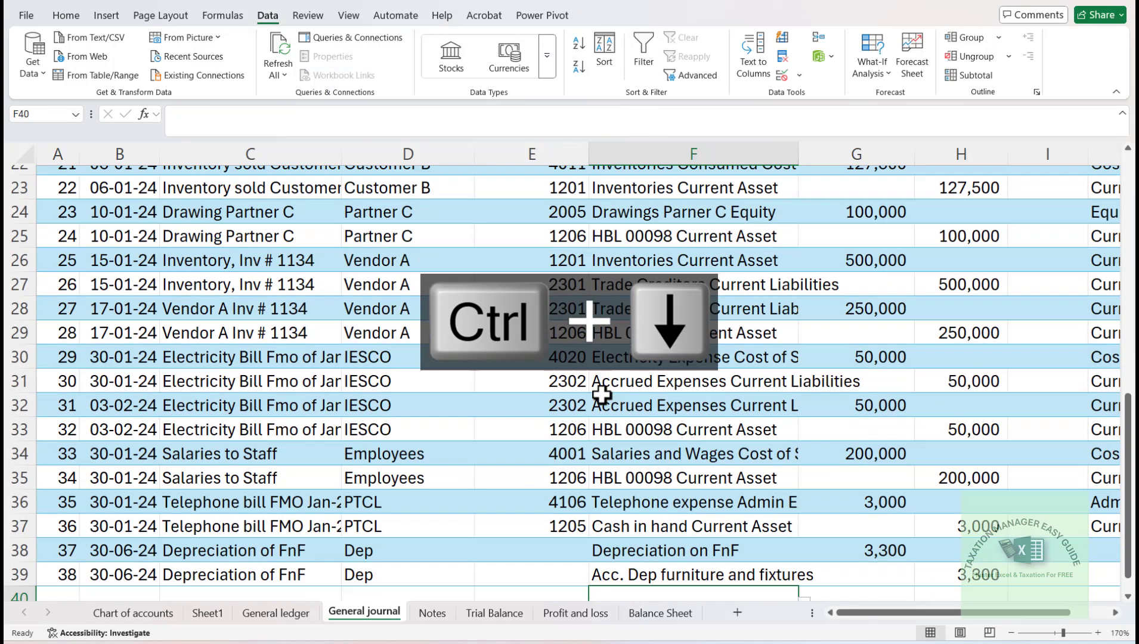
{"action": "key", "text": "Up"}
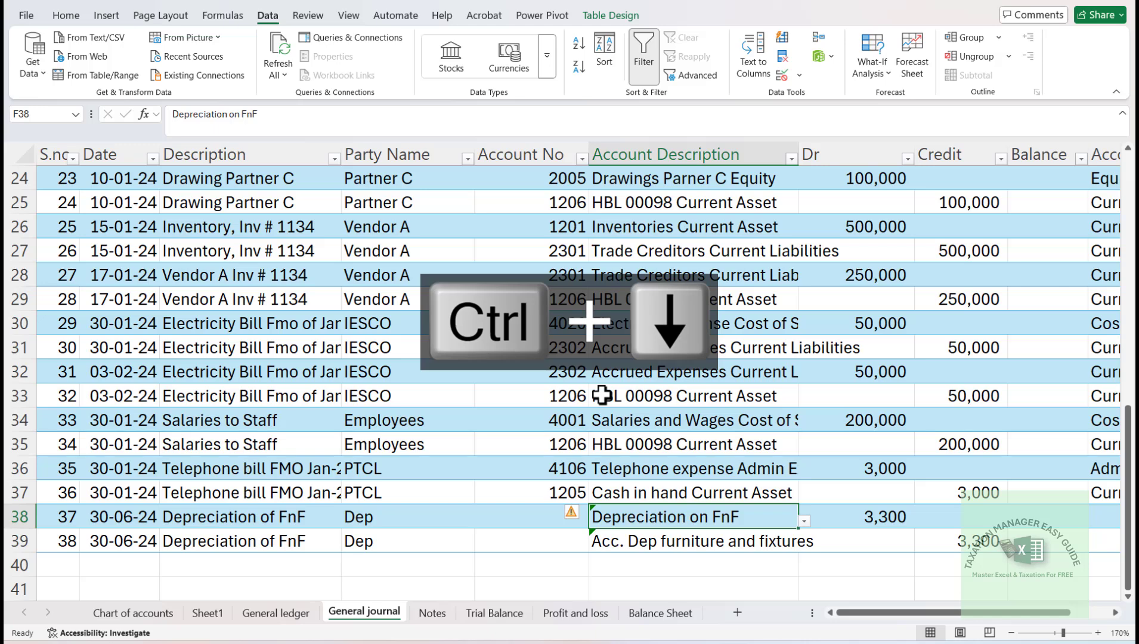
{"action": "type", "text": "depre"}
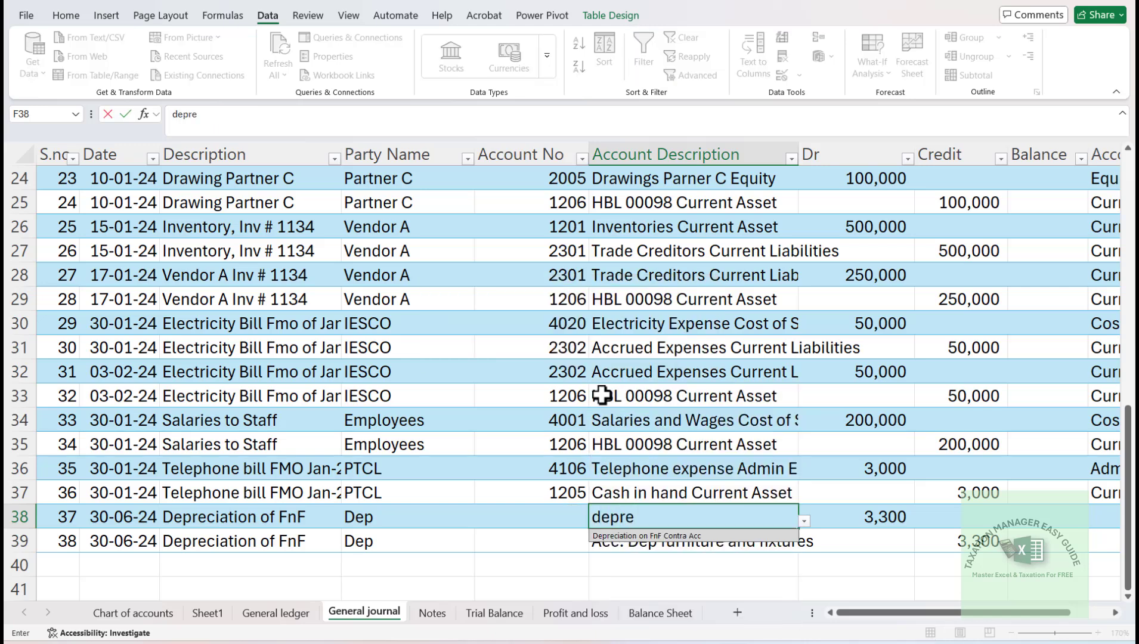
{"action": "key", "text": "Return"}
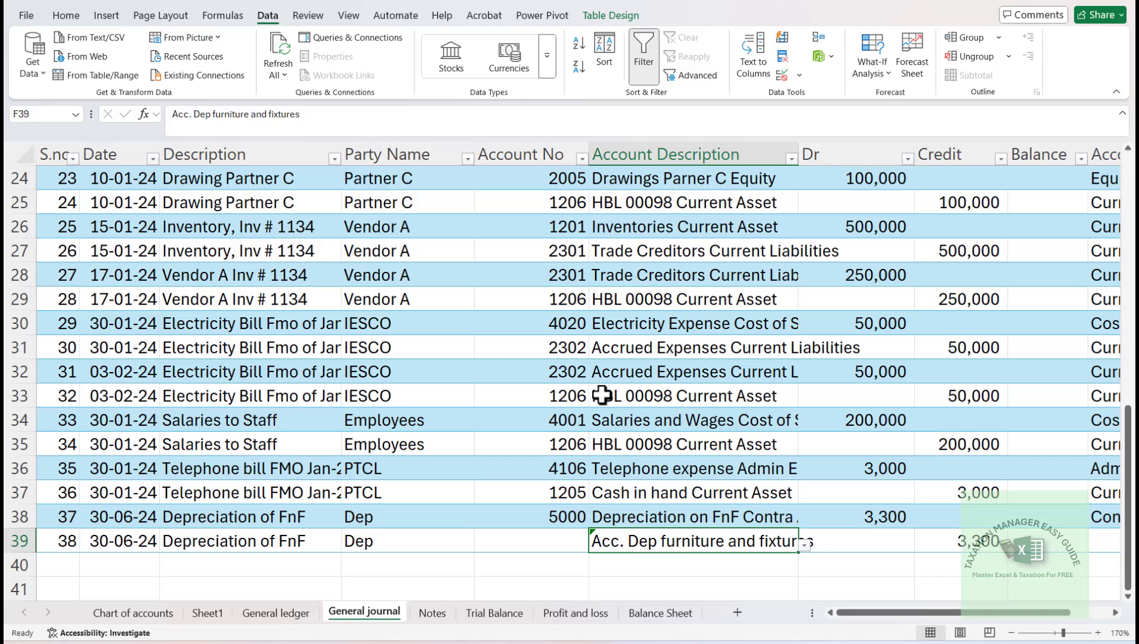
- Set the account description of journal entry 38 in row 39 to "Acc. Dep furniture and fixtures Contra Acc"
{"action": "type", "text": "acc"}
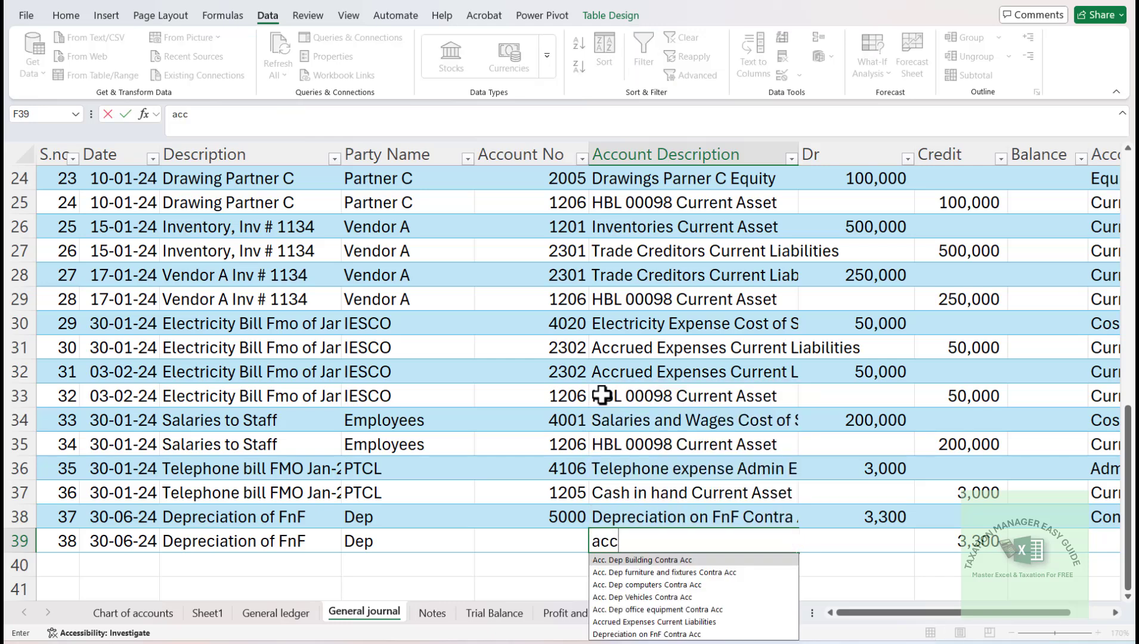
{"action": "key", "text": "Down"}
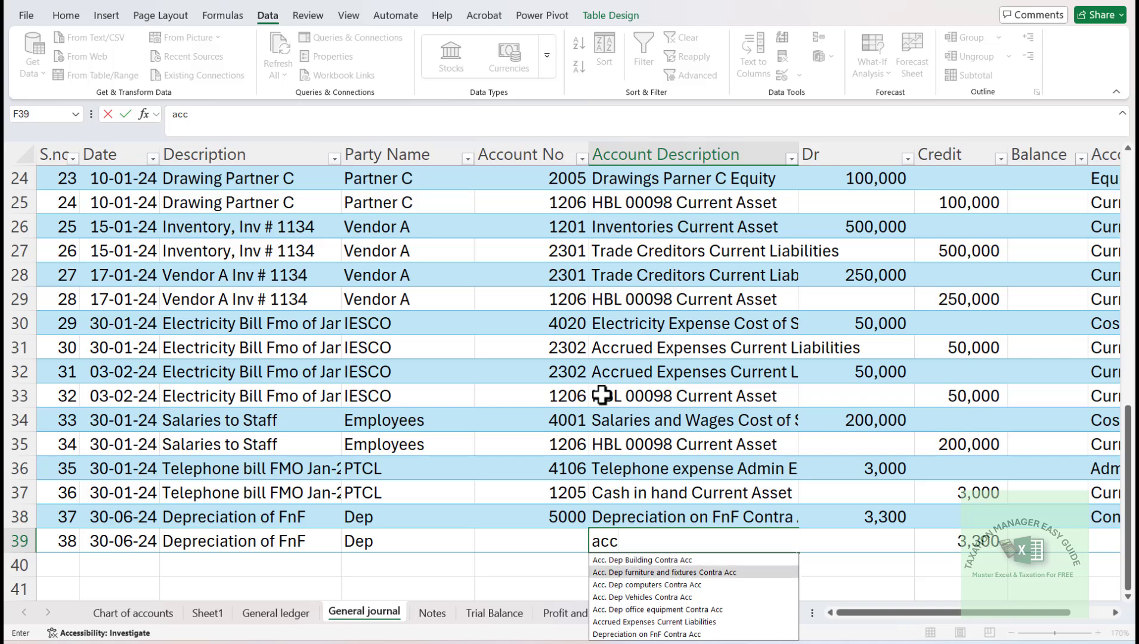
{"action": "key", "text": "Return"}
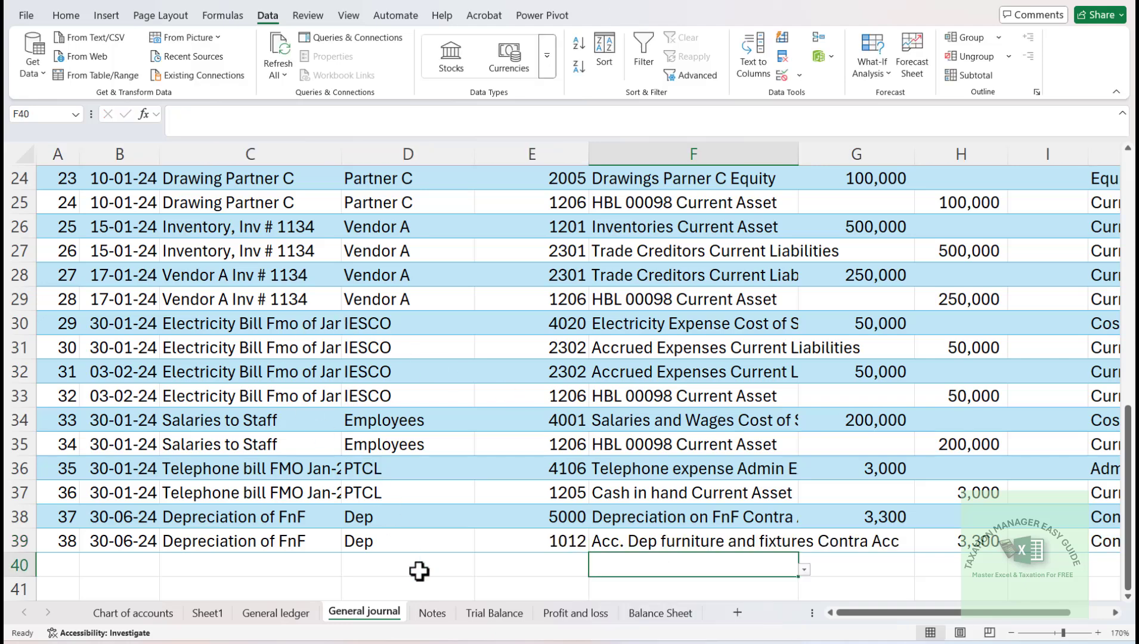
- Refresh the pivot table on the Trial Balance sheet to bring in the new depreciation journal entries
{"action": "left_click", "coordinate": [478, 614]}
{"action": "left_click", "coordinate": [361, 416]}
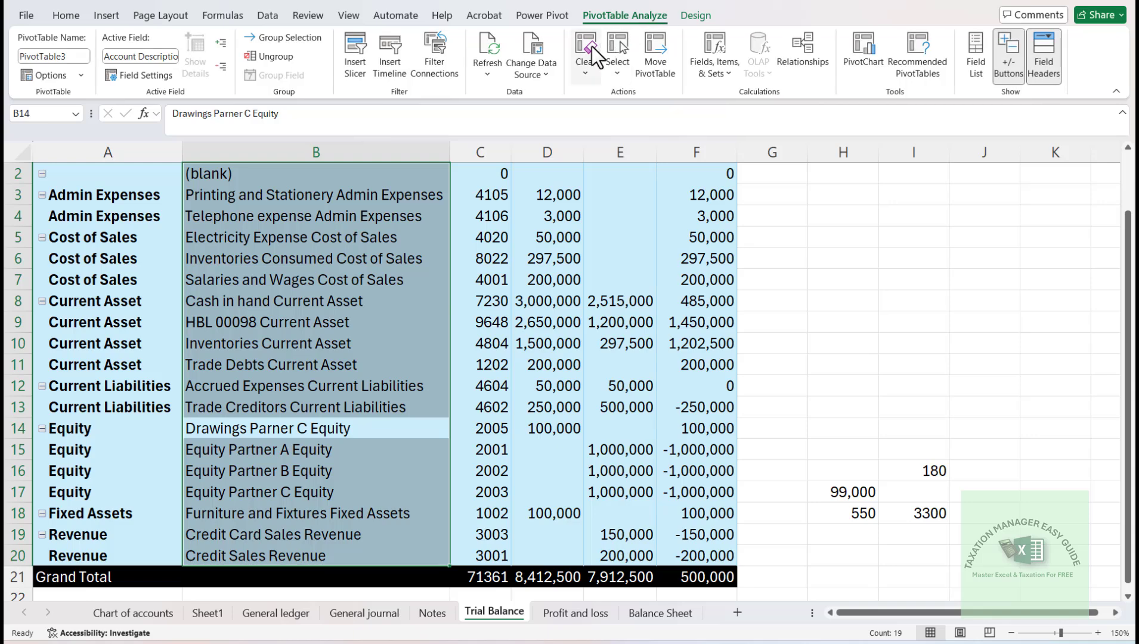
{"action": "left_click", "coordinate": [497, 44]}
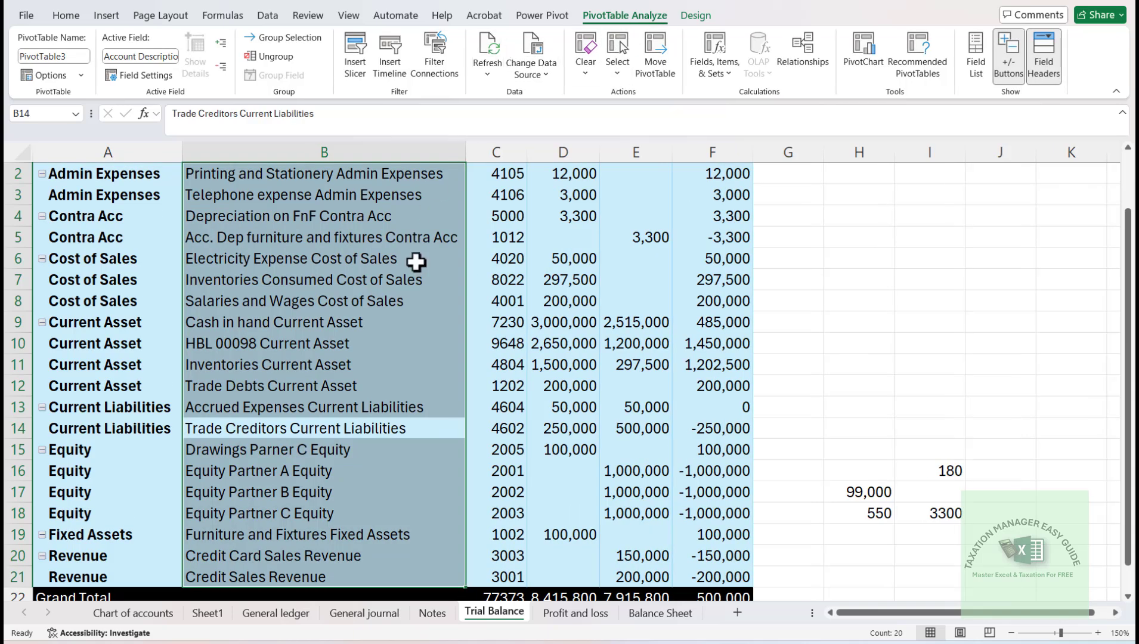
- Examine the two Contra Acc rows in the trial balance, followed by the Profit and loss and Balance Sheet sheets
{"action": "left_click", "coordinate": [263, 406]}
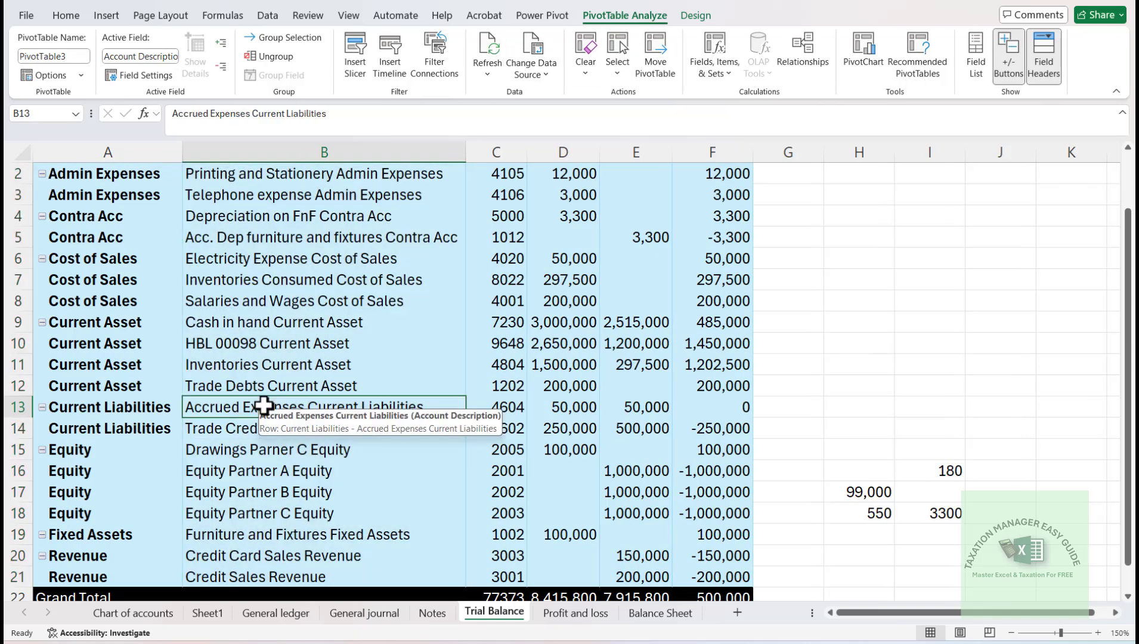
{"action": "key", "text": "Up"}
{"action": "key", "text": "Up"}
{"action": "key", "text": "Up"}
{"action": "key", "text": "Up"}
{"action": "key", "text": "Up"}
{"action": "key", "text": "Up"}
{"action": "key", "text": "Up"}
{"action": "key", "text": "Up"}
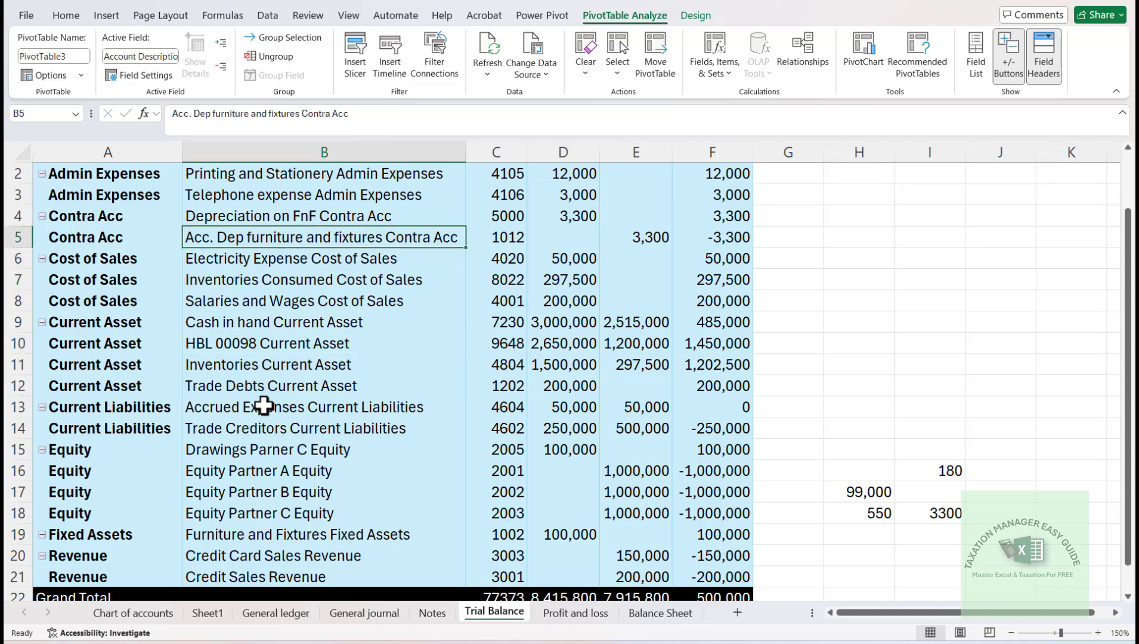
{"action": "key", "text": "Up"}
{"action": "key", "text": "Down"}
{"action": "key", "text": "Up"}
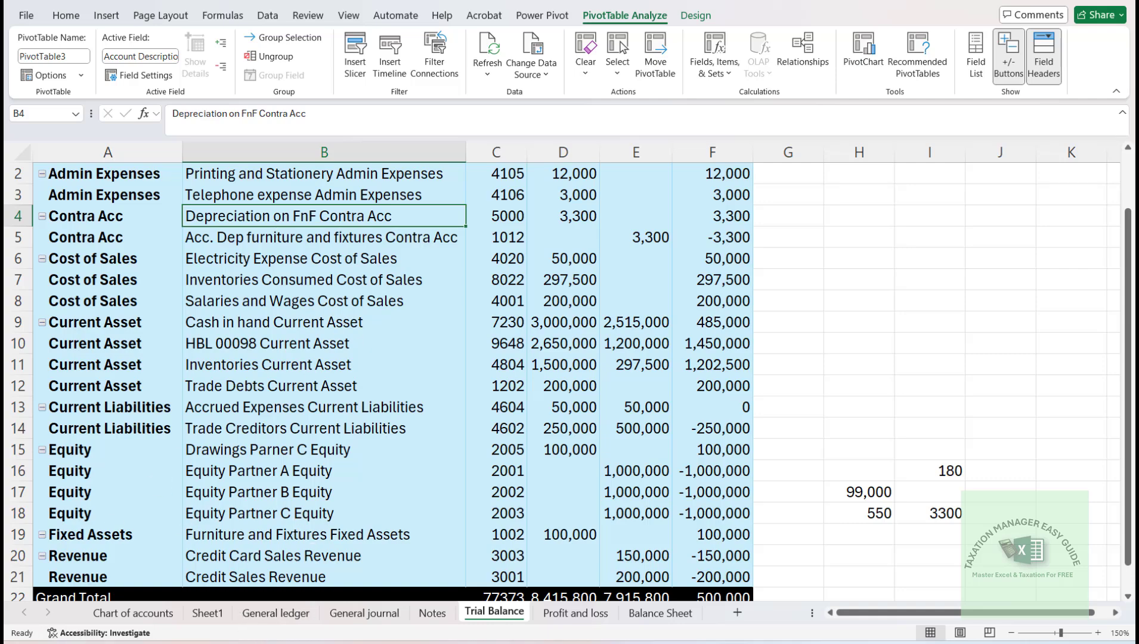
{"action": "left_click", "coordinate": [572, 614]}
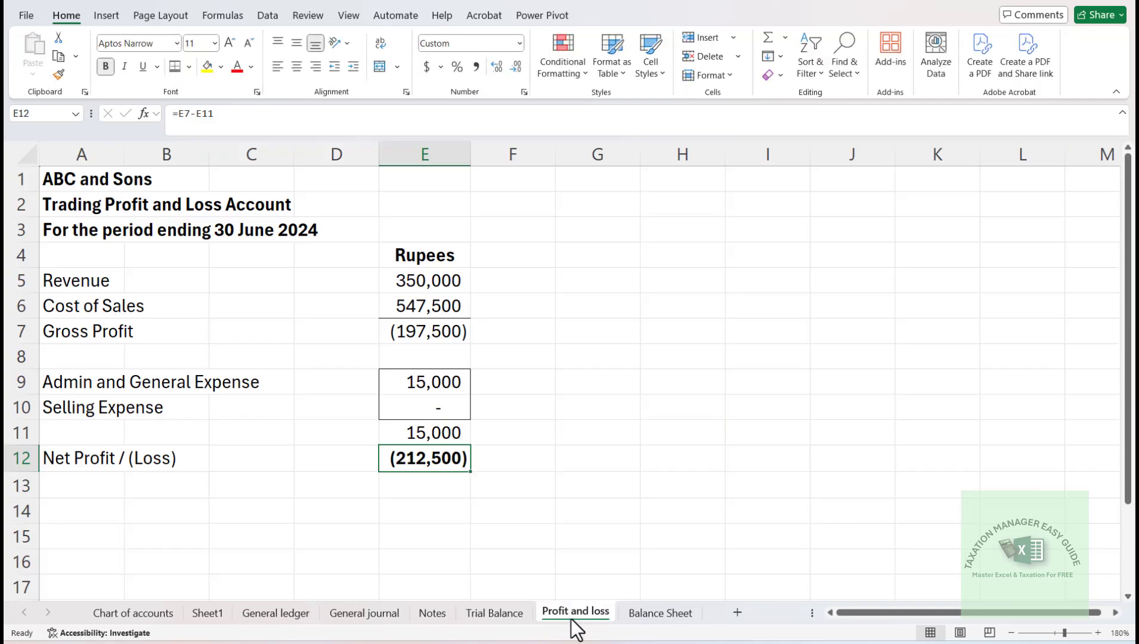
{"action": "left_click", "coordinate": [647, 617]}
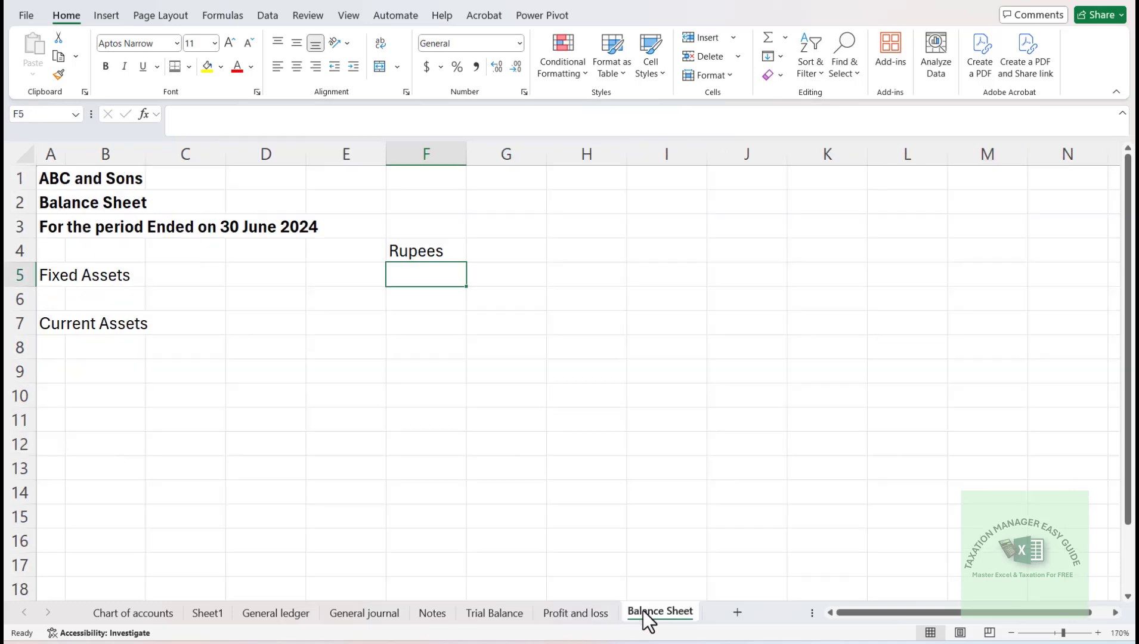
- Insert an entire row above the "Less: Accumulated Depreciation" line in row 8 of the Notes sheet
{"action": "left_click", "coordinate": [433, 622]}
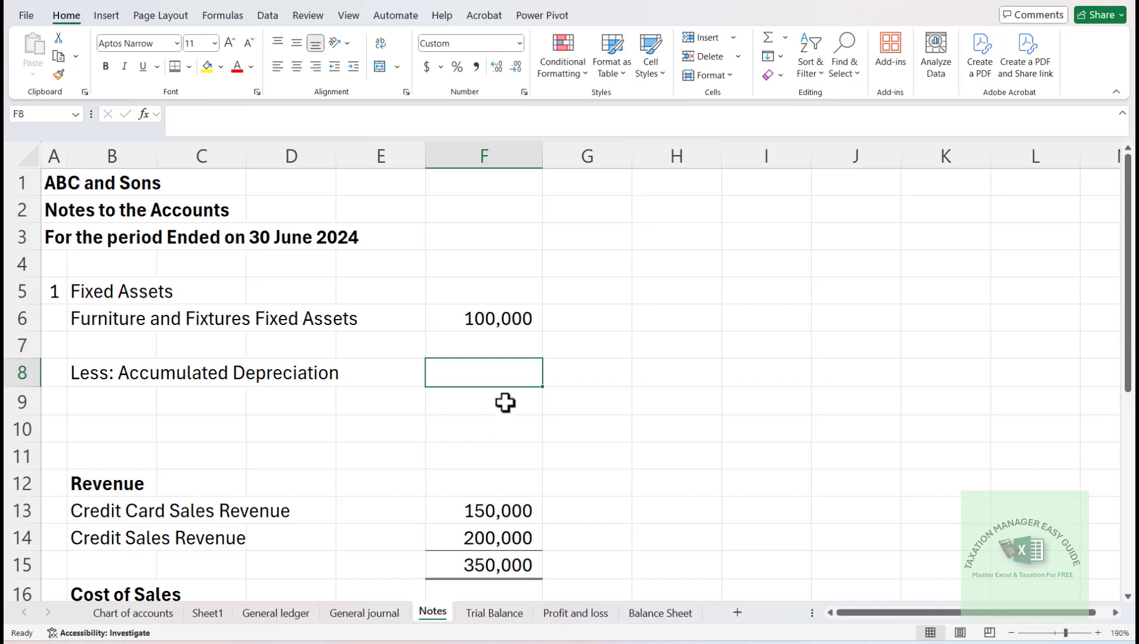
{"action": "key", "text": "Left"}
{"action": "key", "text": "Down"}
{"action": "key", "text": "Right"}
{"action": "key", "text": "Up"}
{"action": "key", "text": "Left"}
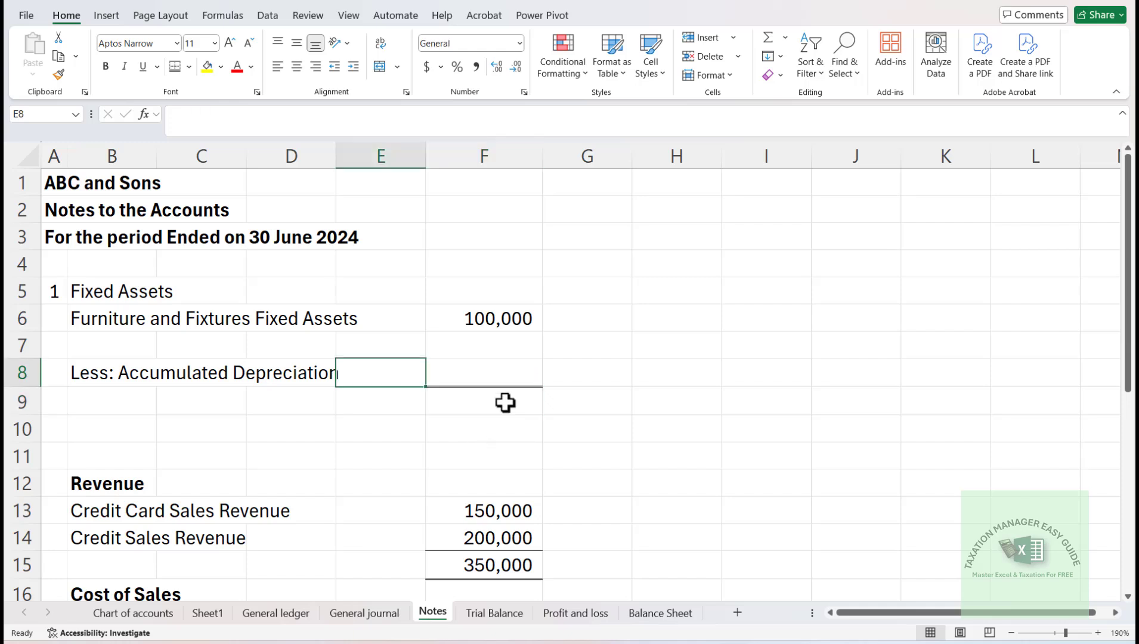
{"action": "key", "text": "Right"}
{"action": "key", "text": "ctrl+shift+equal"}
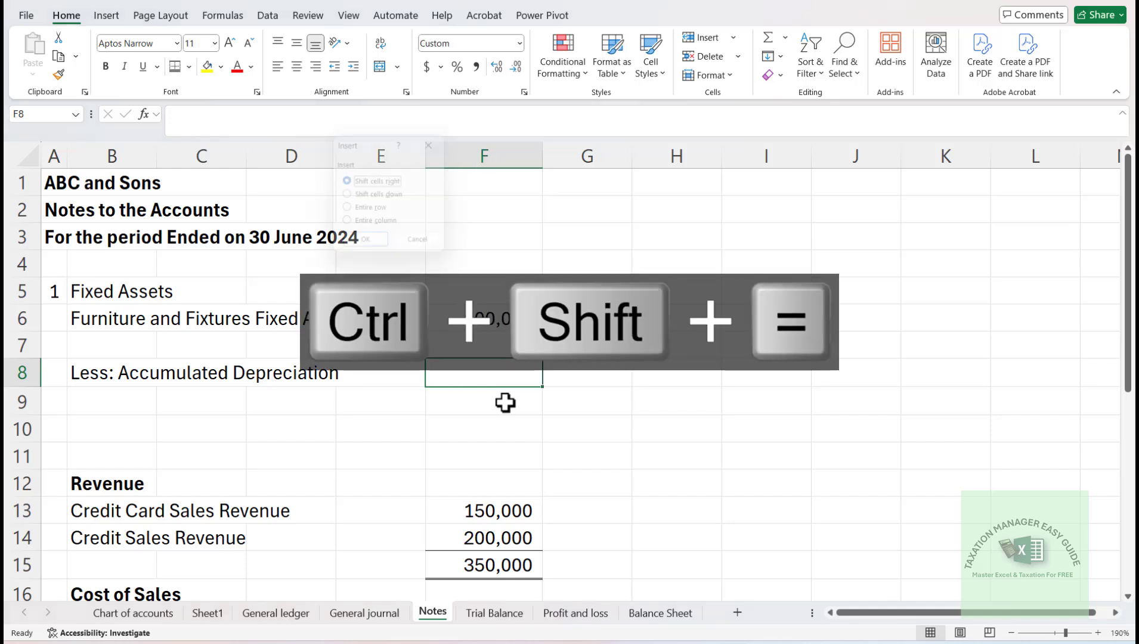
{"action": "key", "text": "Down"}
{"action": "key", "text": "Down"}
{"action": "key", "text": "Return"}
- Move the "Less: Accumulated Depreciation" label from B9 up to B8
{"action": "key", "text": "Left"}
{"action": "key", "text": "Left"}
{"action": "key", "text": "Left"}
{"action": "key", "text": "Down"}
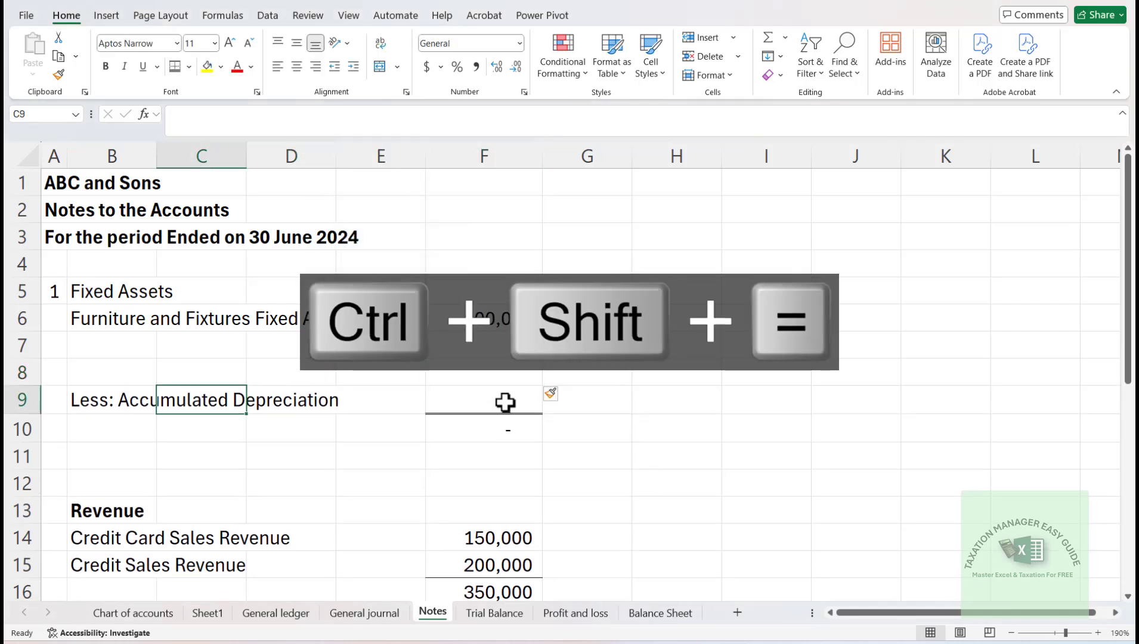
{"action": "key", "text": "Left"}
{"action": "key", "text": "ctrl+x"}
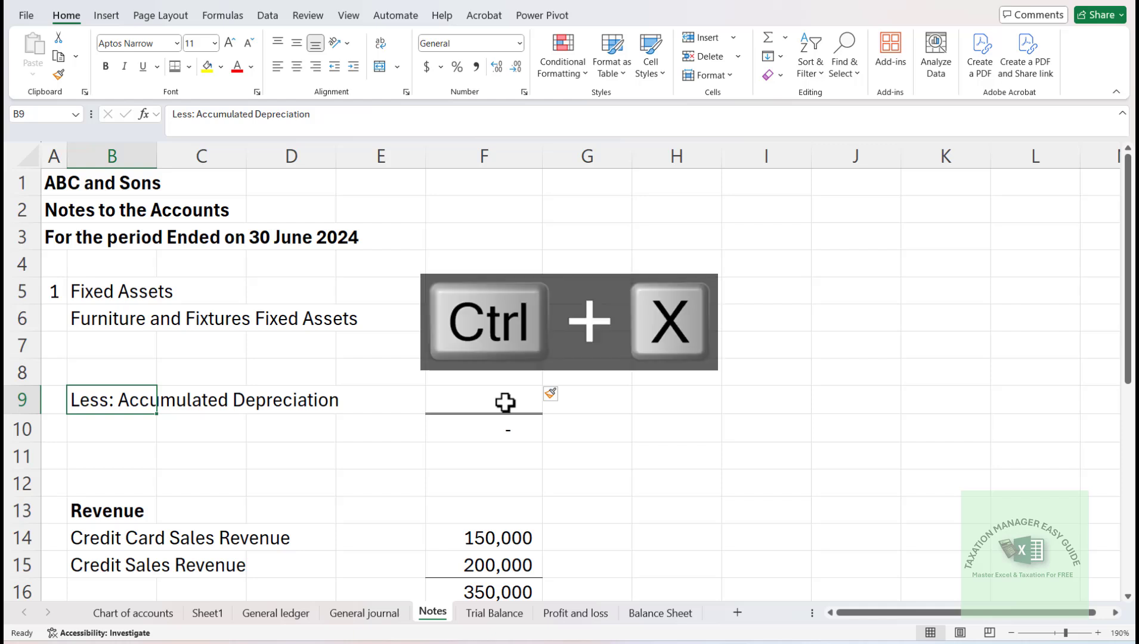
{"action": "key", "text": "Up"}
{"action": "key", "text": "Return"}
{"action": "key", "text": "Down"}
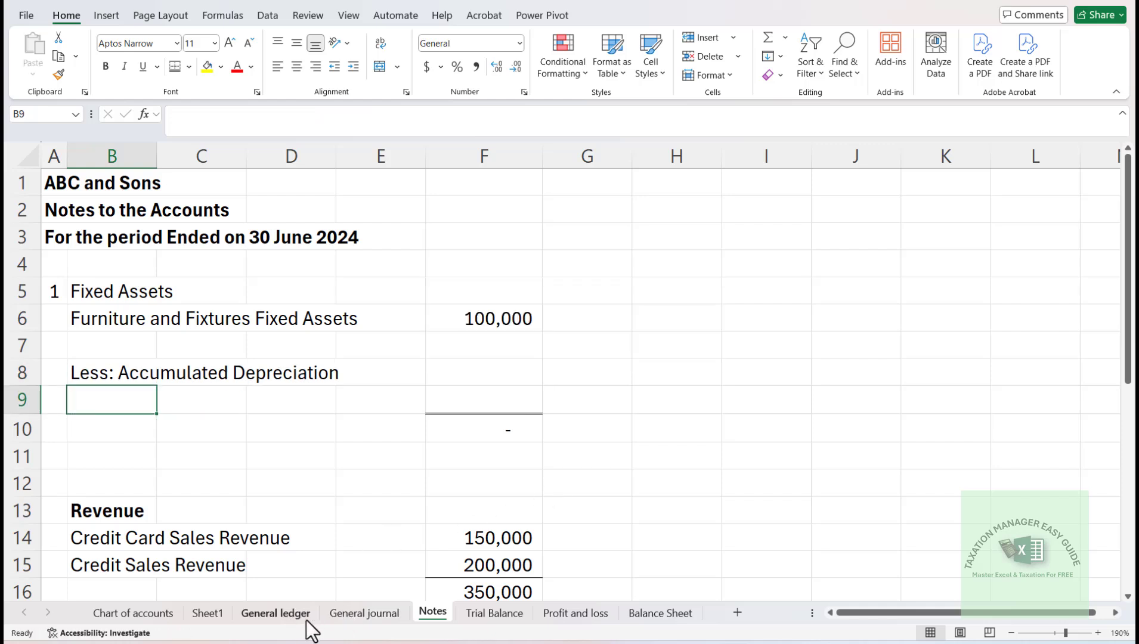
- Try copying "Depreciation on FnF Contra Acc" from the Trial Balance into Notes cell B9 with its formatting, and undo the paste
{"action": "left_click", "coordinate": [489, 612]}
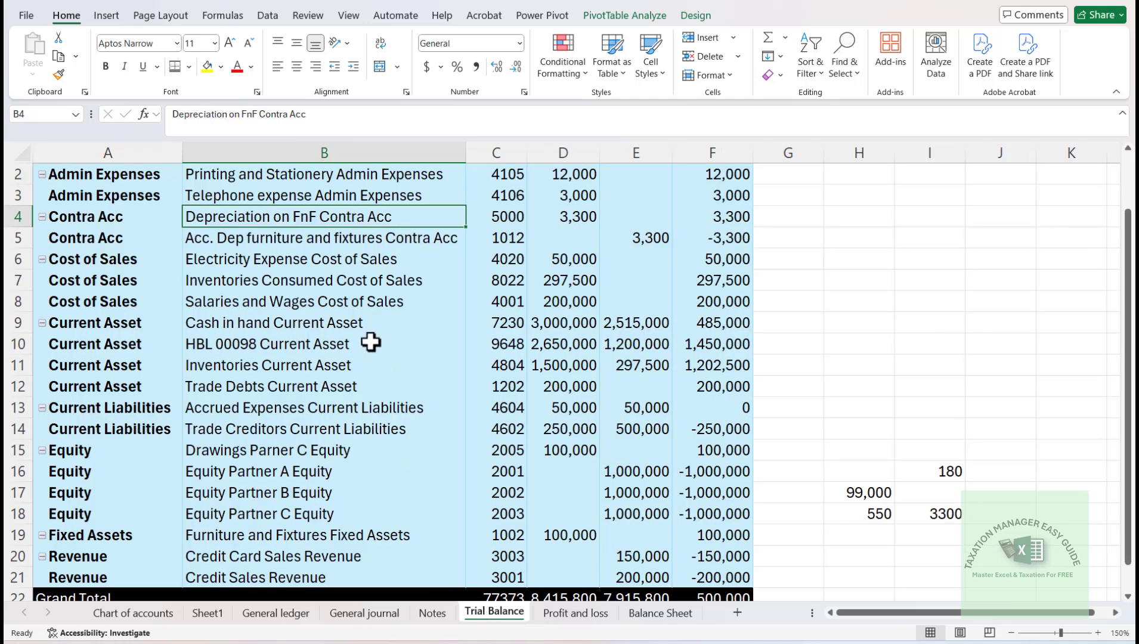
{"action": "key", "text": "Down"}
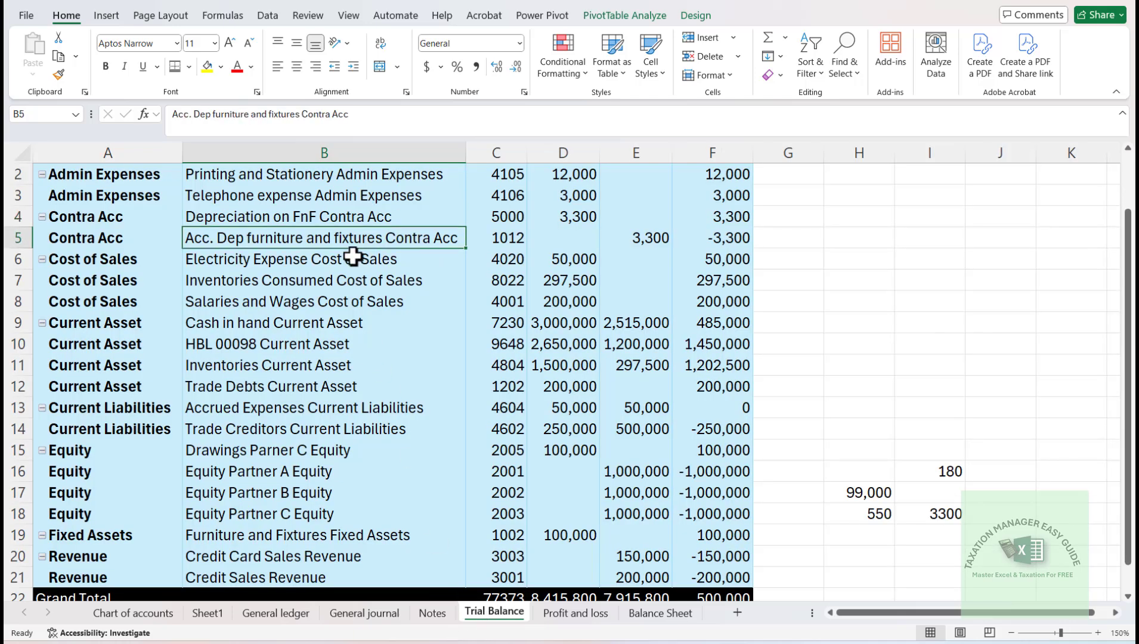
{"action": "key", "text": "Up"}
{"action": "key", "text": "ctrl+c"}
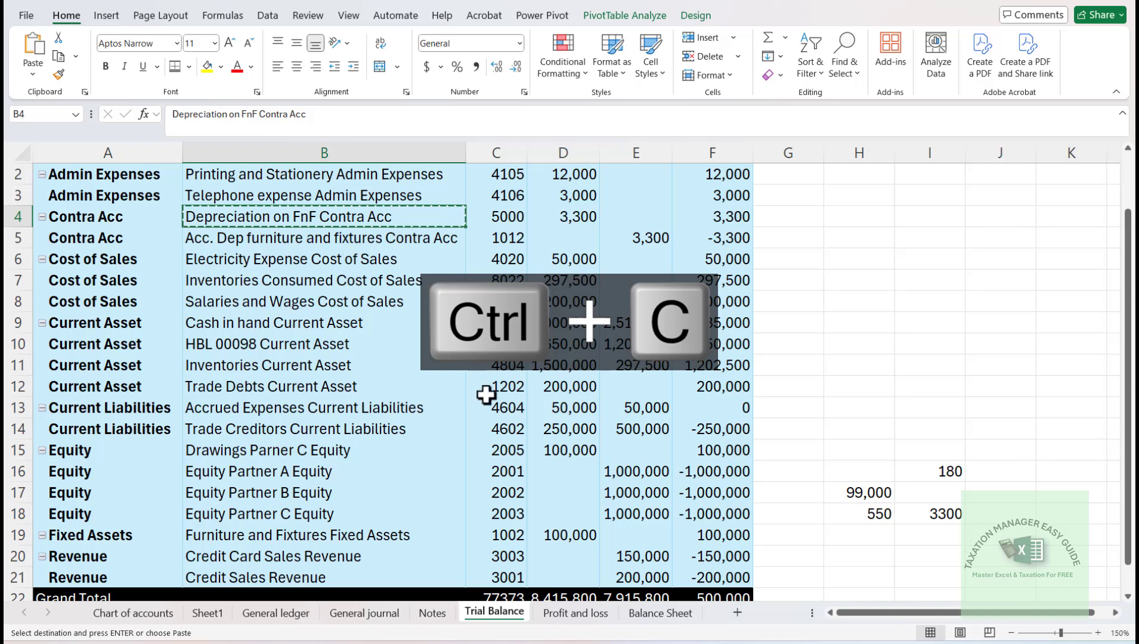
{"action": "left_click", "coordinate": [433, 613]}
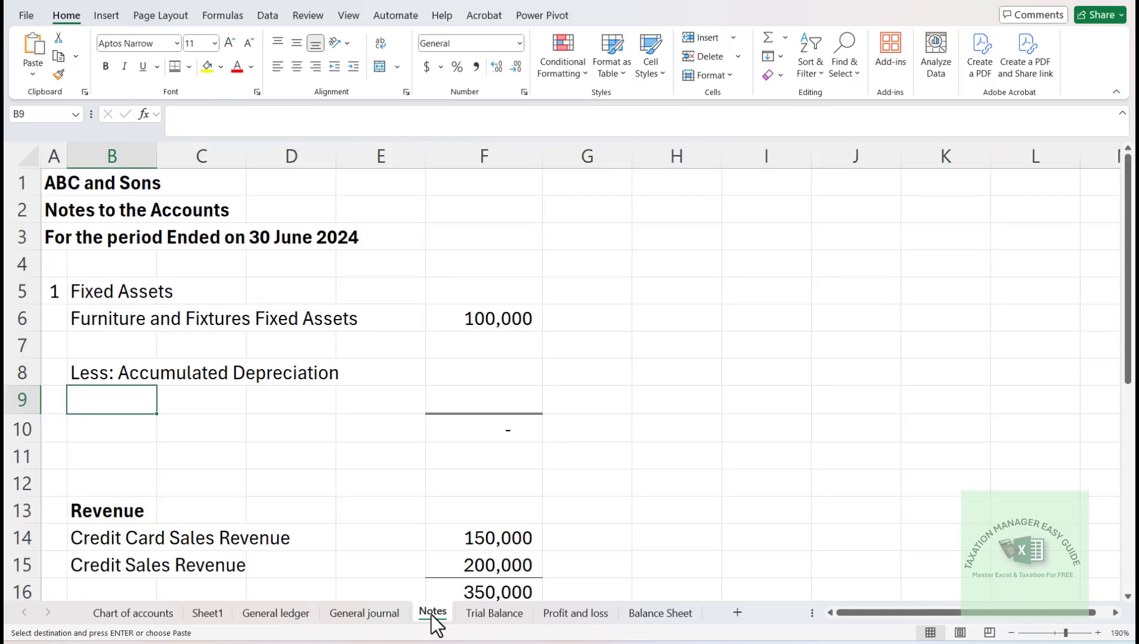
{"action": "key", "text": "Return"}
{"action": "key", "text": "Up"}
{"action": "key", "text": "Down"}
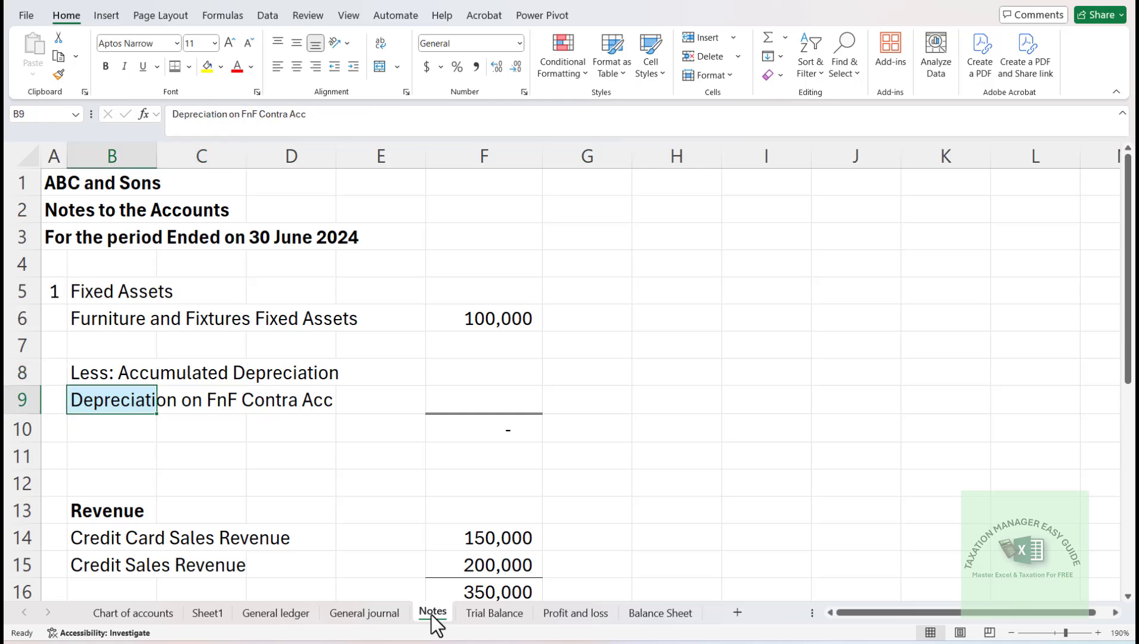
{"action": "key", "text": "ctrl+z"}
- Paste the copied "Depreciation on FnF Contra Acc" label into B9 as values only
{"action": "key", "text": "alt+e"}
{"action": "key", "text": "s"}
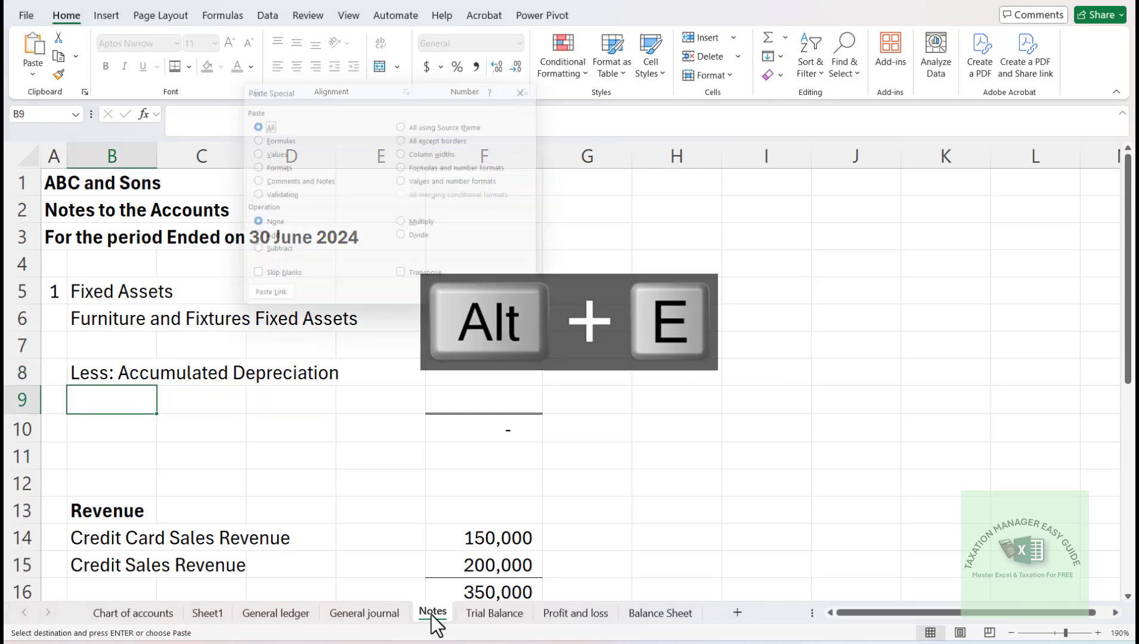
{"action": "key", "text": "v"}
{"action": "key", "text": "Return"}
- Copy the Furniture and Fixtures VLOOKUP formula from F6 into F9 of the Notes sheet
{"action": "key", "text": "Up"}
{"action": "key", "text": "Up"}
{"action": "key", "text": "Up"}
{"action": "key", "text": "Right"}
{"action": "key", "text": "Right"}
{"action": "key", "text": "Right"}
{"action": "key", "text": "Right"}
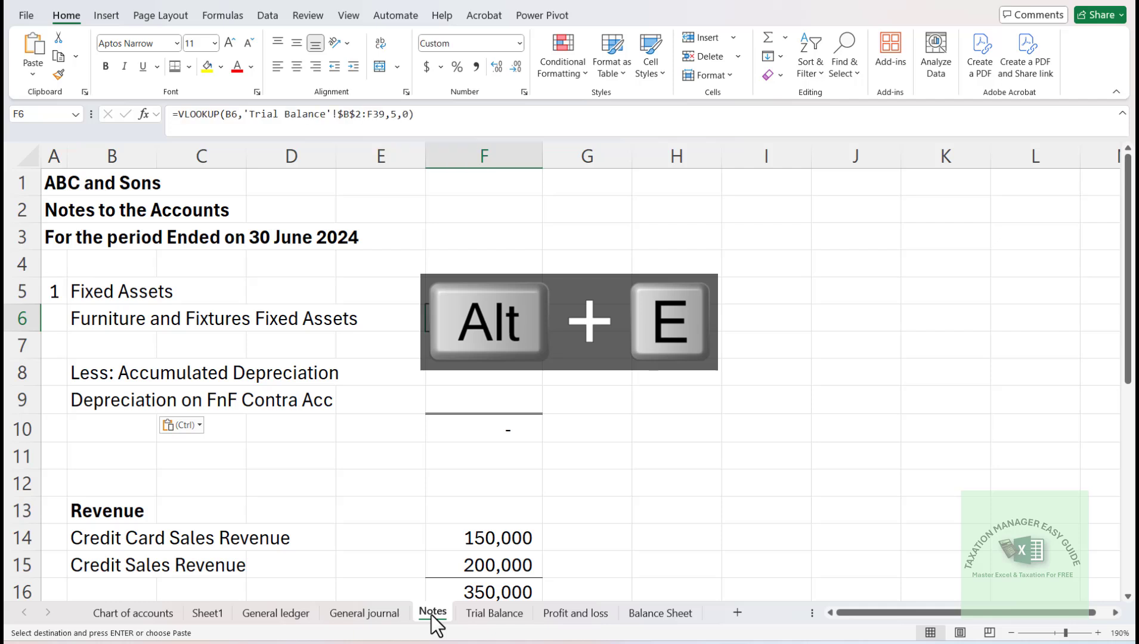
{"action": "key", "text": "ctrl+c"}
{"action": "key", "text": "Down"}
{"action": "key", "text": "Down"}
{"action": "key", "text": "Down"}
{"action": "key", "text": "Return"}
- Apply a thick bottom border to the depreciation amount in F9
{"action": "key", "text": "Down"}
{"action": "key", "text": "Down"}
{"action": "key", "text": "Down"}
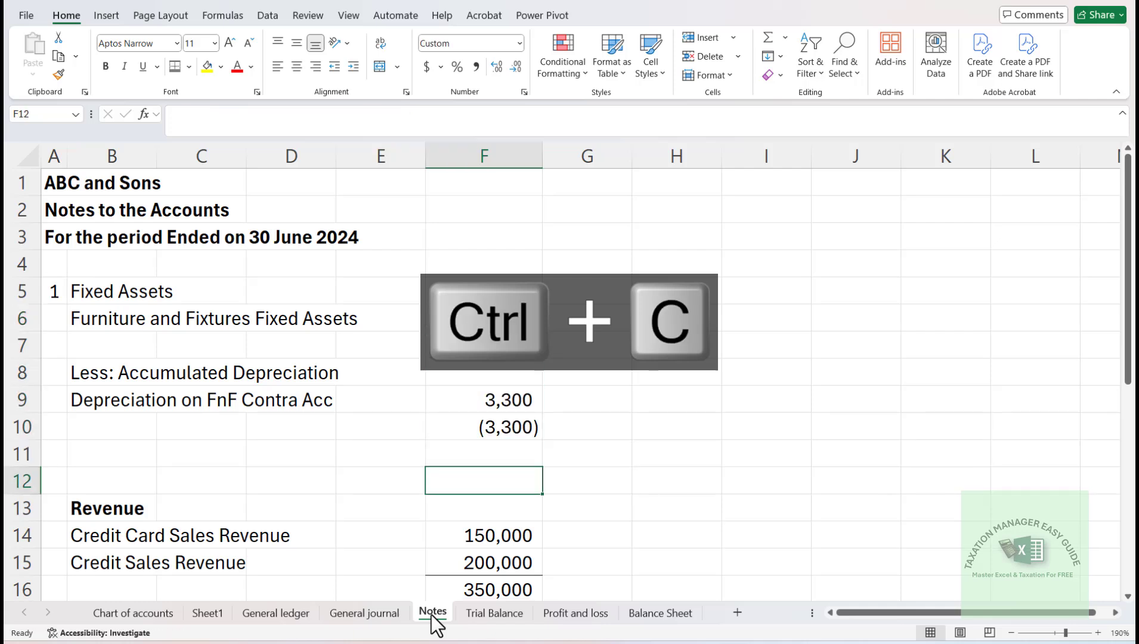
{"action": "key", "text": "Up"}
{"action": "key", "text": "Up"}
{"action": "key", "text": "Up"}
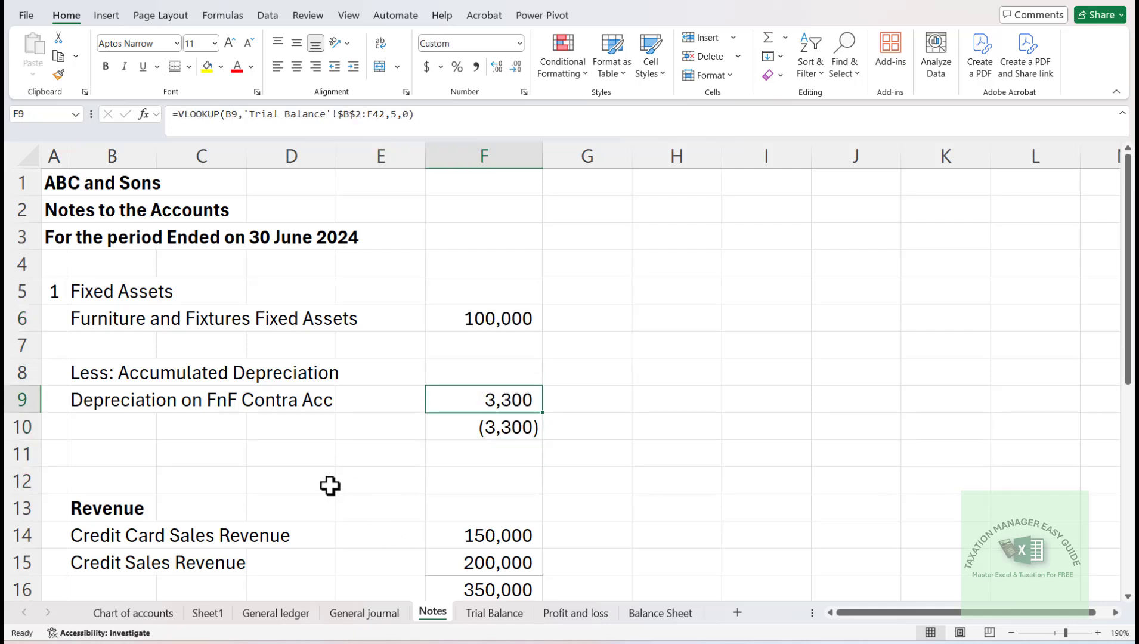
{"action": "left_click", "coordinate": [191, 70]}
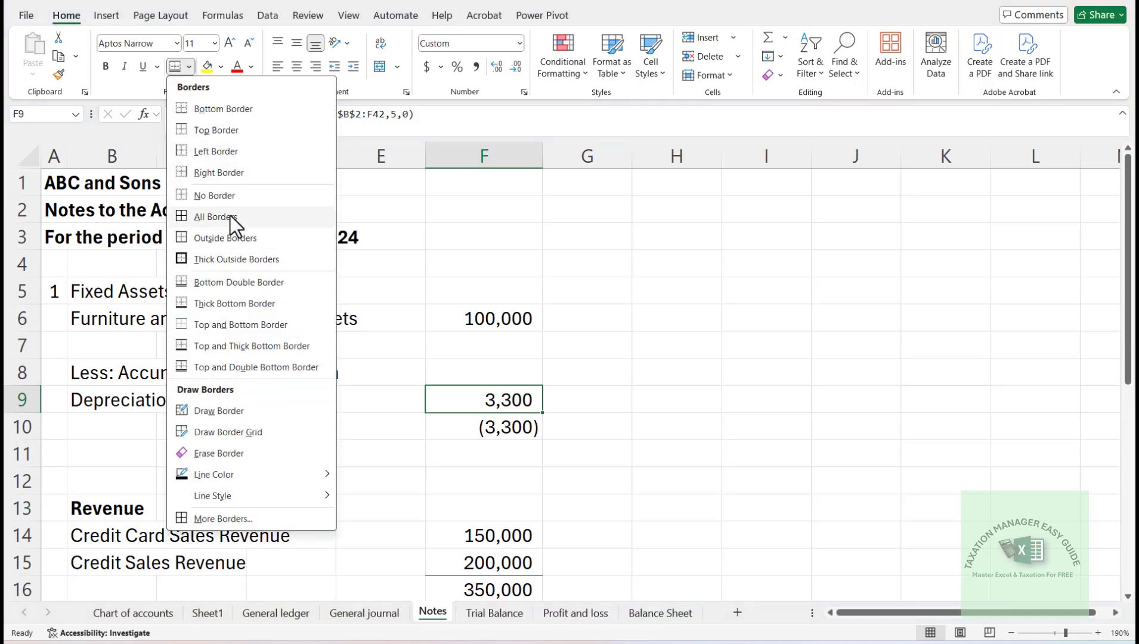
{"action": "left_click", "coordinate": [217, 303]}
- Replace the formula in F10 with =F6-F9 to deduct the depreciation from the furniture cost
{"action": "key", "text": "Down"}
{"action": "key", "text": "F2"}
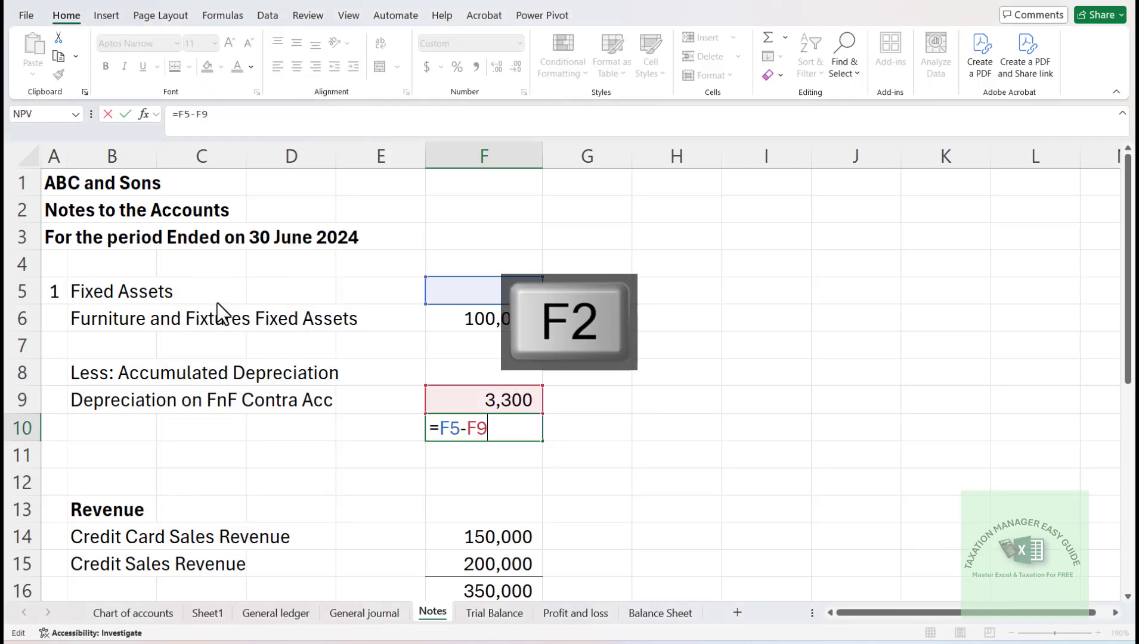
{"action": "key", "text": "Escape"}
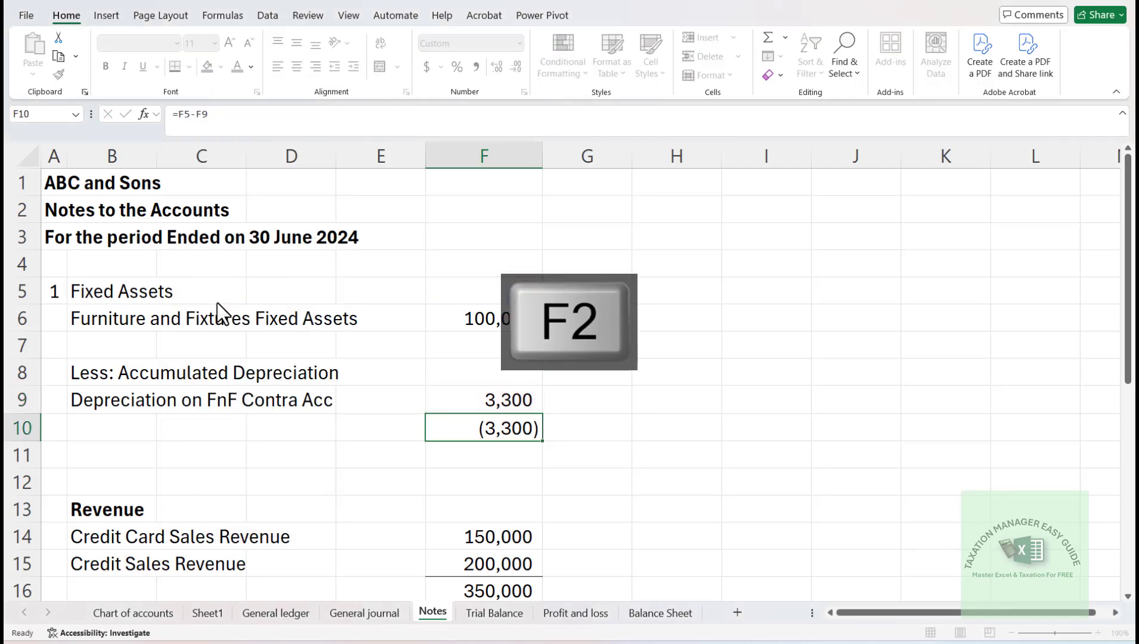
{"action": "type", "text": "="}
{"action": "key", "text": "Up"}
{"action": "key", "text": "Up"}
{"action": "key", "text": "Up"}
{"action": "key", "text": "Up"}
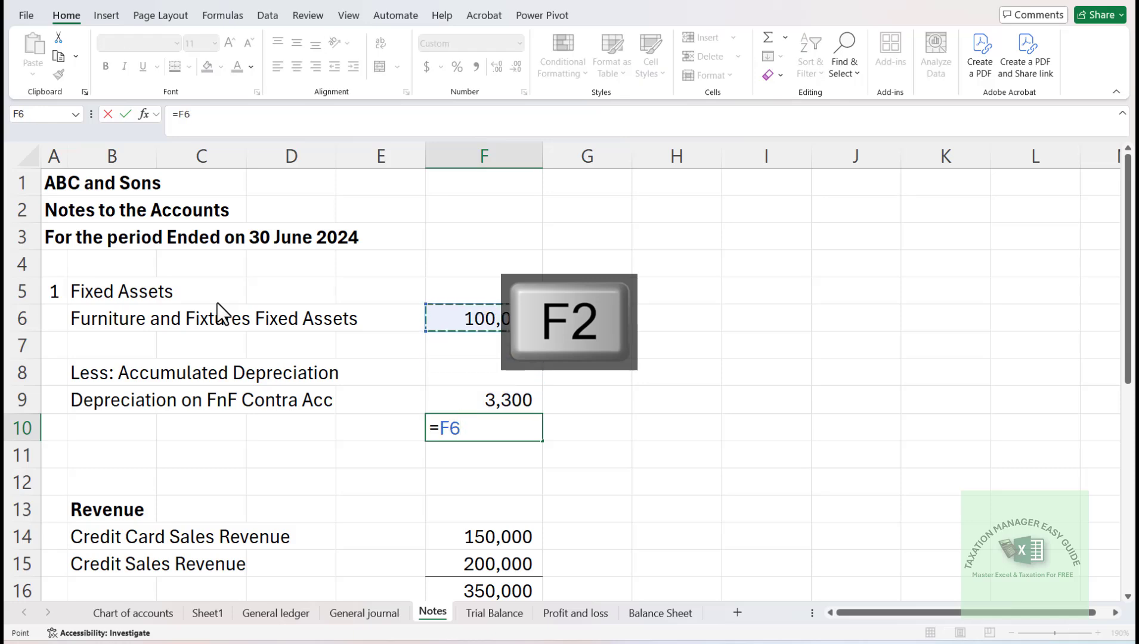
{"action": "type", "text": "-"}
{"action": "key", "text": "Up"}
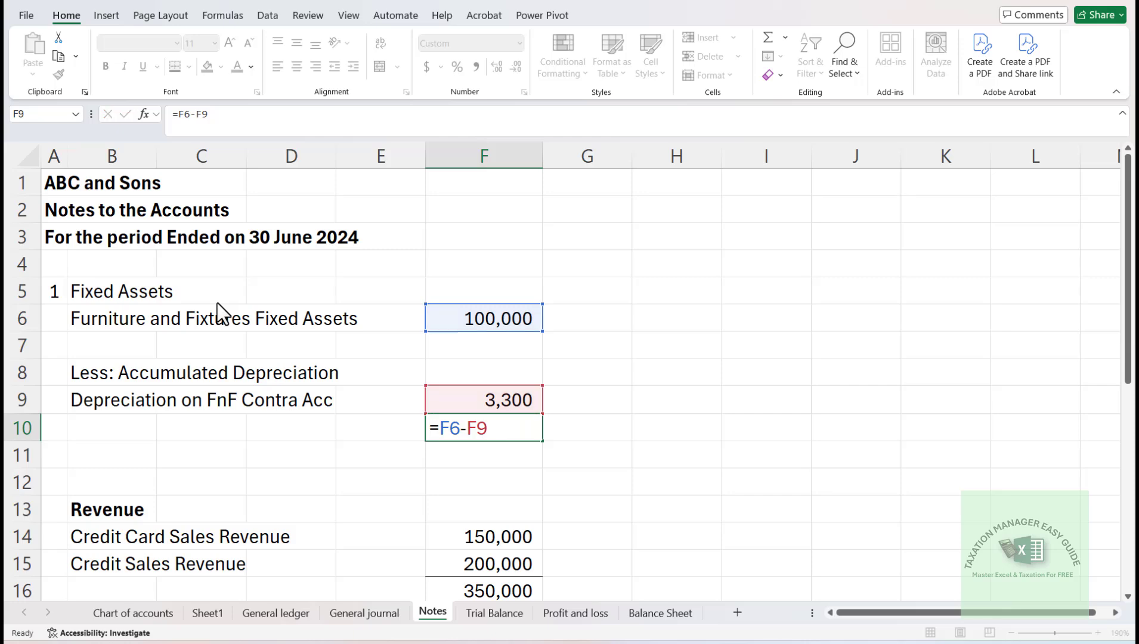
{"action": "key", "text": "Return"}
- Replace the label in Notes cell B9 with "Acc. Dep furniture and fixtures Contra Acc" copied from the Trial Balance
{"action": "key", "text": "Up"}
{"action": "key", "text": "Up"}
{"action": "key", "text": "Left"}
{"action": "key", "text": "Left"}
{"action": "key", "text": "Left"}
{"action": "key", "text": "Left"}
{"action": "key", "text": "Left"}
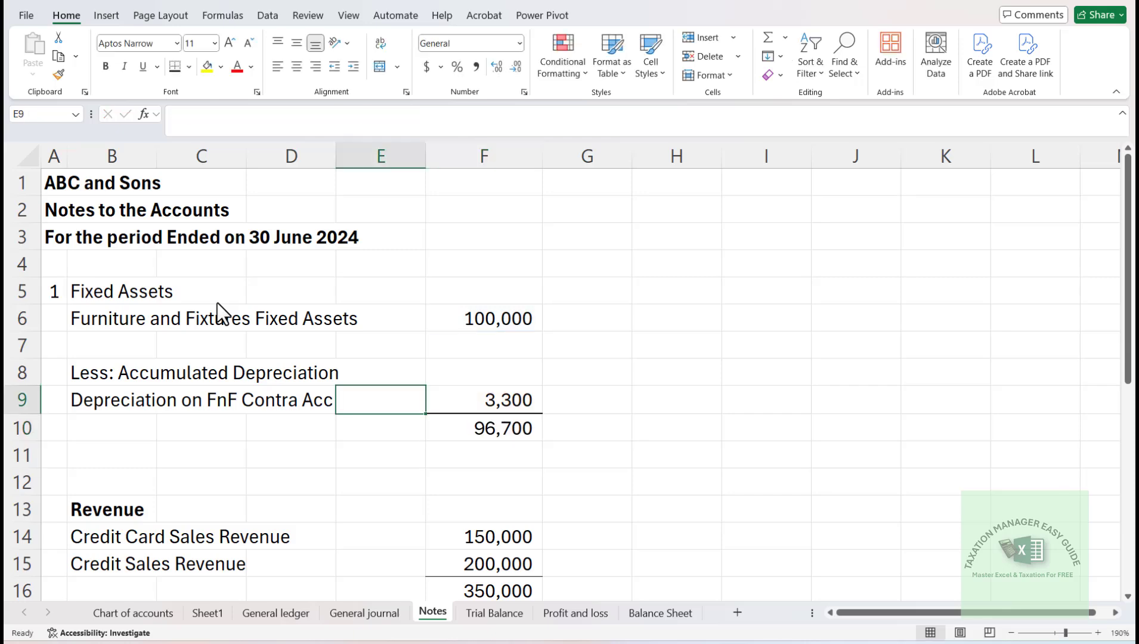
{"action": "key", "text": "Right"}
{"action": "key", "text": "Delete"}
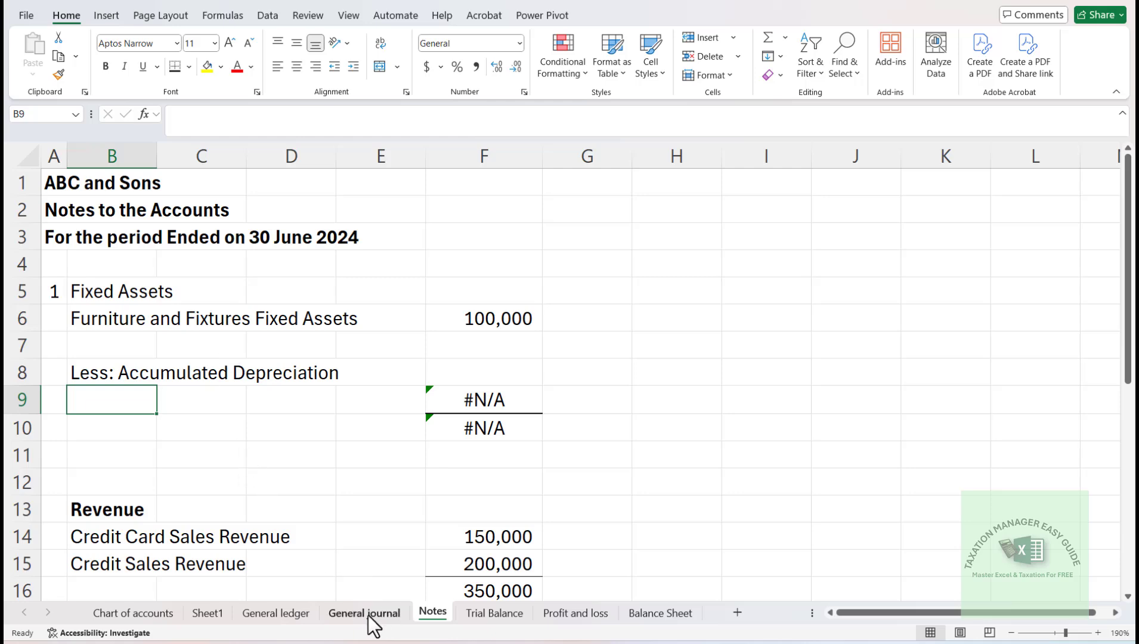
{"action": "left_click", "coordinate": [495, 615]}
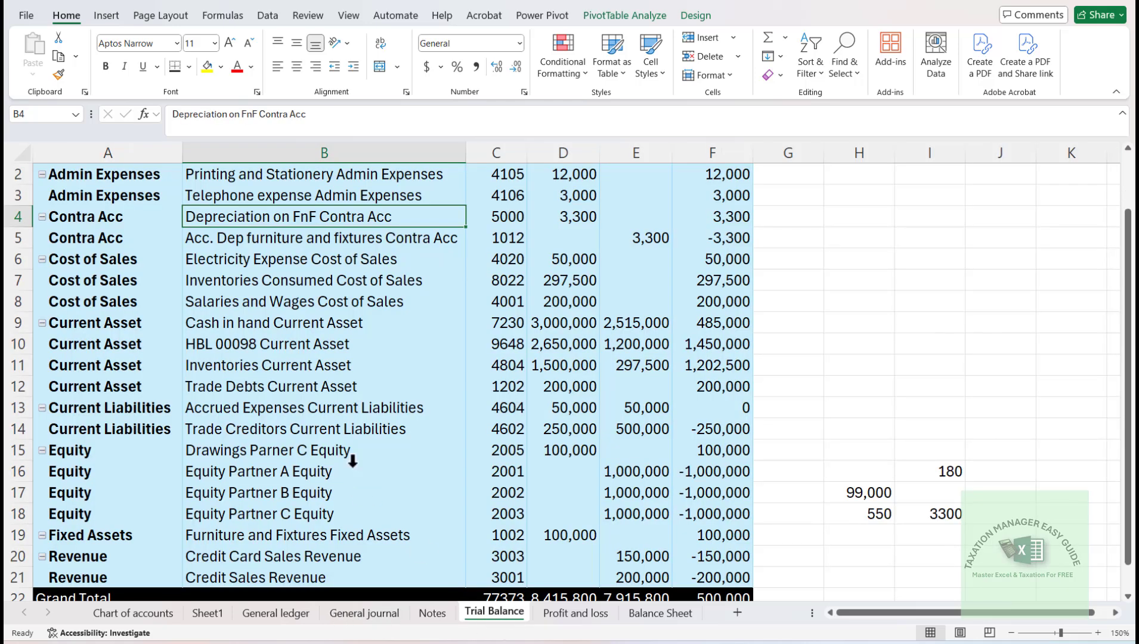
{"action": "key", "text": "Down"}
{"action": "key", "text": "ctrl+c"}
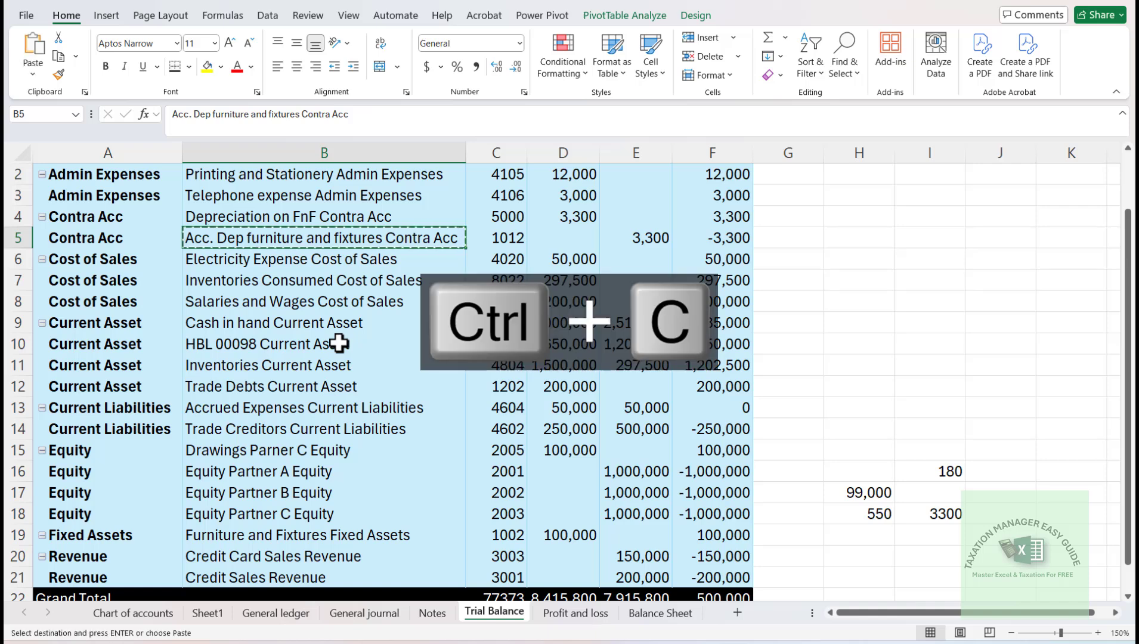
{"action": "left_click", "coordinate": [575, 614]}
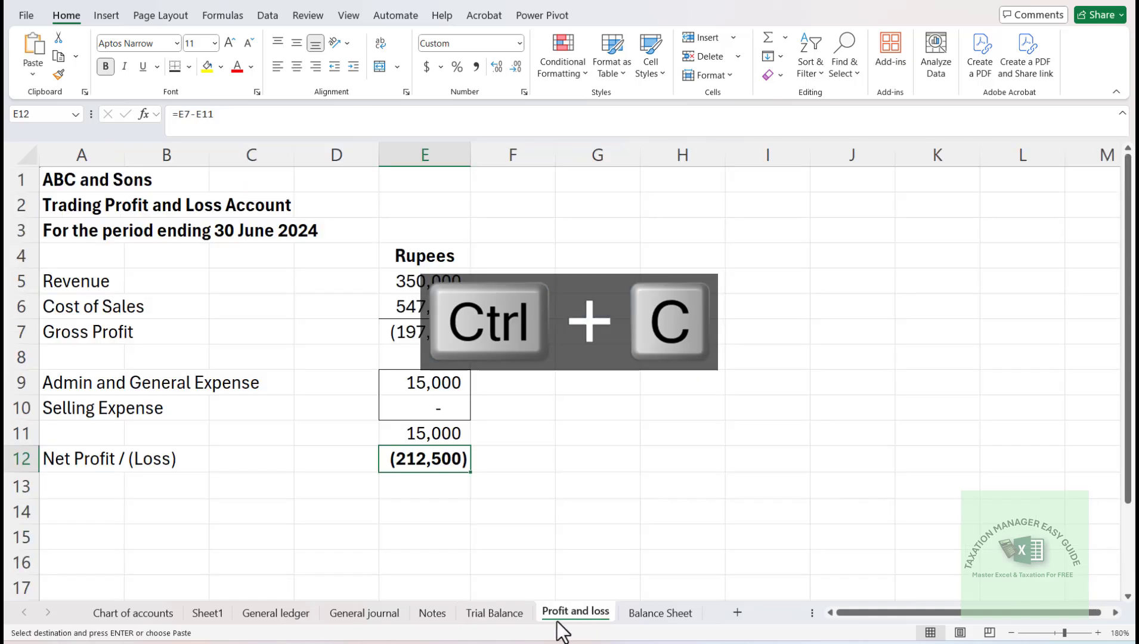
{"action": "left_click", "coordinate": [432, 614]}
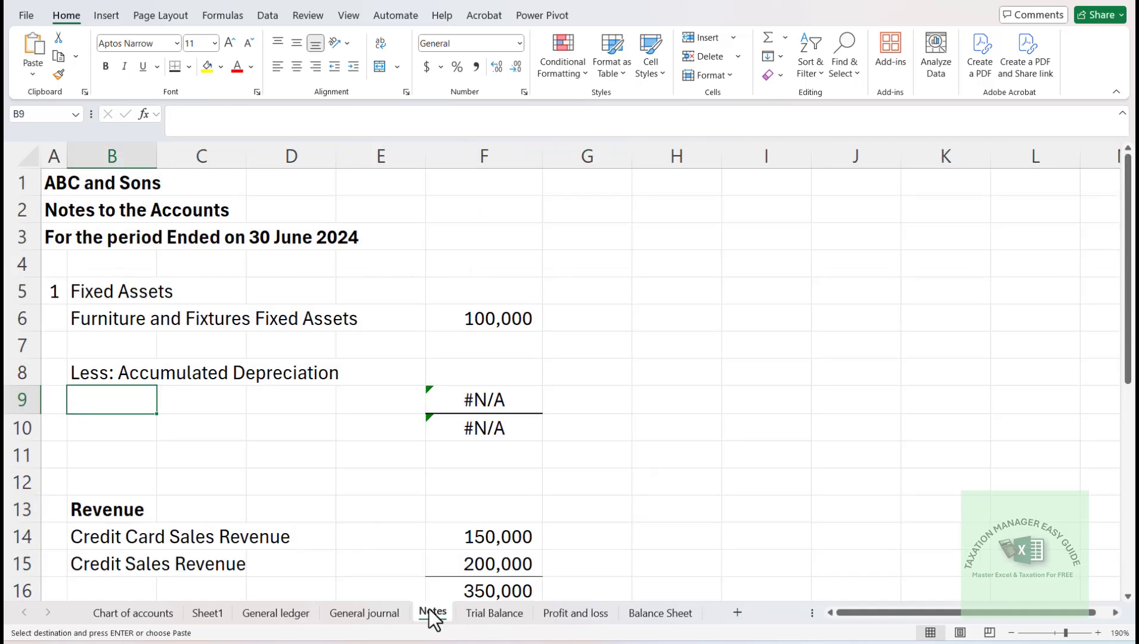
{"action": "key", "text": "Return"}
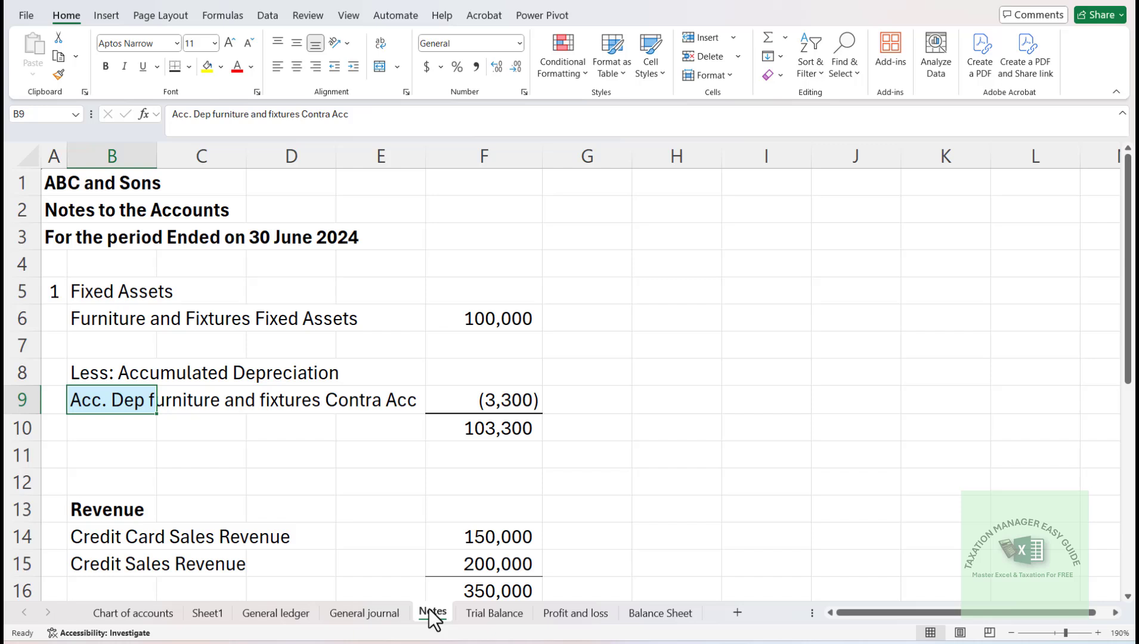
- Replace the formula in F10 of the Notes sheet with =F6+F9 to net the negative depreciation against the furniture cost
{"action": "key", "text": "Down"}
{"action": "key", "text": "Right"}
{"action": "key", "text": "Right"}
{"action": "key", "text": "Right"}
{"action": "key", "text": "Right"}
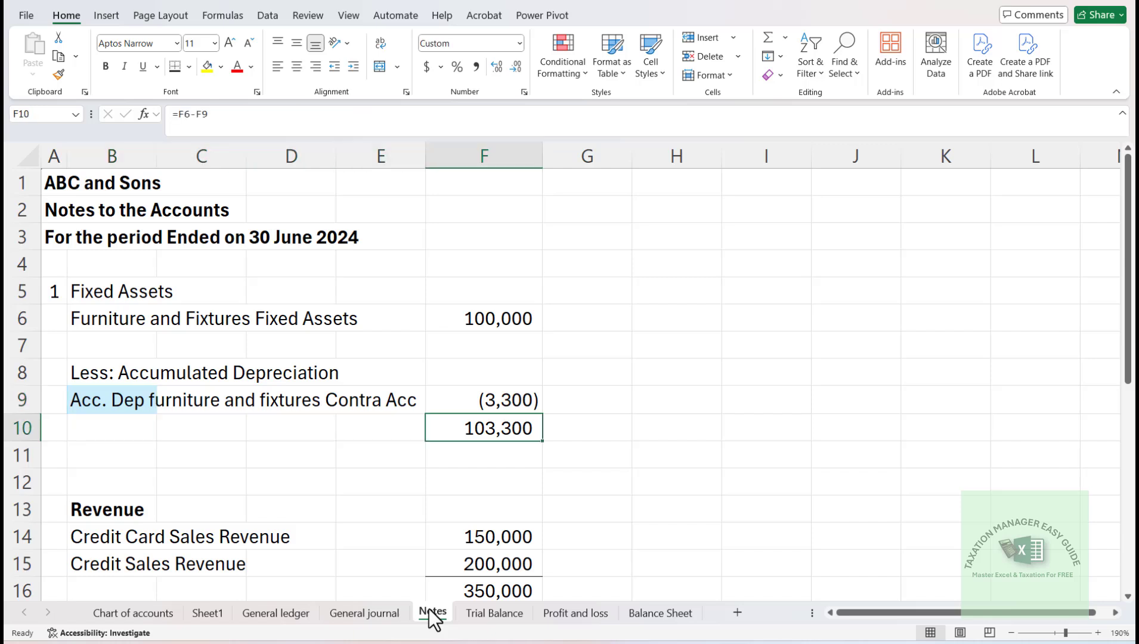
{"action": "type", "text": "="}
{"action": "key", "text": "Up"}
{"action": "key", "text": "Up"}
{"action": "key", "text": "Up"}
{"action": "key", "text": "Up"}
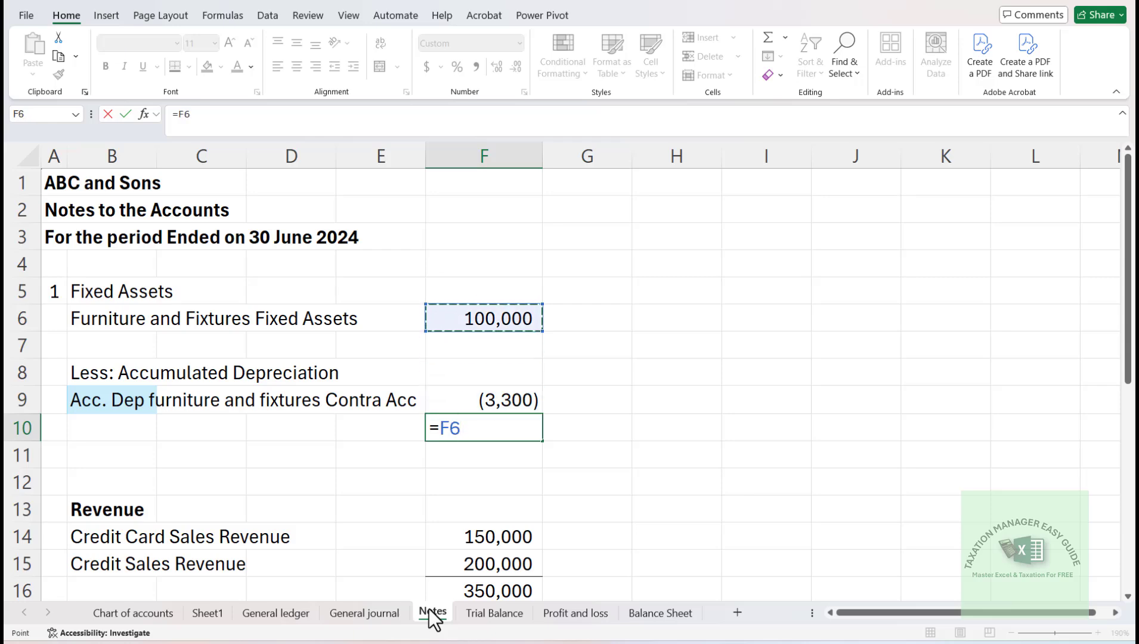
{"action": "type", "text": "+"}
{"action": "key", "text": "Up"}
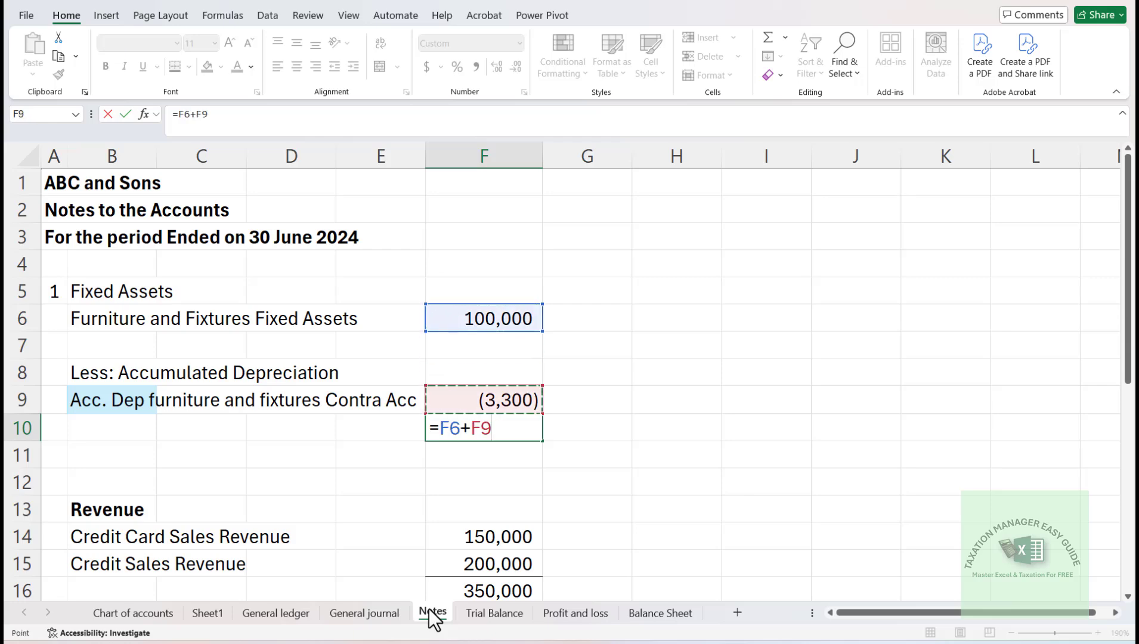
{"action": "key", "text": "Return"}
{"action": "key", "text": "Up"}
{"action": "key", "text": "Up"}
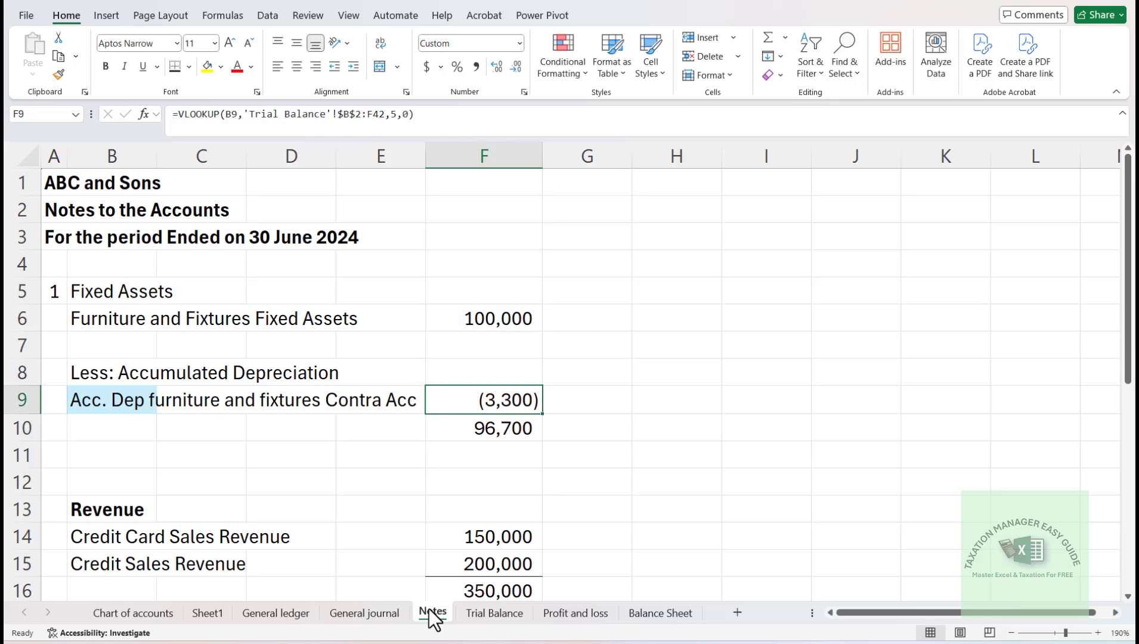
{"action": "key", "text": "Down"}
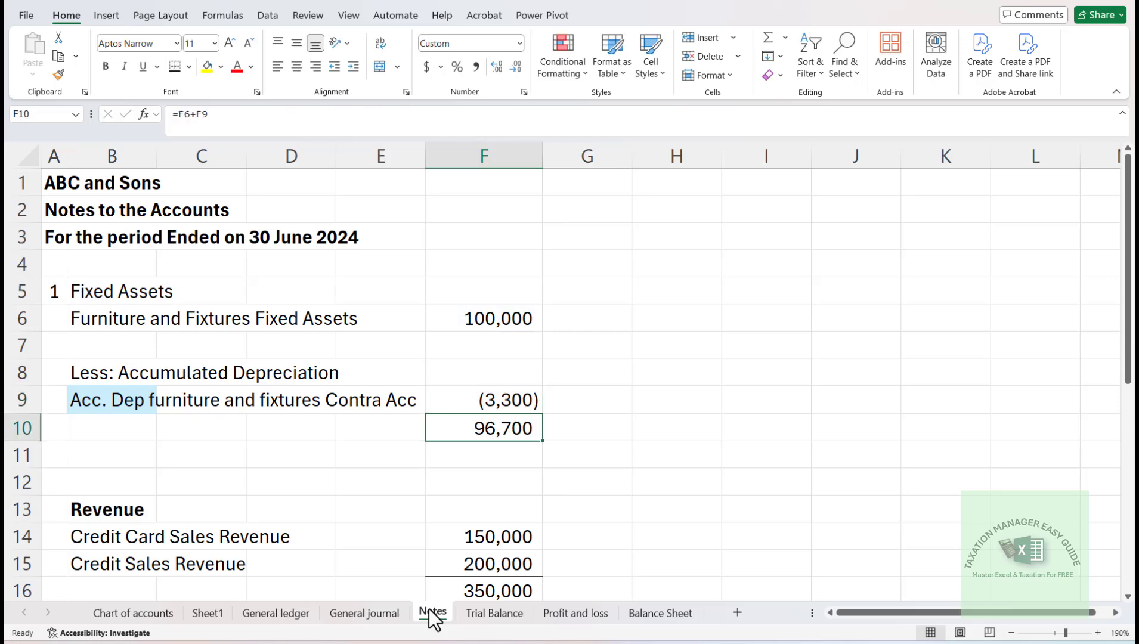
{"action": "key", "text": "Down"}
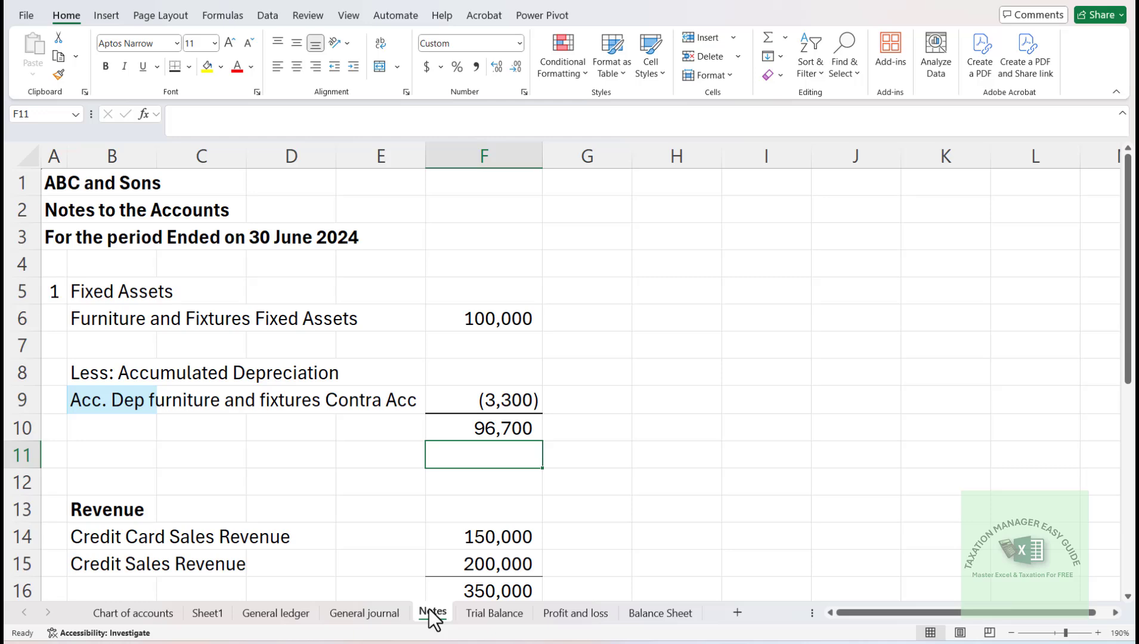
- Remove the blue fill from the accumulated depreciation label in B9 by copying the format of B8 onto it
{"action": "key", "text": "Up"}
{"action": "key", "text": "Up"}
{"action": "key", "text": "Left"}
{"action": "key", "text": "Left"}
{"action": "key", "text": "Left"}
{"action": "key", "text": "Left"}
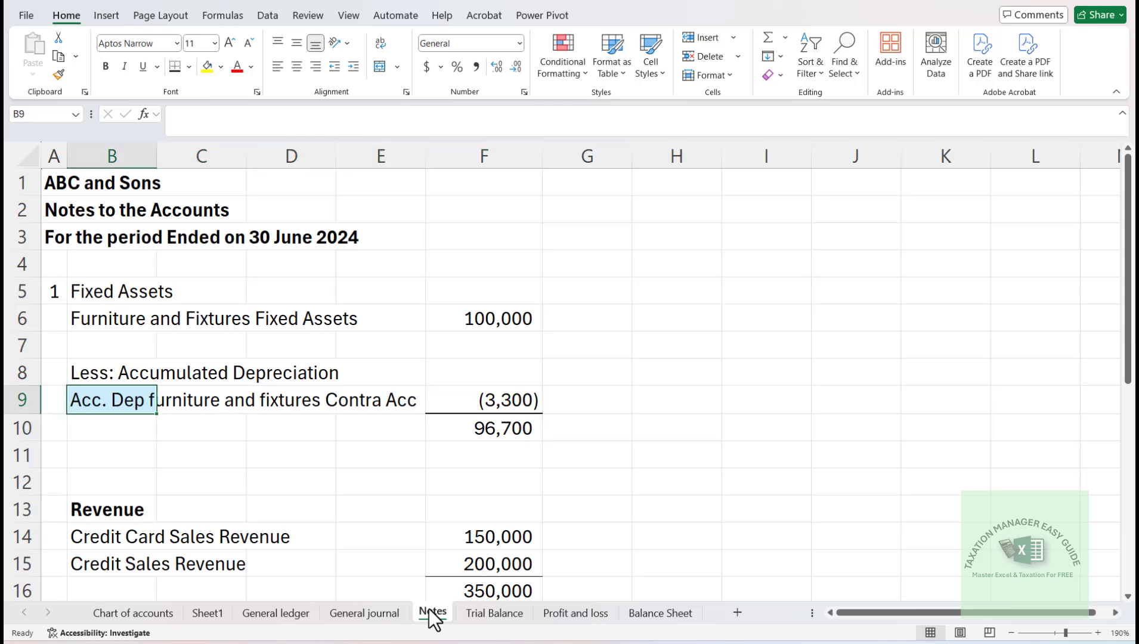
{"action": "key", "text": "Up"}
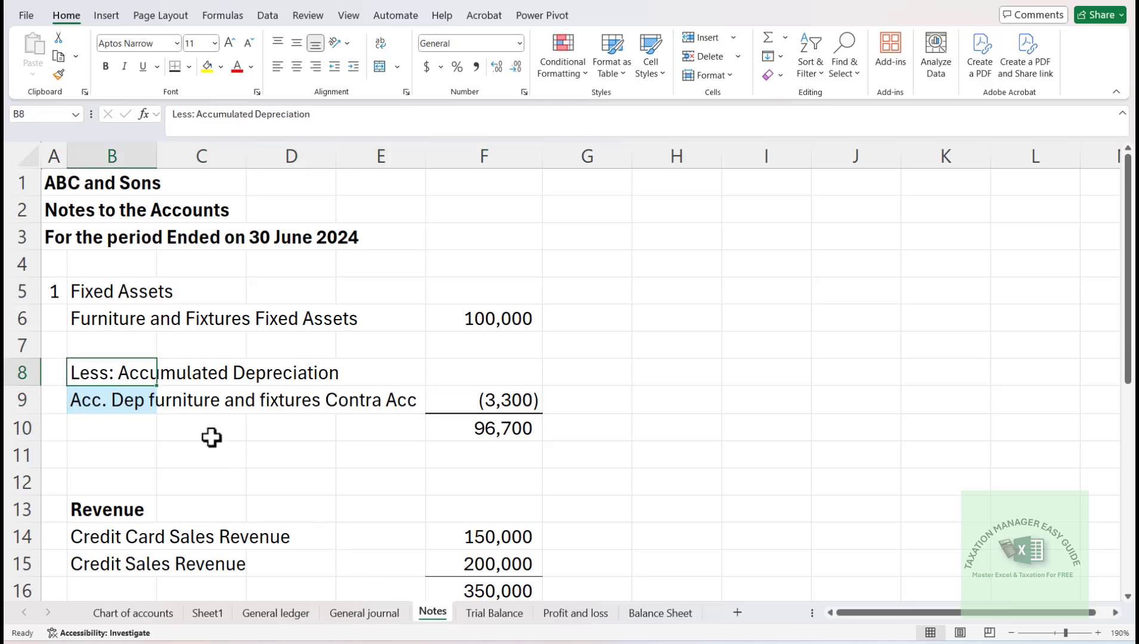
{"action": "left_click", "coordinate": [62, 73]}
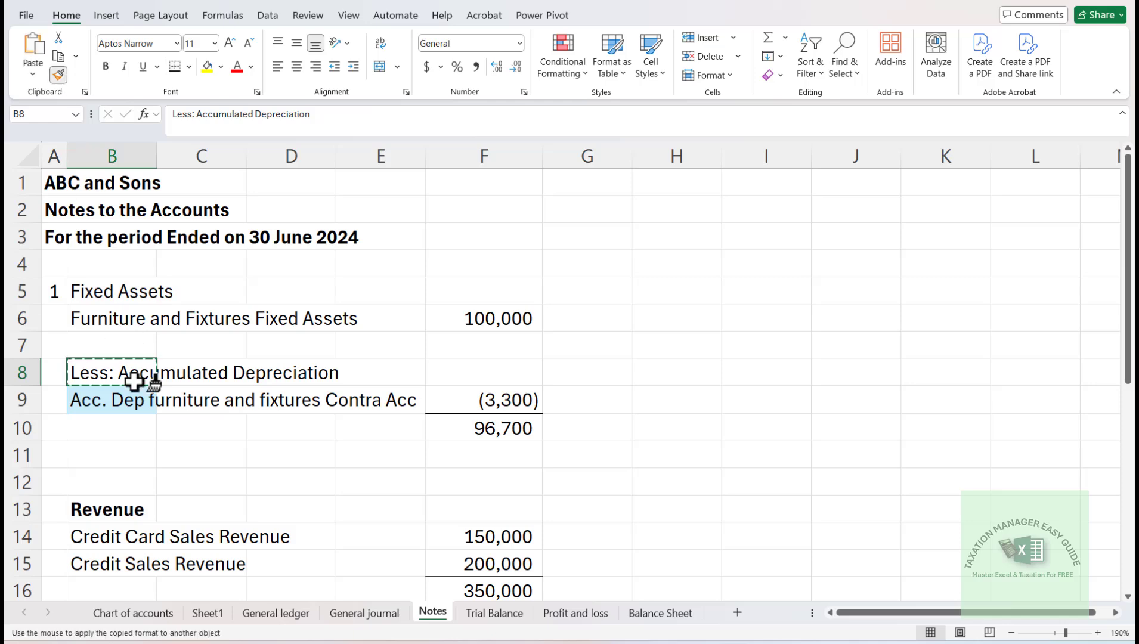
{"action": "left_click", "coordinate": [124, 397]}
- Insert one entire row at row 12, above the Revenue section of the Notes sheet
{"action": "key", "text": "Down"}
{"action": "key", "text": "Down"}
{"action": "key", "text": "Down"}
{"action": "key", "text": "Down"}
{"action": "key", "text": "Down"}
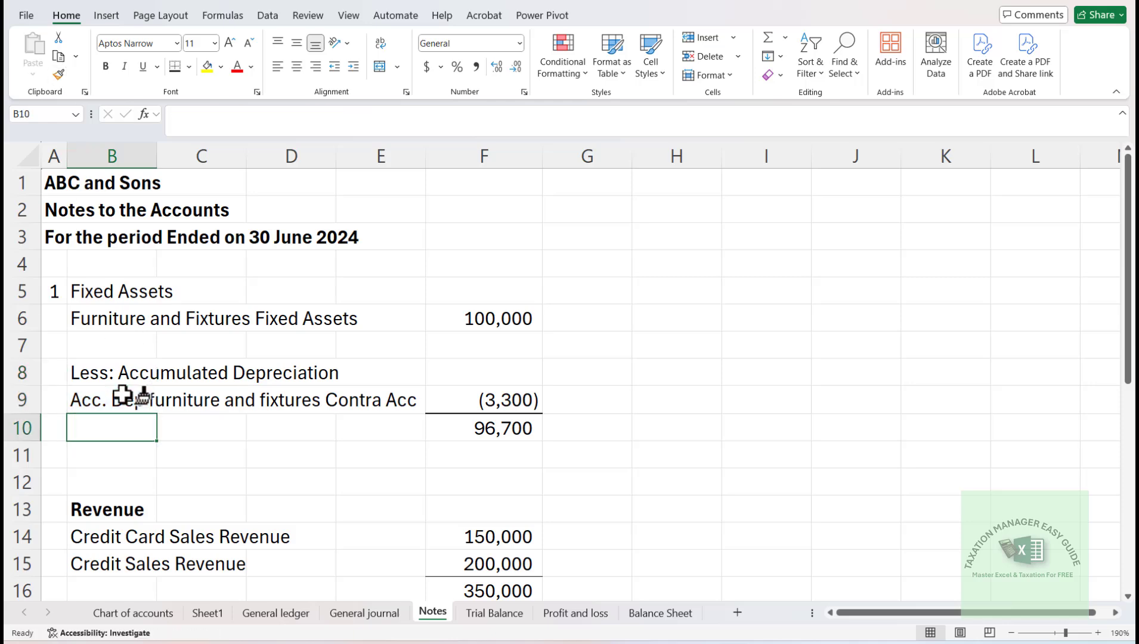
{"action": "key", "text": "Right"}
{"action": "key", "text": "Left"}
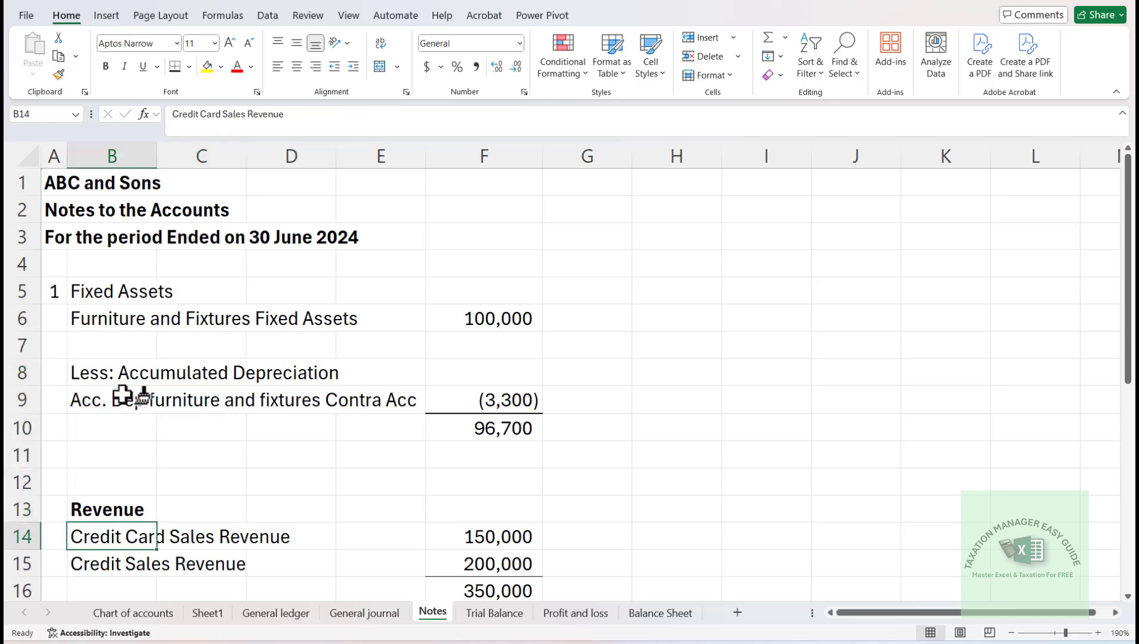
{"action": "key", "text": "Up"}
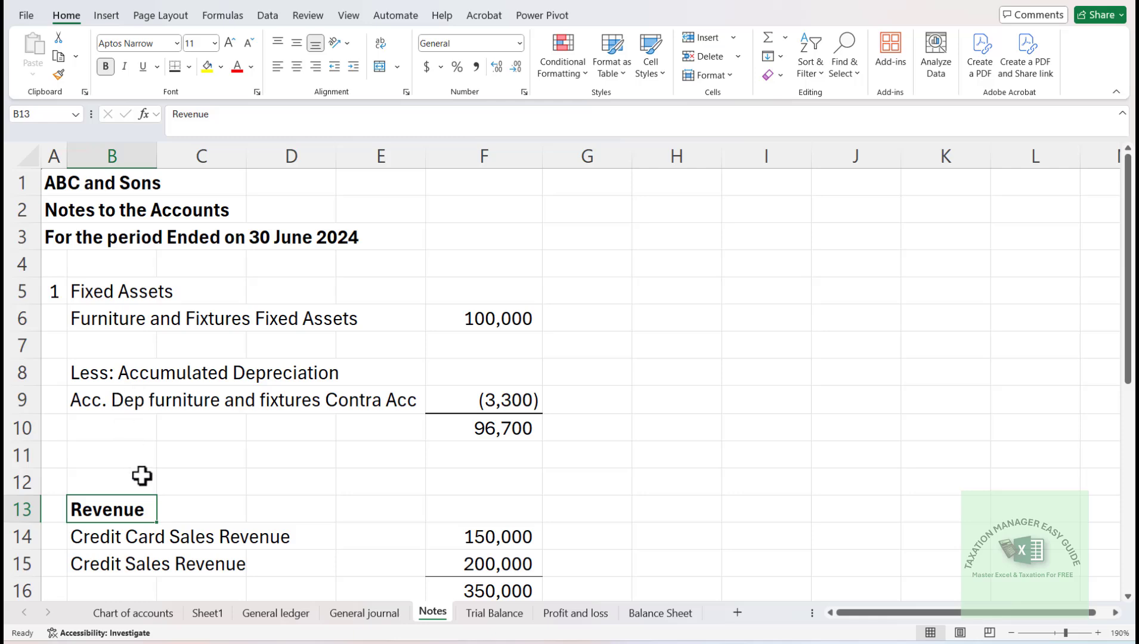
{"action": "key", "text": "Up"}
{"action": "key", "text": "Up"}
{"action": "key", "text": "Left"}
{"action": "key", "text": "Down"}
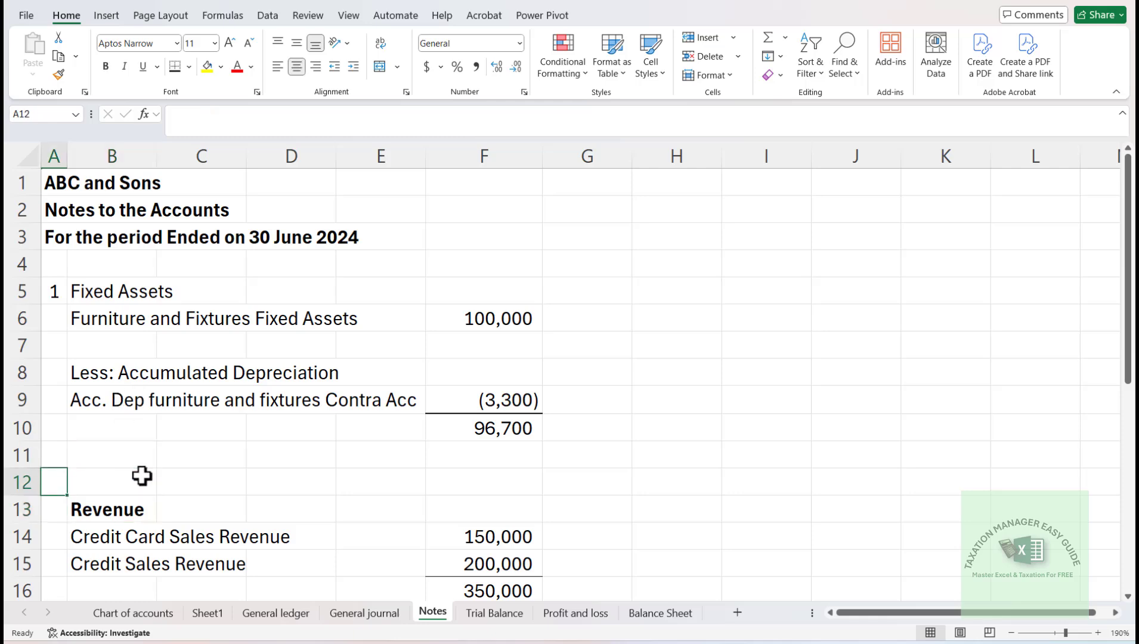
{"action": "key", "text": "ctrl+shift+equal"}
{"action": "key", "text": "Down"}
{"action": "key", "text": "Down"}
{"action": "key", "text": "Return"}
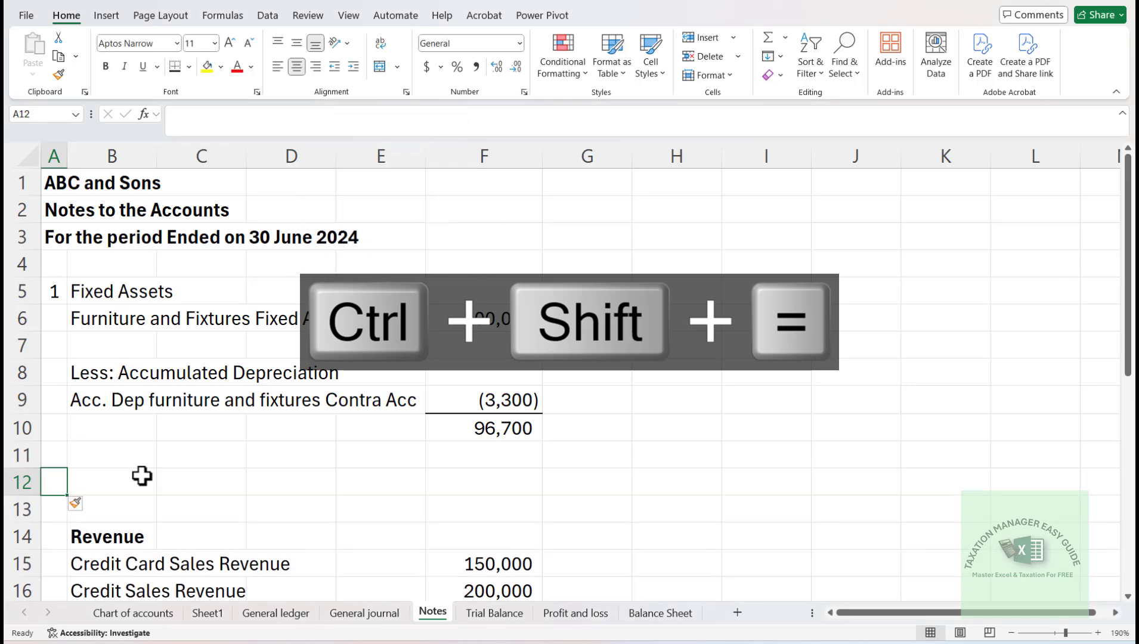
- Enter the heading "Current Assets" in B11, below the net fixed assets amount
{"action": "key", "text": "Up"}
{"action": "key", "text": "Right"}
{"action": "key", "text": "Left"}
{"action": "key", "text": "Right"}
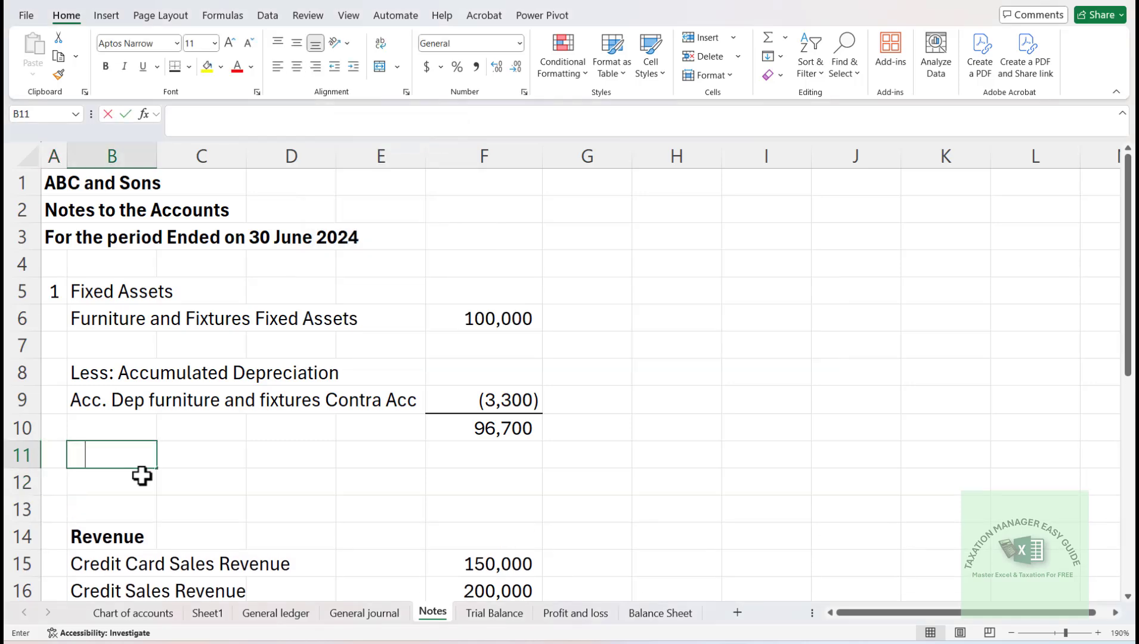
{"action": "type", "text": "lkC"}
{"action": "type", "text": "urr"}
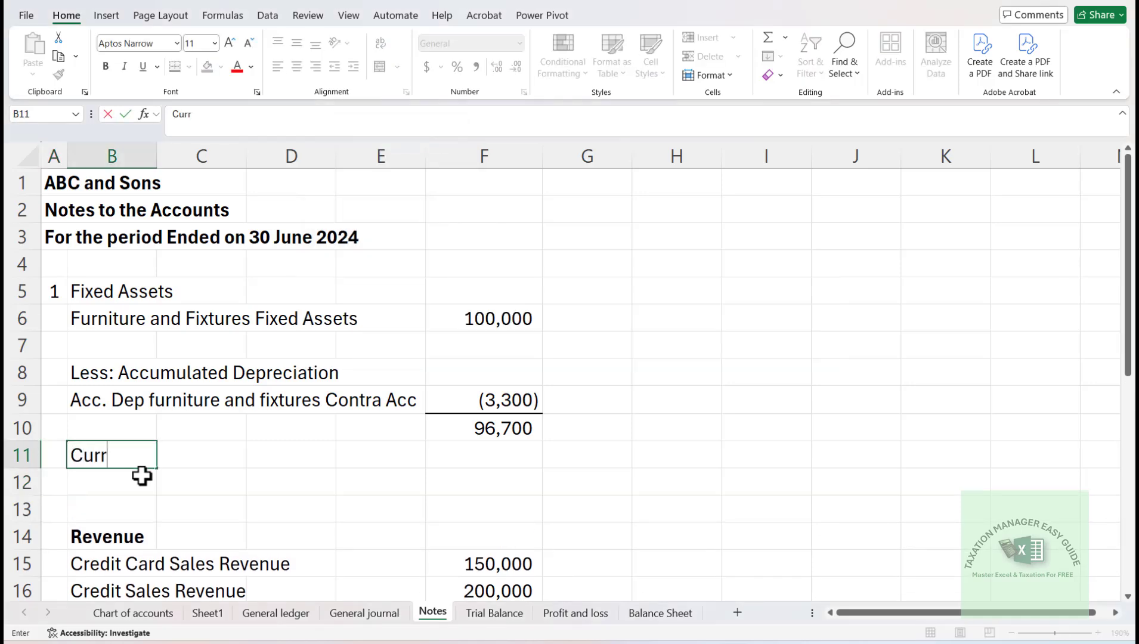
{"action": "type", "text": "ent Asset"}
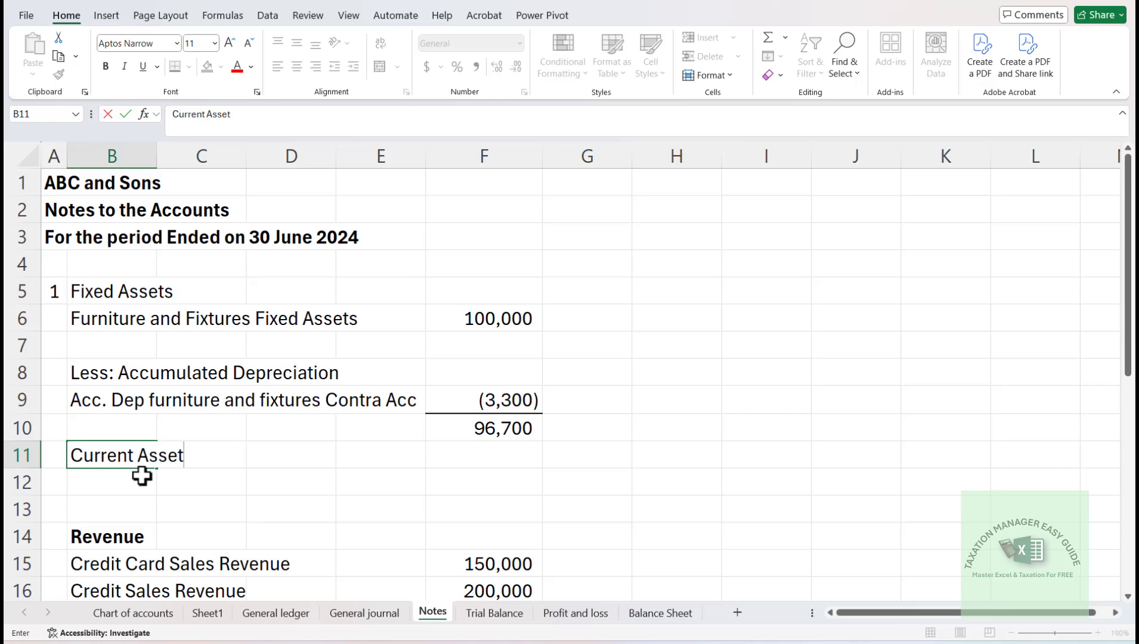
{"action": "type", "text": "s"}
{"action": "key", "text": "Return"}
{"action": "key", "text": "Return"}
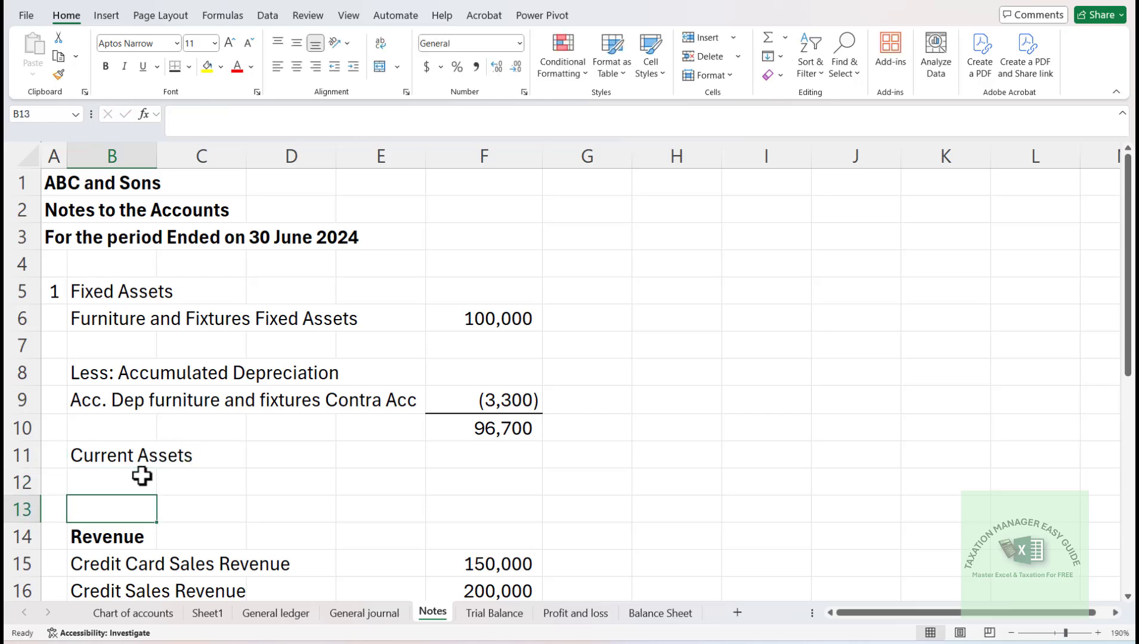
- Insert four entire rows at row 13 to make room for current asset items above Revenue
{"action": "key", "text": "ctrl+shift+equal"}
{"action": "key", "text": "Down"}
{"action": "key", "text": "Down"}
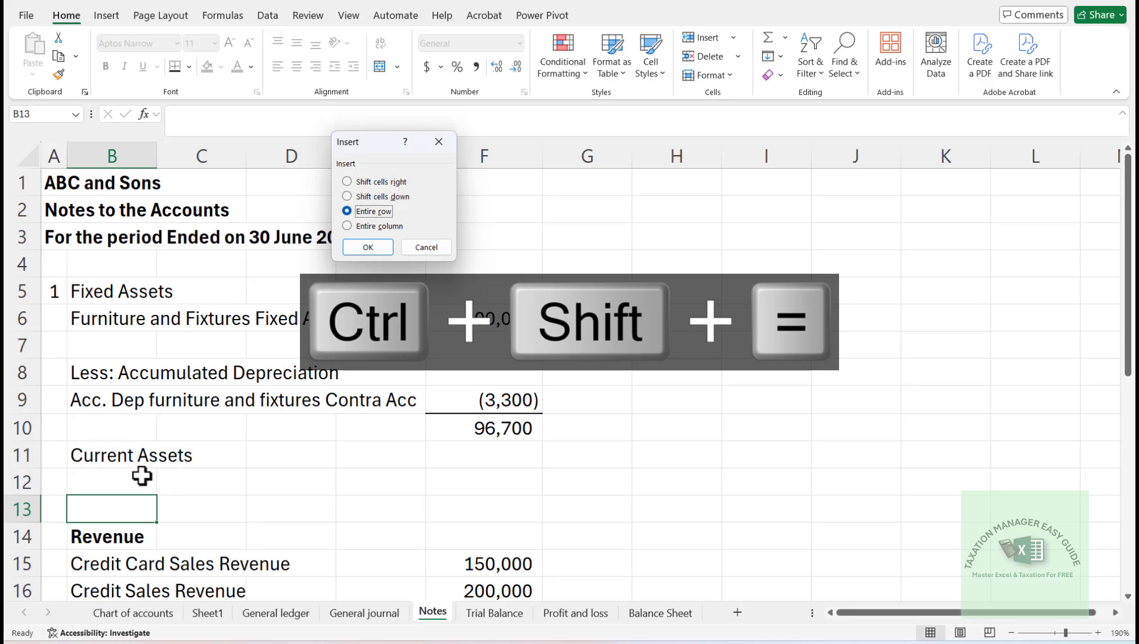
{"action": "key", "text": "Return"}
{"action": "key", "text": "F4"}
{"action": "key", "text": "F4"}
{"action": "key", "text": "F4"}
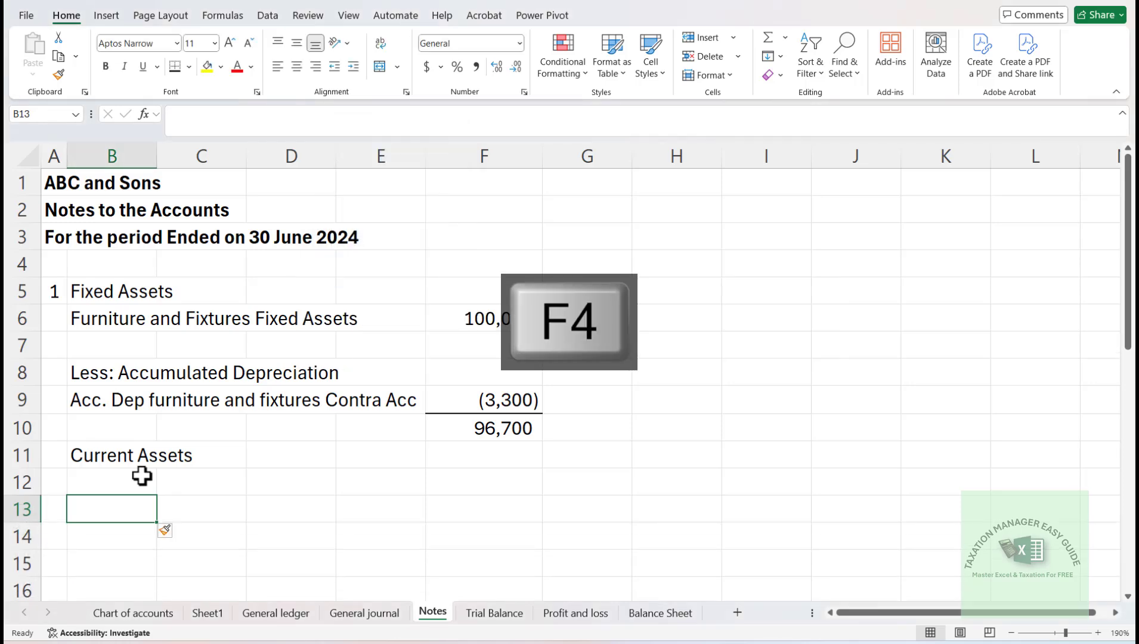
- Enter the label "Cash in Hand Bank" in B15 under the Current Assets heading
{"action": "key", "text": "Down"}
{"action": "key", "text": "Down"}
{"action": "key", "text": "Down"}
{"action": "key", "text": "Down"}
{"action": "key", "text": "Up"}
{"action": "key", "text": "Up"}
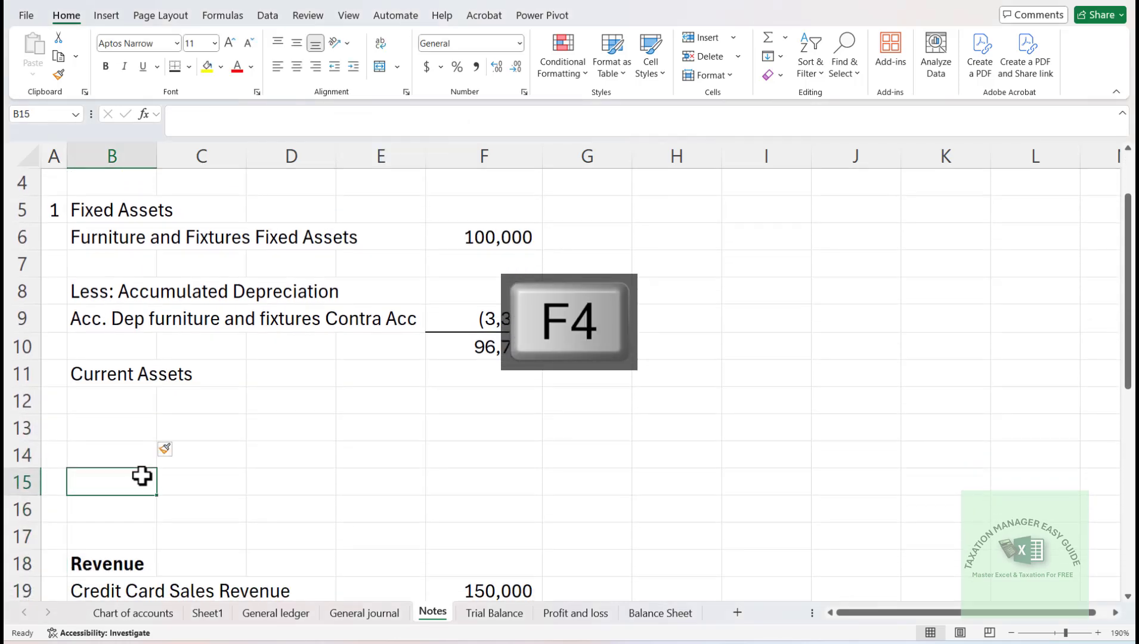
{"action": "type", "text": "Ca"}
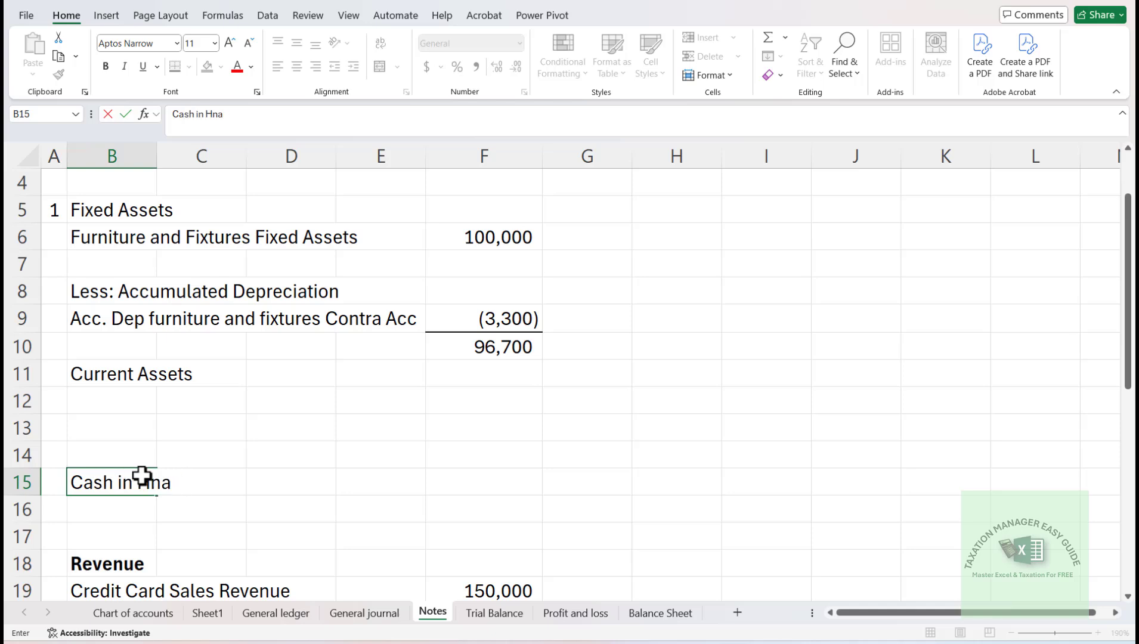
{"action": "type", "text": "sh in Hand ba"}
{"action": "key", "text": "BackSpace"}
{"action": "key", "text": "BackSpace"}
{"action": "type", "text": "B"}
{"action": "key", "text": "Return"}
{"action": "key", "text": "Right"}
{"action": "key", "text": "Up"}
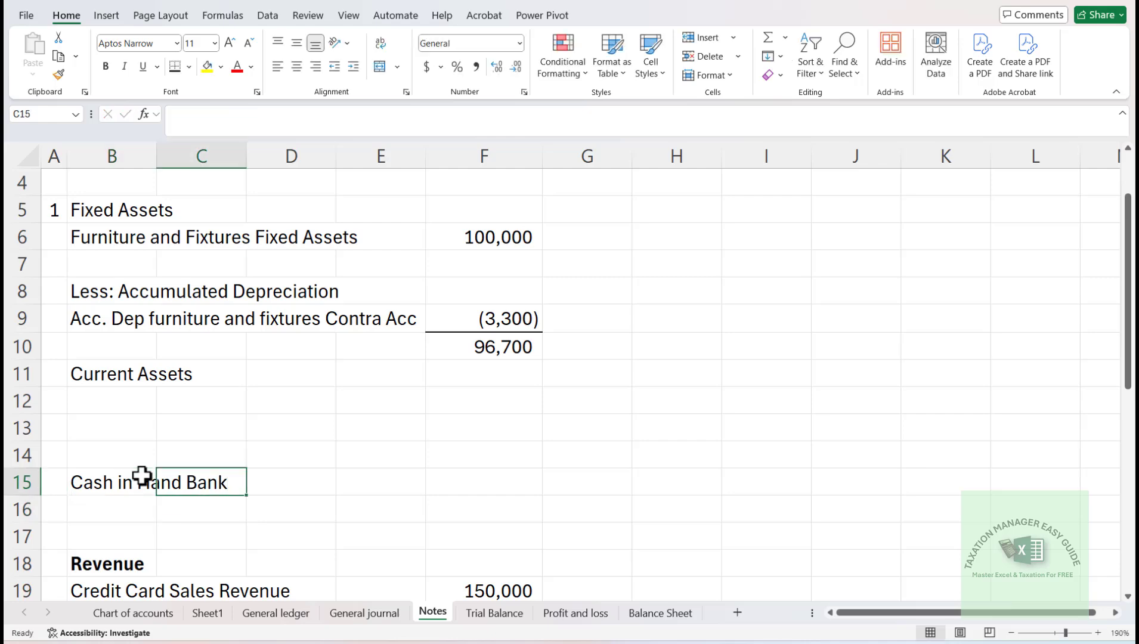
- Copy the "Inventories Current Asset" and "Trade Debts Current Asset" labels from B11:B12 of the Trial Balance, and return to the Notes sheet
{"action": "left_click", "coordinate": [467, 611]}
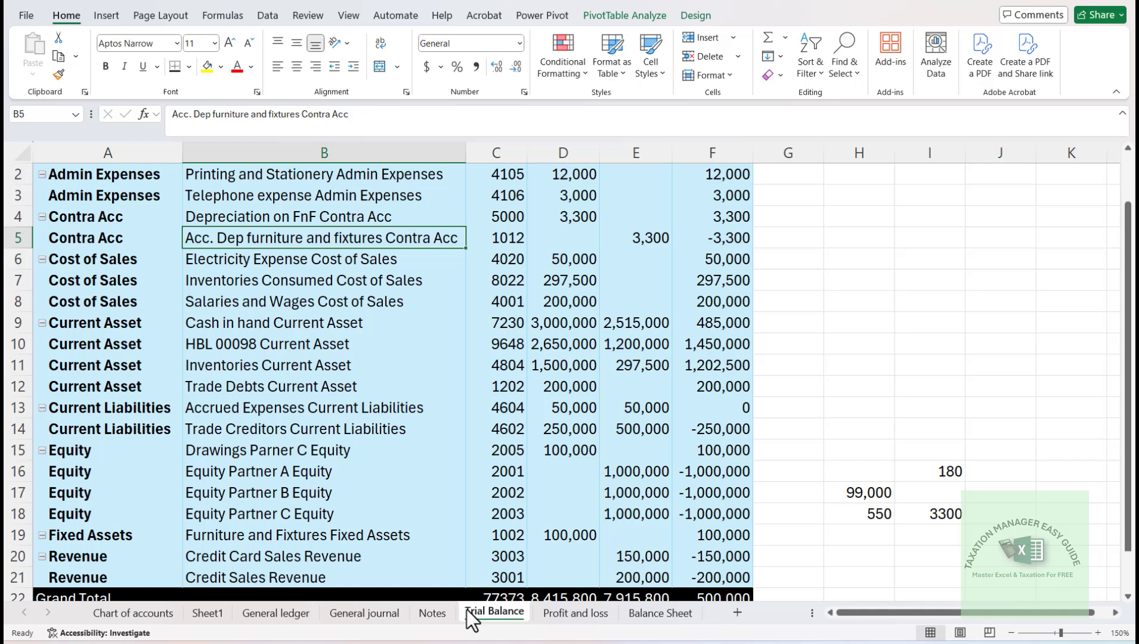
{"action": "left_click", "coordinate": [142, 327]}
{"action": "key", "text": "Right"}
{"action": "key", "text": "Down"}
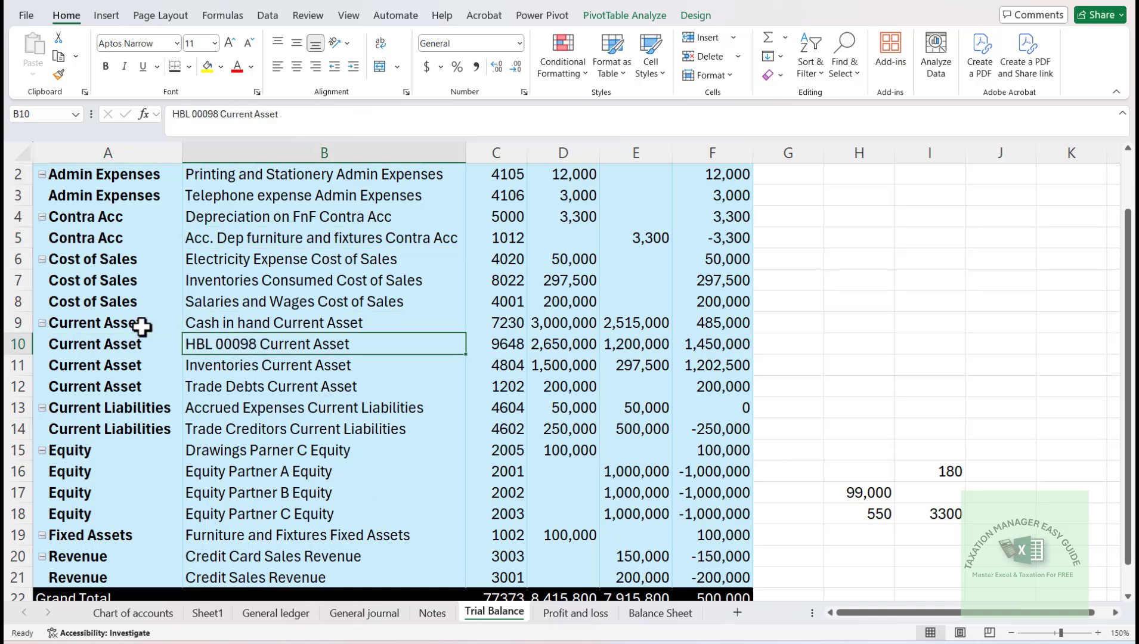
{"action": "key", "text": "Down"}
{"action": "key", "text": "shift+Down"}
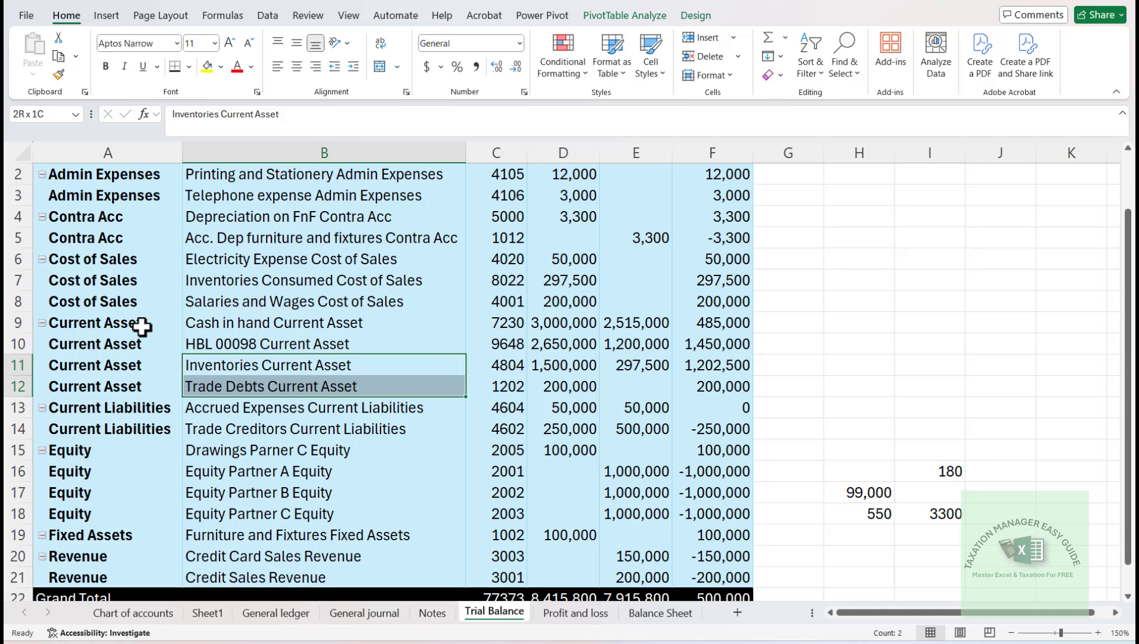
{"action": "key", "text": "ctrl+c"}
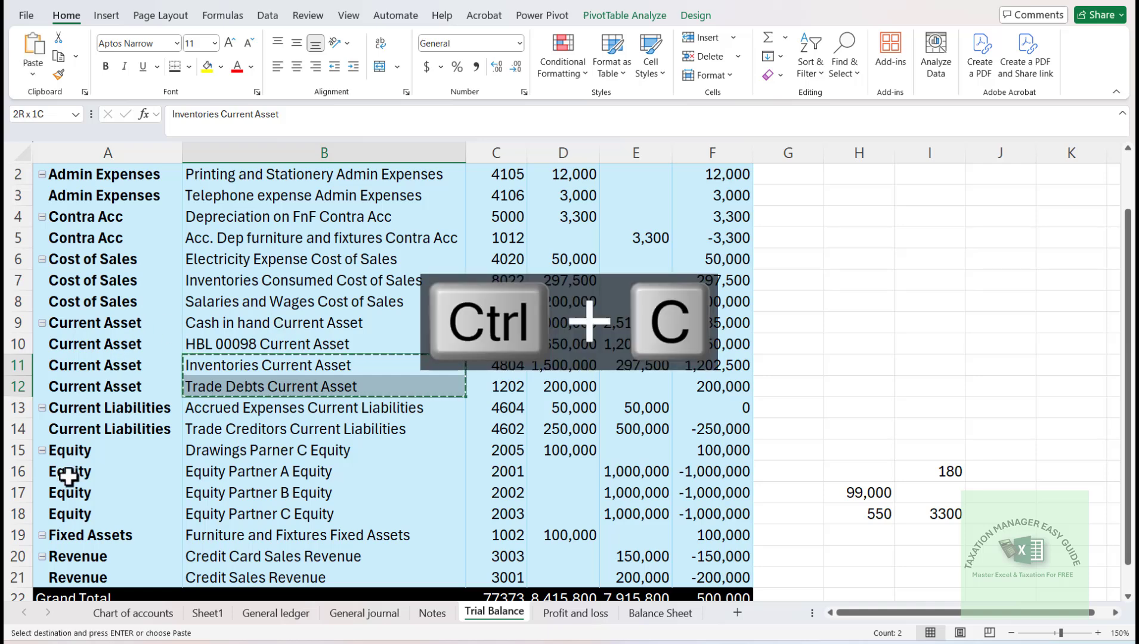
{"action": "left_click", "coordinate": [435, 616]}
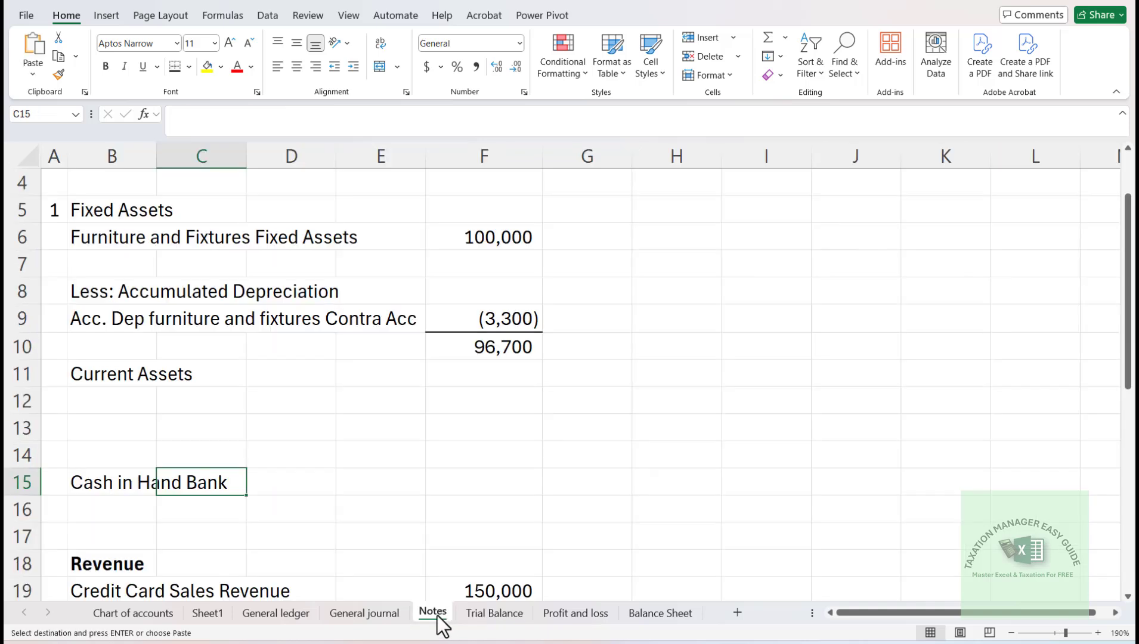
- Paste the two copied labels with their blue fill into B12:B13, and undo the paste
{"action": "key", "text": "Up"}
{"action": "key", "text": "Up"}
{"action": "key", "text": "Up"}
{"action": "key", "text": "Left"}
{"action": "key", "text": "shift+Down"}
{"action": "key", "text": "Return"}
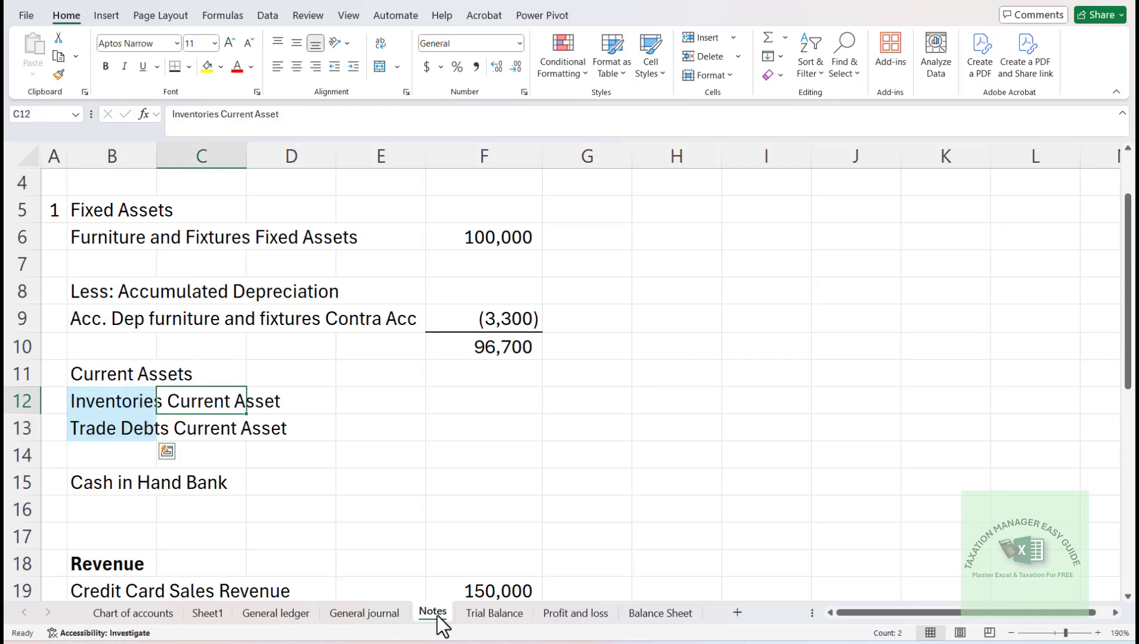
{"action": "key", "text": "Left"}
{"action": "key", "text": "ctrl+z"}
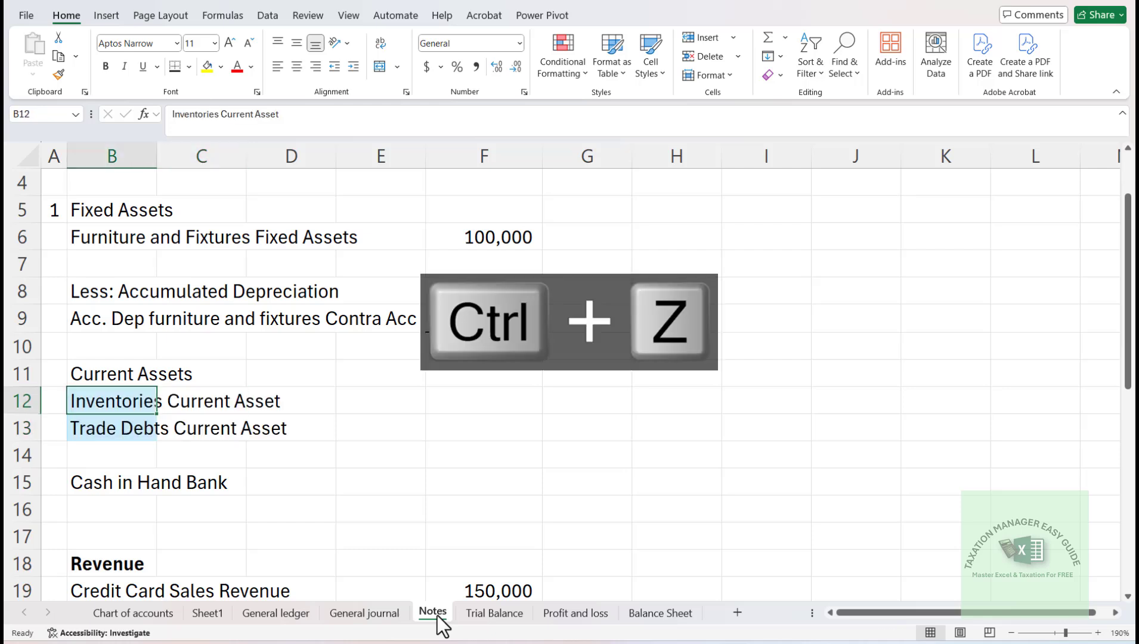
- Paste the copied Inventories and Trade Debts labels into B12:B13 without their source formatting, using Paste Special
{"action": "key", "text": "alt+e"}
{"action": "key", "text": "s"}
{"action": "key", "text": "Return"}
- Copy the VLOOKUP formula from F6 into F12:F13 for the Inventories and Trade Debts amounts
{"action": "key", "text": "Right"}
{"action": "key", "text": "Right"}
{"action": "key", "text": "Right"}
{"action": "key", "text": "Right"}
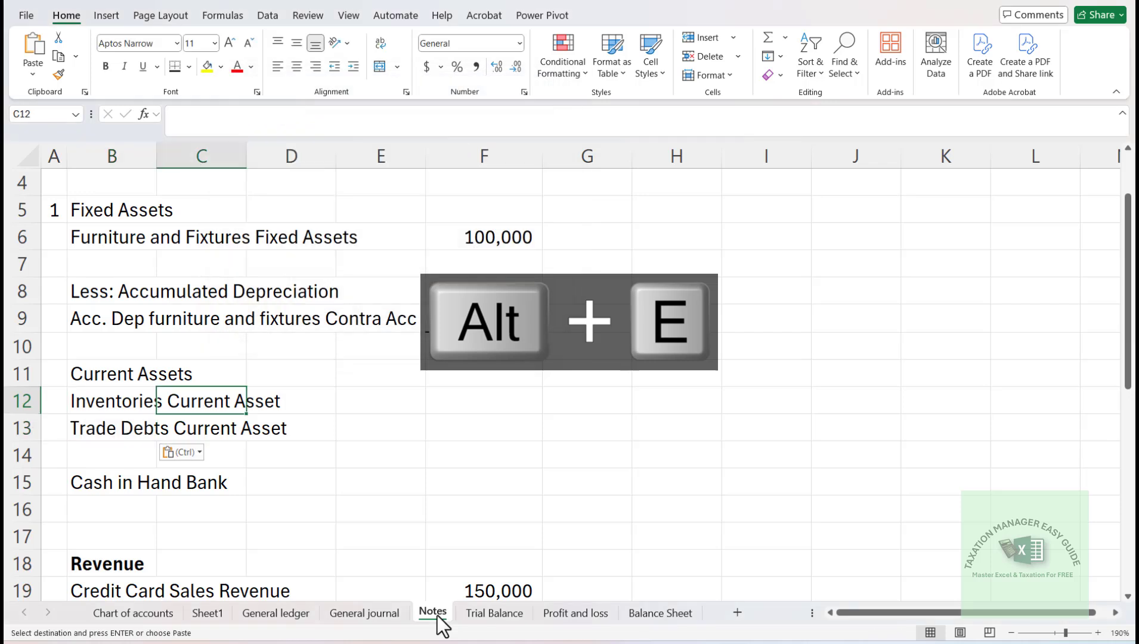
{"action": "key", "text": "Up"}
{"action": "key", "text": "Up"}
{"action": "key", "text": "Up"}
{"action": "key", "text": "Up"}
{"action": "key", "text": "Up"}
{"action": "key", "text": "Up"}
{"action": "key", "text": "ctrl+c"}
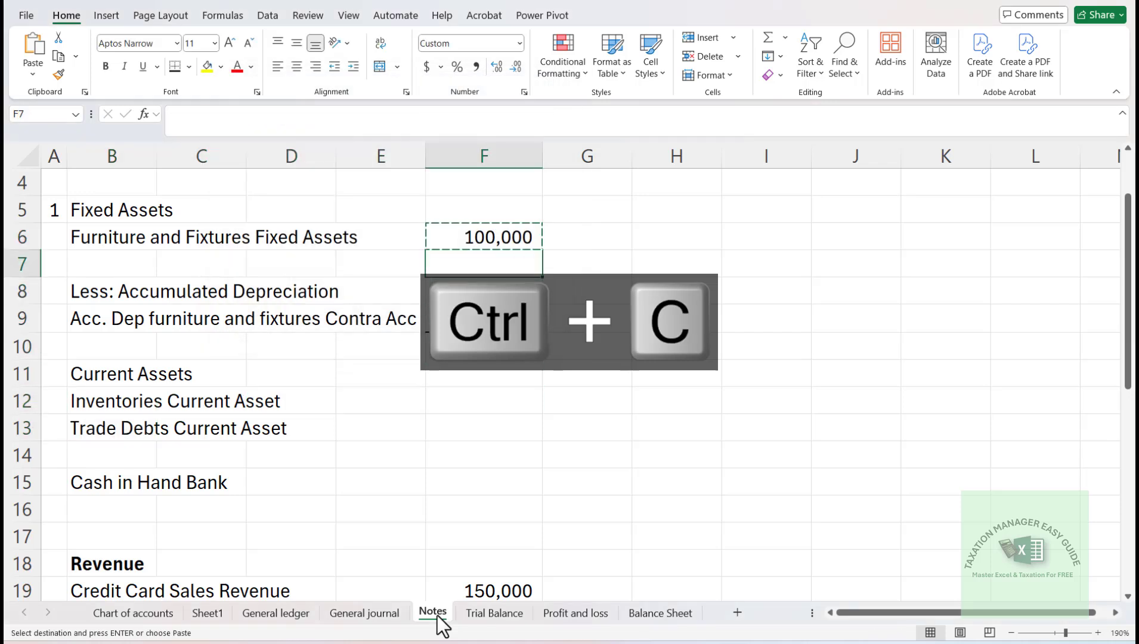
{"action": "key", "text": "Down"}
{"action": "key", "text": "Down"}
{"action": "key", "text": "Down"}
{"action": "key", "text": "Down"}
{"action": "key", "text": "Down"}
{"action": "key", "text": "Down"}
{"action": "key", "text": "Down"}
{"action": "key", "text": "Up"}
{"action": "key", "text": "shift+Down"}
{"action": "key", "text": "Return"}
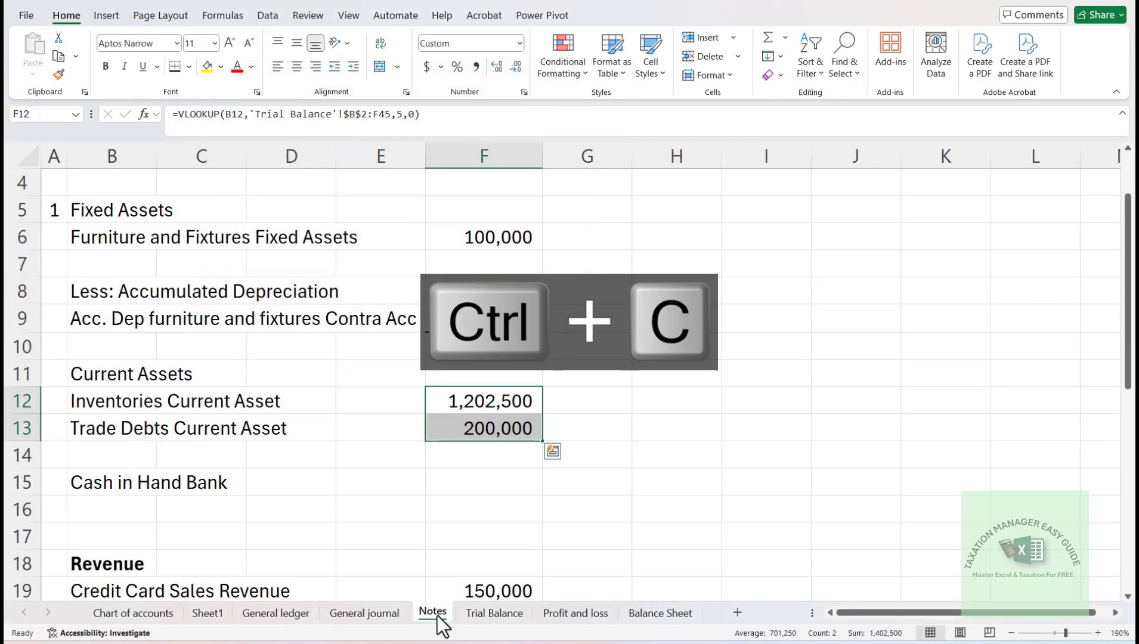
- Copy the "Cash in hand Current Asset" and "HBL 00098 Current Asset" labels from B9:B10 of the Trial Balance, and return to the Notes sheet
{"action": "key", "text": "Down"}
{"action": "key", "text": "Down"}
{"action": "key", "text": "Down"}
{"action": "key", "text": "Left"}
{"action": "key", "text": "Left"}
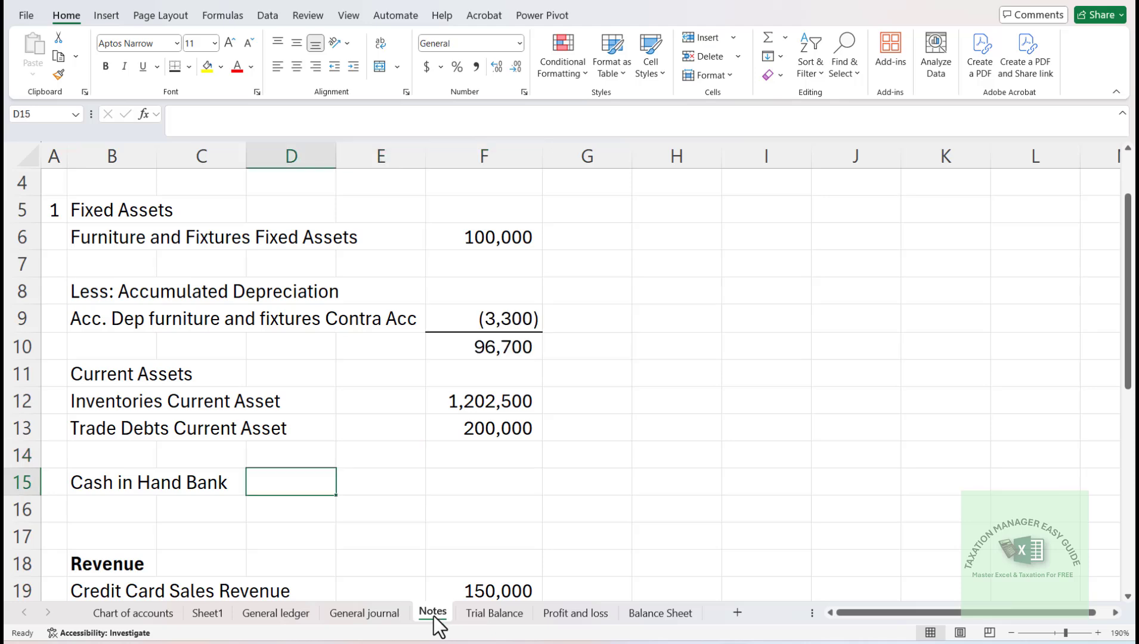
{"action": "left_click", "coordinate": [365, 616]}
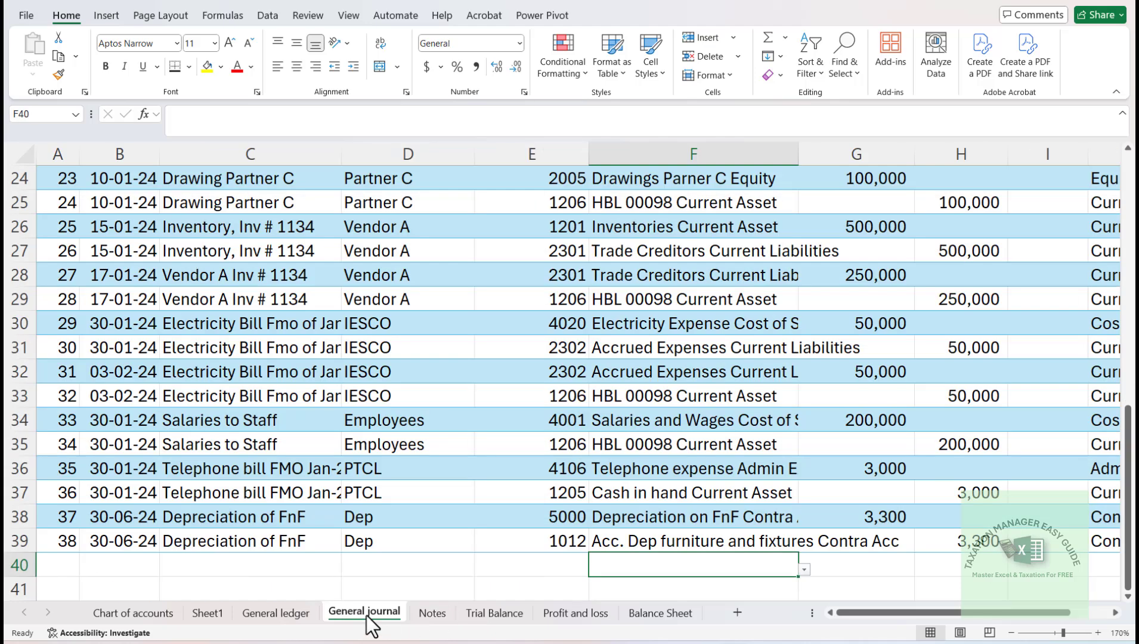
{"action": "left_click", "coordinate": [488, 614]}
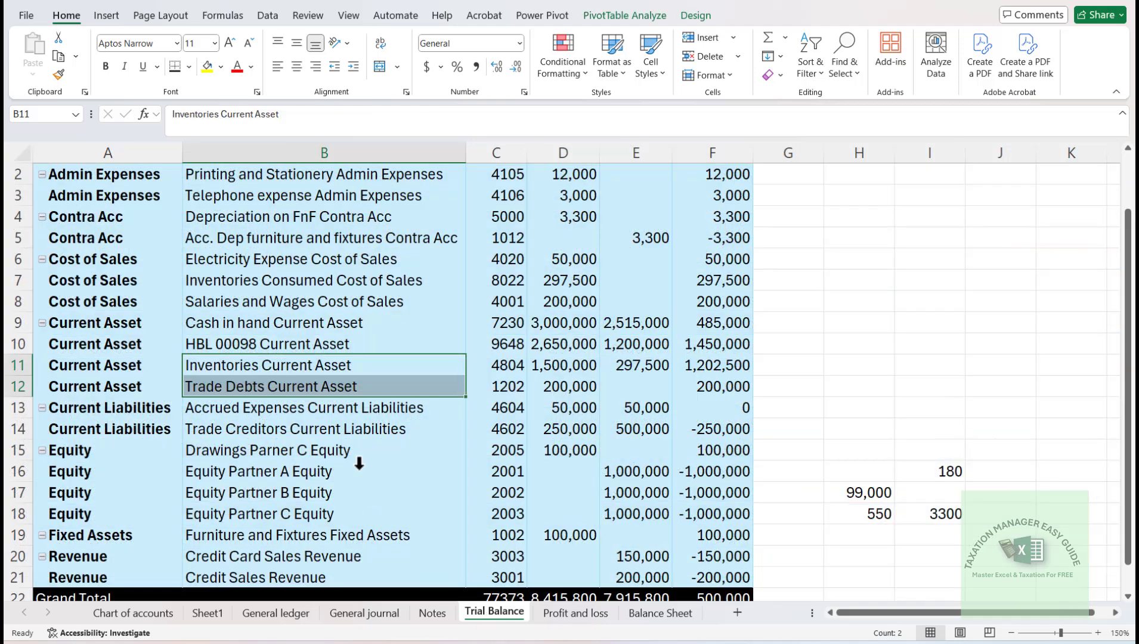
{"action": "key", "text": "Up"}
{"action": "key", "text": "Up"}
{"action": "key", "text": "shift+Down"}
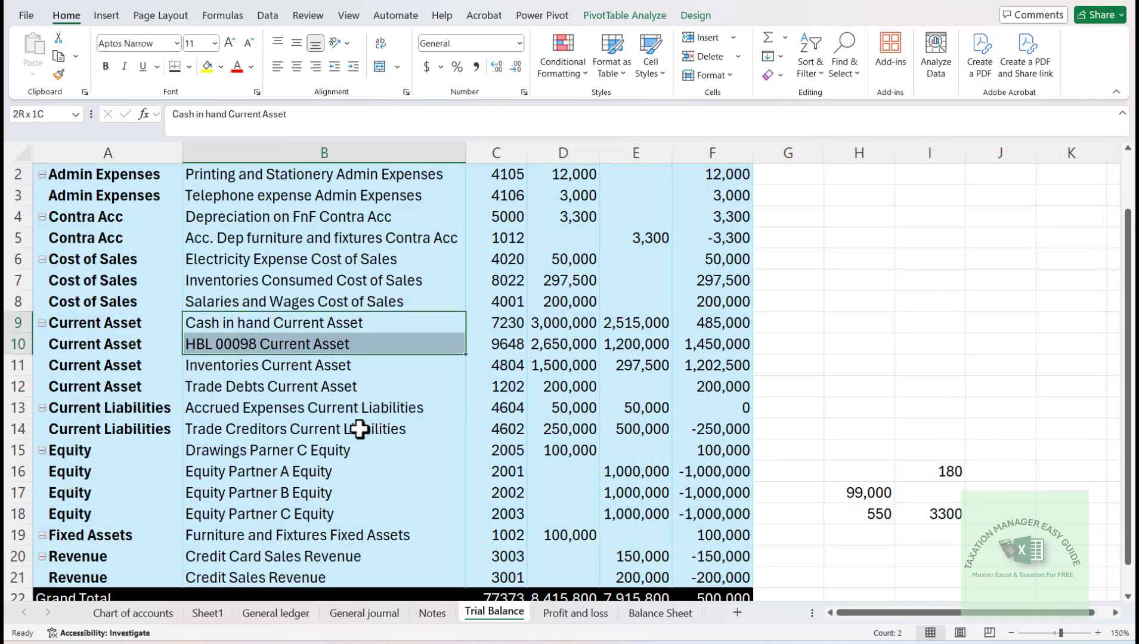
{"action": "key", "text": "ctrl+c"}
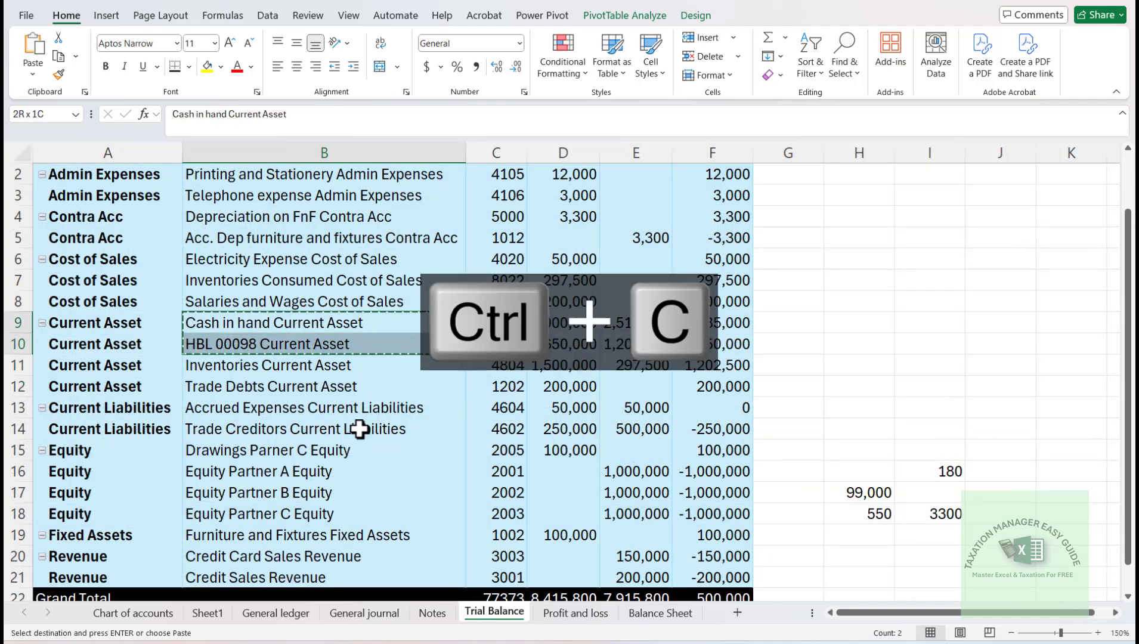
{"action": "left_click", "coordinate": [433, 621]}
- Paste the cash and HBL labels with their blue fill into B16:B17, and undo the paste
{"action": "key", "text": "Left"}
{"action": "key", "text": "Left"}
{"action": "key", "text": "Down"}
{"action": "key", "text": "Return"}
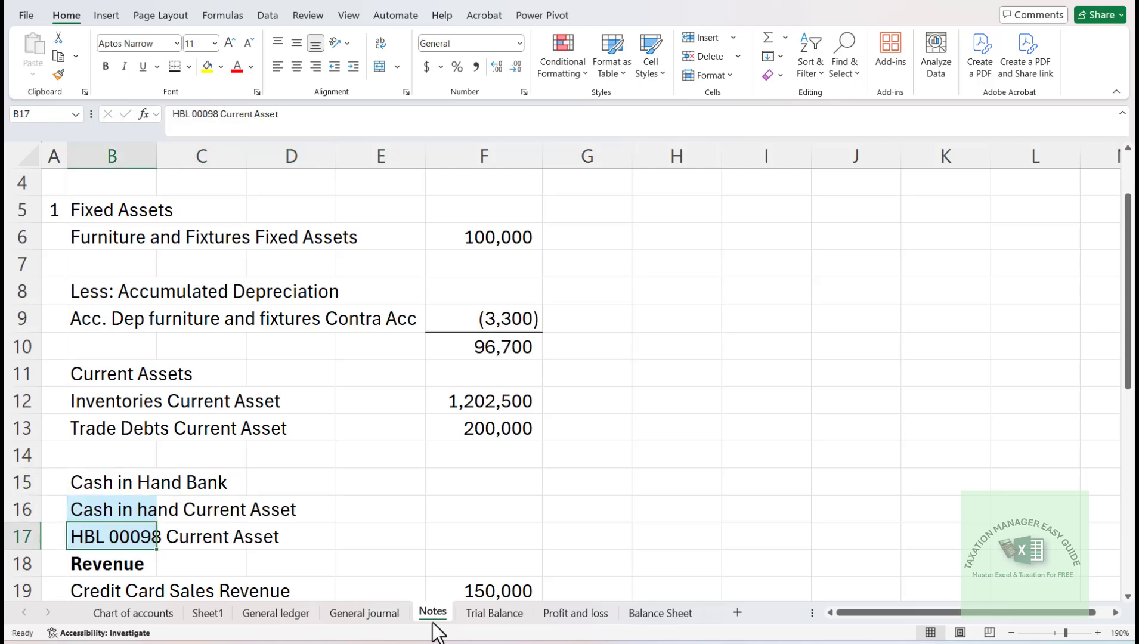
{"action": "key", "text": "ctrl+z"}
- Paste the copied cash and HBL labels into B16:B17 as values only, using Paste Special
{"action": "key", "text": "alt+e"}
{"action": "key", "text": "s"}
{"action": "key", "text": "v"}
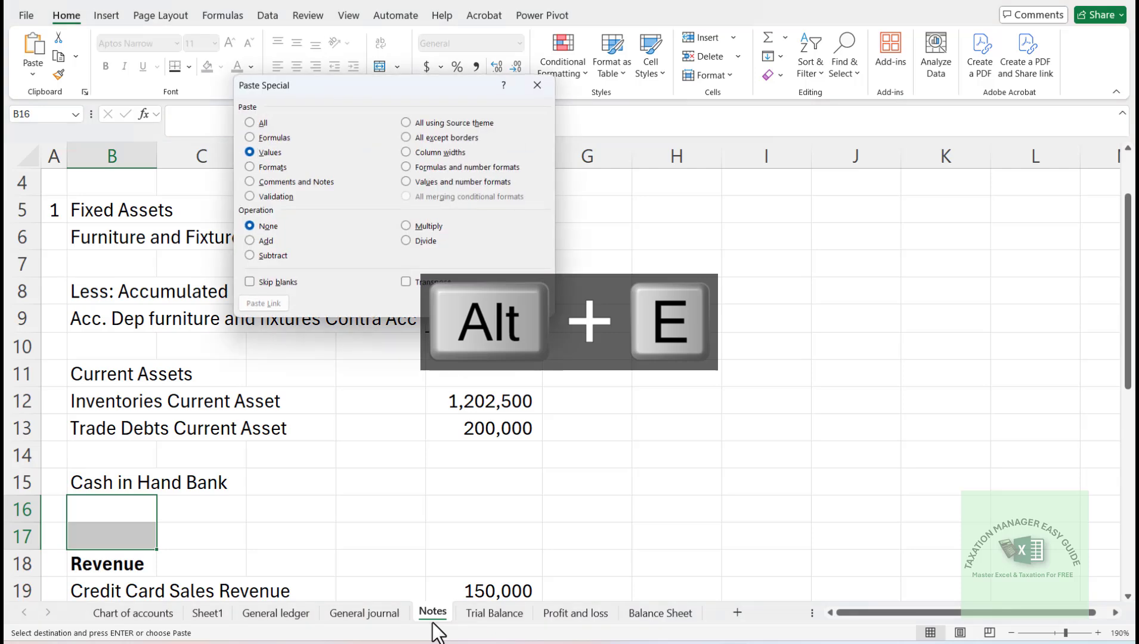
{"action": "key", "text": "Return"}
- Insert three entire blank rows above the Revenue heading in row 18
{"action": "key", "text": "Down"}
{"action": "key", "text": "Down"}
{"action": "key", "text": "Escape"}
{"action": "key", "text": "ctrl+shift+="}
{"action": "key", "text": "Down"}
{"action": "key", "text": "Down"}
{"action": "key", "text": "Down"}
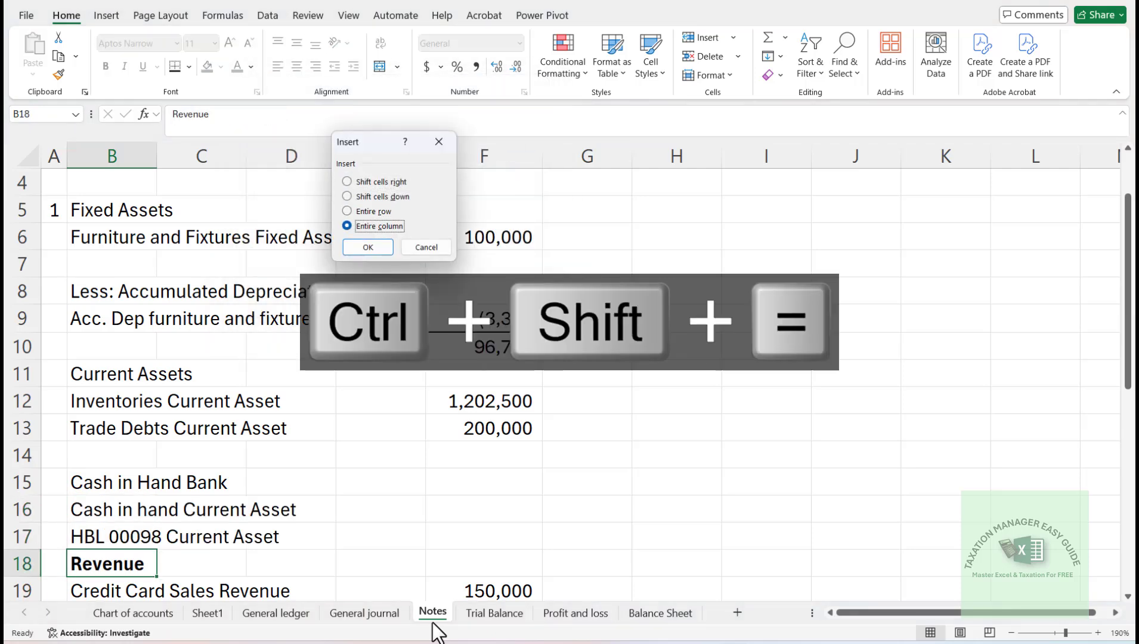
{"action": "key", "text": "Up"}
{"action": "key", "text": "Return"}
{"action": "key", "text": "F4"}
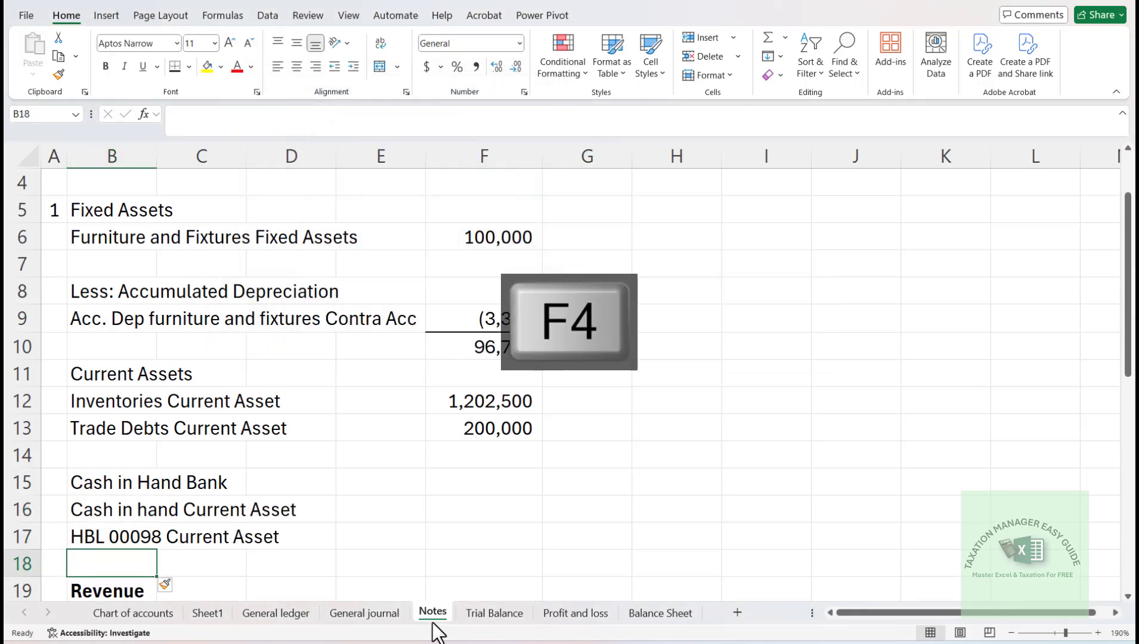
- Copy the VLOOKUP formula from F13 into F16:F17 for the cash in hand and HBL amounts
{"action": "key", "text": "Right"}
{"action": "key", "text": "Right"}
{"action": "key", "text": "Right"}
{"action": "key", "text": "Right"}
{"action": "key", "text": "Up"}
{"action": "key", "text": "Up"}
{"action": "key", "text": "Up"}
{"action": "key", "text": "Up"}
{"action": "key", "text": "Up"}
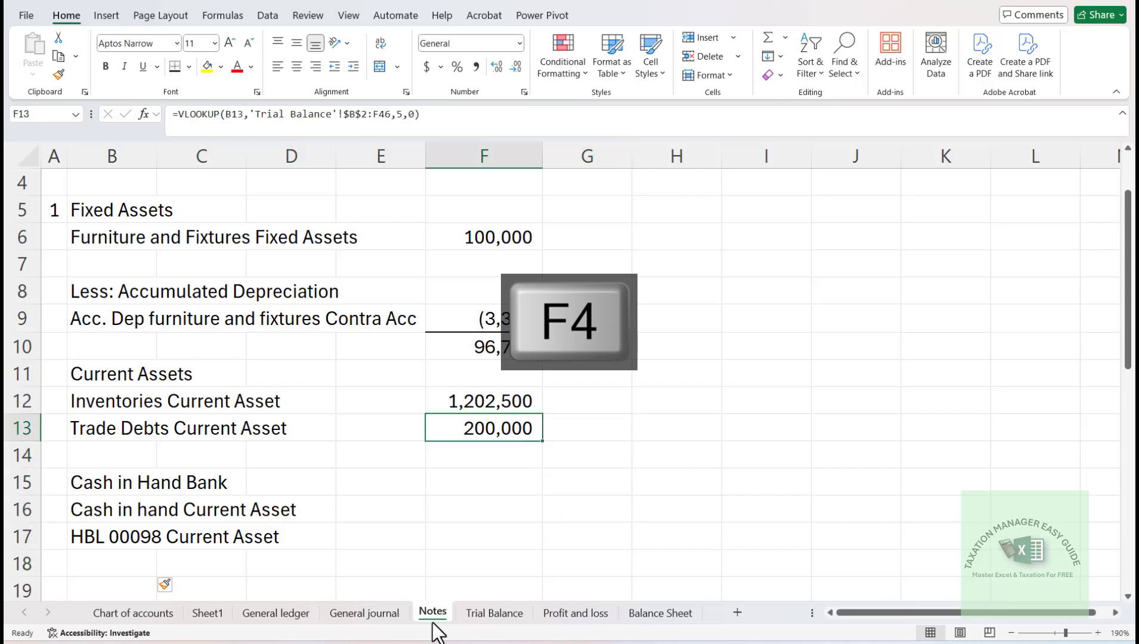
{"action": "key", "text": "ctrl+c"}
{"action": "key", "text": "Down"}
{"action": "key", "text": "Down"}
{"action": "key", "text": "Down"}
{"action": "key", "text": "shift+Down"}
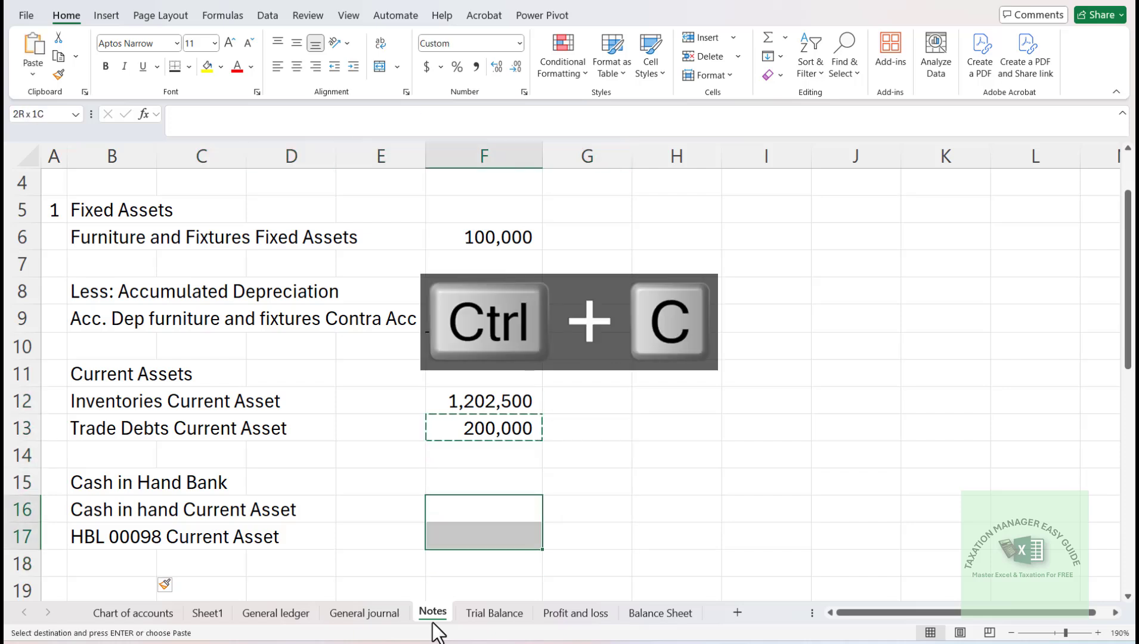
{"action": "key", "text": "Return"}
- Total the inventories and trade debts amounts in F14 with =SUM(F12:F13)
{"action": "key", "text": "Down"}
{"action": "key", "text": "Down"}
{"action": "key", "text": "Up"}
{"action": "key", "text": "Up"}
{"action": "key", "text": "Up"}
{"action": "key", "text": "Up"}
{"action": "key", "text": "Up"}
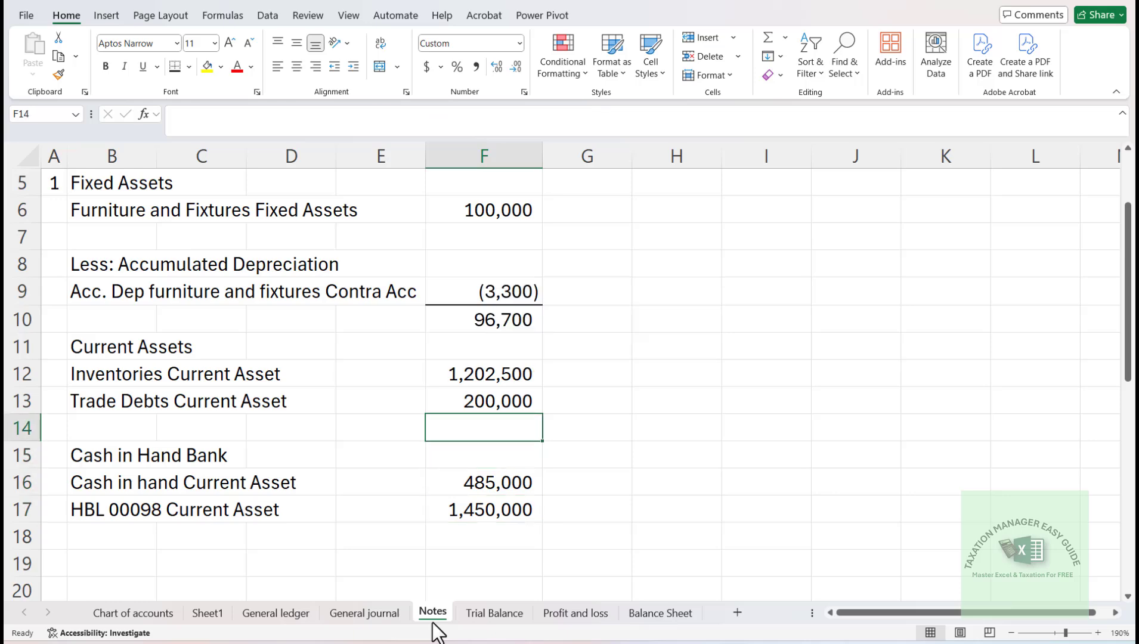
{"action": "key", "text": "alt+equal"}
{"action": "key", "text": "Return"}
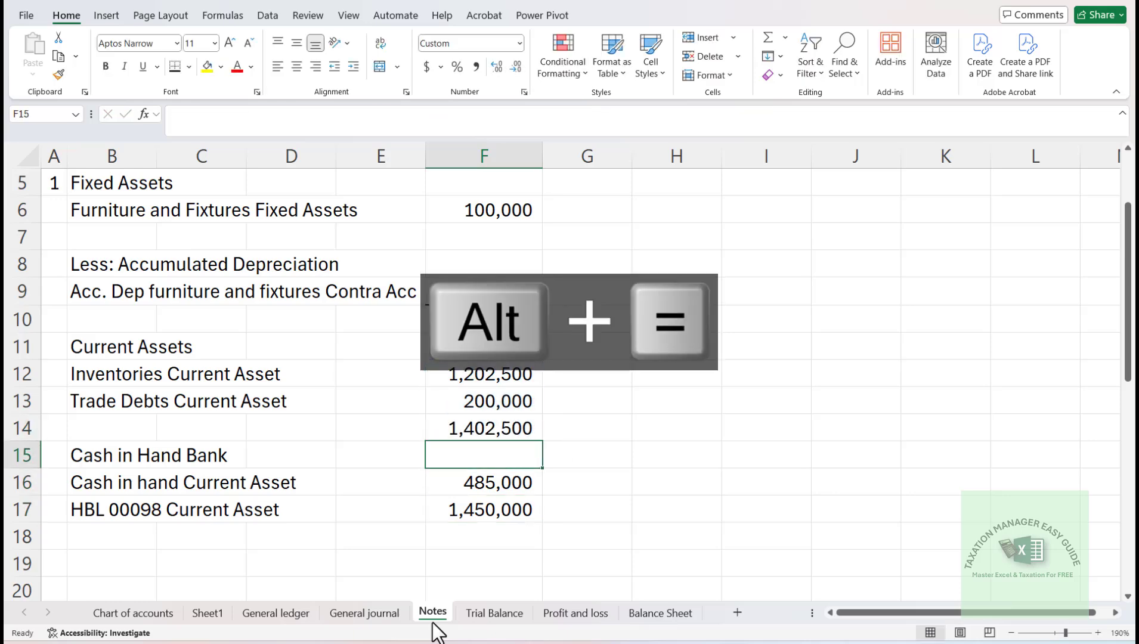
- Apply a top and double bottom border to the current assets total in F14 and the net fixed assets amount in F10
{"action": "key", "text": "Up"}
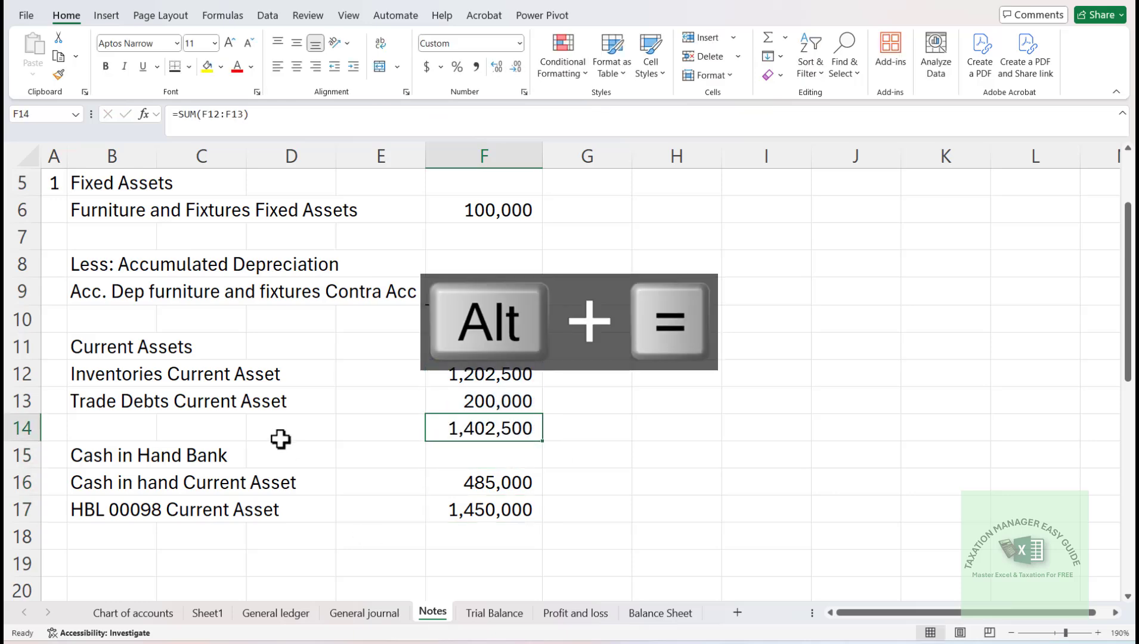
{"action": "left_click", "coordinate": [190, 66]}
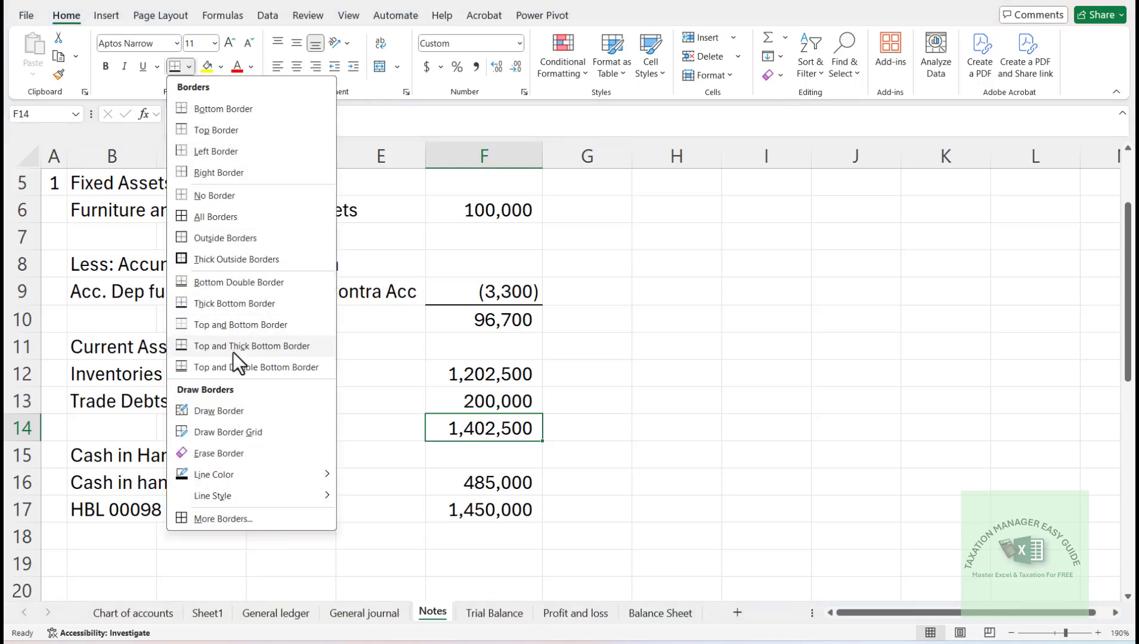
{"action": "left_click", "coordinate": [229, 368]}
{"action": "key", "text": "Up"}
{"action": "key", "text": "Up"}
{"action": "key", "text": "Up"}
{"action": "key", "text": "Up"}
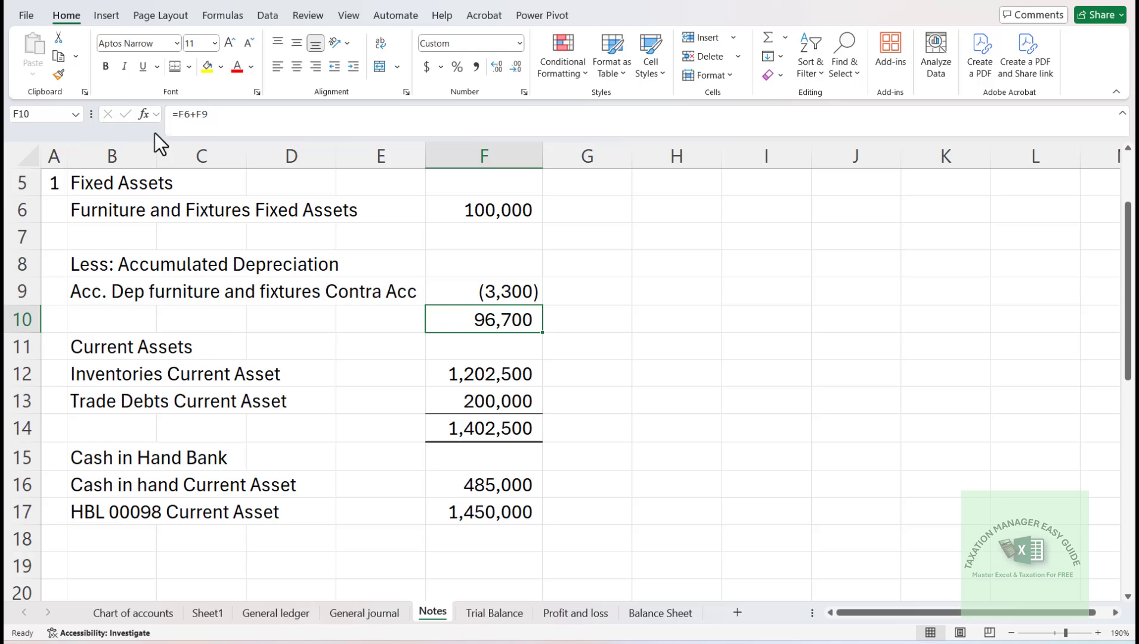
{"action": "left_click", "coordinate": [175, 66]}
- Total the cash and bank amounts in F18 with =SUM(F16:F17), and give the total a top and double bottom border
{"action": "key", "text": "Down"}
{"action": "key", "text": "Down"}
{"action": "key", "text": "Down"}
{"action": "key", "text": "Down"}
{"action": "key", "text": "Down"}
{"action": "key", "text": "Down"}
{"action": "key", "text": "Down"}
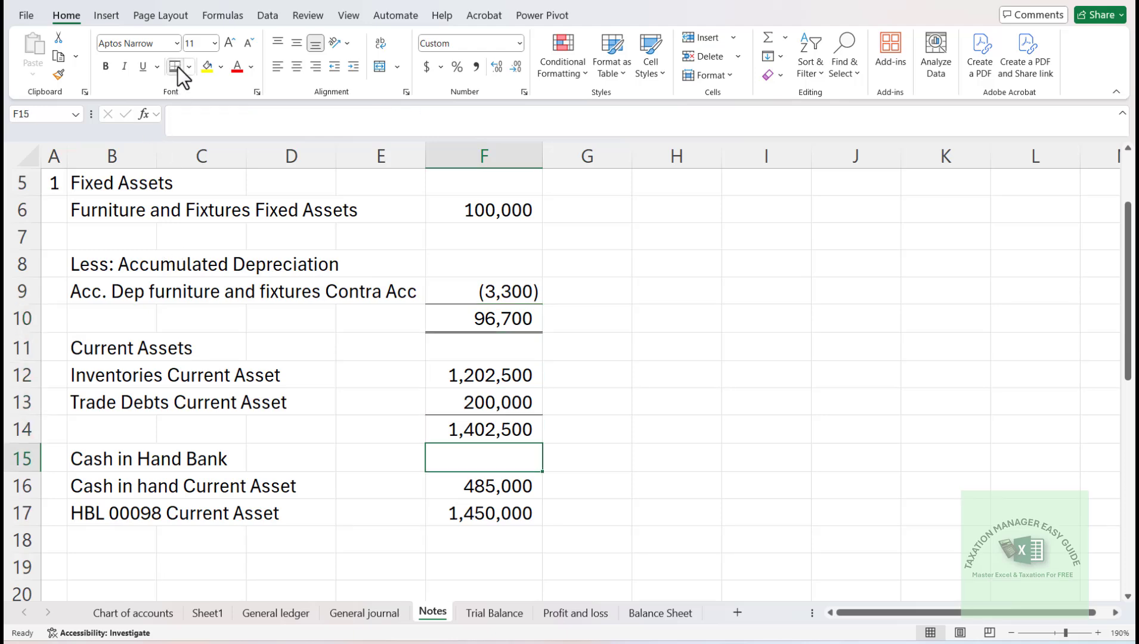
{"action": "key", "text": "Down"}
{"action": "key", "text": "alt+equal"}
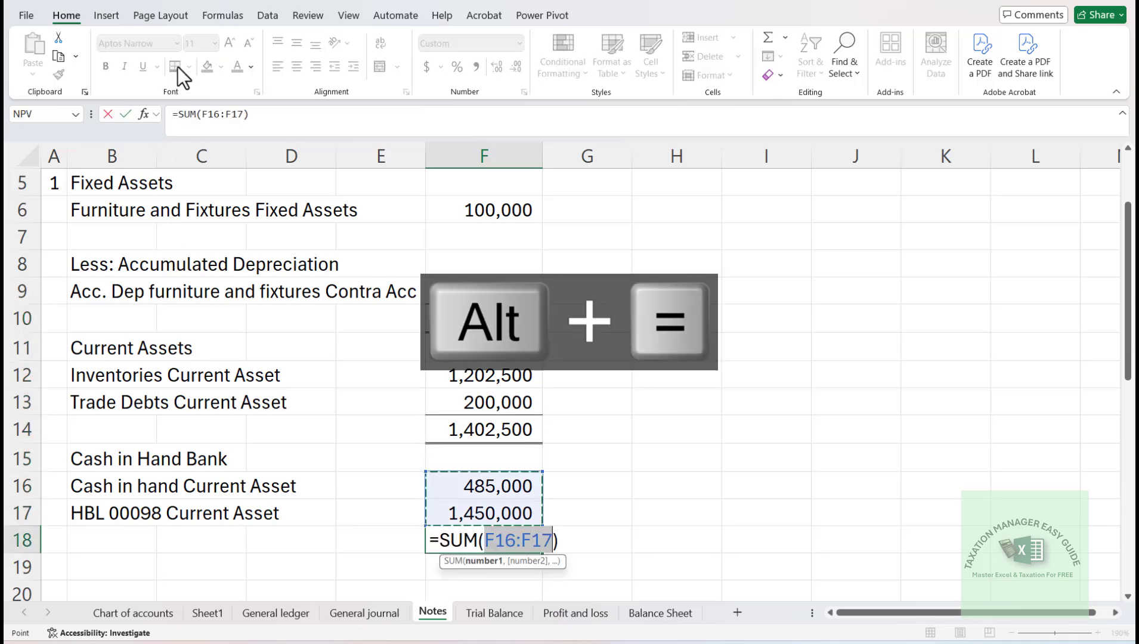
{"action": "key", "text": "alt+equal"}
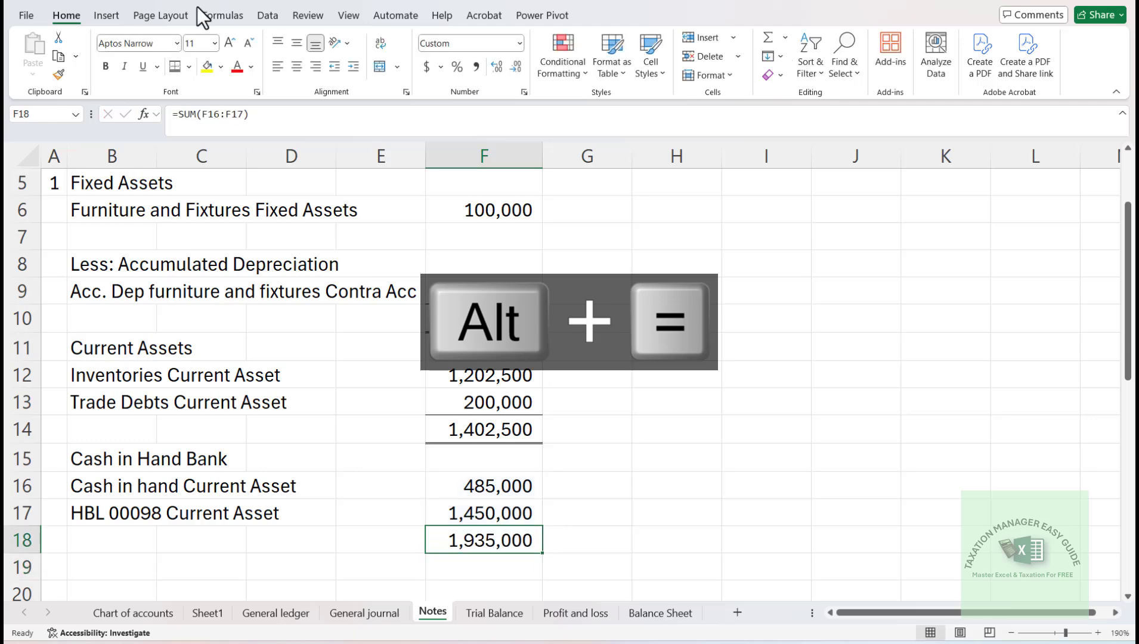
{"action": "left_click", "coordinate": [169, 64]}
- Insert several more entire blank rows at row 20, between the cash and bank total and the Revenue heading
{"action": "key", "text": "Down"}
{"action": "key", "text": "Down"}
{"action": "key", "text": "Down"}
{"action": "key", "text": "Down"}
{"action": "key", "text": "Down"}
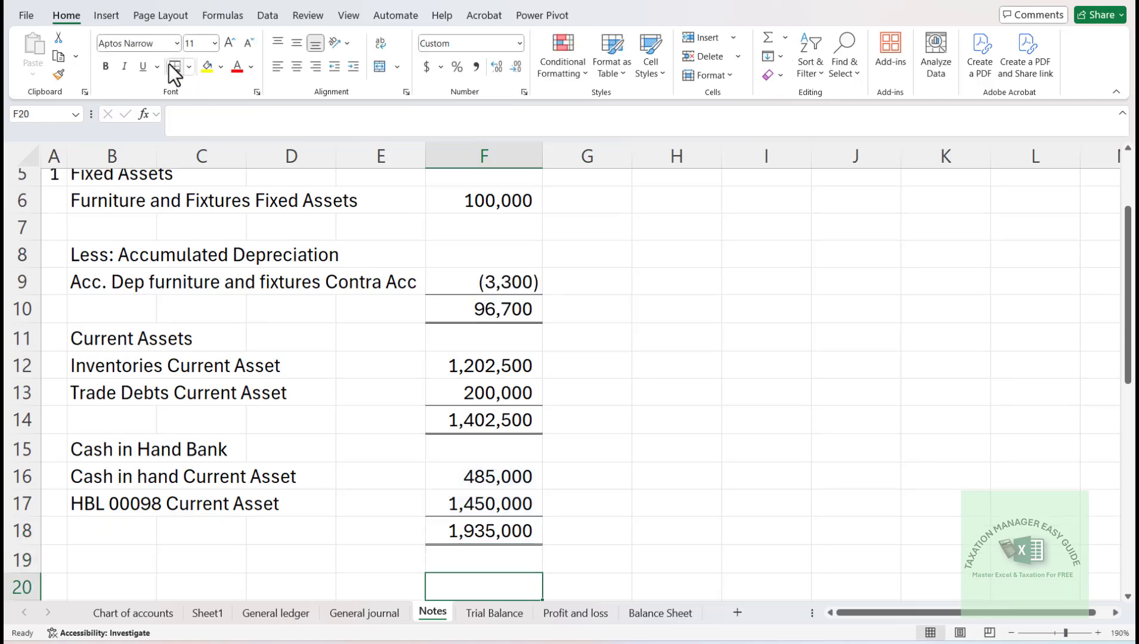
{"action": "key", "text": "Down"}
{"action": "key", "text": "Up"}
{"action": "key", "text": "Left"}
{"action": "key", "text": "Up"}
{"action": "key", "text": "Left"}
{"action": "key", "text": "Up"}
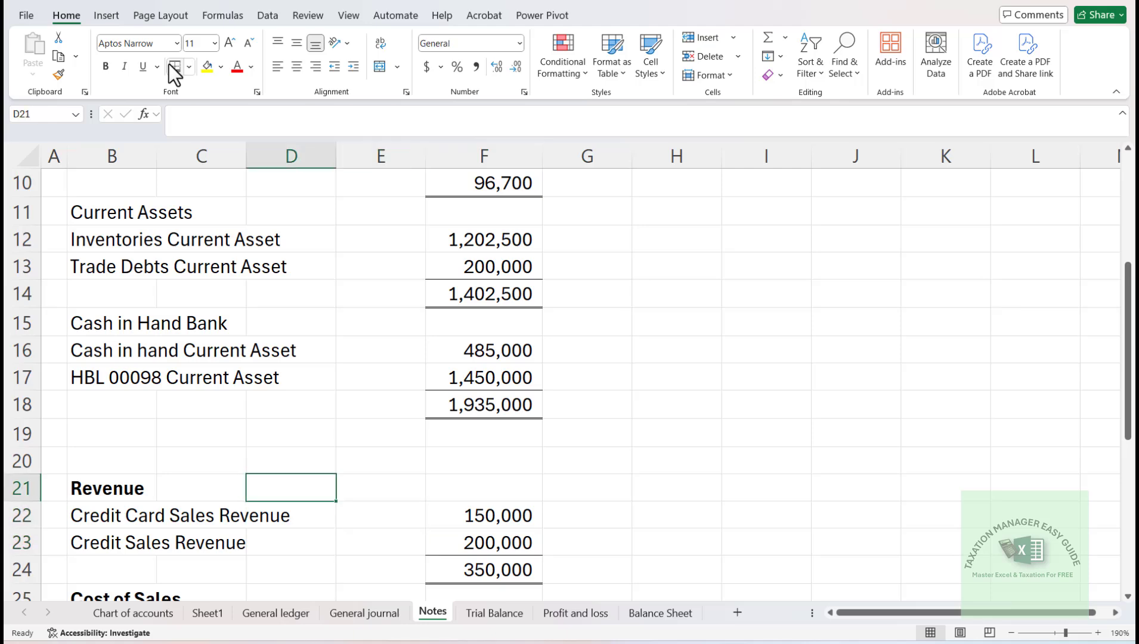
{"action": "key", "text": "Left"}
{"action": "key", "text": "Up"}
{"action": "key", "text": "Left"}
{"action": "key", "text": "Up"}
{"action": "key", "text": "Down"}
{"action": "key", "text": "Left"}
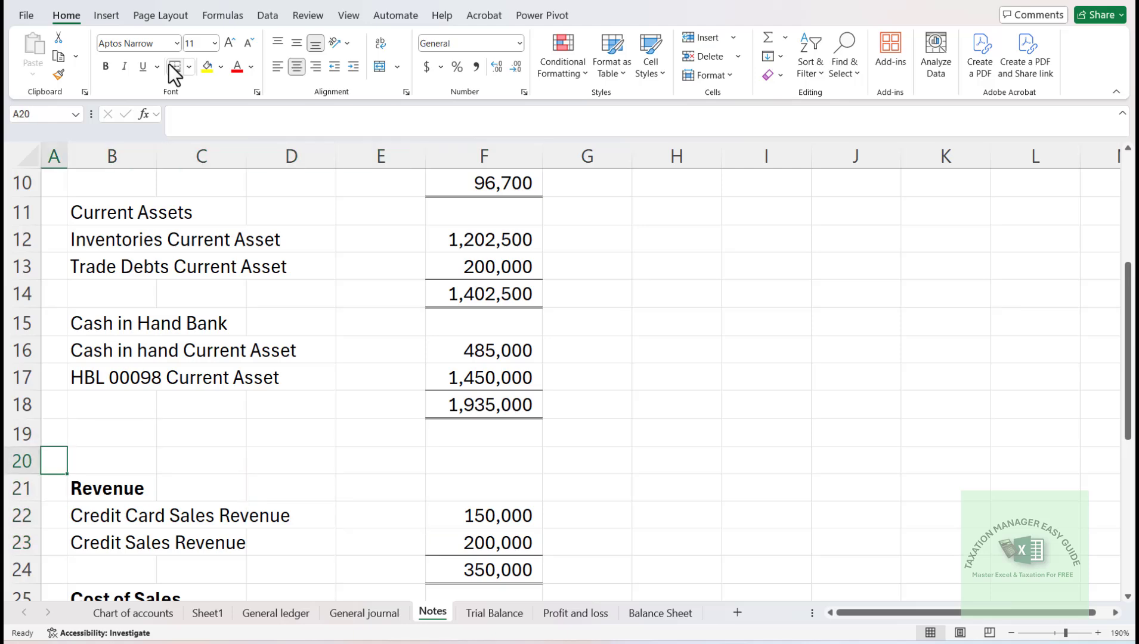
{"action": "key", "text": "ctrl+shift+equal"}
{"action": "key", "text": "Down"}
{"action": "key", "text": "Return"}
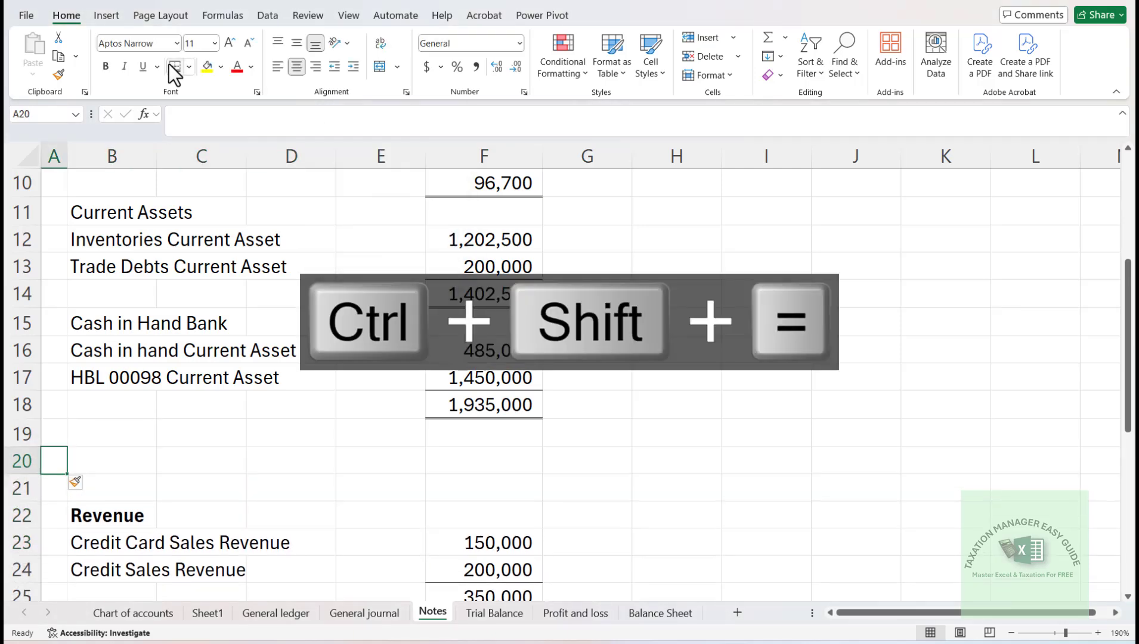
{"action": "key", "text": "F4"}
{"action": "key", "text": "F4"}
{"action": "key", "text": "F4"}
{"action": "key", "text": "F4"}
{"action": "key", "text": "F4"}
{"action": "key", "text": "F4"}
{"action": "key", "text": "F4"}
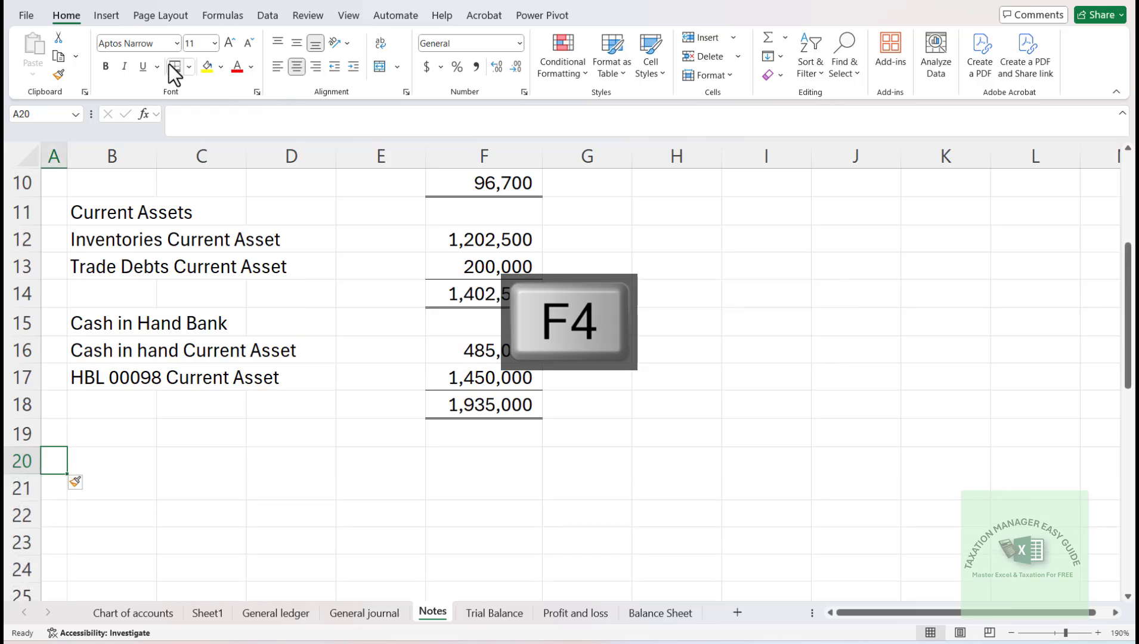
- Enter the heading "Equity" in B20 of the Notes sheet
{"action": "key", "text": "Right"}
{"action": "key", "text": "Down"}
{"action": "key", "text": "Down"}
{"action": "key", "text": "Right"}
{"action": "key", "text": "Up"}
{"action": "key", "text": "Left"}
{"action": "key", "text": "Left"}
{"action": "key", "text": "Right"}
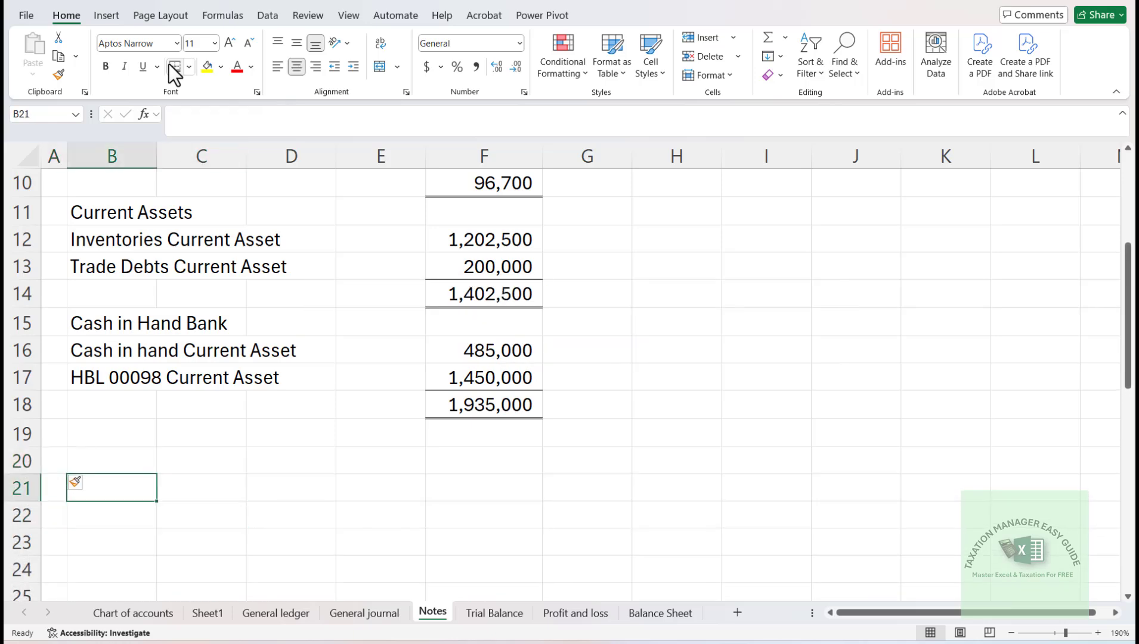
{"action": "key", "text": "Up"}
{"action": "key", "text": "Left"}
{"action": "key", "text": "Right"}
{"action": "type", "text": "E"}
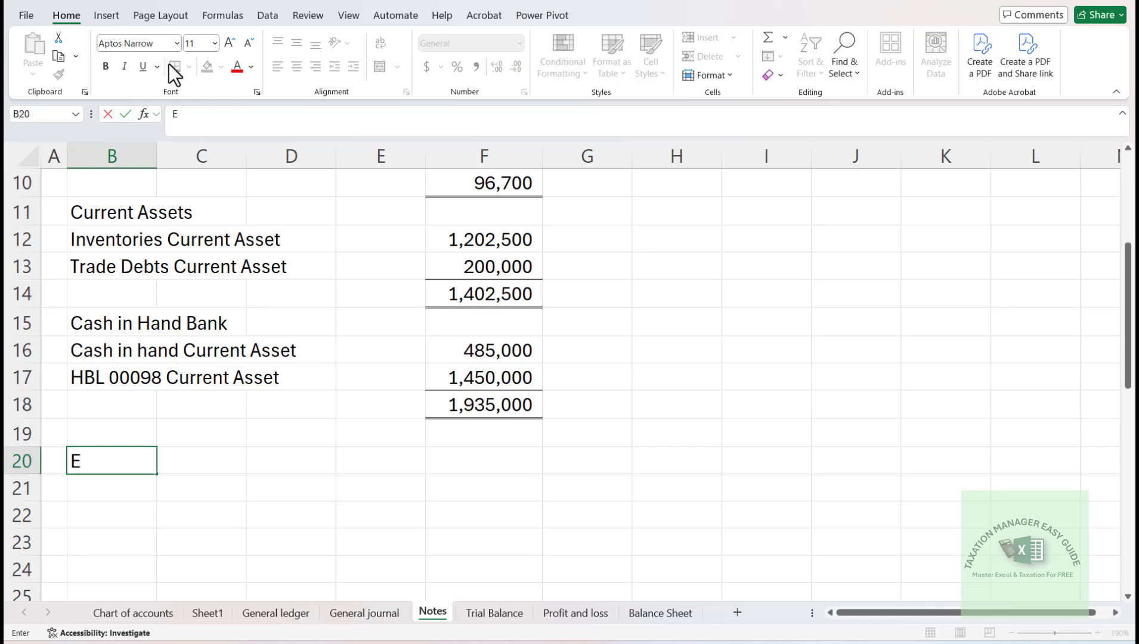
{"action": "type", "text": "qui"}
{"action": "key", "text": "BackSpace"}
{"action": "key", "text": "BackSpace"}
{"action": "key", "text": "BackSpace"}
{"action": "type", "text": "uuity"}
{"action": "key", "text": "Return"}
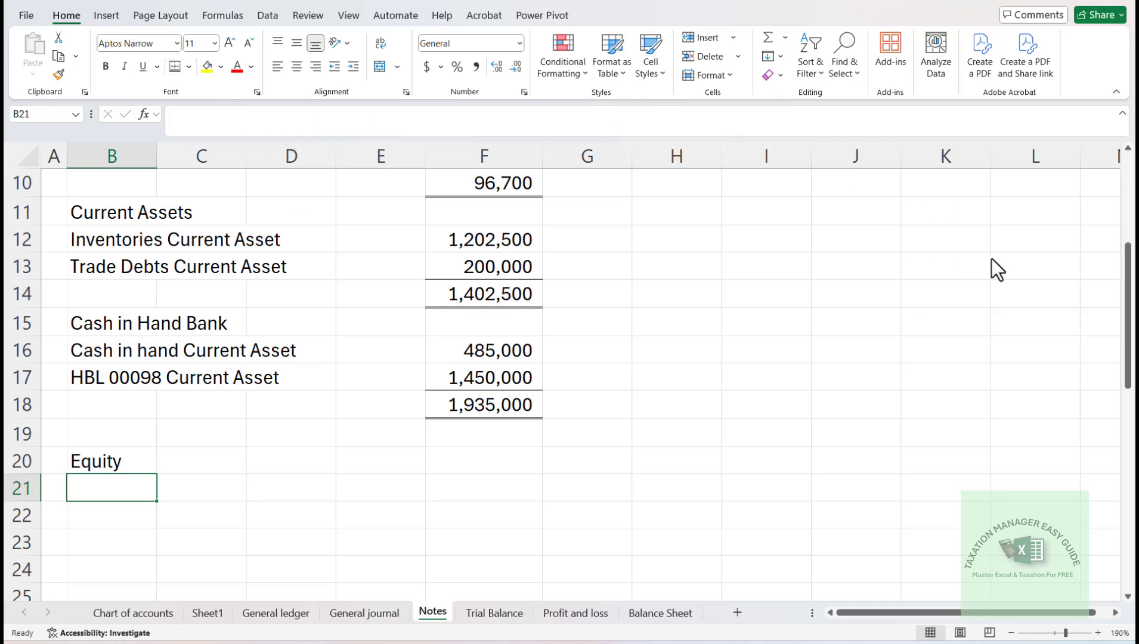
- Copy the Equity Partner A, B and C account names from B16:B18 of the Trial Balance sheet
{"action": "left_click", "coordinate": [987, 239]}
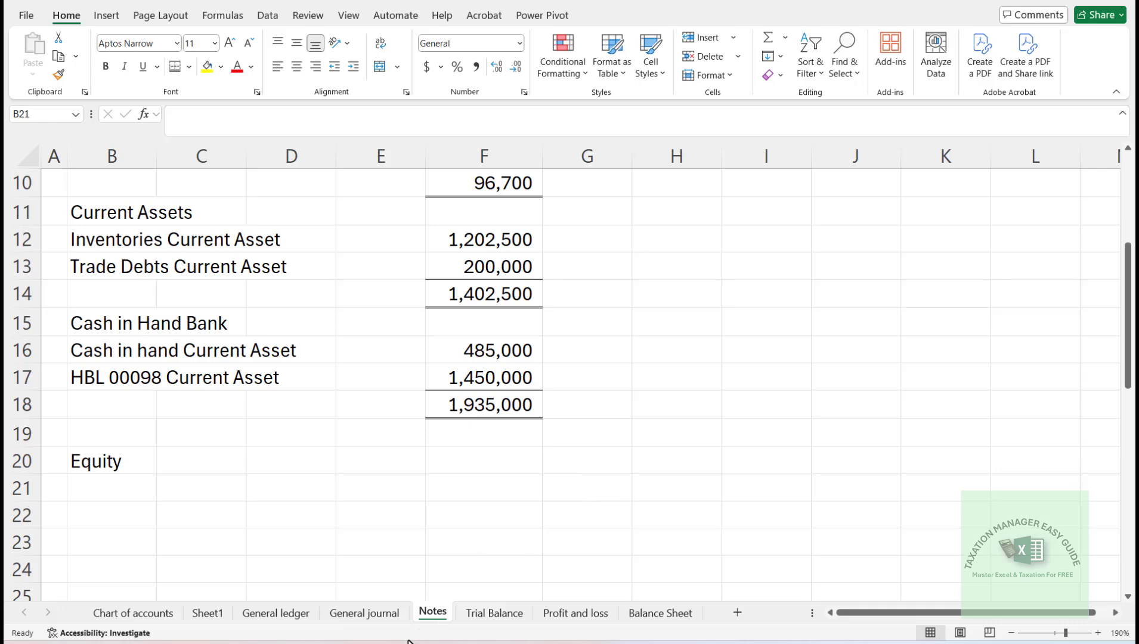
{"action": "left_click", "coordinate": [506, 611]}
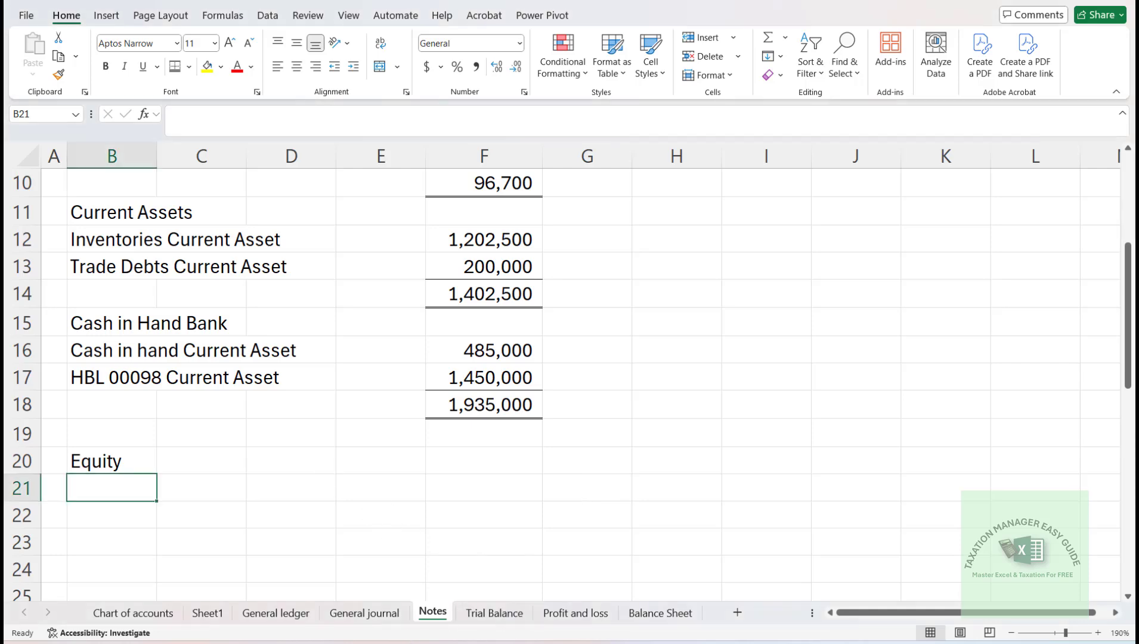
{"action": "left_click", "coordinate": [488, 615]}
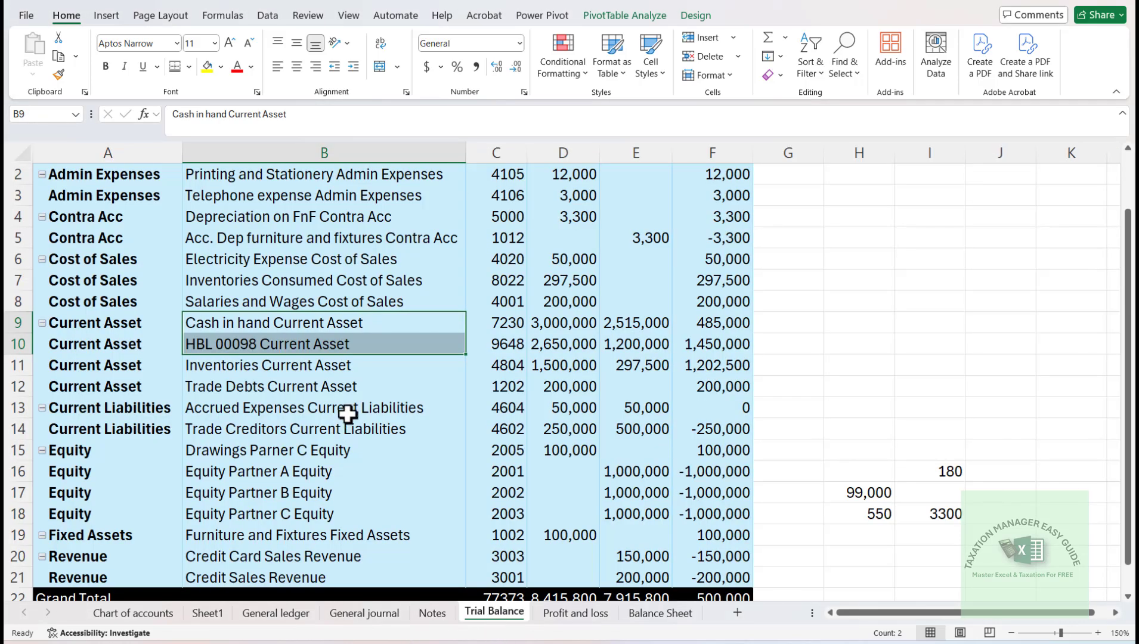
{"action": "left_click", "coordinate": [226, 450]}
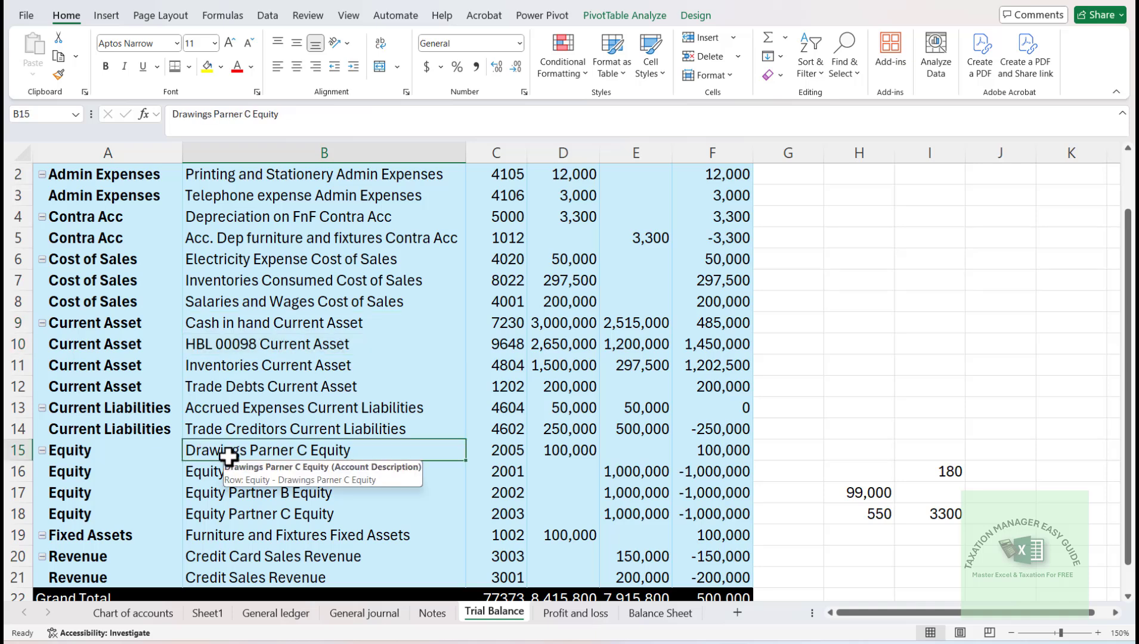
{"action": "left_click", "coordinate": [228, 462]}
{"action": "key", "text": "shift+Down"}
{"action": "key", "text": "shift+Down"}
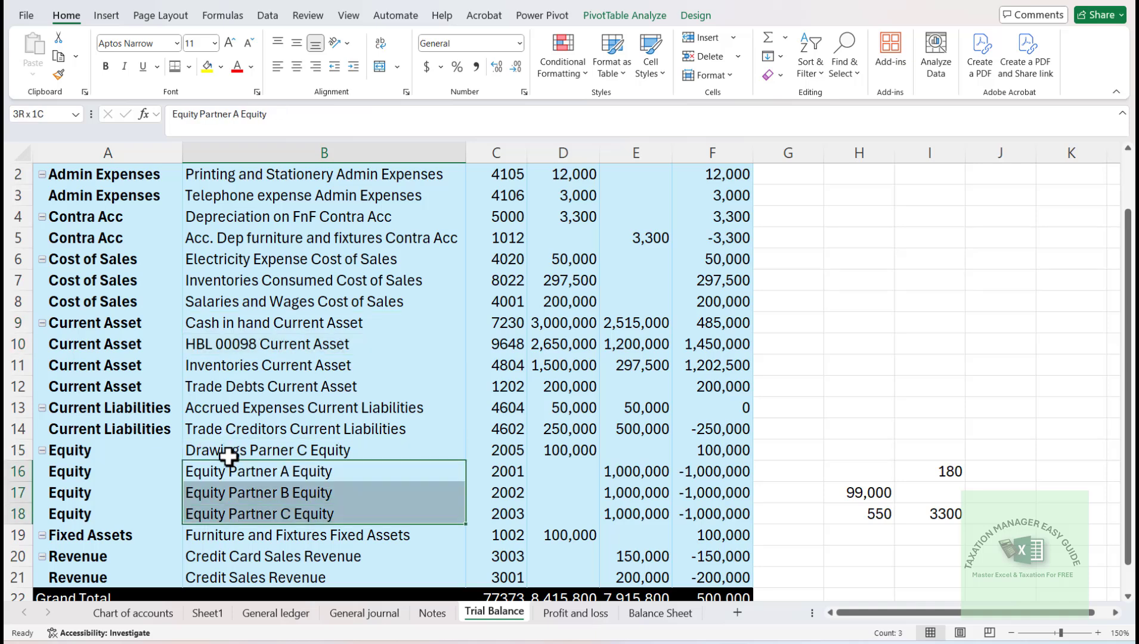
{"action": "key", "text": "ctrl+c"}
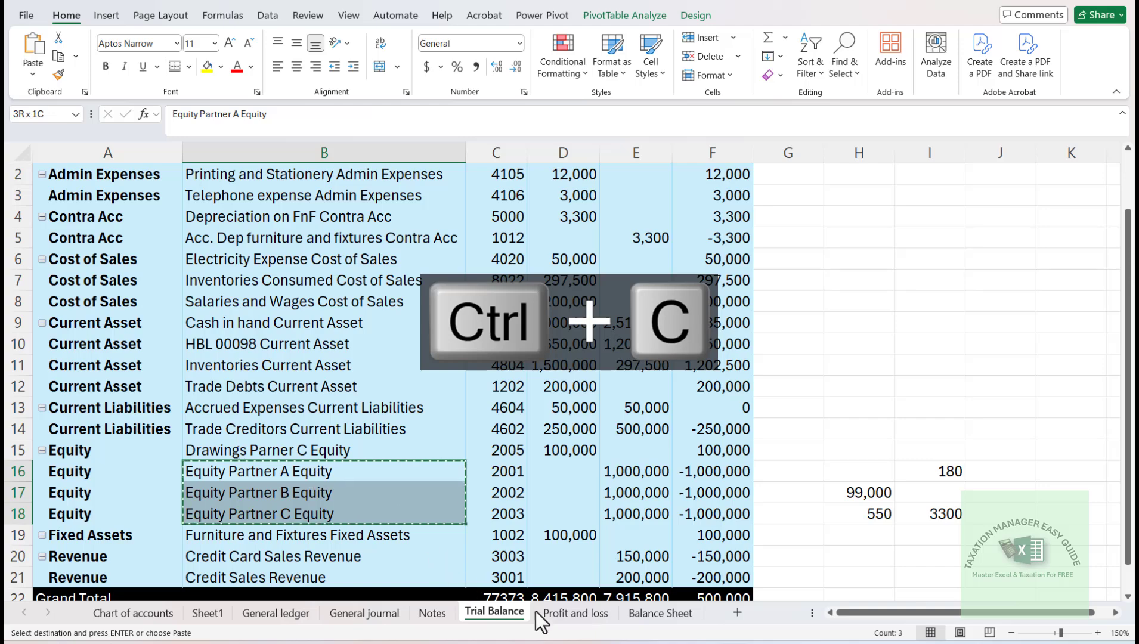
- Paste the copied partner equity names as values into the Notes sheet, starting at B22 below the Equity heading
{"action": "left_click", "coordinate": [661, 615]}
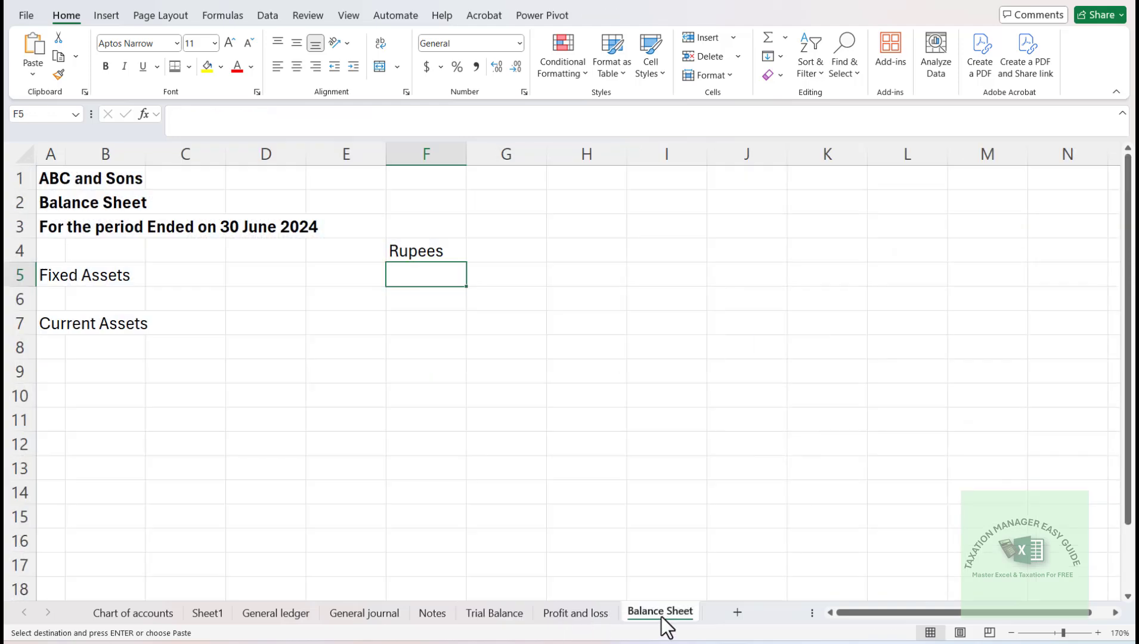
{"action": "left_click", "coordinate": [444, 614]}
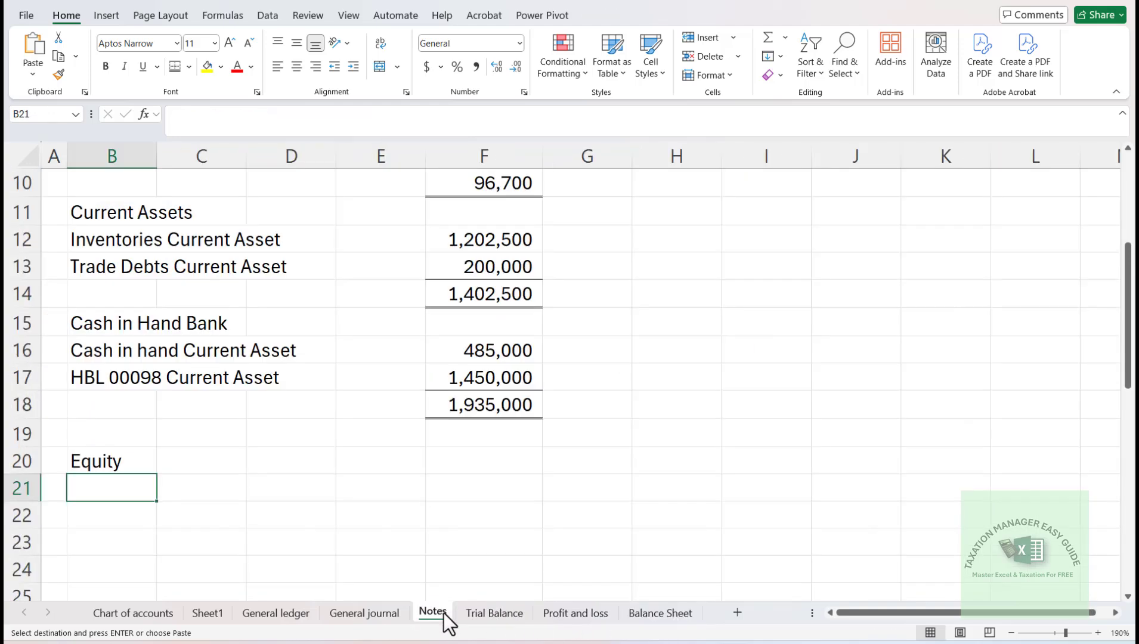
{"action": "key", "text": "Down"}
{"action": "key", "text": "alt+e"}
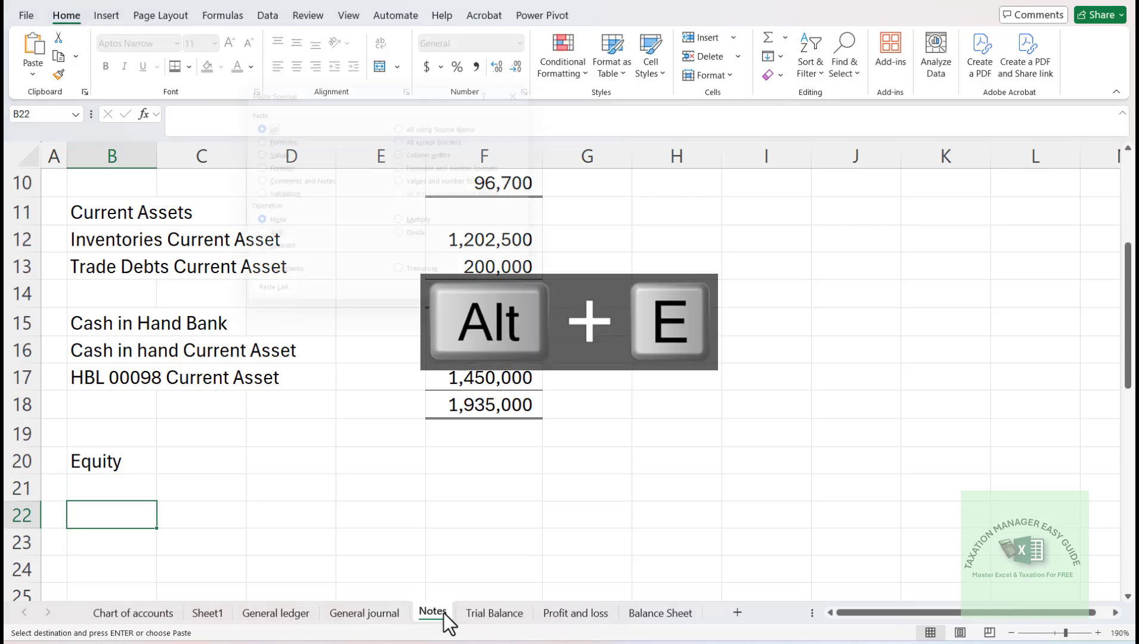
{"action": "key", "text": "s"}
{"action": "key", "text": "Return"}
{"action": "key", "text": "Down"}
{"action": "key", "text": "Down"}
{"action": "key", "text": "Down"}
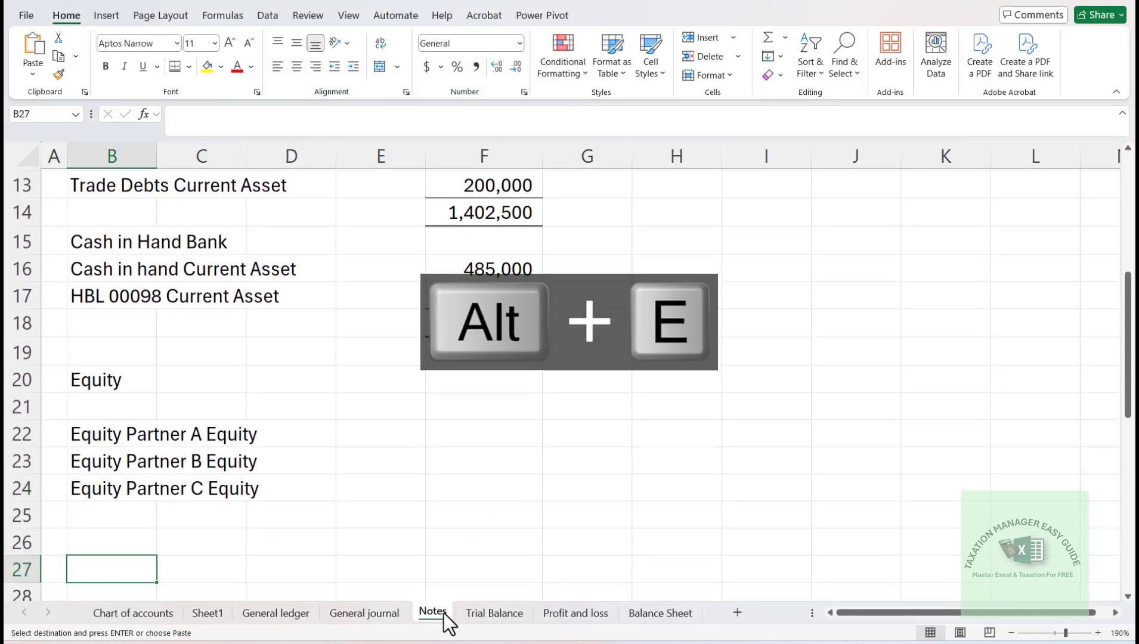
- Insert two entire blank rows above the Equity Partner B line
{"action": "key", "text": "Up"}
{"action": "key", "text": "Up"}
{"action": "key", "text": "Up"}
{"action": "key", "text": "Up"}
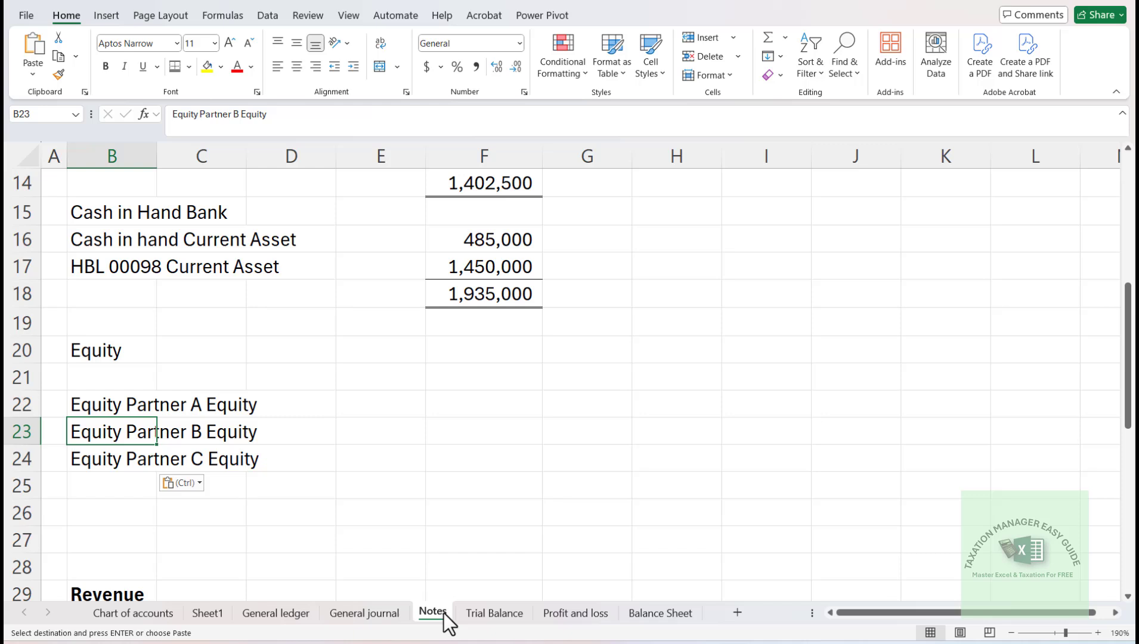
{"action": "key", "text": "ctrl+shift+equal"}
{"action": "key", "text": "Down"}
{"action": "key", "text": "Down"}
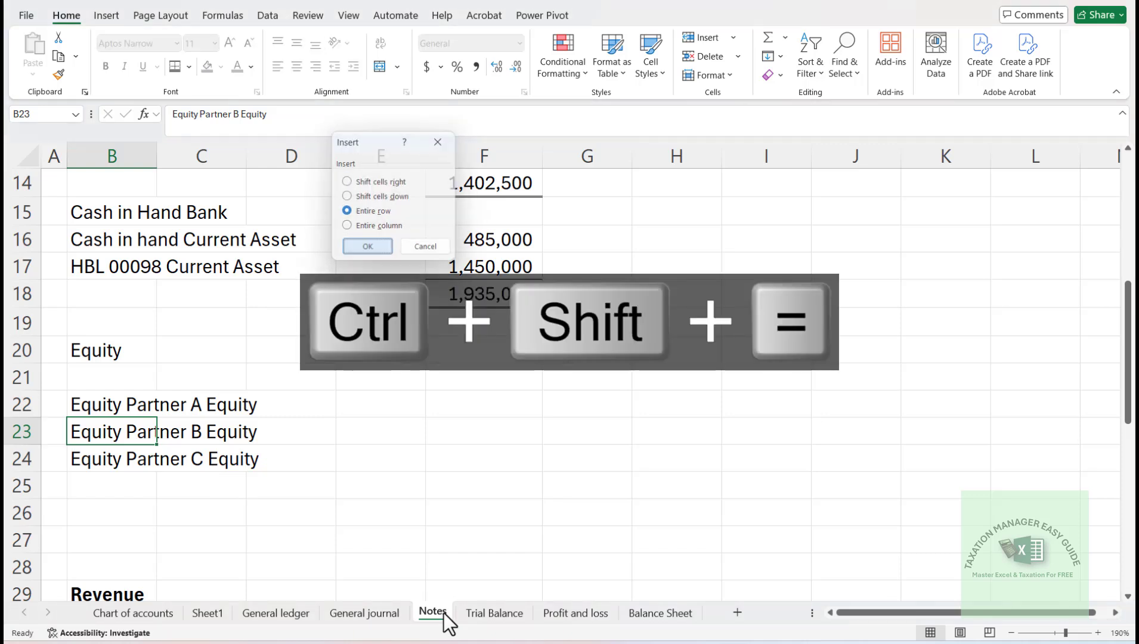
{"action": "key", "text": "Return"}
{"action": "key", "text": "F4"}
- Insert two entire blank rows above the Equity Partner C line
{"action": "key", "text": "Down"}
{"action": "key", "text": "Down"}
{"action": "key", "text": "Down"}
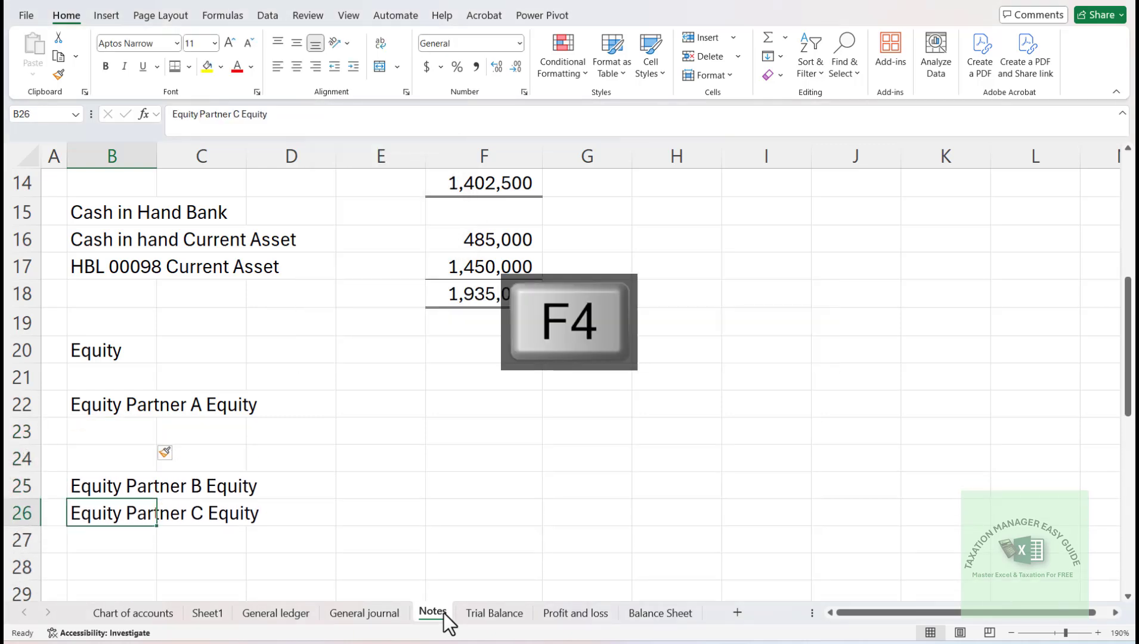
{"action": "key", "text": "F4"}
{"action": "key", "text": "Down"}
{"action": "key", "text": "Up"}
{"action": "key", "text": "F4"}
- Copy the drawings equity account name from B15 of the Trial Balance sheet
{"action": "key", "text": "Up"}
{"action": "key", "text": "Up"}
{"action": "key", "text": "Up"}
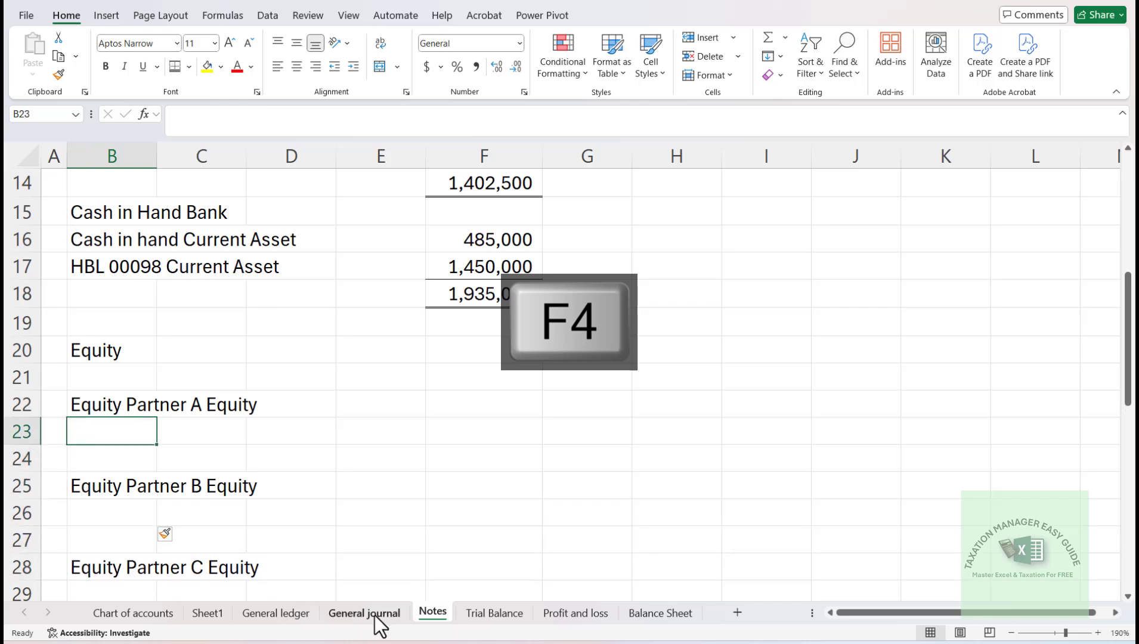
{"action": "left_click", "coordinate": [493, 608]}
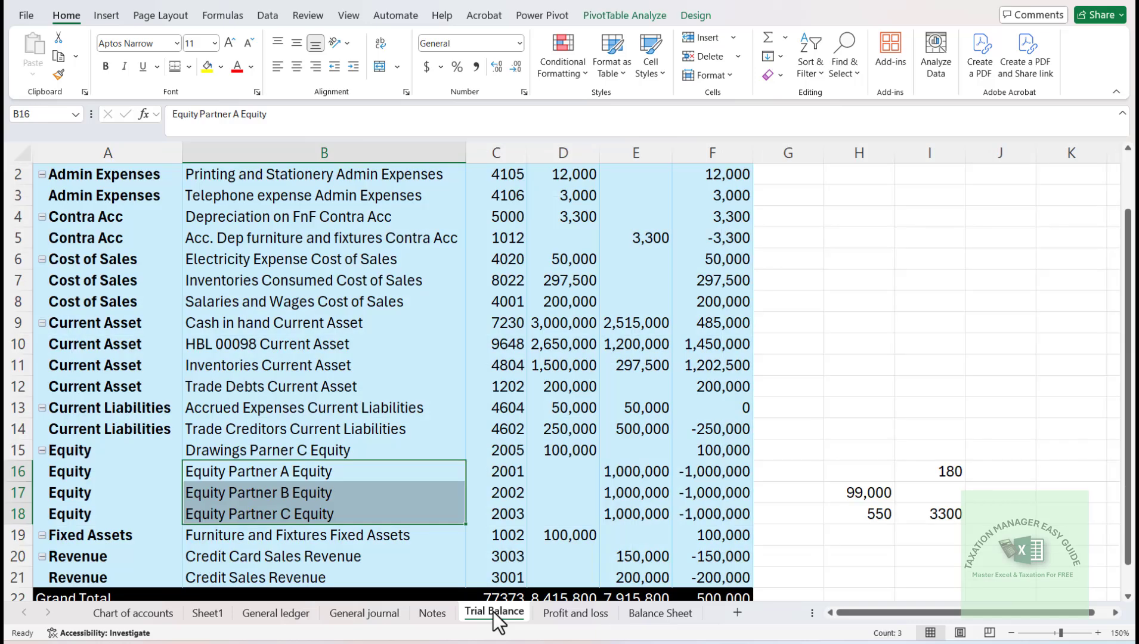
{"action": "key", "text": "Up"}
{"action": "key", "text": "ctrl+c"}
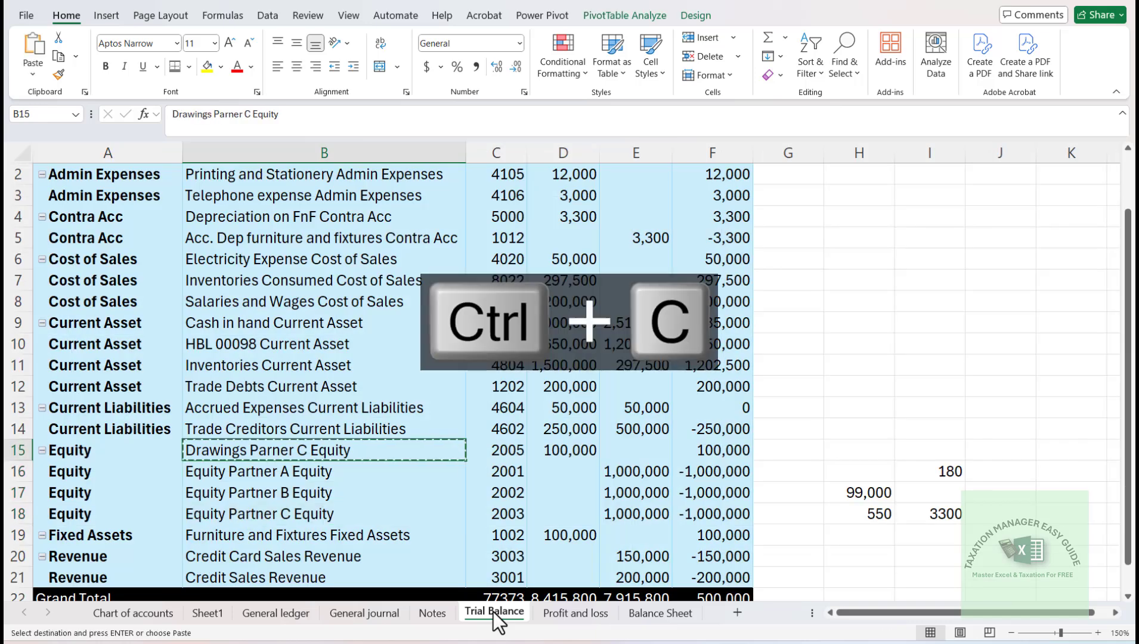
- Paste the drawings account name as values only into B23 of the Notes sheet, below Equity Partner A
{"action": "left_click", "coordinate": [562, 614]}
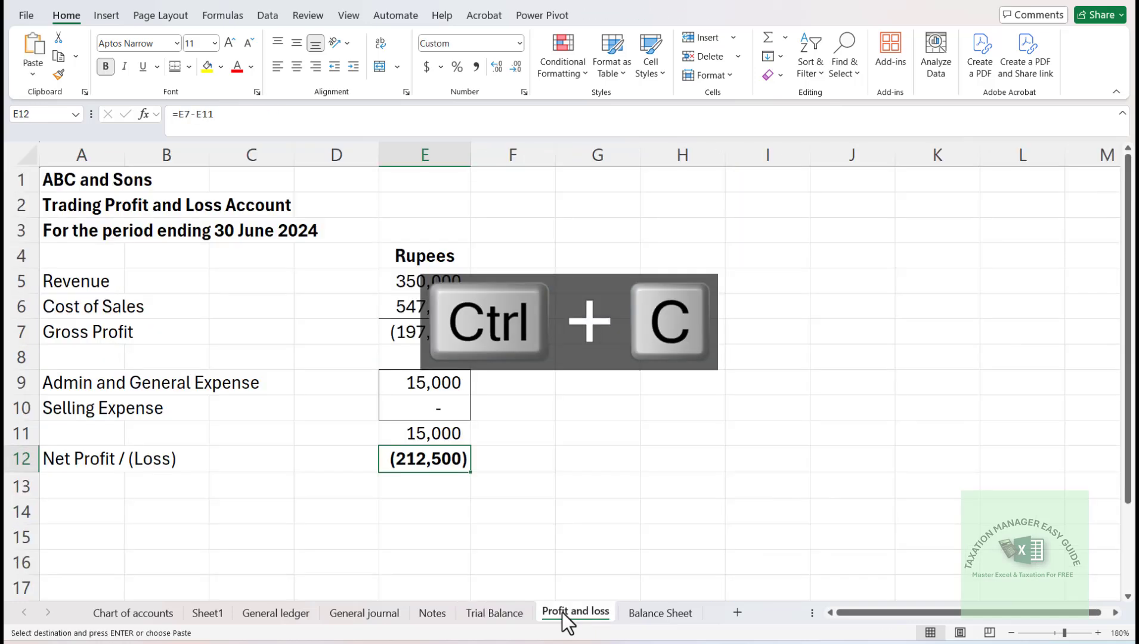
{"action": "left_click", "coordinate": [433, 619]}
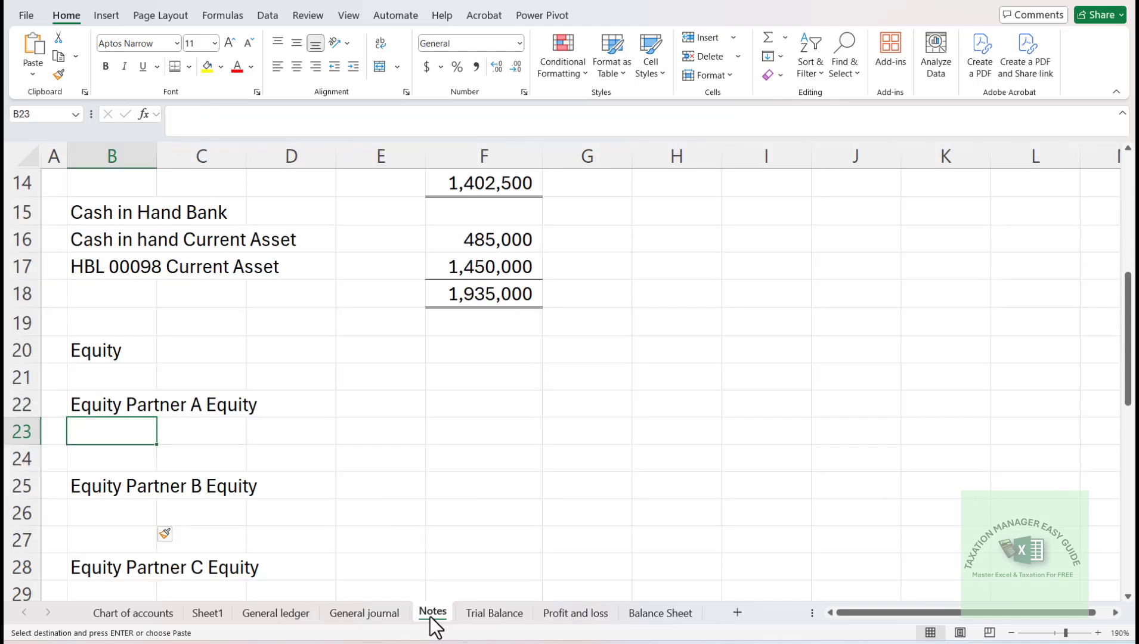
{"action": "key", "text": "Return"}
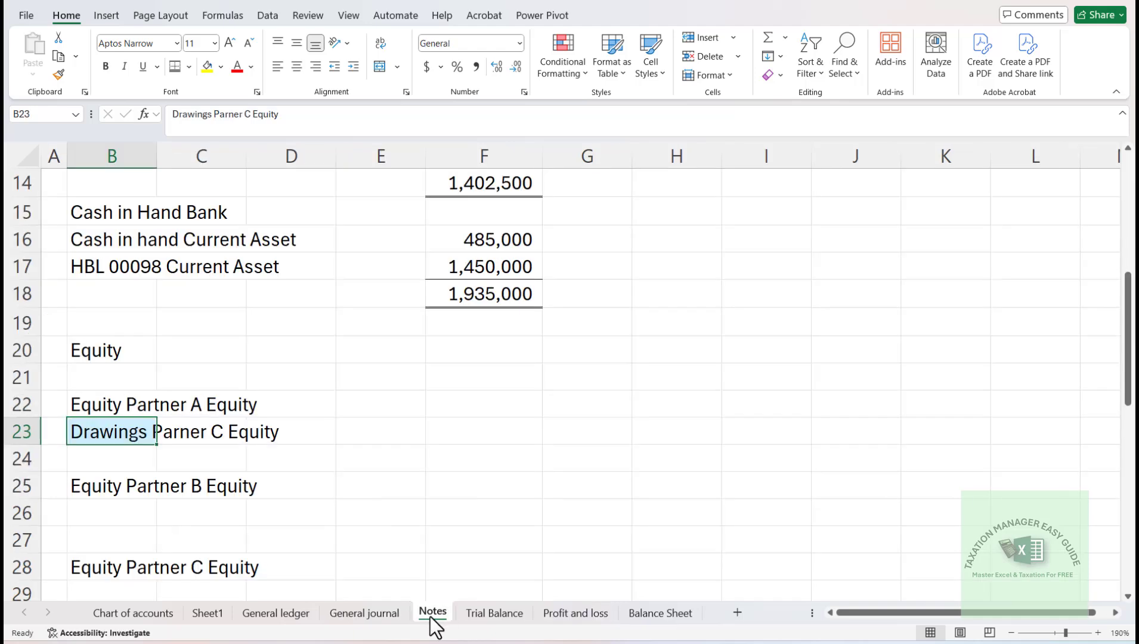
{"action": "key", "text": "ctrl+z"}
{"action": "key", "text": "alt+e"}
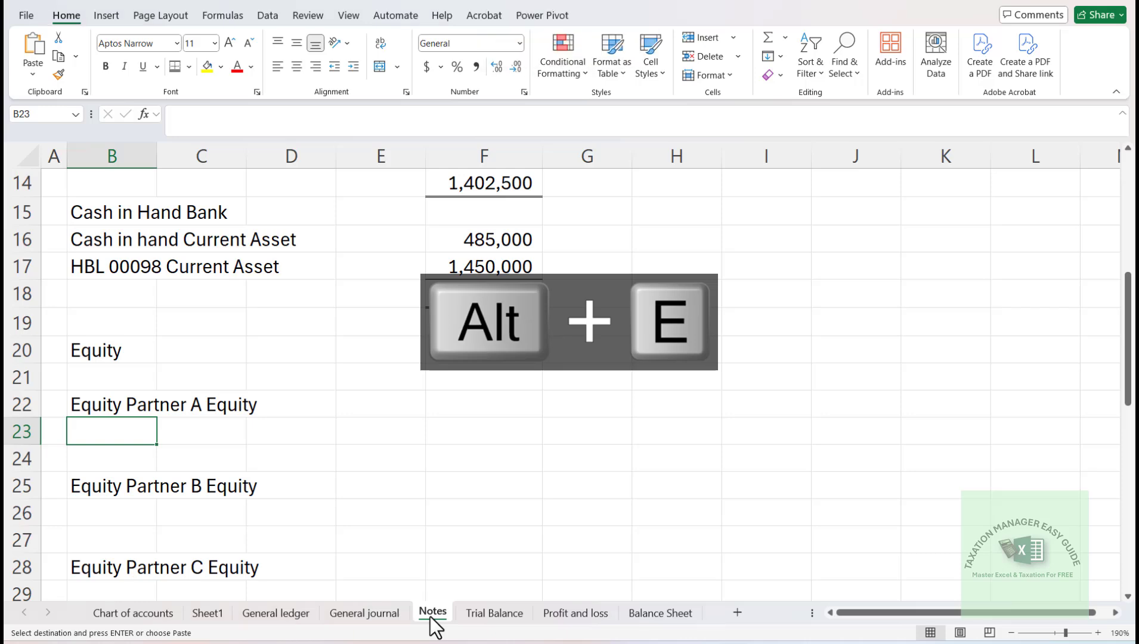
{"action": "key", "text": "s"}
{"action": "key", "text": "v"}
{"action": "key", "text": "Return"}
- Add the prefix "Less: " to the drawings label in B23
{"action": "key", "text": "F2"}
{"action": "key", "text": "Home"}
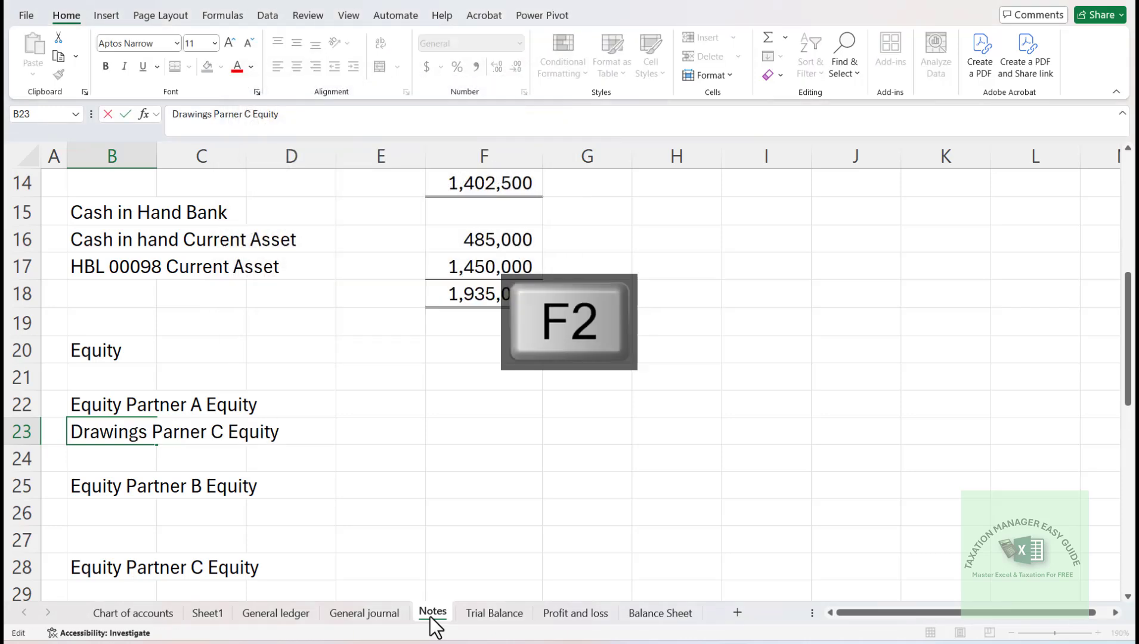
{"action": "type", "text": "Ls"}
{"action": "key", "text": "BackSpace"}
{"action": "type", "text": "ess:"}
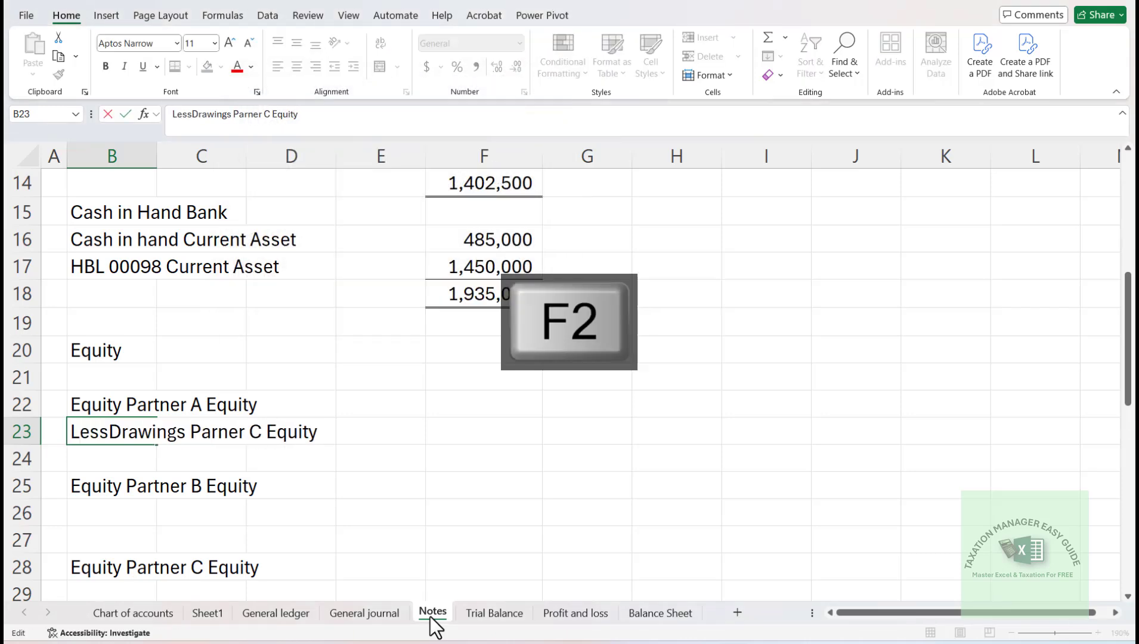
{"action": "key", "text": "Return"}
- Enter "Less: Drawings" in B26 below the Equity Partner B line
{"action": "key", "text": "Down"}
{"action": "key", "text": "Down"}
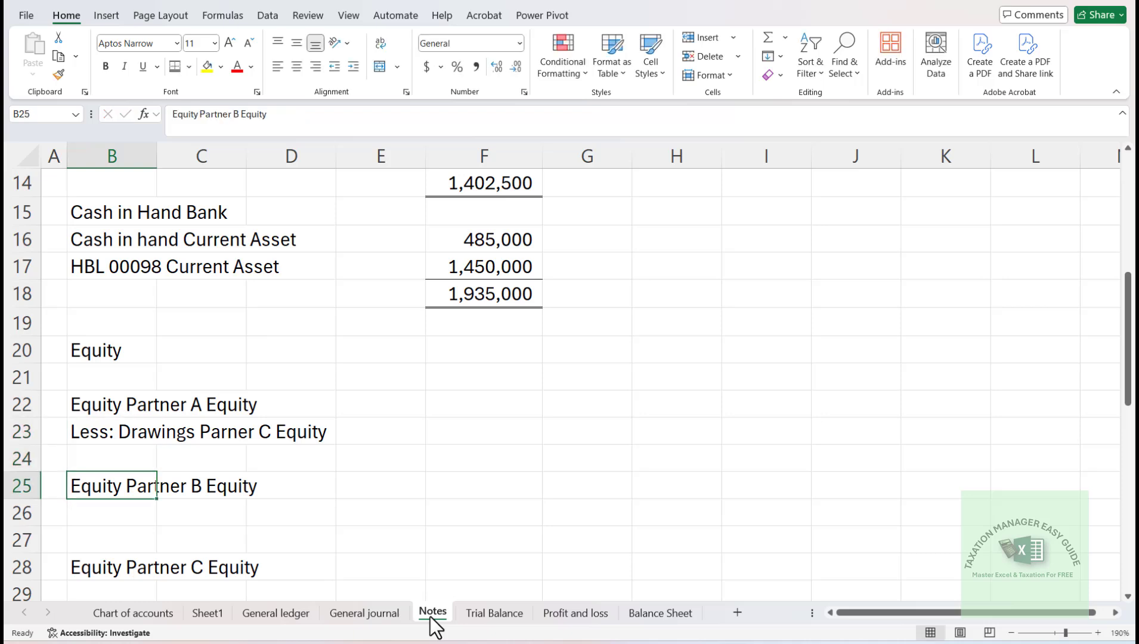
{"action": "type", "text": "L"}
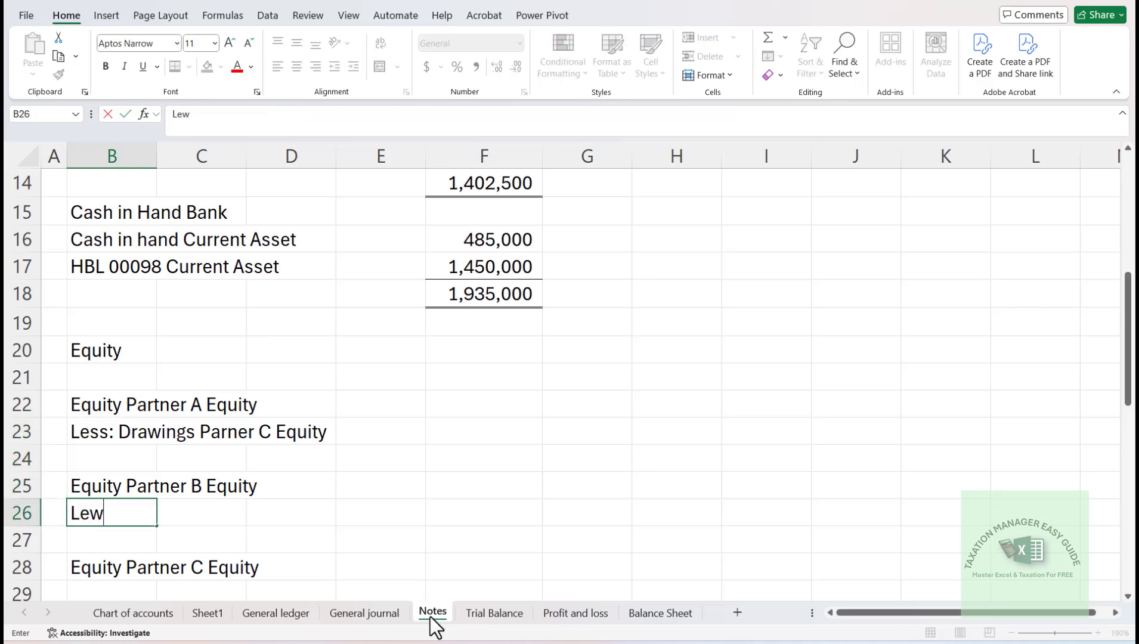
{"action": "type", "text": "ess: Drawings"}
{"action": "key", "text": "Return"}
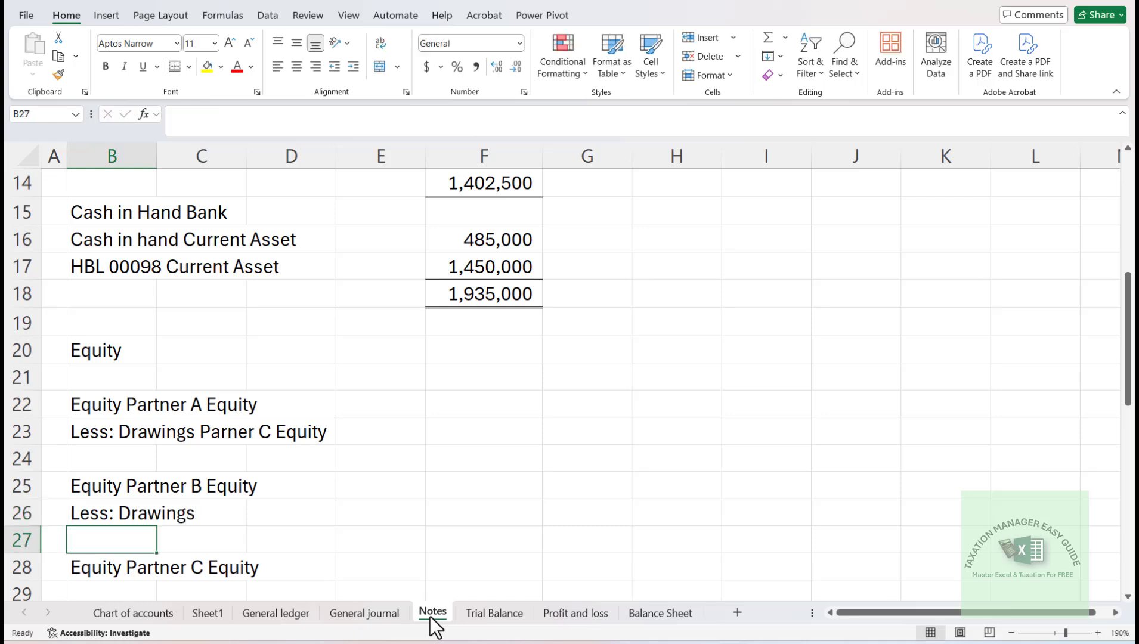
- Enter "Less: Drawings" in B29 below the Equity Partner C line
{"action": "key", "text": "Down"}
{"action": "key", "text": "Down"}
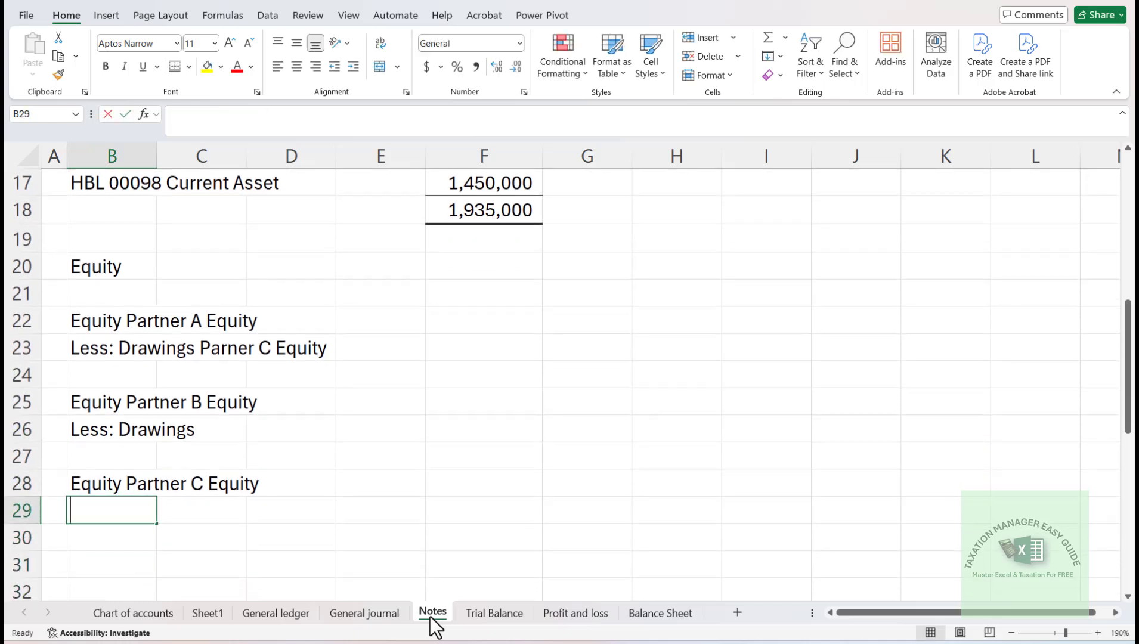
{"action": "type", "text": "Less: Dra"}
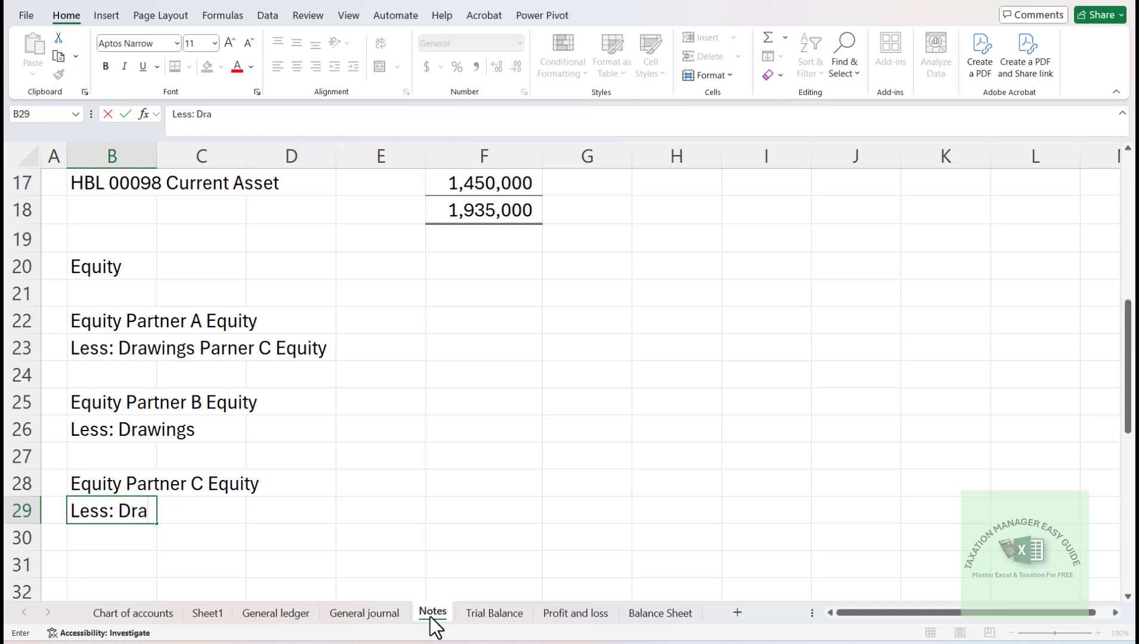
{"action": "type", "text": "wings"}
{"action": "key", "text": "Return"}
- Copy the VLOOKUP formula from the Inventories amount in F12
{"action": "key", "text": "Up"}
{"action": "key", "text": "Up"}
{"action": "key", "text": "Up"}
{"action": "key", "text": "Up"}
{"action": "key", "text": "Up"}
{"action": "key", "text": "Up"}
{"action": "key", "text": "Up"}
{"action": "key", "text": "Up"}
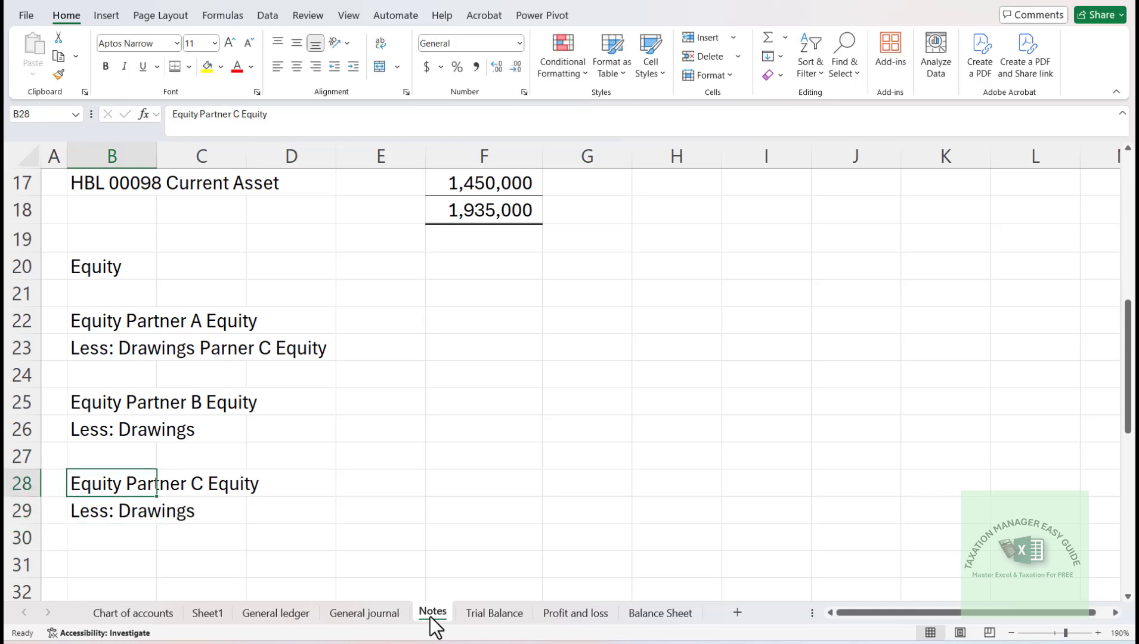
{"action": "key", "text": "Right"}
{"action": "key", "text": "Right"}
{"action": "key", "text": "Right"}
{"action": "key", "text": "Right"}
{"action": "key", "text": "Up"}
{"action": "key", "text": "Up"}
{"action": "key", "text": "Up"}
{"action": "key", "text": "Up"}
{"action": "key", "text": "Up"}
{"action": "key", "text": "Up"}
{"action": "key", "text": "Up"}
{"action": "key", "text": "Up"}
{"action": "key", "text": "Up"}
{"action": "key", "text": "Up"}
{"action": "key", "text": "Up"}
{"action": "key", "text": "Up"}
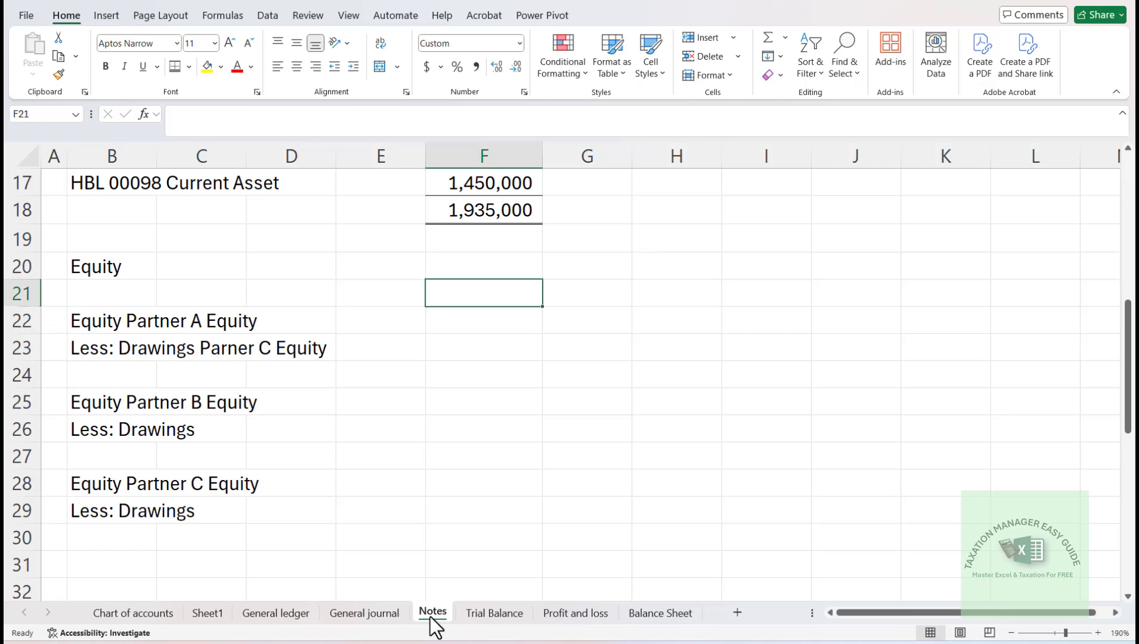
{"action": "key", "text": "Down"}
{"action": "key", "text": "Down"}
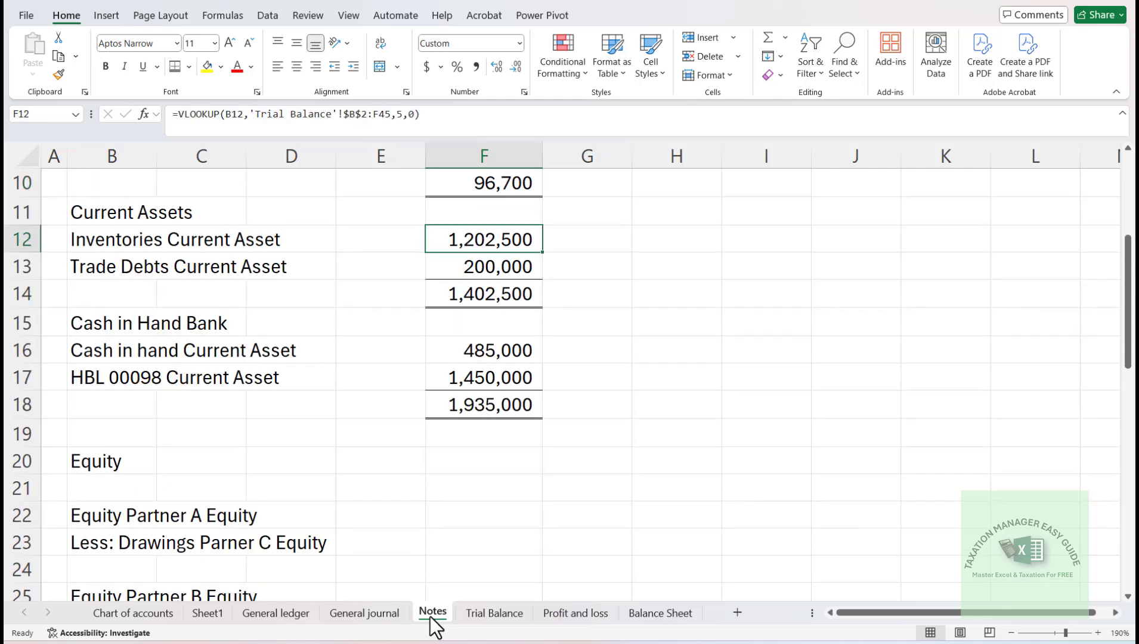
{"action": "key", "text": "ctrl+c"}
- Paste the copied VLOOKUP formula into F22:F23 for the Partner A equity and drawings amounts
{"action": "key", "text": "Down"}
{"action": "key", "text": "Down"}
{"action": "key", "text": "Down"}
{"action": "key", "text": "Down"}
{"action": "key", "text": "Down"}
{"action": "key", "text": "Down"}
{"action": "key", "text": "Down"}
{"action": "key", "text": "Down"}
{"action": "key", "text": "Down"}
{"action": "key", "text": "Down"}
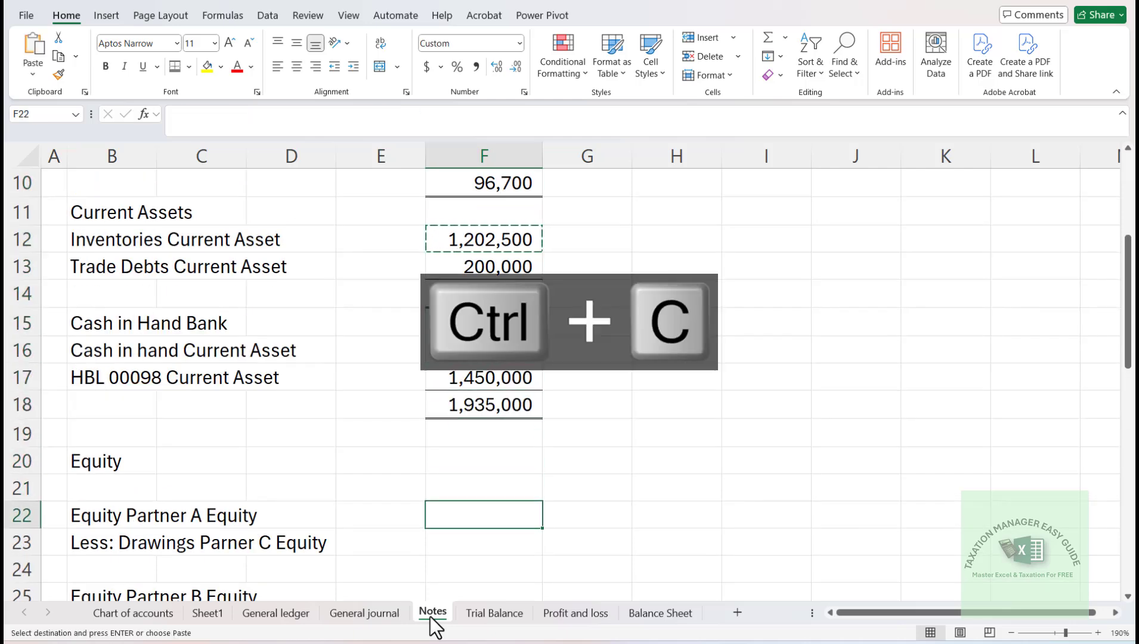
{"action": "key", "text": "shift+Down"}
{"action": "key", "text": "Return"}
{"action": "key", "text": "Down"}
{"action": "key", "text": "Down"}
{"action": "key", "text": "Up"}
{"action": "key", "text": "Up"}
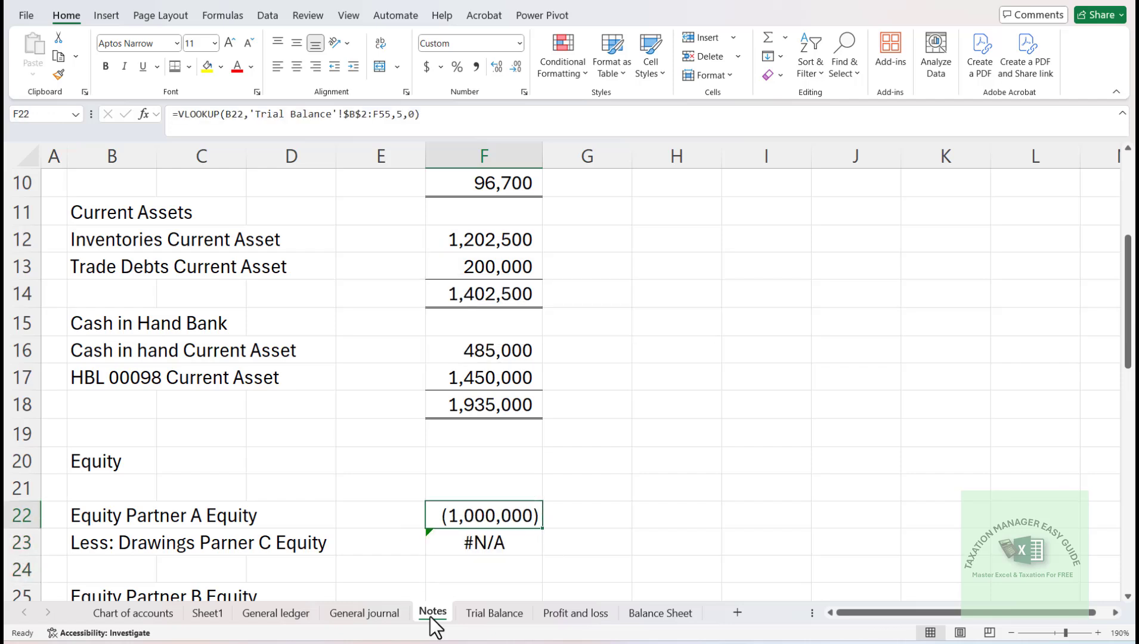
- Remove the "Less: " prefix from the drawings label in B23 so it reads "Drawings Parner C Equity"
{"action": "key", "text": "Down"}
{"action": "key", "text": "Down"}
{"action": "key", "text": "Down"}
{"action": "key", "text": "Down"}
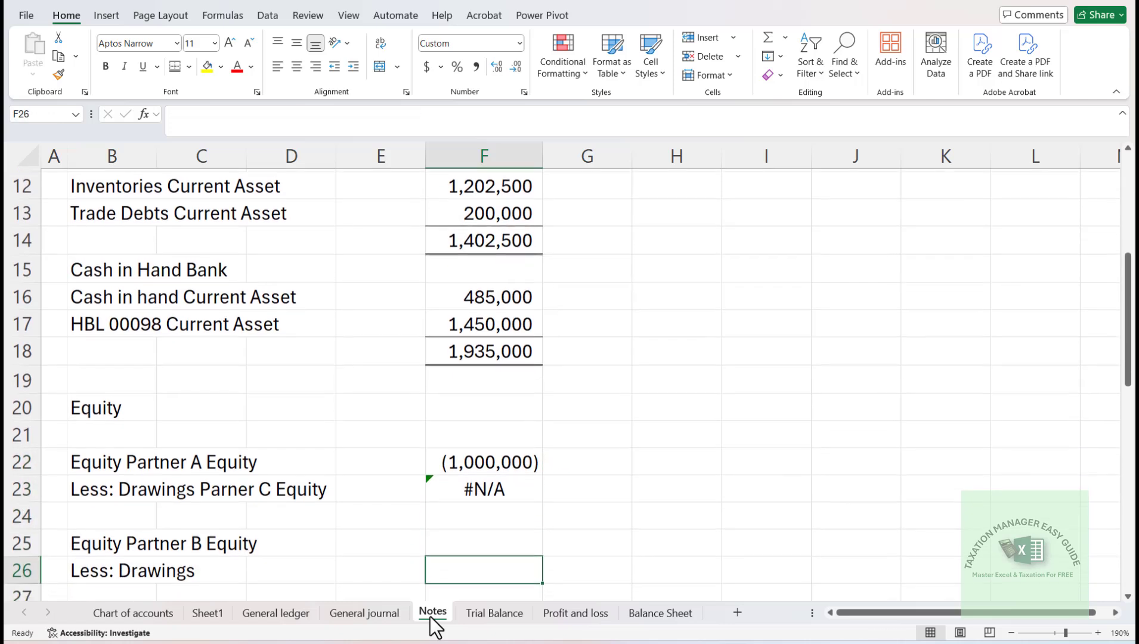
{"action": "key", "text": "Up"}
{"action": "key", "text": "Up"}
{"action": "key", "text": "Up"}
{"action": "key", "text": "Left"}
{"action": "key", "text": "Left"}
{"action": "key", "text": "Left"}
{"action": "key", "text": "Left"}
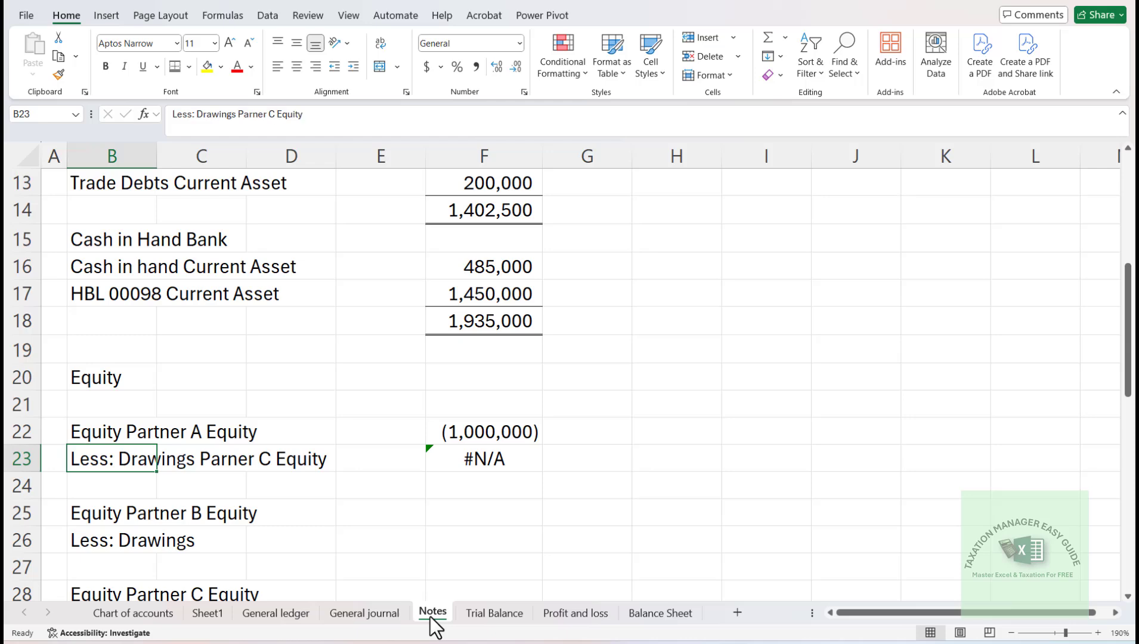
{"action": "key", "text": "F2"}
{"action": "key", "text": "Home"}
{"action": "key", "text": "shift+Right"}
{"action": "key", "text": "shift+Right"}
{"action": "key", "text": "shift+Right"}
{"action": "key", "text": "shift+Right"}
{"action": "key", "text": "shift+Right"}
{"action": "key", "text": "shift+Right"}
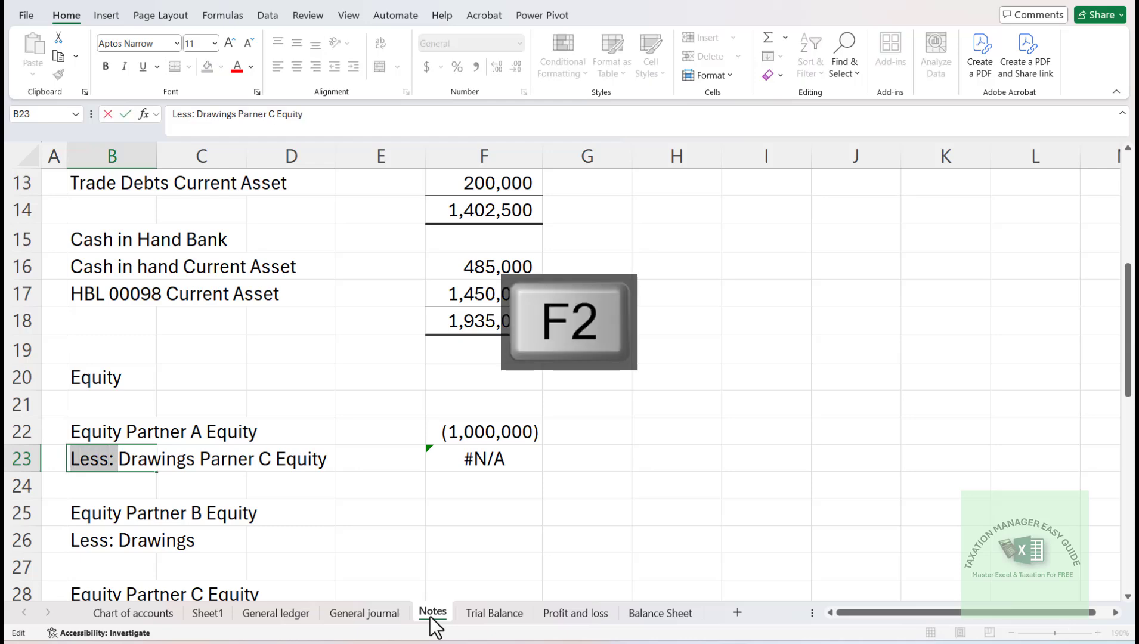
{"action": "key", "text": "BackSpace"}
{"action": "key", "text": "Return"}
- Reverse the sign of the Partner A equity amount in F22 by putting a minus before its VLOOKUP
{"action": "key", "text": "Up"}
{"action": "key", "text": "Right"}
{"action": "key", "text": "Right"}
{"action": "key", "text": "Right"}
{"action": "key", "text": "Right"}
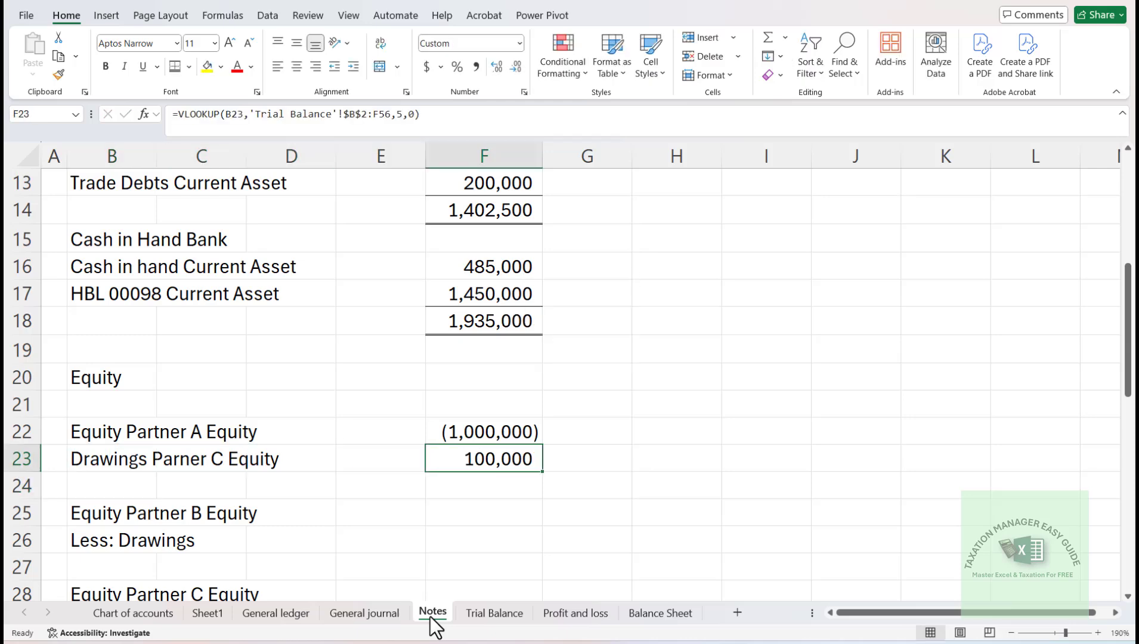
{"action": "key", "text": "Down"}
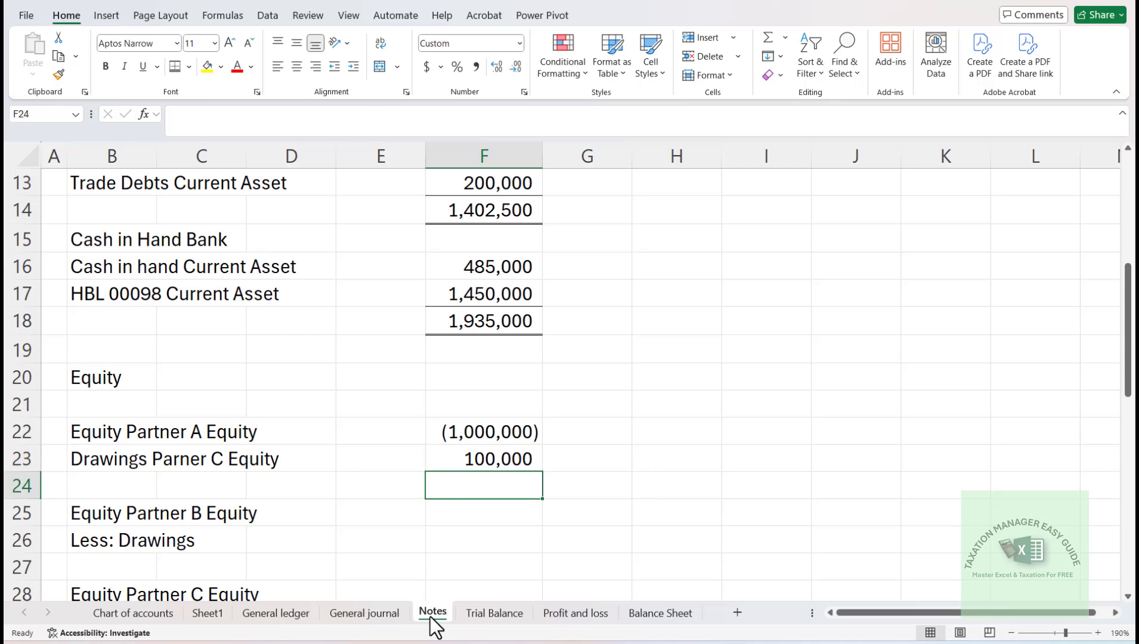
{"action": "key", "text": "Up"}
{"action": "key", "text": "Up"}
{"action": "key", "text": "F3"}
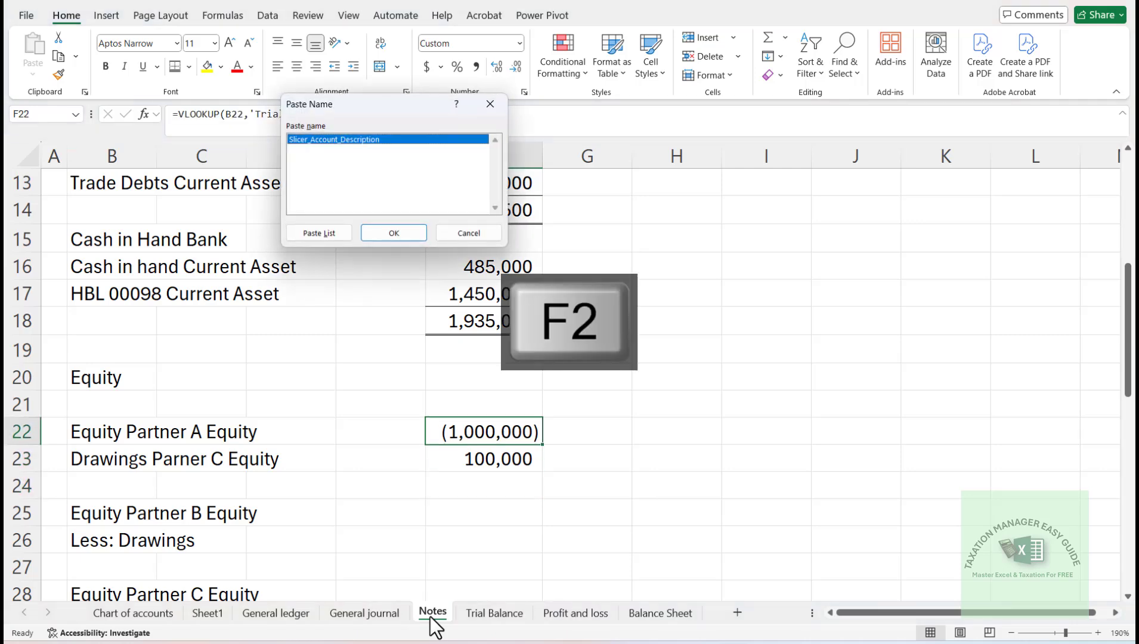
{"action": "key", "text": "Escape"}
{"action": "key", "text": "F2"}
{"action": "key", "text": "Right"}
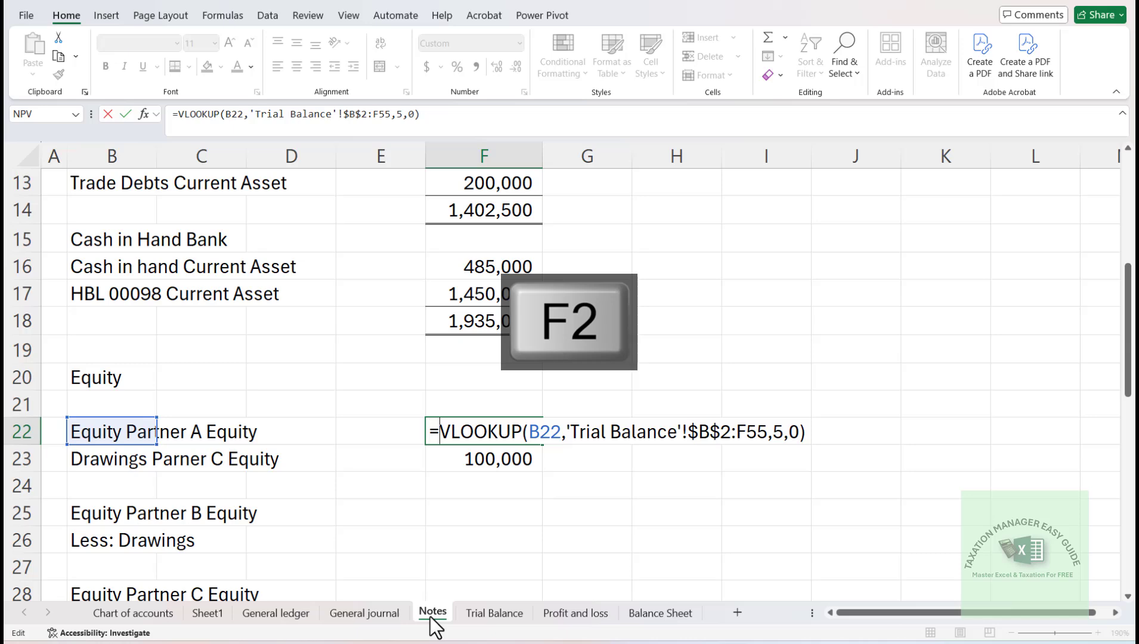
{"action": "key", "text": "Return"}
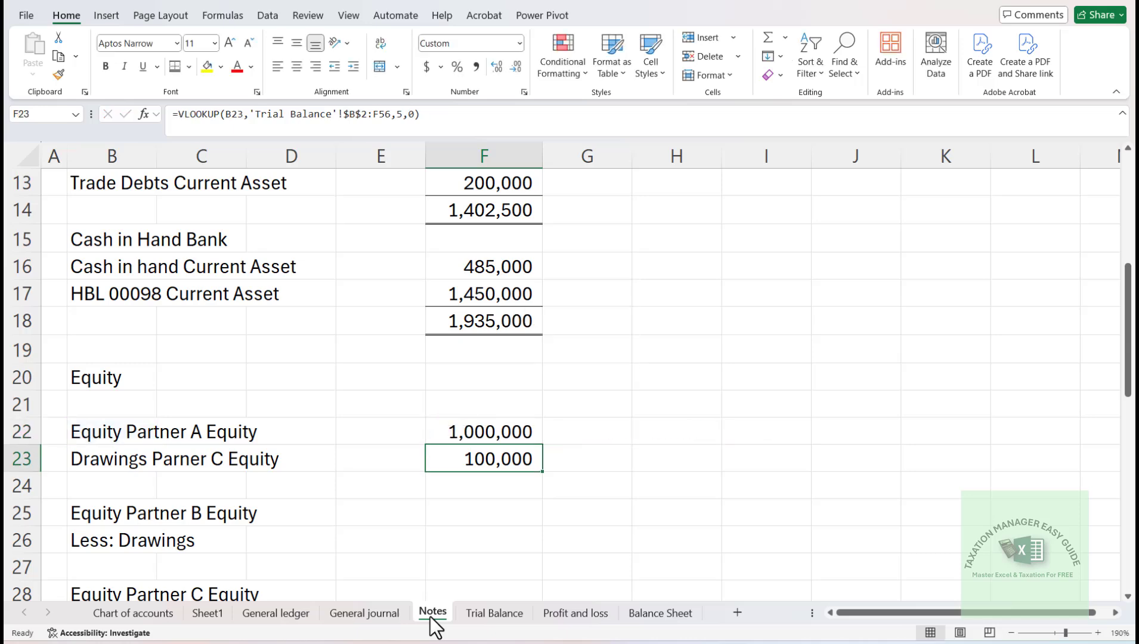
- Calculate Partner A's net equity in F24 with =F22-F23 and border it like the other totals
{"action": "key", "text": "Down"}
{"action": "type", "text": "="}
{"action": "key", "text": "Up"}
{"action": "key", "text": "Up"}
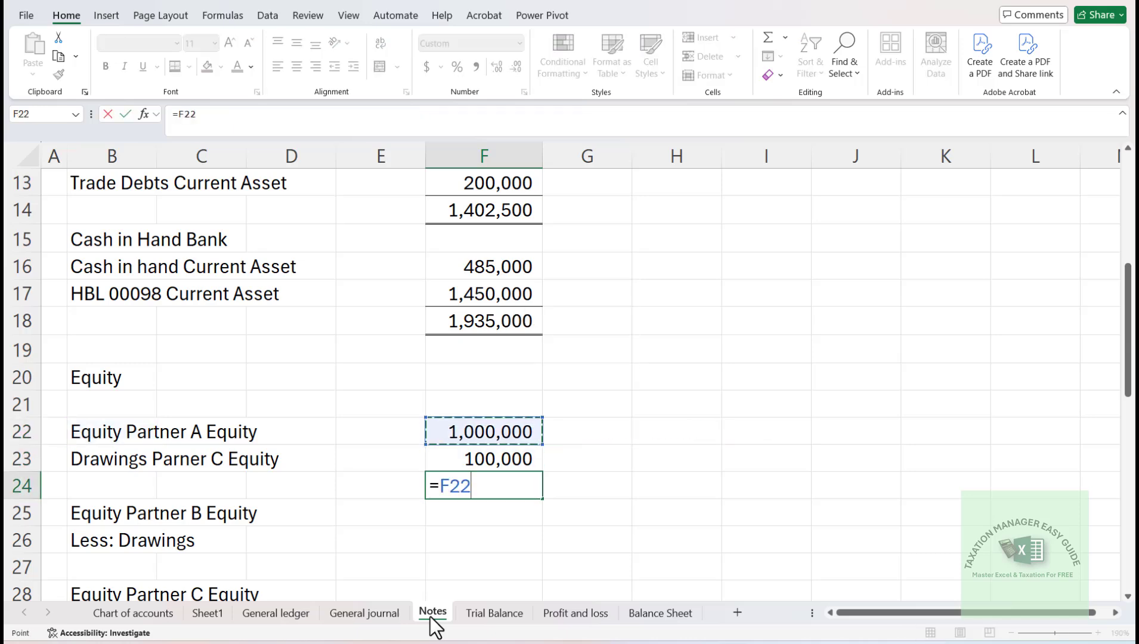
{"action": "type", "text": "-"}
{"action": "key", "text": "Up"}
{"action": "key", "text": "Return"}
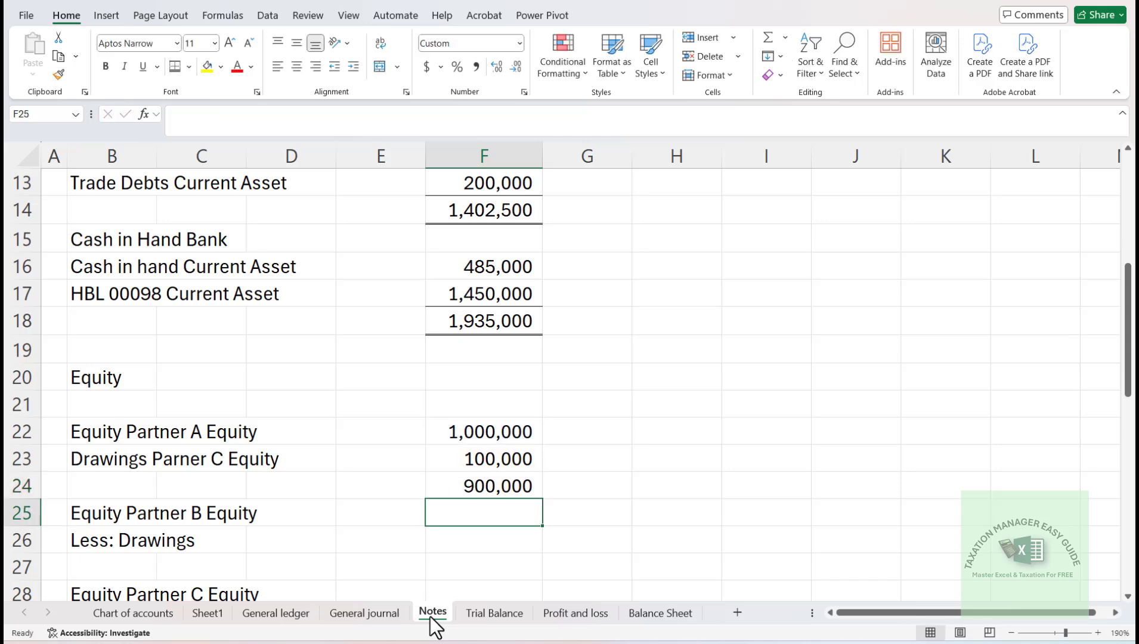
{"action": "key", "text": "Up"}
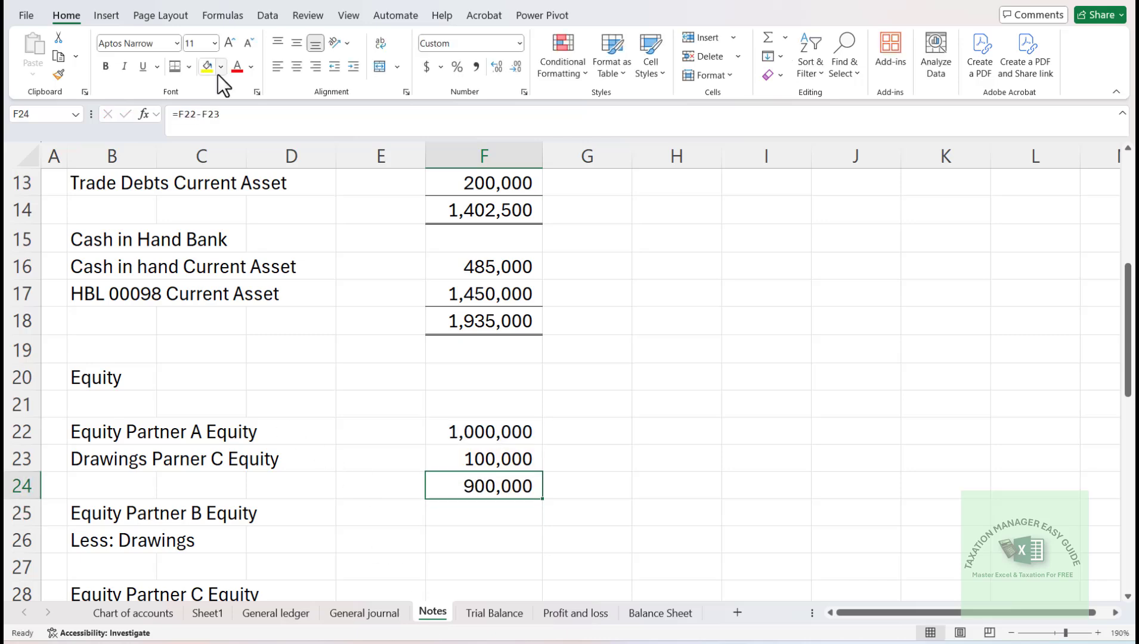
{"action": "left_click", "coordinate": [172, 67]}
- Copy the negated VLOOKUP formula from F22 into F25 for the Partner B equity amount
{"action": "key", "text": "Up"}
{"action": "key", "text": "Up"}
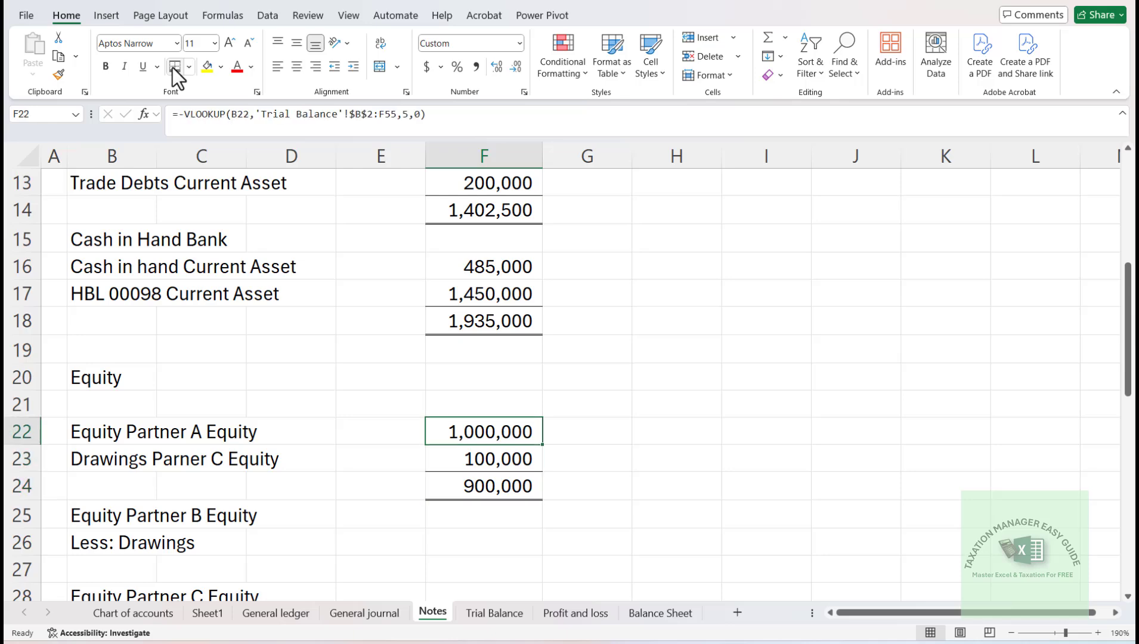
{"action": "key", "text": "ctrl+c"}
{"action": "key", "text": "Down"}
{"action": "key", "text": "Down"}
{"action": "key", "text": "Down"}
{"action": "key", "text": "ctrl+v"}
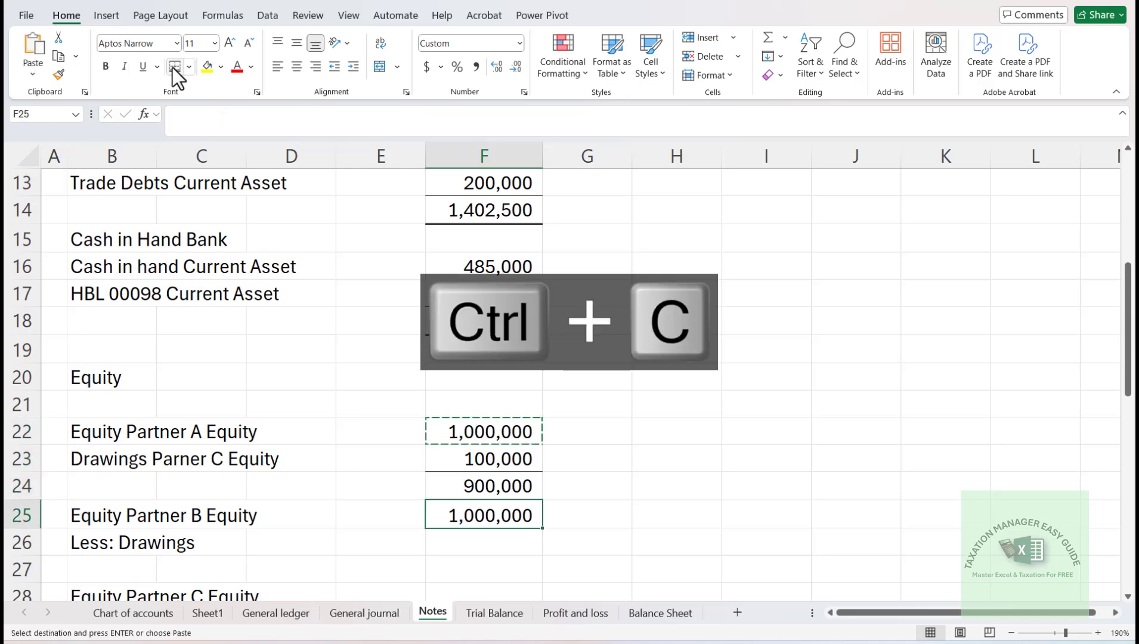
{"action": "key", "text": "Return"}
- Enter 0 as the Partner B drawings amount in F26
{"action": "type", "text": "="}
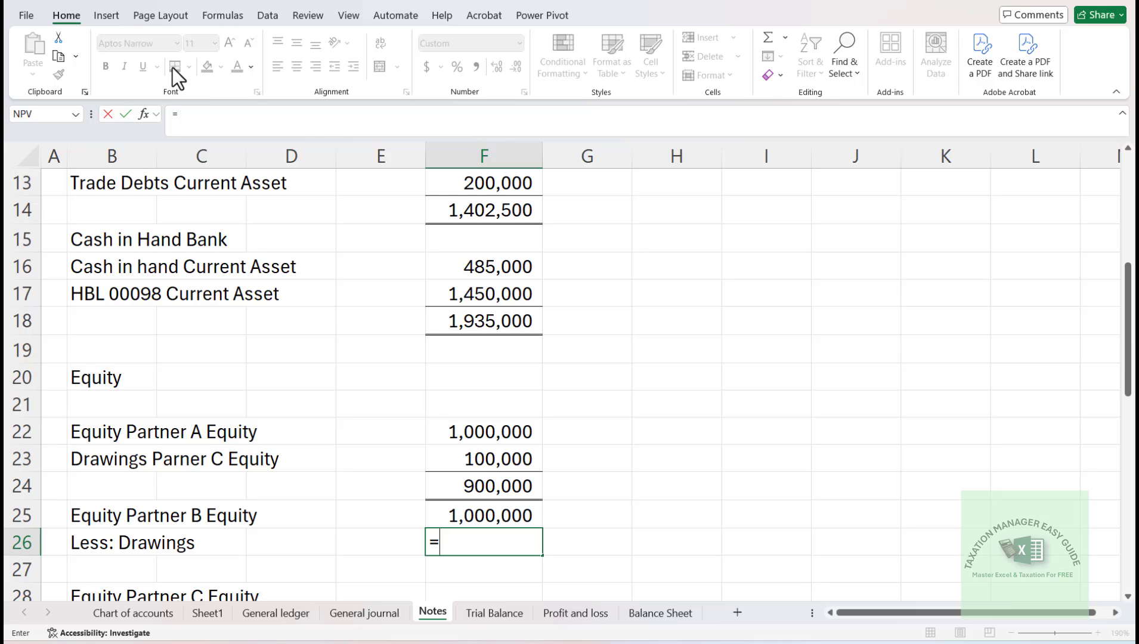
{"action": "key", "text": "Escape"}
{"action": "type", "text": "0"}
{"action": "key", "text": "Return"}
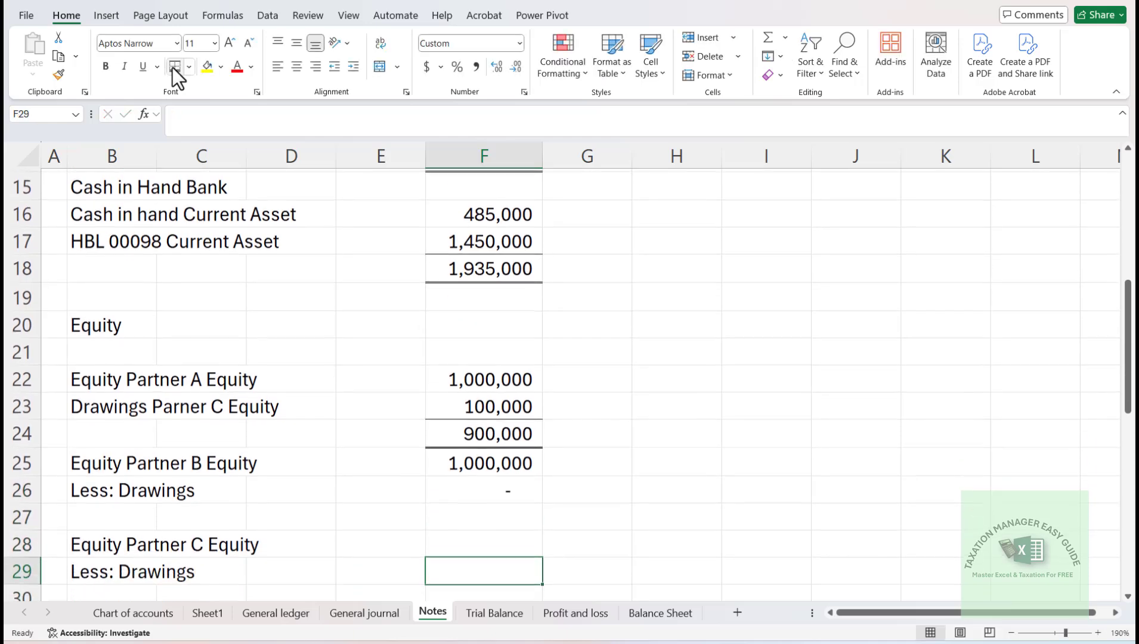
- Copy the bordered net equity formula from F24 into F27 for Partner B
{"action": "key", "text": "Up"}
{"action": "key", "text": "Up"}
{"action": "key", "text": "Up"}
{"action": "key", "text": "ctrl+c"}
{"action": "key", "text": "Down"}
{"action": "key", "text": "Down"}
{"action": "key", "text": "Down"}
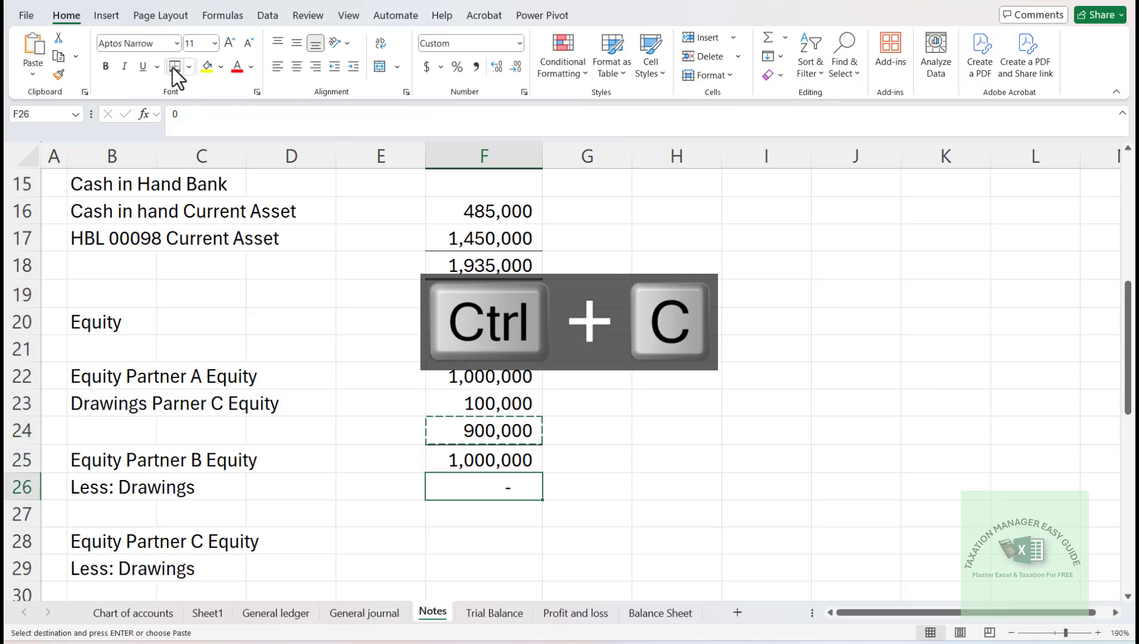
{"action": "key", "text": "Return"}
- Copy the net equity formula from F27 into F30 for Partner C
{"action": "key", "text": "ctrl+c"}
{"action": "key", "text": "Down"}
{"action": "key", "text": "Down"}
{"action": "key", "text": "Down"}
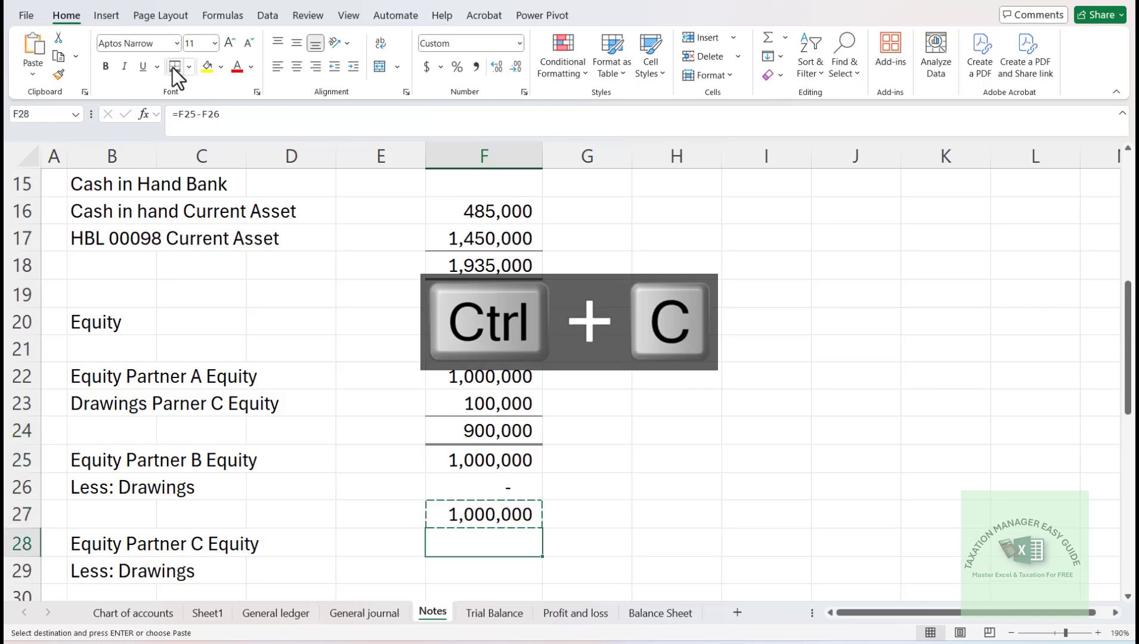
{"action": "key", "text": "Return"}
- Copy the VLOOKUP from F22 into F28 for Partner C equity and enter 0 as the drawings amount in F29
{"action": "key", "text": "Up"}
{"action": "key", "text": "Up"}
{"action": "key", "text": "Up"}
{"action": "key", "text": "Up"}
{"action": "key", "text": "Up"}
{"action": "key", "text": "Up"}
{"action": "key", "text": "Up"}
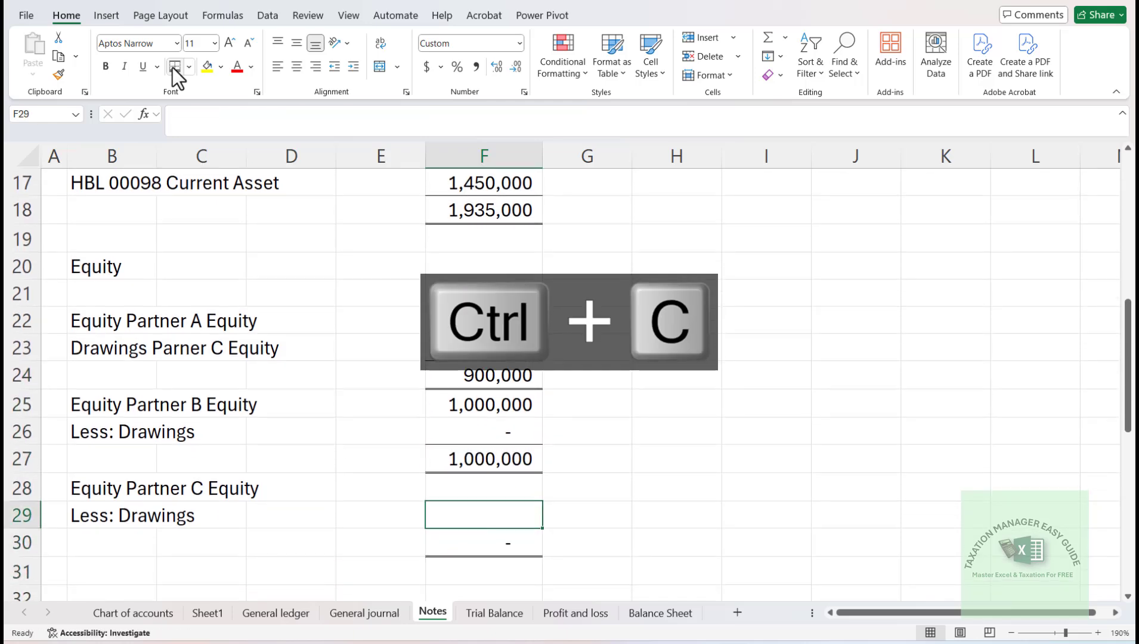
{"action": "key", "text": "Up"}
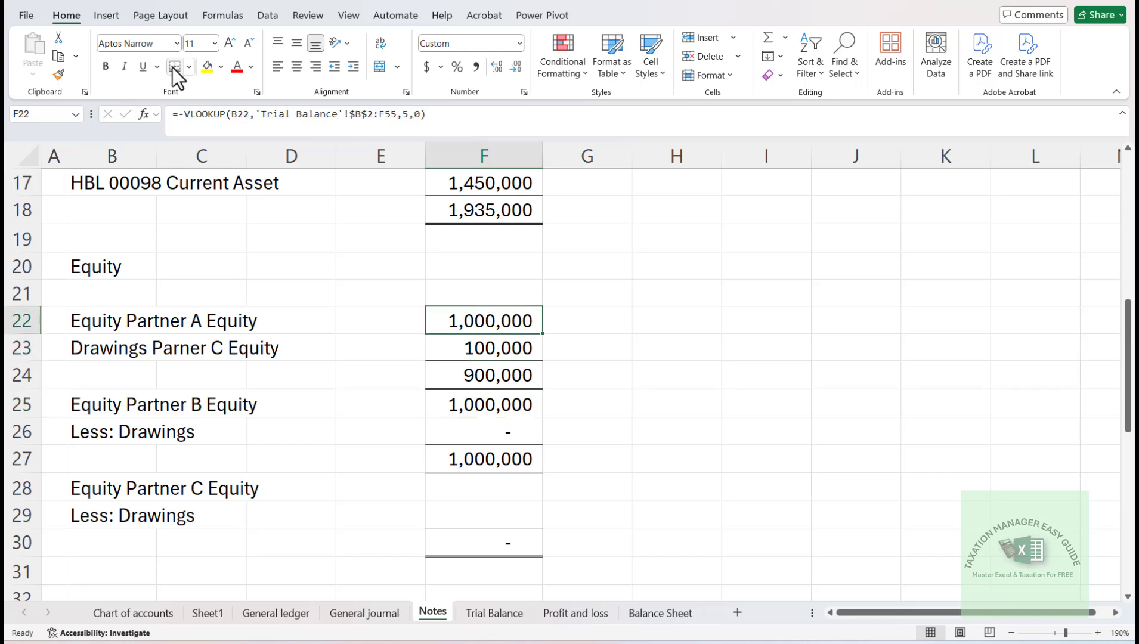
{"action": "key", "text": "ctrl+c"}
{"action": "key", "text": "Down"}
{"action": "key", "text": "Down"}
{"action": "key", "text": "Down"}
{"action": "key", "text": "Down"}
{"action": "key", "text": "Down"}
{"action": "key", "text": "Down"}
{"action": "key", "text": "Down"}
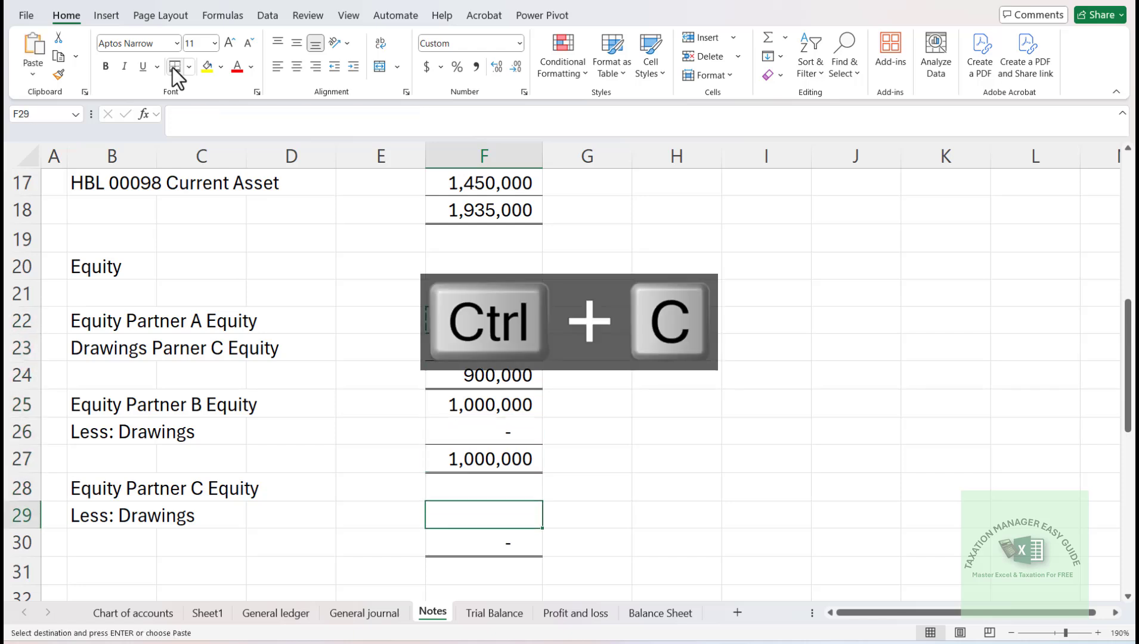
{"action": "key", "text": "Up"}
{"action": "key", "text": "Return"}
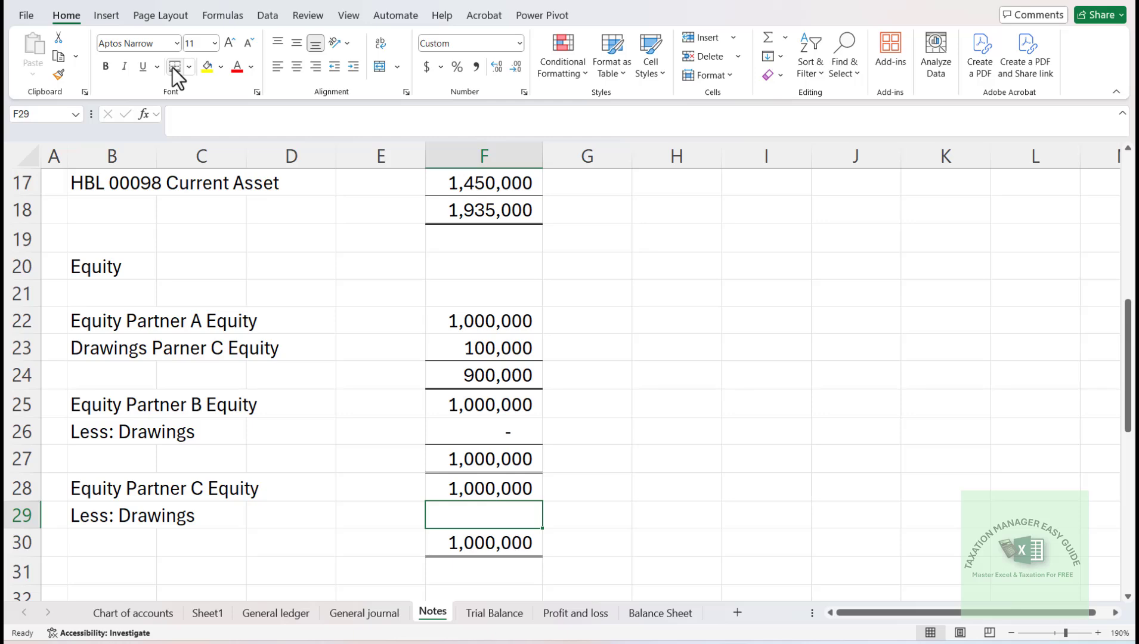
{"action": "type", "text": "0"}
{"action": "key", "text": "Return"}
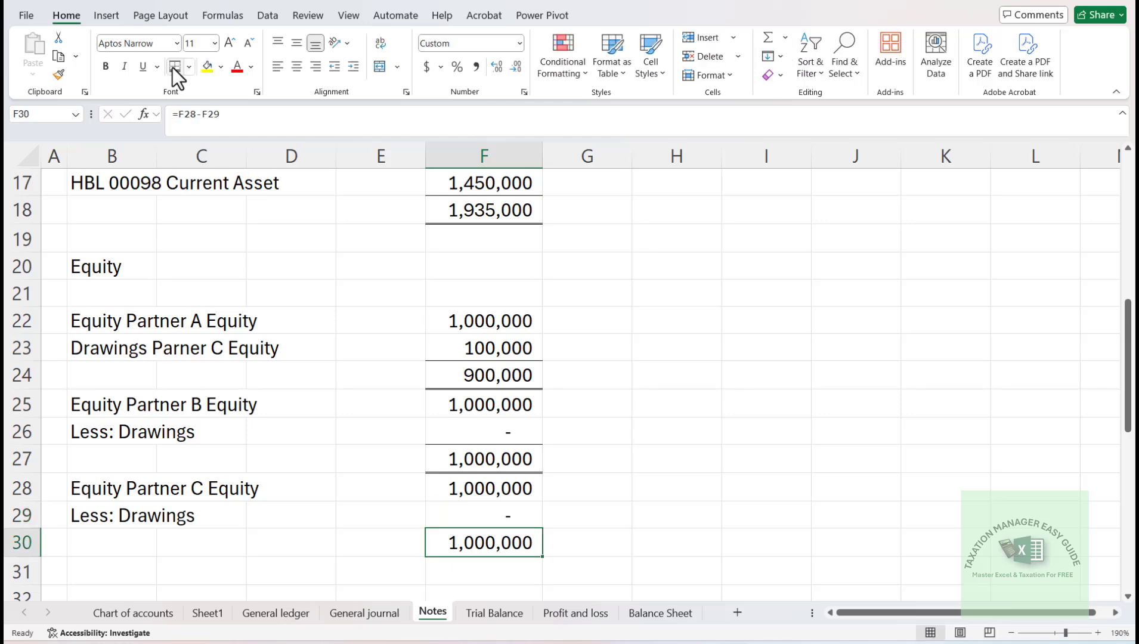
- Insert four entire blank rows at row 32, above the Revenue section
{"action": "key", "text": "Down"}
{"action": "key", "text": "Down"}
{"action": "key", "text": "Down"}
{"action": "key", "text": "Down"}
{"action": "key", "text": "Up"}
{"action": "key", "text": "Left"}
{"action": "key", "text": "Up"}
{"action": "key", "text": "Left"}
{"action": "key", "text": "Left"}
{"action": "key", "text": "Left"}
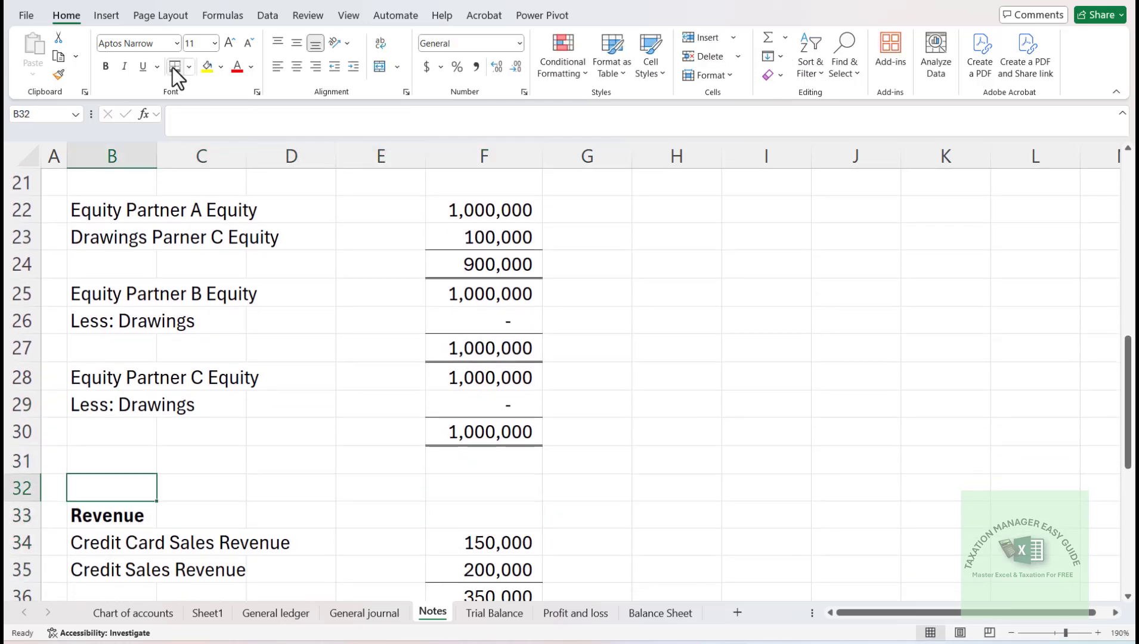
{"action": "key", "text": "ctrl+shift+equal"}
{"action": "key", "text": "Down"}
{"action": "key", "text": "Down"}
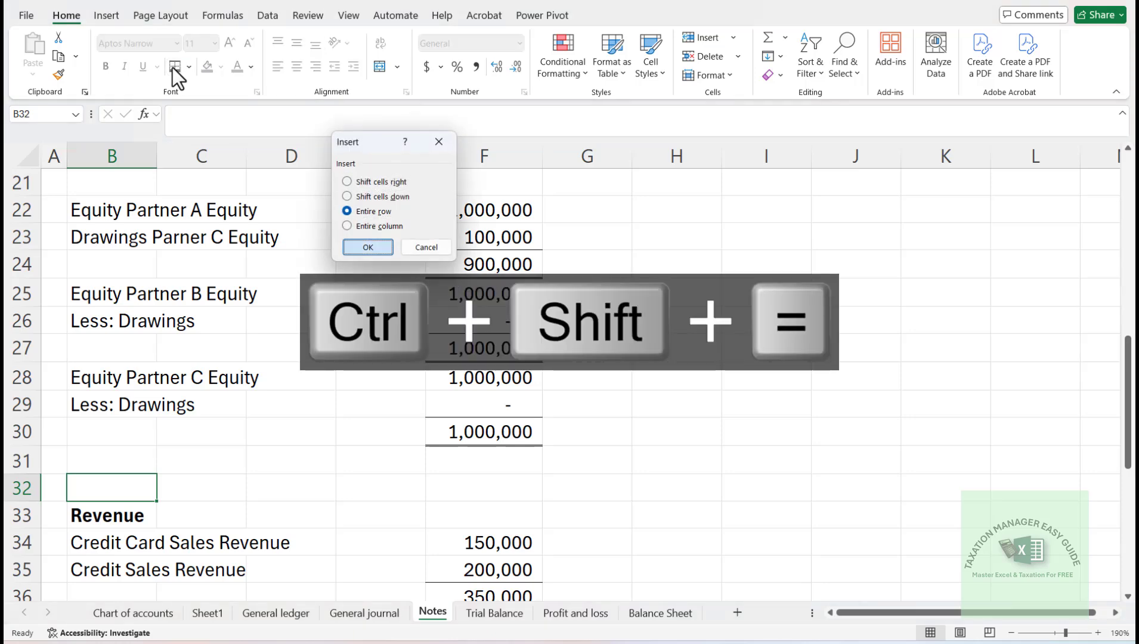
{"action": "key", "text": "Return"}
{"action": "key", "text": "F4"}
{"action": "key", "text": "F4"}
{"action": "key", "text": "F4"}
{"action": "key", "text": "F4"}
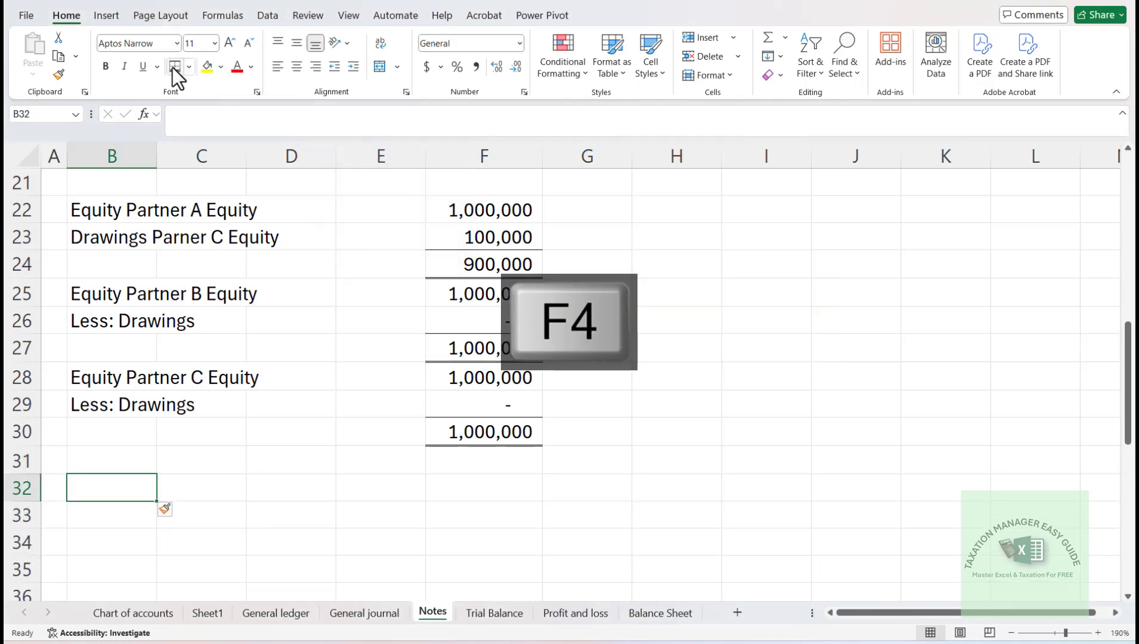
- Enter the label "Total Equity" in B32
{"action": "type", "text": "Total Equ"}
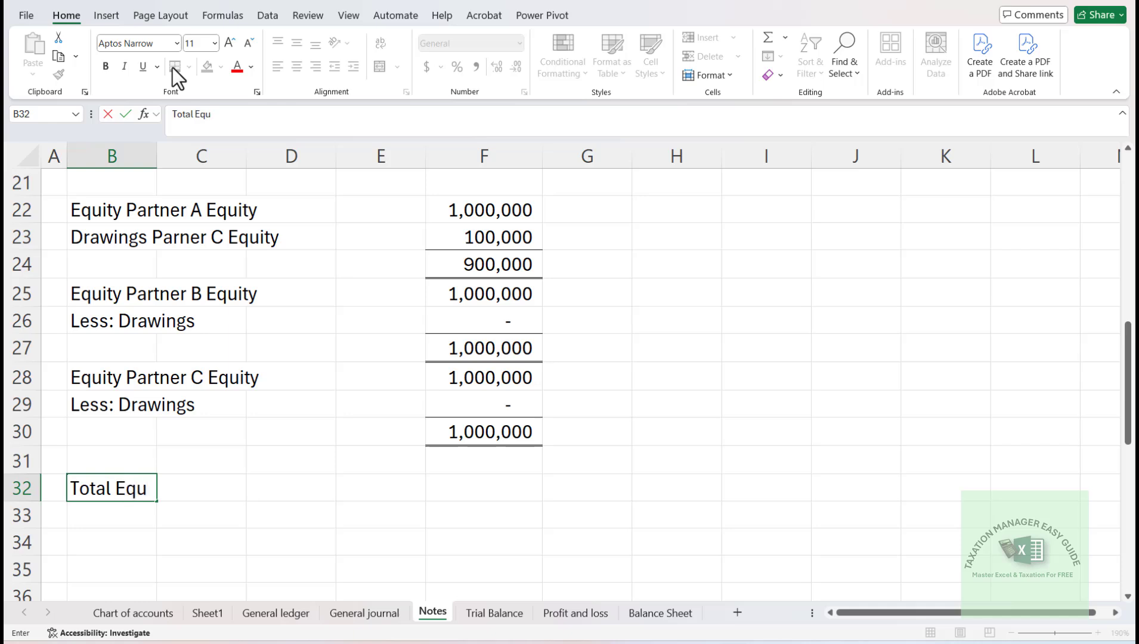
{"action": "type", "text": "ty"}
{"action": "key", "text": "Return"}
{"action": "key", "text": "Up"}
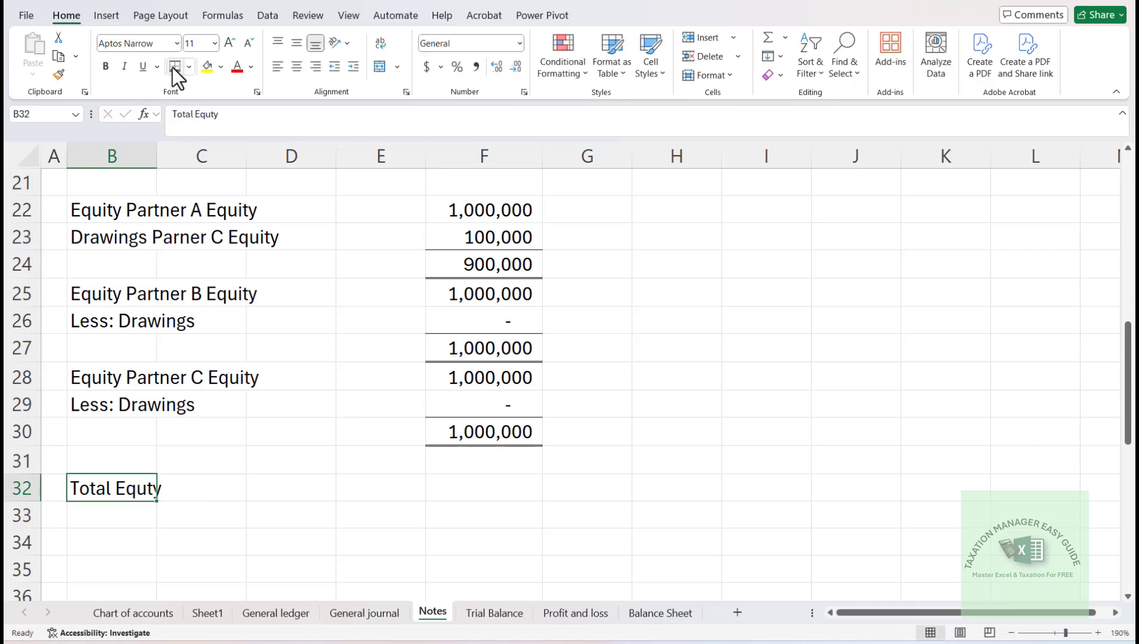
{"action": "key", "text": "F2"}
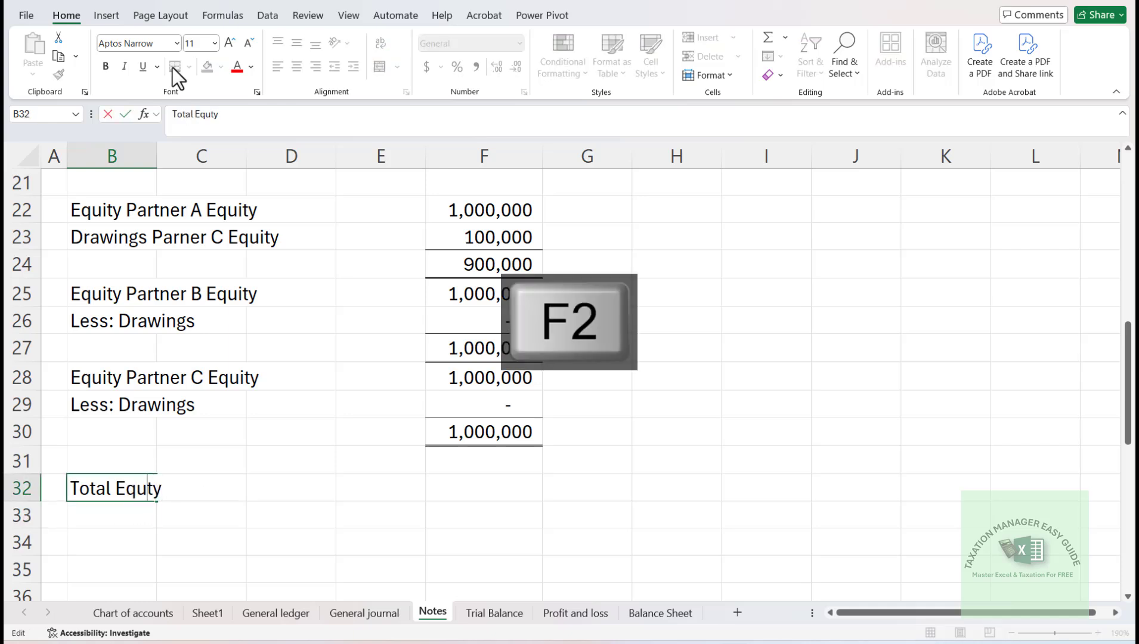
{"action": "type", "text": "i"}
{"action": "key", "text": "Return"}
- Total the three partners' net equity in F32 with =F24+F27+F30 and border it like the other totals
{"action": "key", "text": "Up"}
{"action": "key", "text": "Right"}
{"action": "key", "text": "Right"}
{"action": "key", "text": "Right"}
{"action": "key", "text": "Right"}
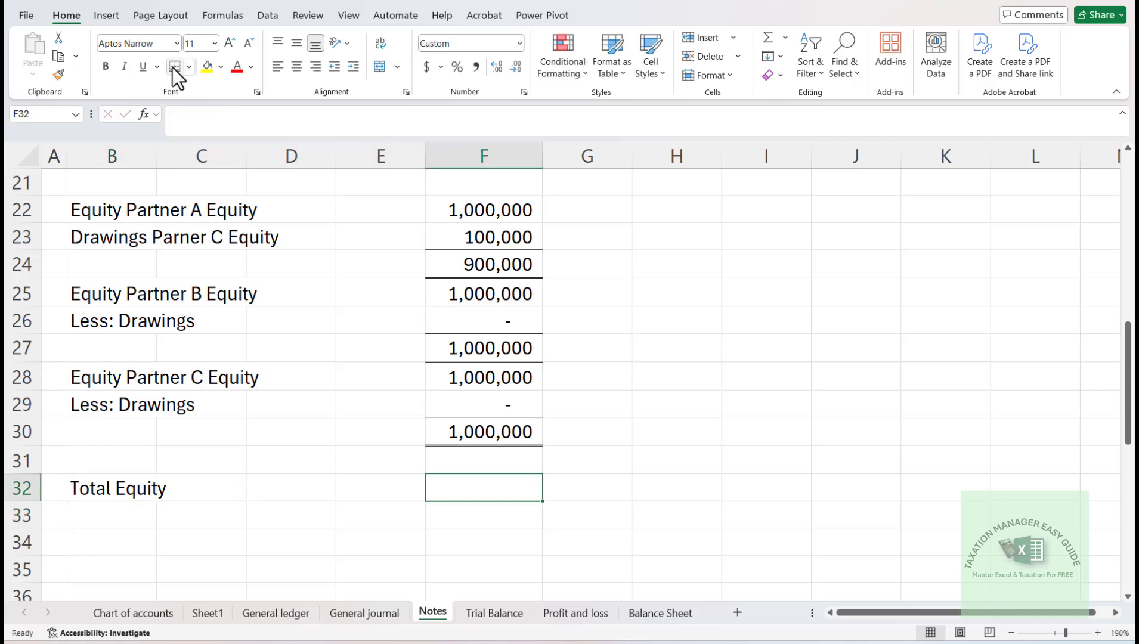
{"action": "type", "text": "="}
{"action": "key", "text": "Up"}
{"action": "key", "text": "Up"}
{"action": "key", "text": "Up"}
{"action": "key", "text": "Up"}
{"action": "key", "text": "Up"}
{"action": "key", "text": "Up"}
{"action": "key", "text": "Up"}
{"action": "key", "text": "Up"}
{"action": "key", "text": "Up"}
{"action": "key", "text": "Up"}
{"action": "key", "text": "Up"}
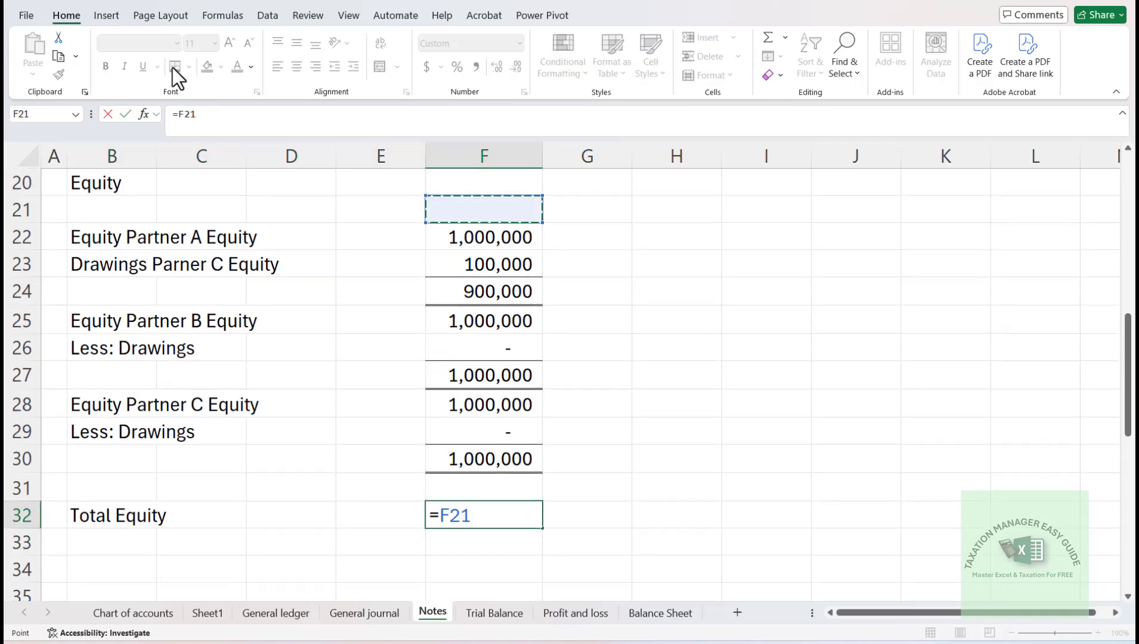
{"action": "key", "text": "Down"}
{"action": "key", "text": "Down"}
{"action": "key", "text": "Down"}
{"action": "type", "text": "+"}
{"action": "key", "text": "Up"}
{"action": "key", "text": "Up"}
{"action": "key", "text": "Up"}
{"action": "key", "text": "Up"}
{"action": "key", "text": "Up"}
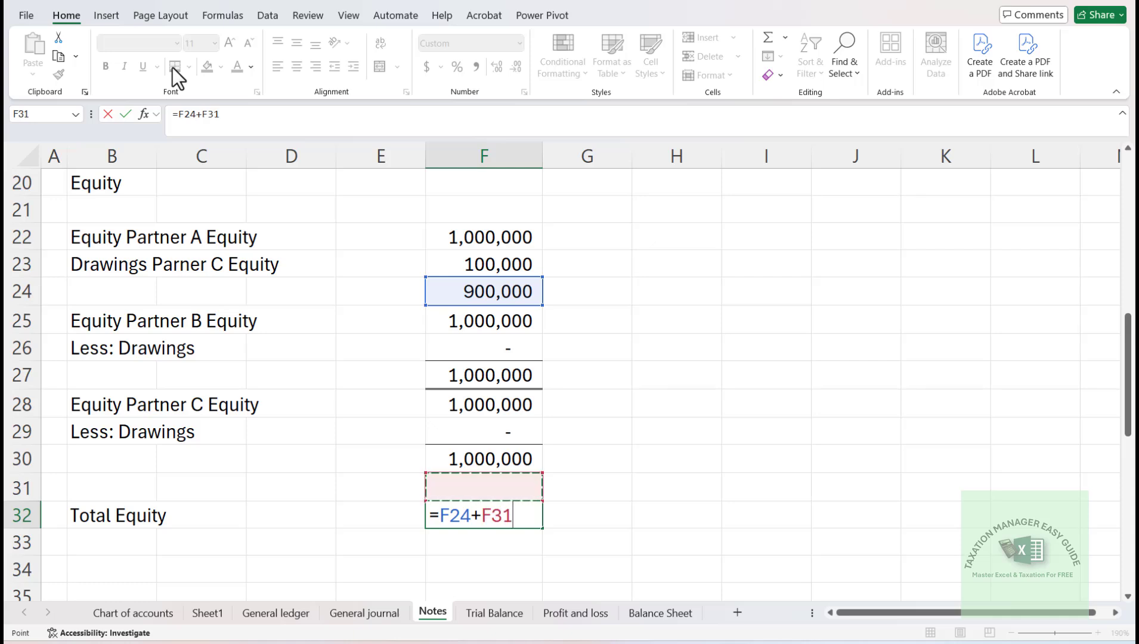
{"action": "type", "text": "+"}
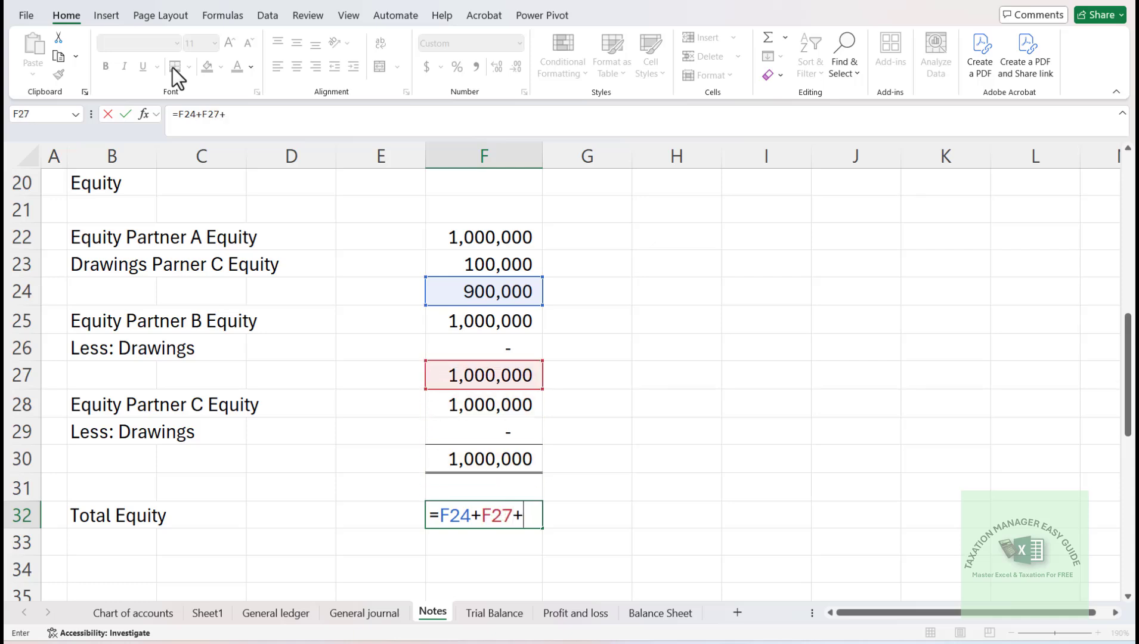
{"action": "key", "text": "Up"}
{"action": "key", "text": "Up"}
{"action": "key", "text": "Return"}
{"action": "key", "text": "Up"}
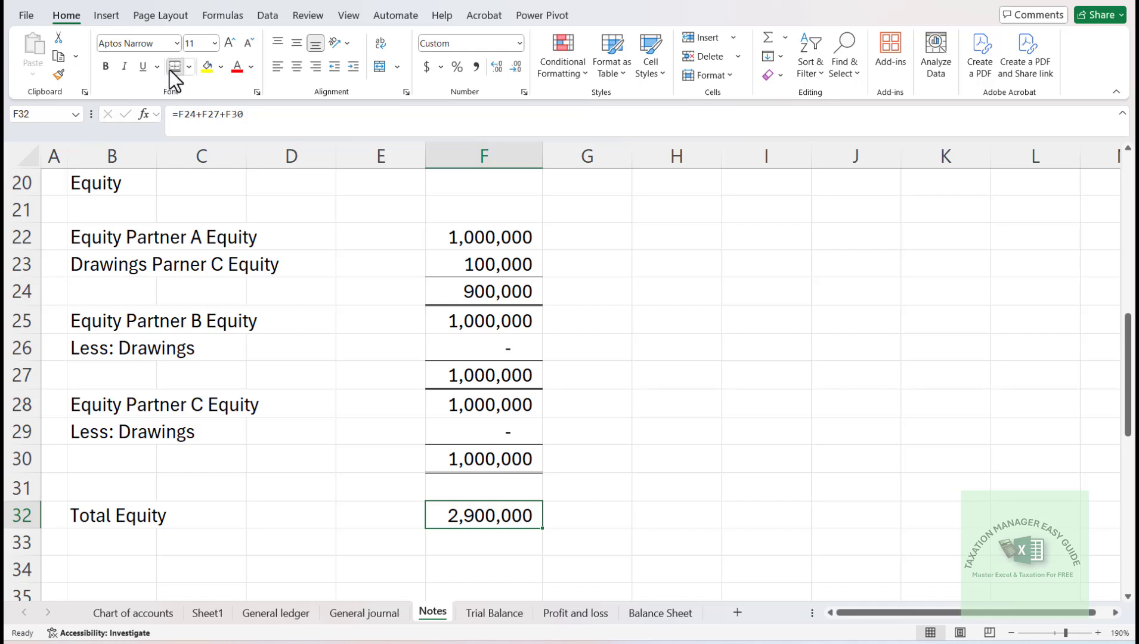
- Insert one entire blank row at row 34, between Total Equity and the Revenue section
{"action": "key", "text": "Down"}
{"action": "key", "text": "Down"}
{"action": "key", "text": "Down"}
{"action": "key", "text": "Down"}
{"action": "key", "text": "Down"}
{"action": "key", "text": "Down"}
{"action": "key", "text": "Up"}
{"action": "key", "text": "Up"}
{"action": "key", "text": "Left"}
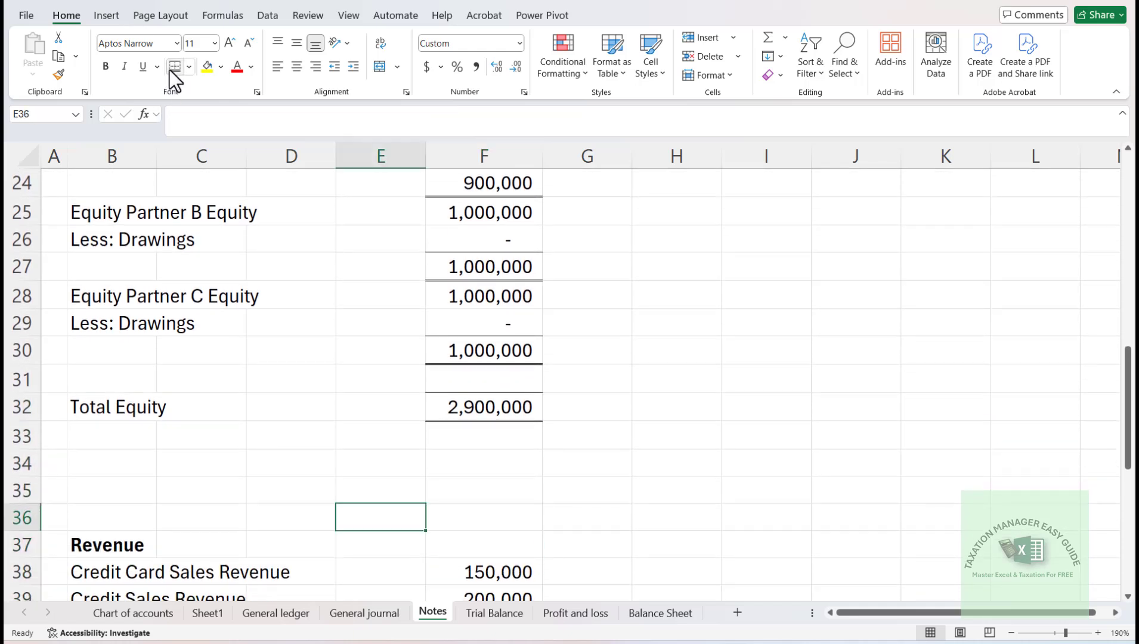
{"action": "key", "text": "Up"}
{"action": "key", "text": "Left"}
{"action": "key", "text": "Left"}
{"action": "key", "text": "Left"}
{"action": "key", "text": "Up"}
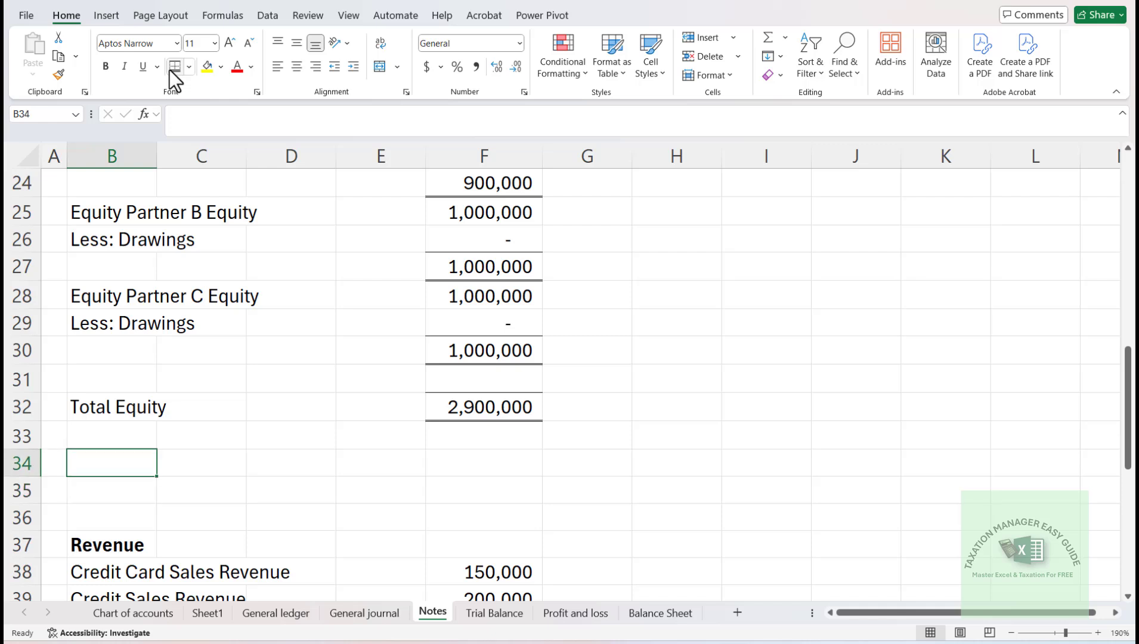
{"action": "key", "text": "ctrl+shift+equal"}
{"action": "key", "text": "Down"}
{"action": "key", "text": "Down"}
{"action": "key", "text": "Return"}
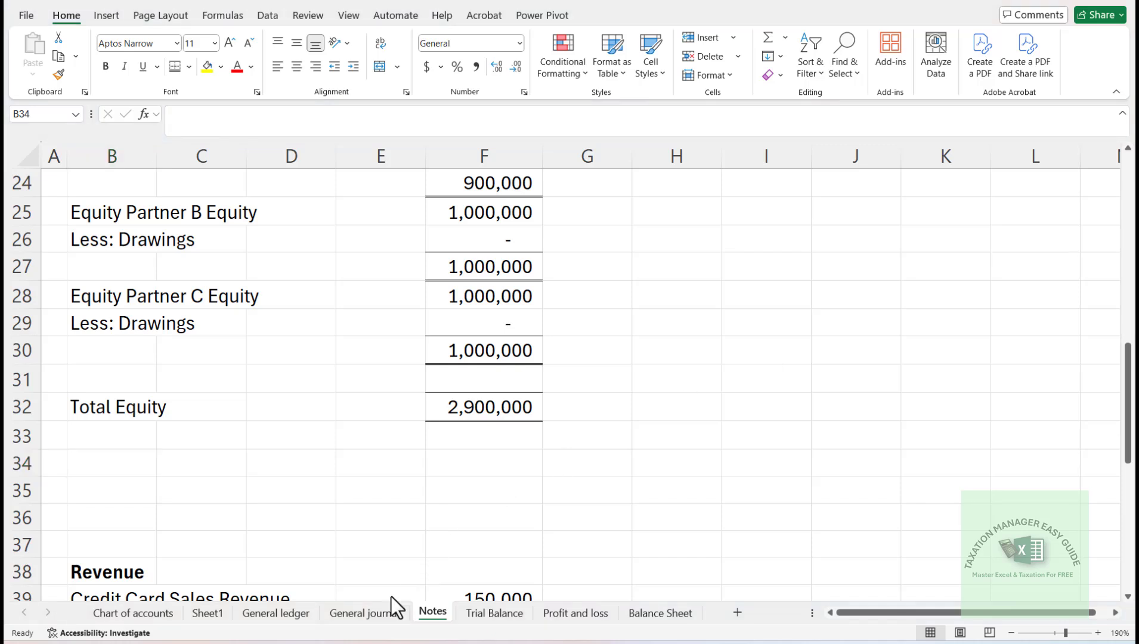
- Select and copy the Accrued Expenses and Trade Creditors account names in B13:B14 of the Trial Balance sheet
{"action": "left_click", "coordinate": [486, 615]}
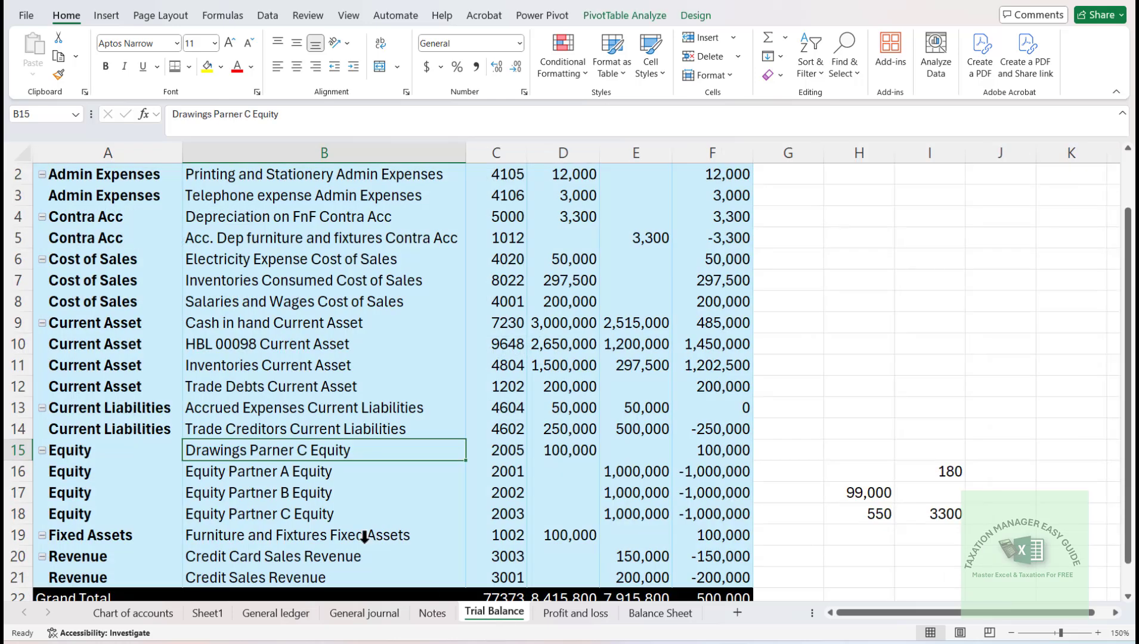
{"action": "key", "text": "Up"}
{"action": "key", "text": "Up"}
{"action": "key", "text": "Up"}
{"action": "key", "text": "Up"}
{"action": "key", "text": "Up"}
{"action": "key", "text": "Up"}
{"action": "key", "text": "Up"}
{"action": "key", "text": "Up"}
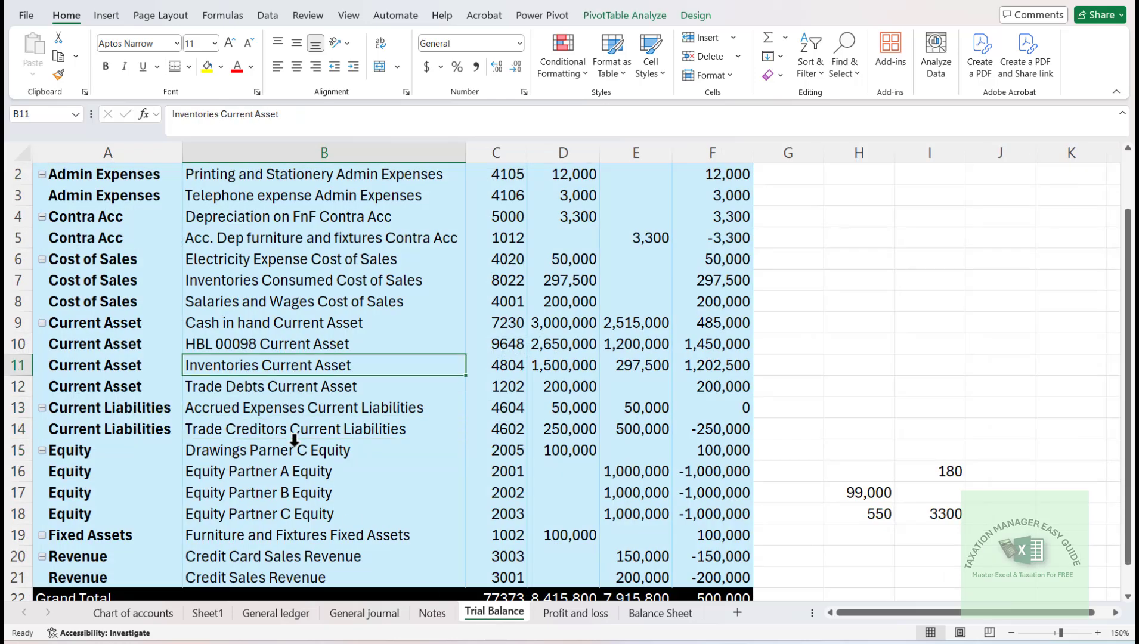
{"action": "key", "text": "Up"}
{"action": "key", "text": "Up"}
{"action": "key", "text": "Up"}
{"action": "key", "text": "Up"}
{"action": "key", "text": "Up"}
{"action": "key", "text": "Up"}
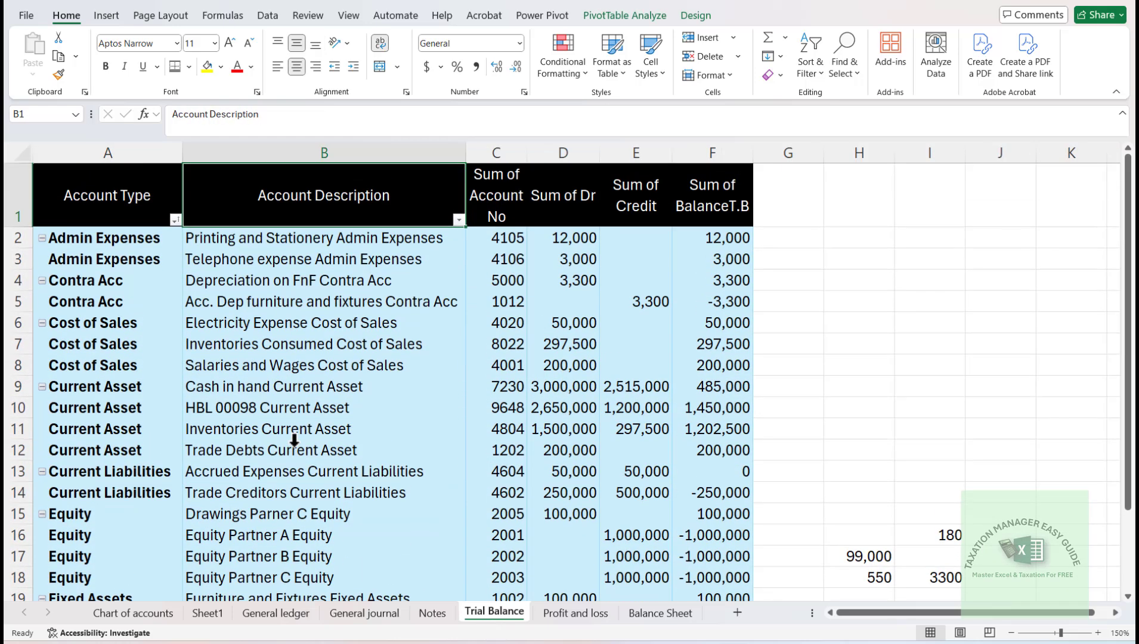
{"action": "key", "text": "Down"}
{"action": "key", "text": "Down"}
{"action": "key", "text": "Down"}
{"action": "key", "text": "Down"}
{"action": "key", "text": "Down"}
{"action": "key", "text": "Down"}
{"action": "key", "text": "Down"}
{"action": "key", "text": "Down"}
{"action": "key", "text": "Down"}
{"action": "key", "text": "Down"}
{"action": "key", "text": "Down"}
{"action": "key", "text": "Down"}
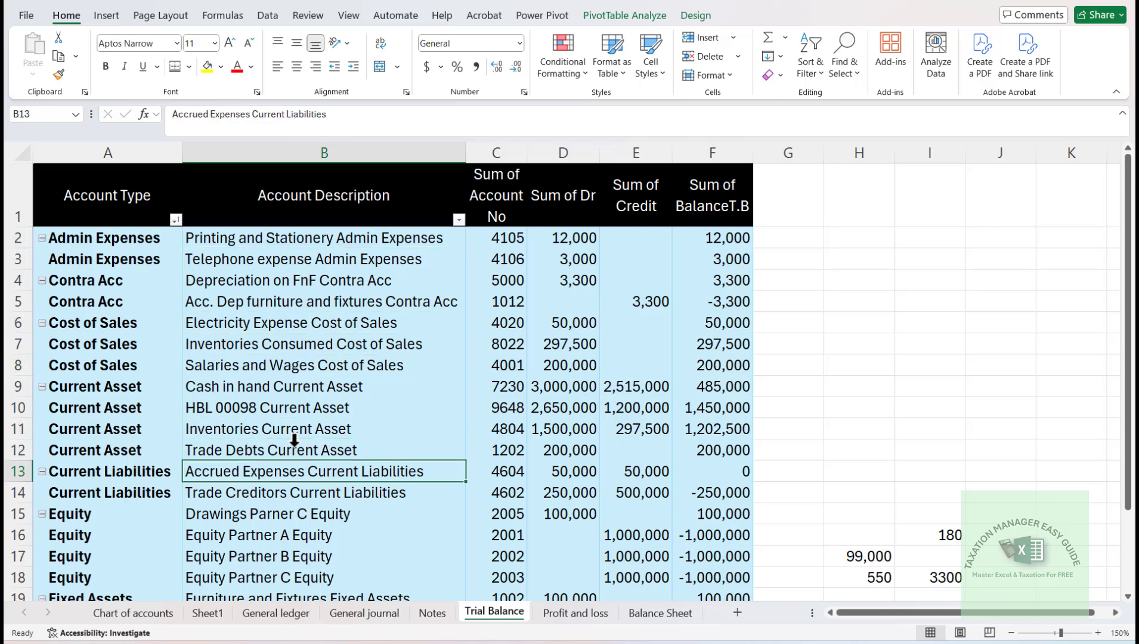
{"action": "key", "text": "shift+Down"}
{"action": "key", "text": "ctrl+c"}
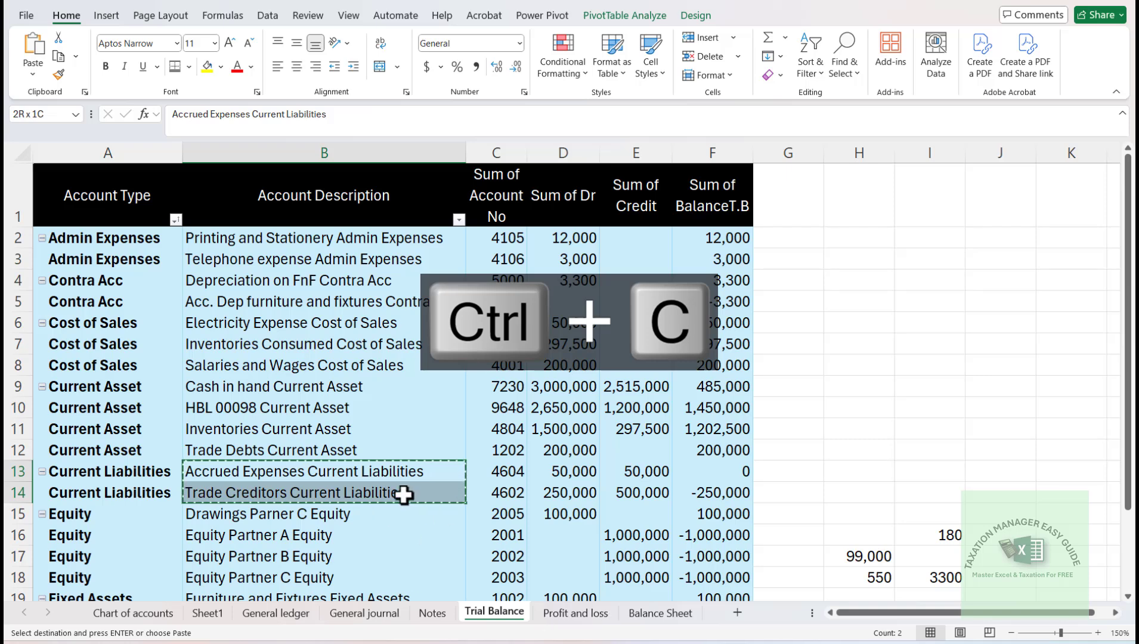
- Enter the heading "Current Liabilities" in B34 of the Notes sheet
{"action": "left_click", "coordinate": [432, 613]}
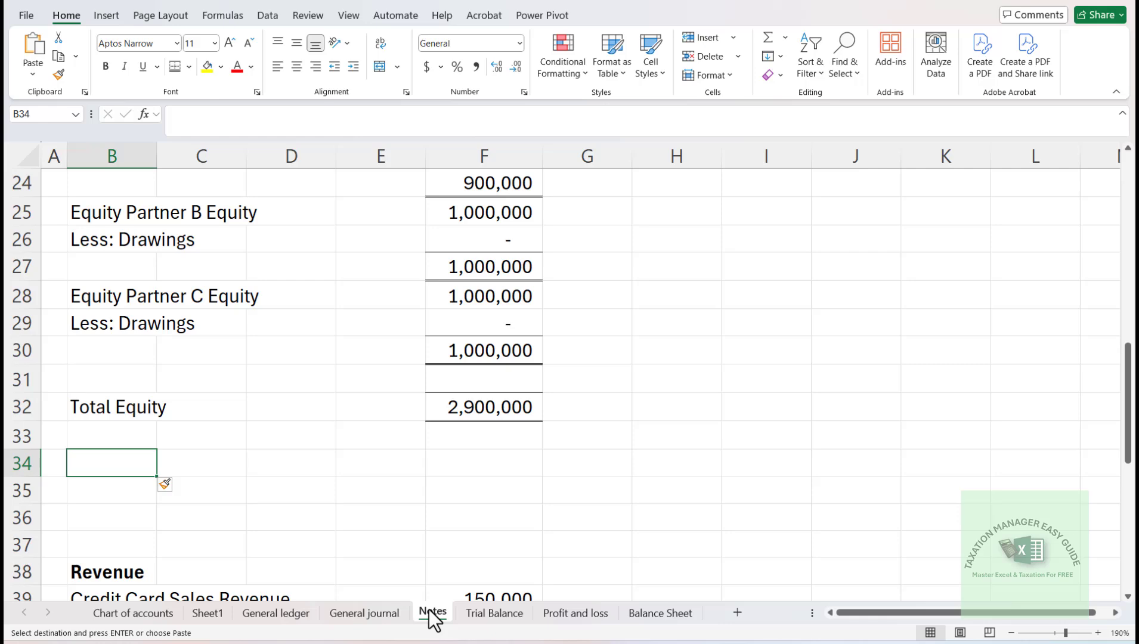
{"action": "type", "text": "Current Liabilities"}
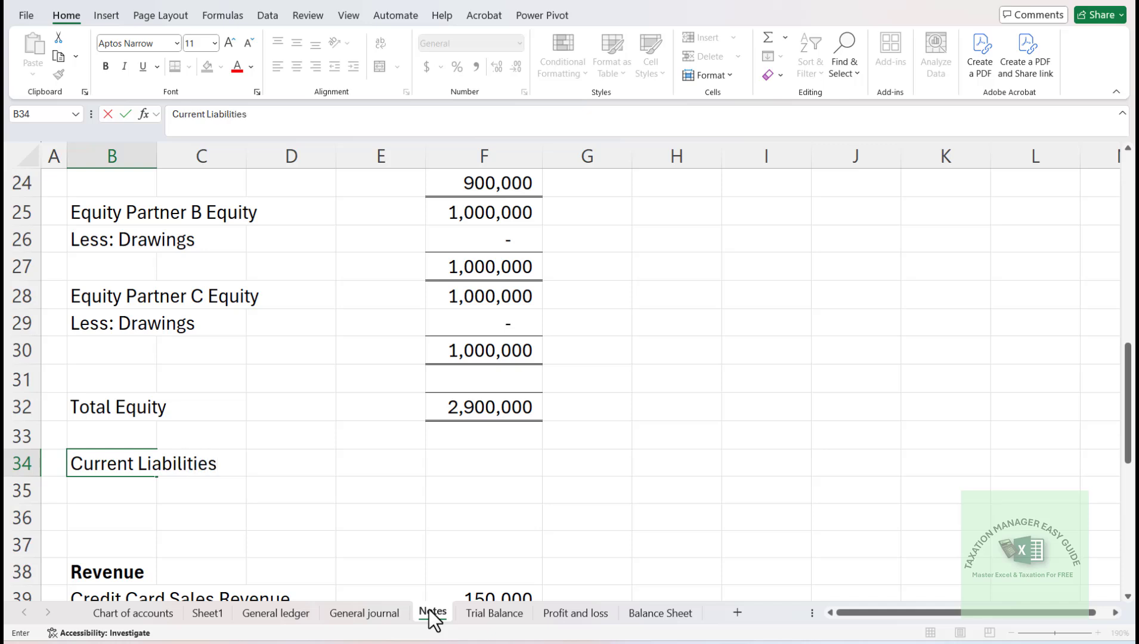
{"action": "key", "text": "Return"}
{"action": "key", "text": "alt+e"}
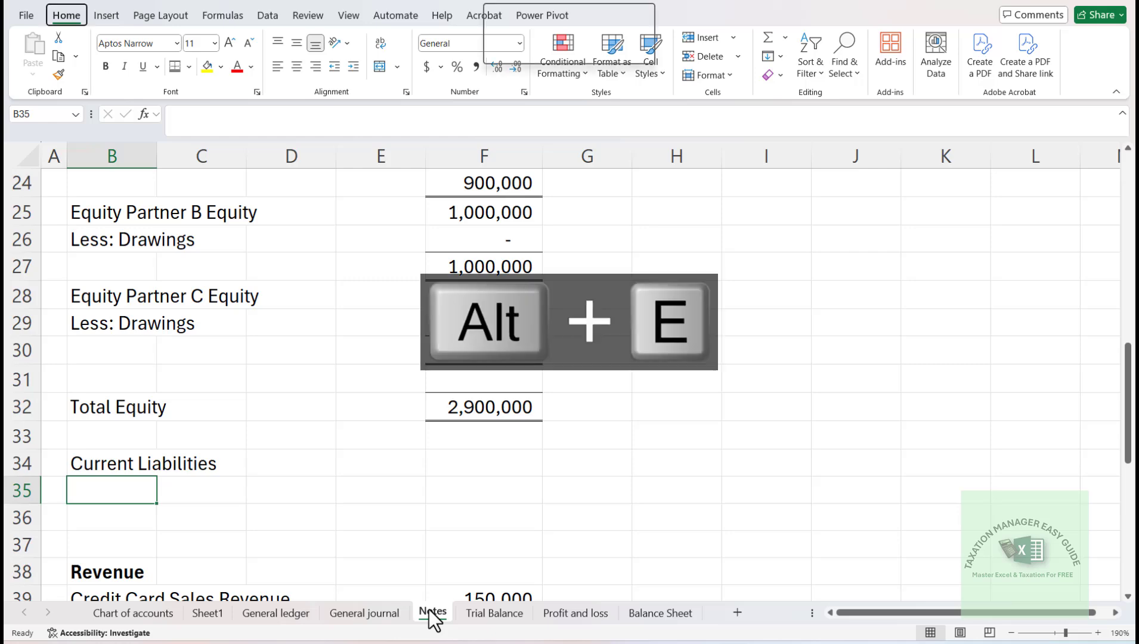
{"action": "type", "text": "v"}
{"action": "key", "text": "Return"}
{"action": "key", "text": "Up"}
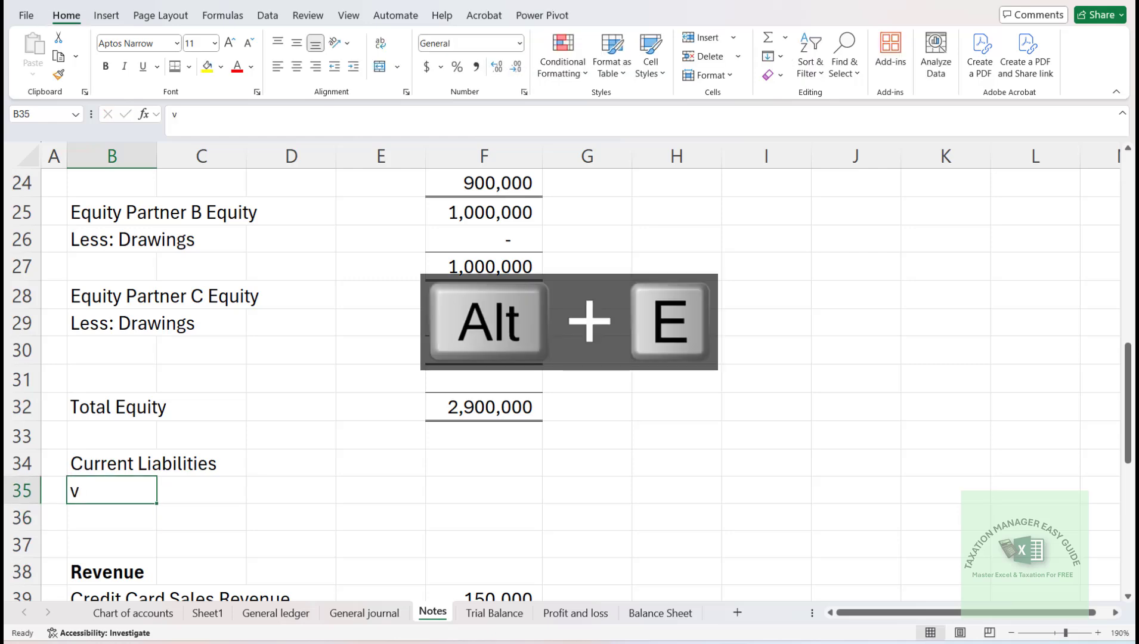
- Copy B13:B14 from the Trial Balance sheet and paste the account names as values into Notes starting at B35
{"action": "left_click", "coordinate": [491, 624]}
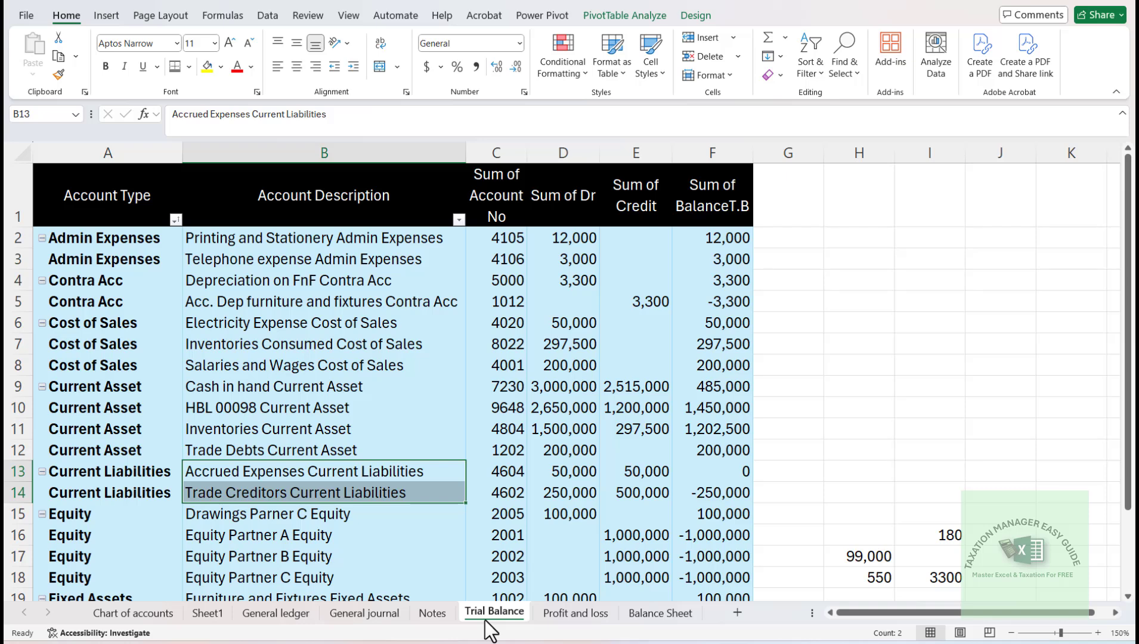
{"action": "key", "text": "ctrl+v"}
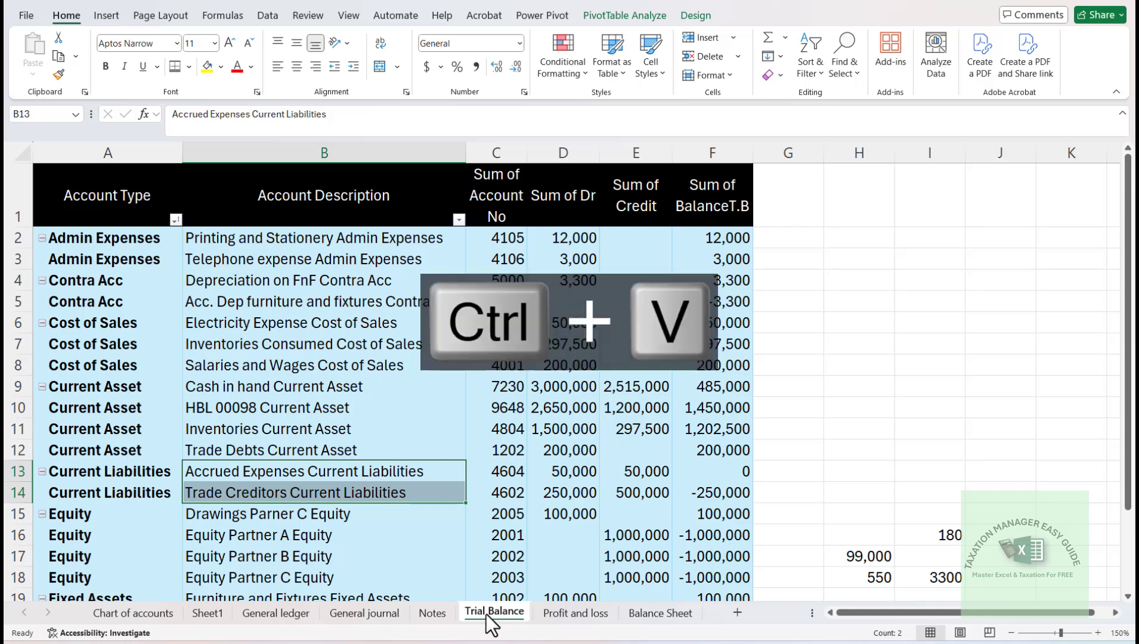
{"action": "key", "text": "ctrl+c"}
{"action": "left_click", "coordinate": [432, 613]}
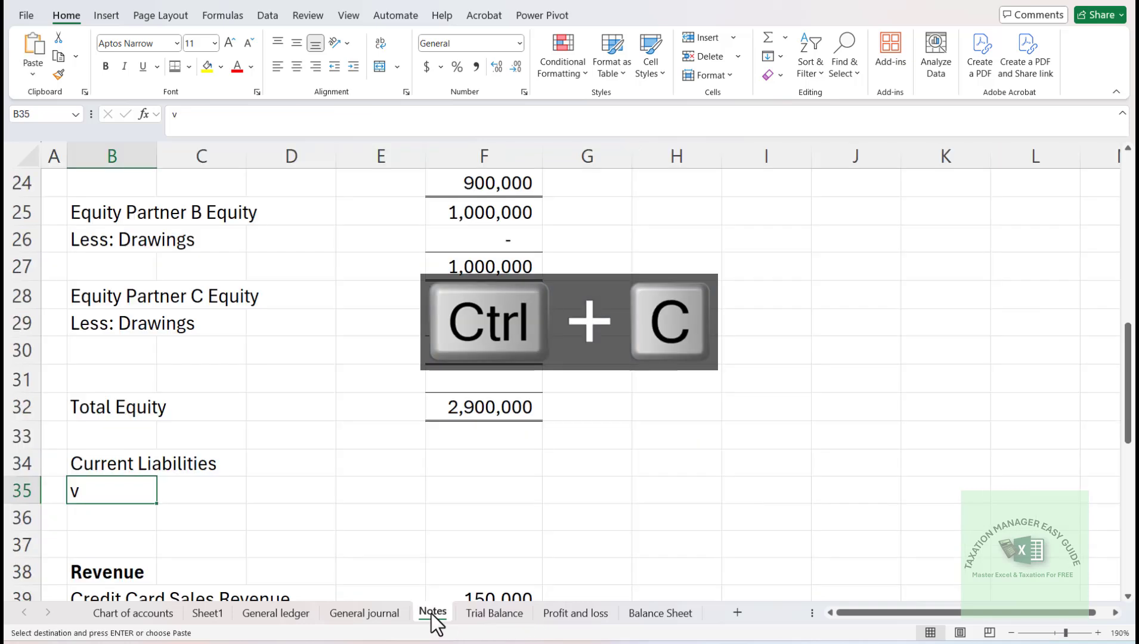
{"action": "key", "text": "alt+e"}
{"action": "key", "text": "s"}
{"action": "key", "text": "v"}
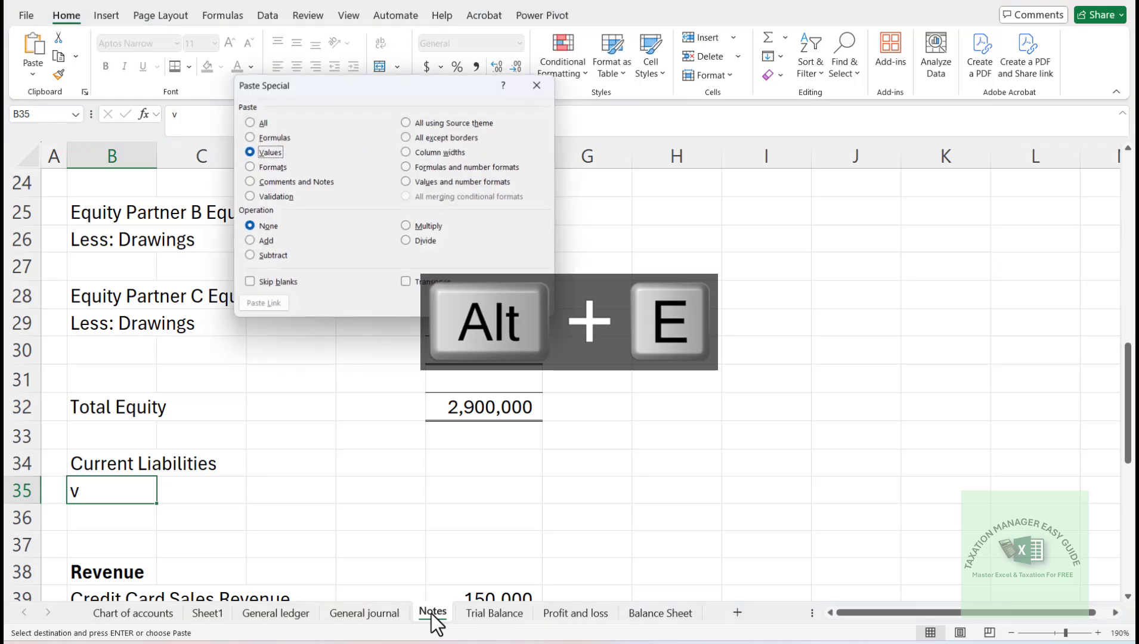
{"action": "key", "text": "Return"}
- Copy the VLOOKUP formula from F28 into F35:F36 for the two current liability amounts
{"action": "key", "text": "Right"}
{"action": "key", "text": "Right"}
{"action": "key", "text": "Right"}
{"action": "key", "text": "Right"}
{"action": "key", "text": "Up"}
{"action": "key", "text": "Up"}
{"action": "key", "text": "Up"}
{"action": "key", "text": "Up"}
{"action": "key", "text": "Up"}
{"action": "key", "text": "Up"}
{"action": "key", "text": "Up"}
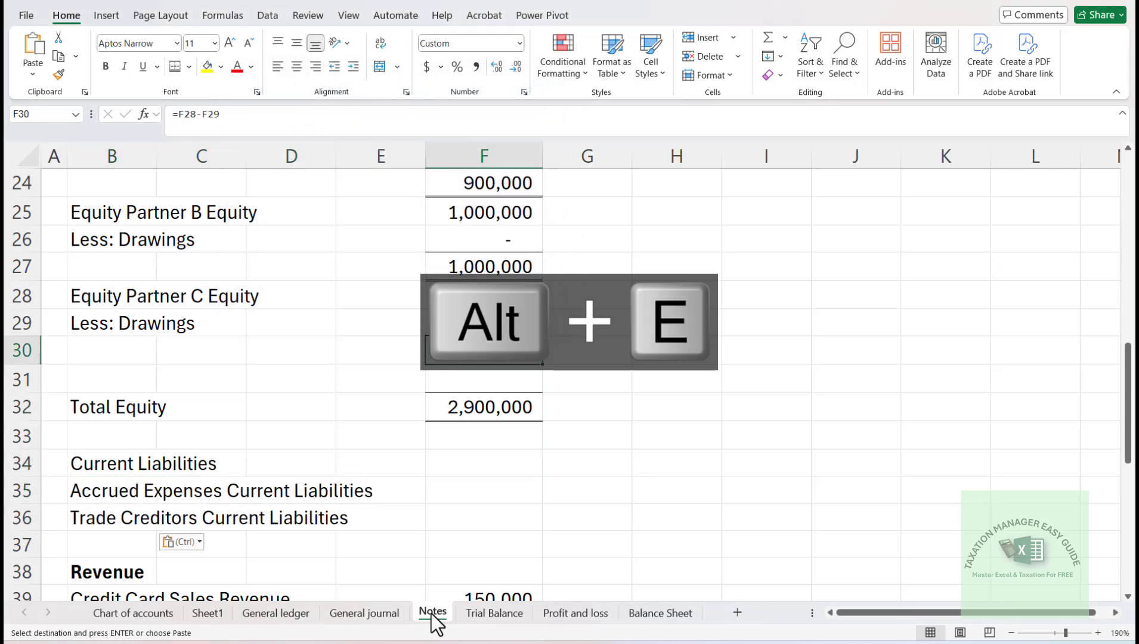
{"action": "key", "text": "ctrl+c"}
{"action": "key", "text": "Down"}
{"action": "key", "text": "Down"}
{"action": "key", "text": "Down"}
{"action": "key", "text": "Down"}
{"action": "key", "text": "Down"}
{"action": "key", "text": "Down"}
{"action": "key", "text": "Down"}
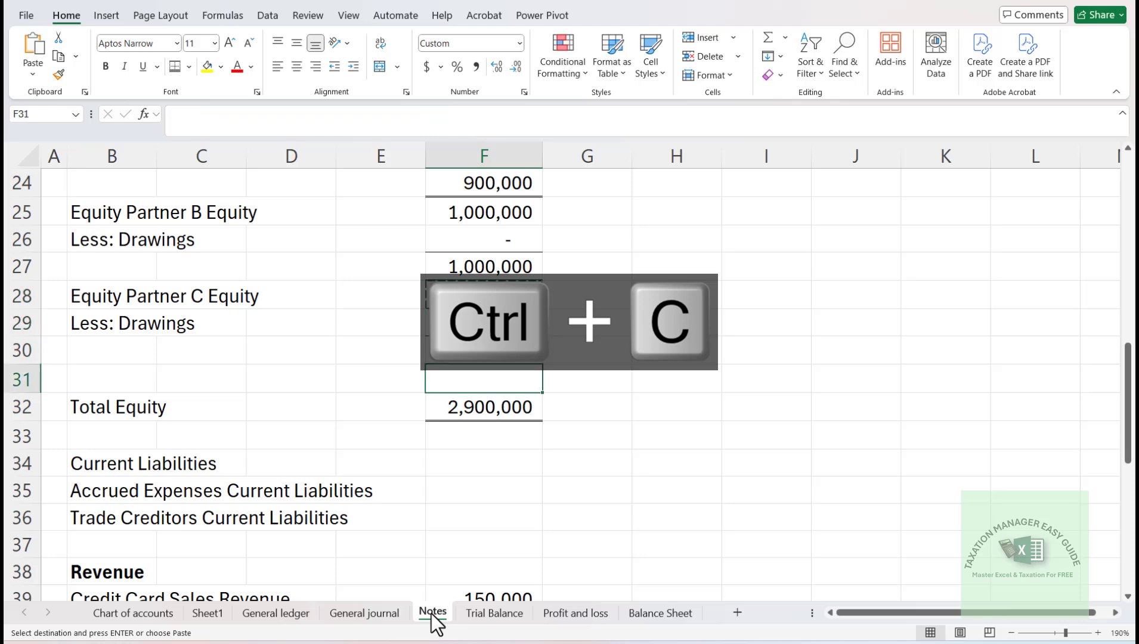
{"action": "key", "text": "shift+Down"}
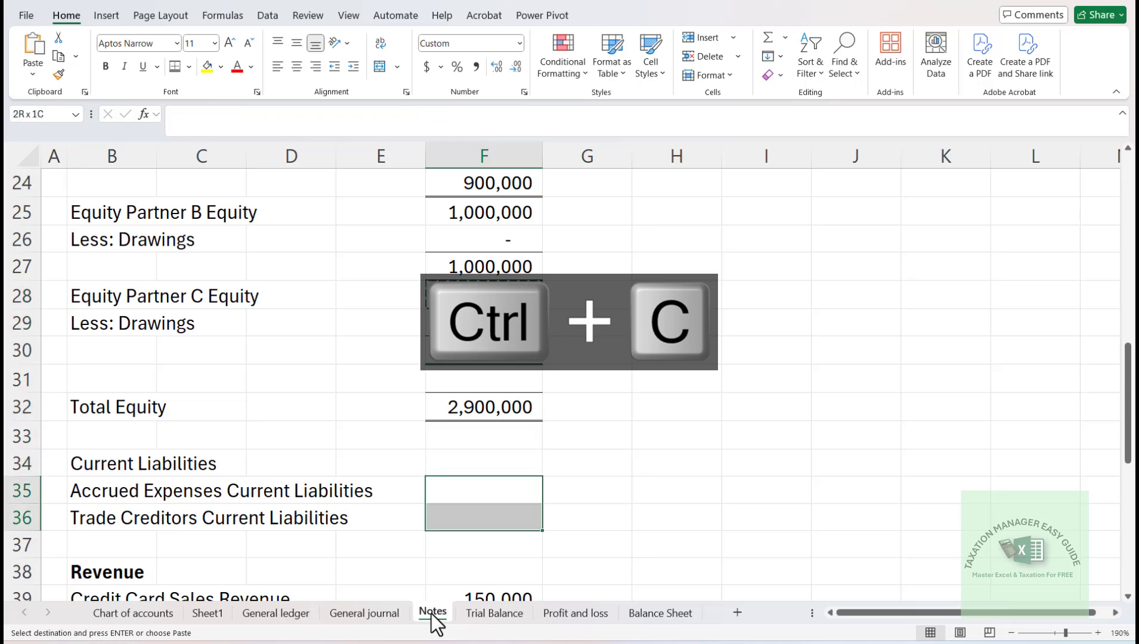
{"action": "key", "text": "Return"}
- Make the Current Liabilities heading in B34 bold
{"action": "key", "text": "Left"}
{"action": "key", "text": "Left"}
{"action": "key", "text": "Left"}
{"action": "key", "text": "Up"}
{"action": "key", "text": "Left"}
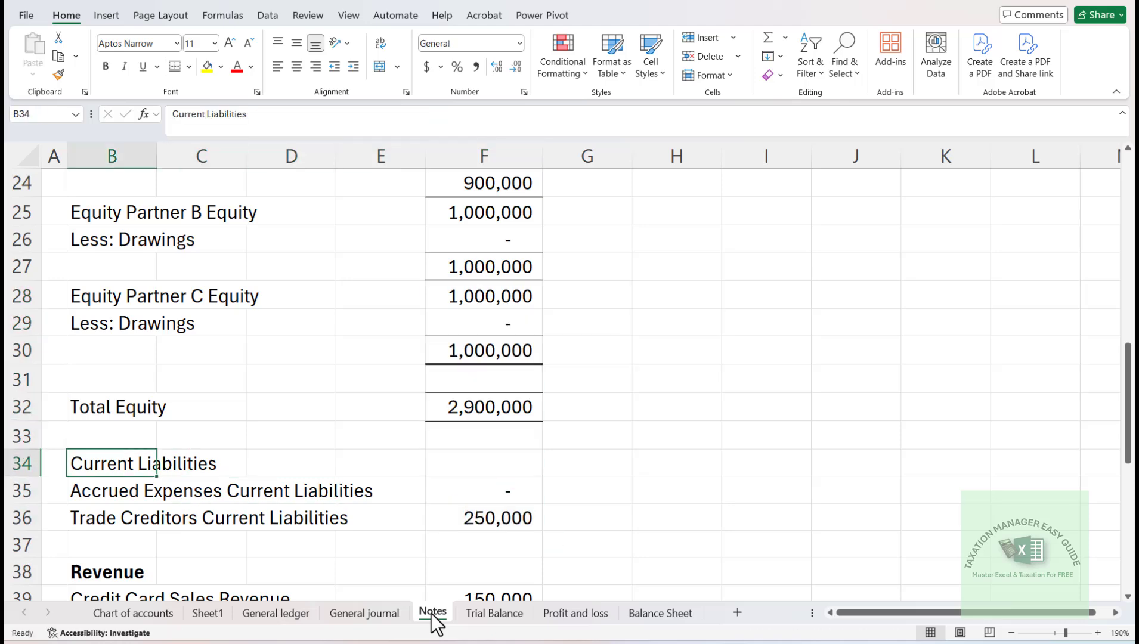
{"action": "key", "text": "ctrl+b"}
- Total the current liabilities in F37 with =SUM(F35:F36)
{"action": "key", "text": "Down"}
{"action": "key", "text": "Down"}
{"action": "key", "text": "Down"}
{"action": "key", "text": "Right"}
{"action": "key", "text": "Right"}
{"action": "key", "text": "Right"}
{"action": "key", "text": "Right"}
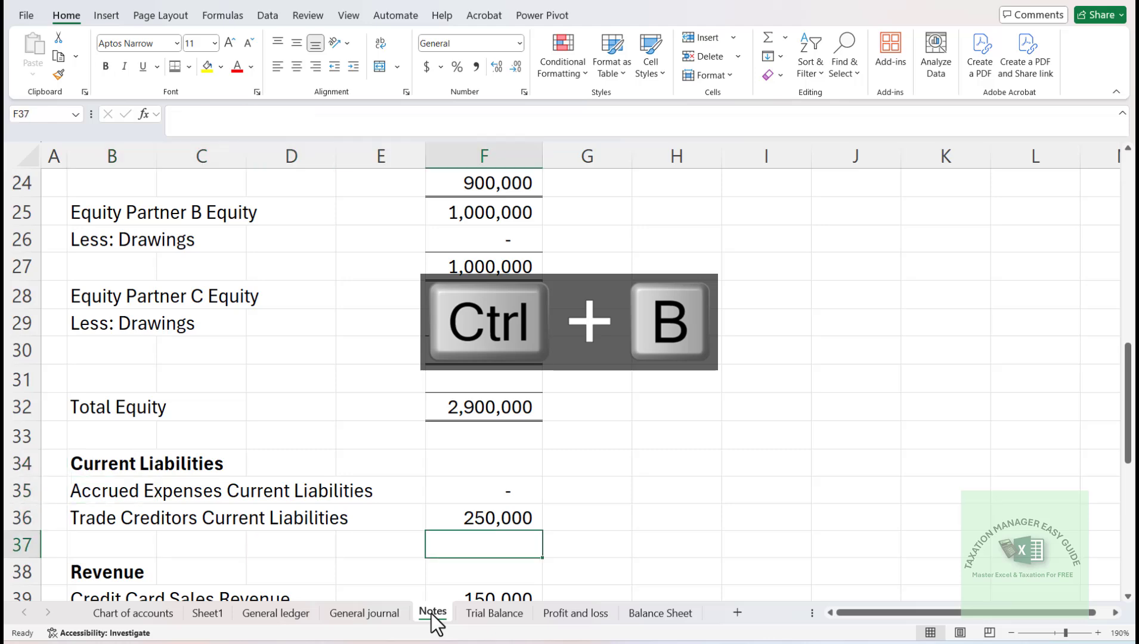
{"action": "key", "text": "alt+equal"}
{"action": "key", "text": "Return"}
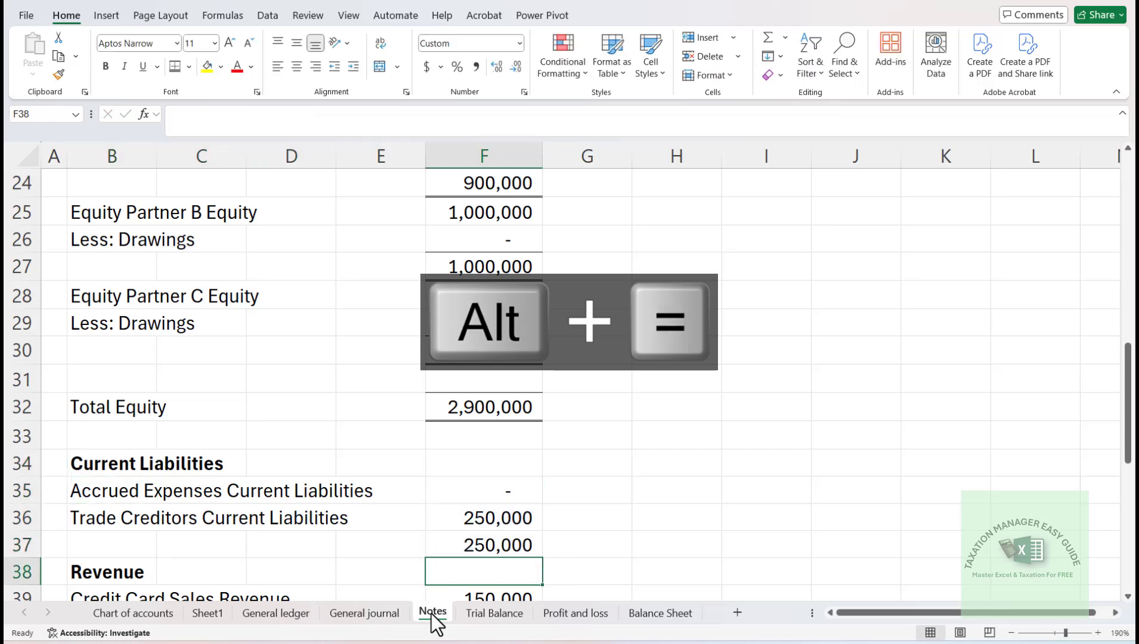
- Give the current liabilities total in F37 the same border as the other totals and make it bold
{"action": "key", "text": "Up"}
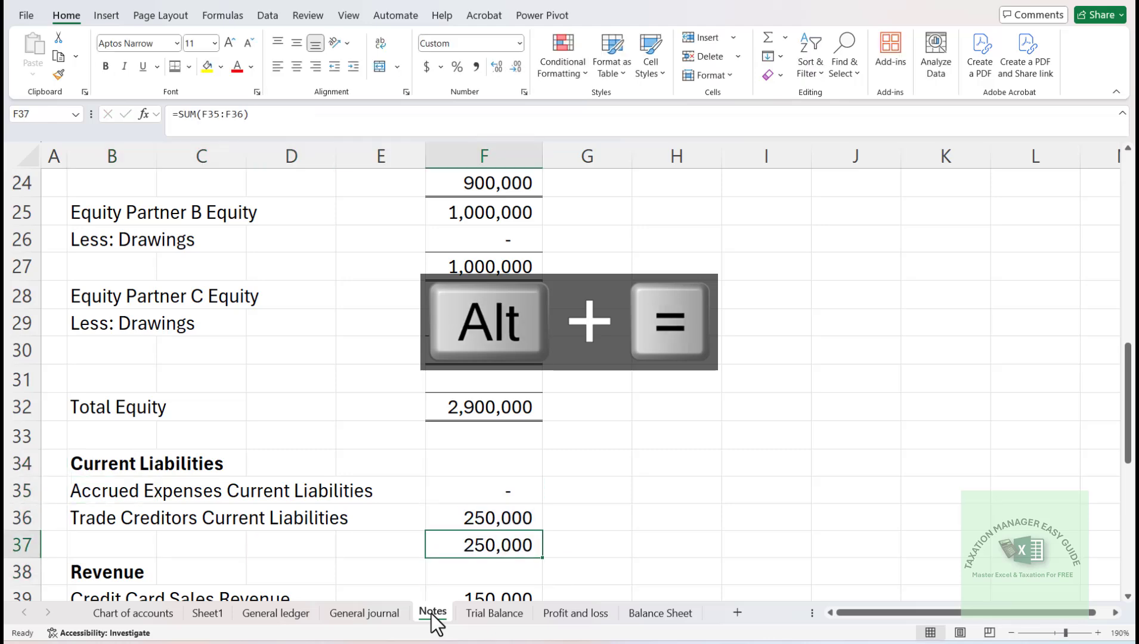
{"action": "left_click", "coordinate": [175, 68]}
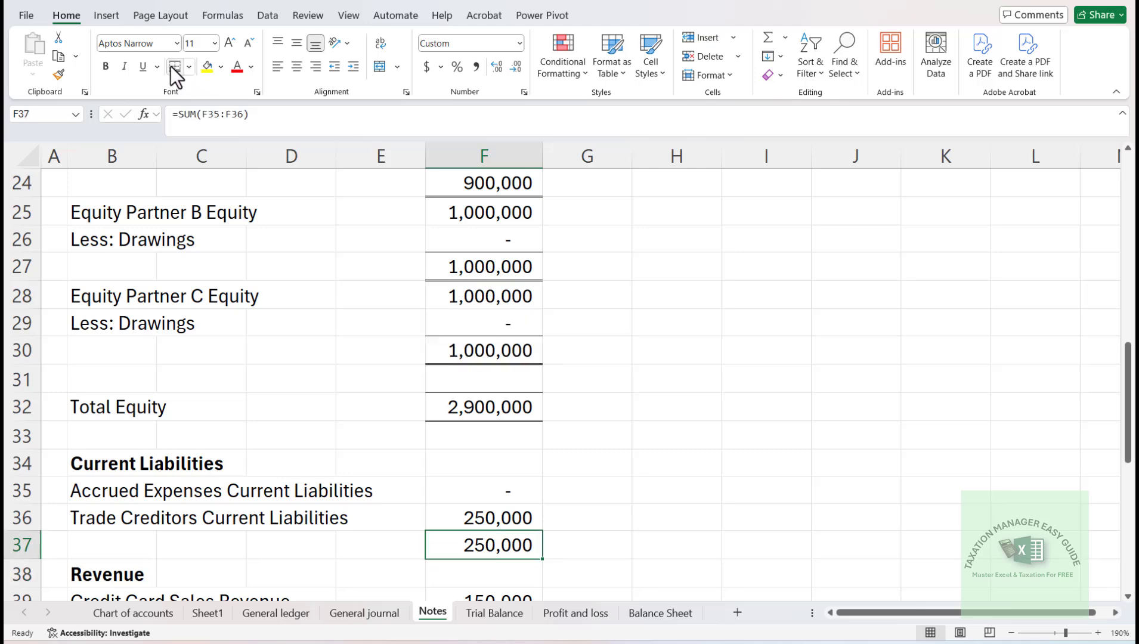
{"action": "key", "text": "ctrl+b"}
- Make the Total Equity amount in F32 and the Partner C net equity in F30 bold
{"action": "key", "text": "Up"}
{"action": "key", "text": "Up"}
{"action": "key", "text": "Up"}
{"action": "key", "text": "Up"}
{"action": "key", "text": "Up"}
{"action": "key", "text": "Up"}
{"action": "key", "text": "Down"}
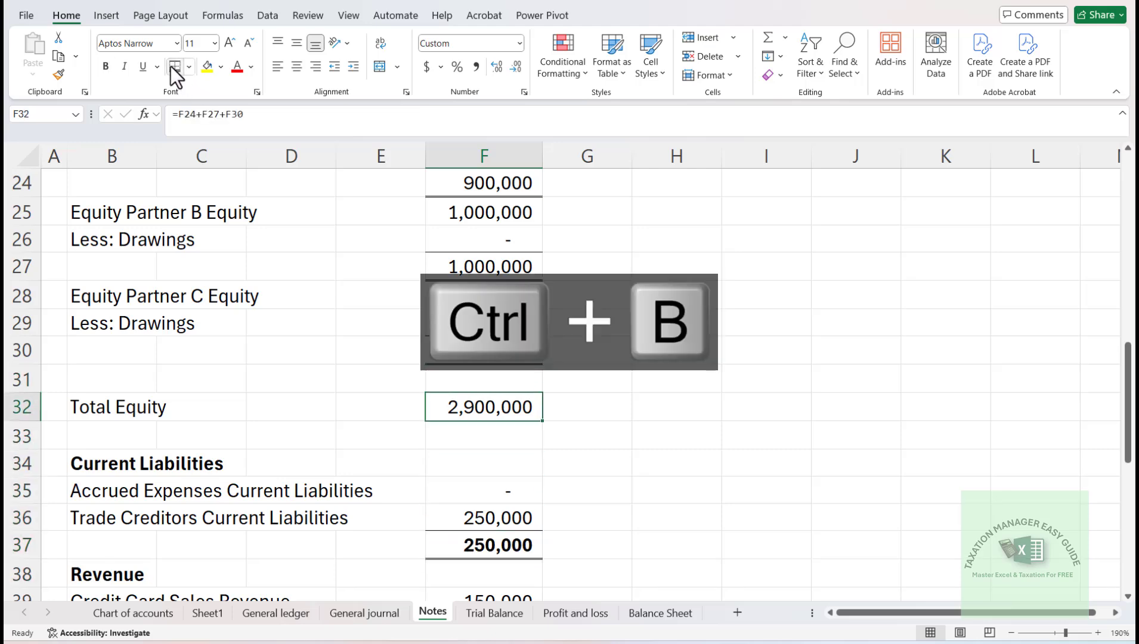
{"action": "key", "text": "F4"}
{"action": "key", "text": "Up"}
{"action": "key", "text": "Up"}
{"action": "key", "text": "Up"}
{"action": "key", "text": "Down"}
{"action": "key", "text": "F4"}
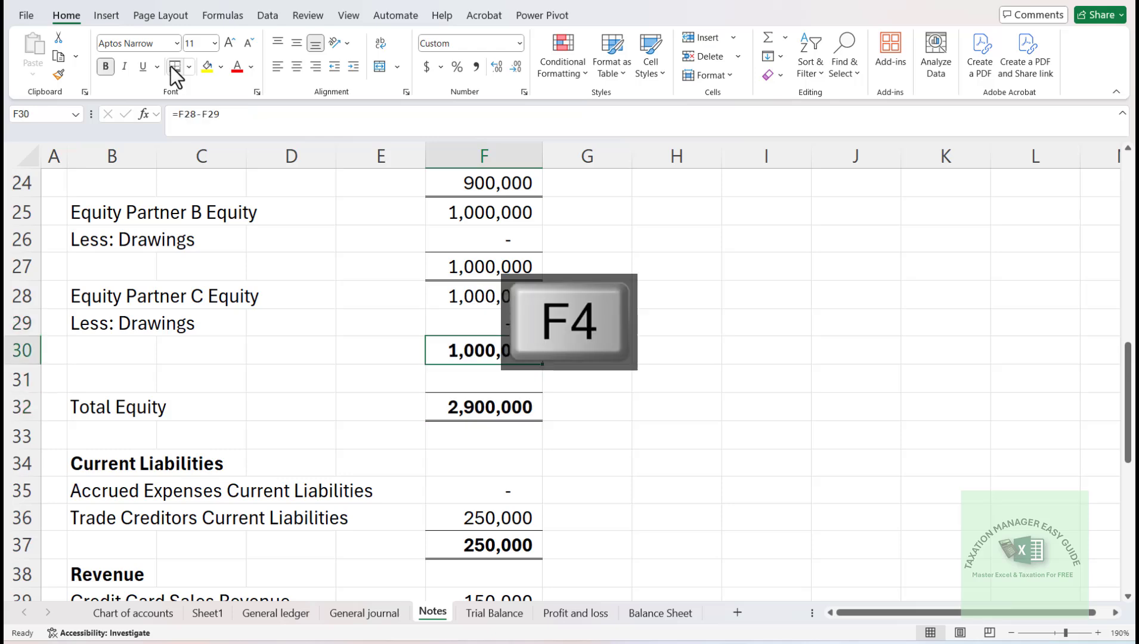
- Make the Partner B net equity in F27 and the Partner A net equity in F24 bold
{"action": "key", "text": "Up"}
{"action": "key", "text": "Up"}
{"action": "key", "text": "Up"}
{"action": "key", "text": "F4"}
{"action": "key", "text": "Up"}
{"action": "key", "text": "Up"}
{"action": "key", "text": "Up"}
{"action": "key", "text": "Up"}
{"action": "key", "text": "Up"}
{"action": "key", "text": "Up"}
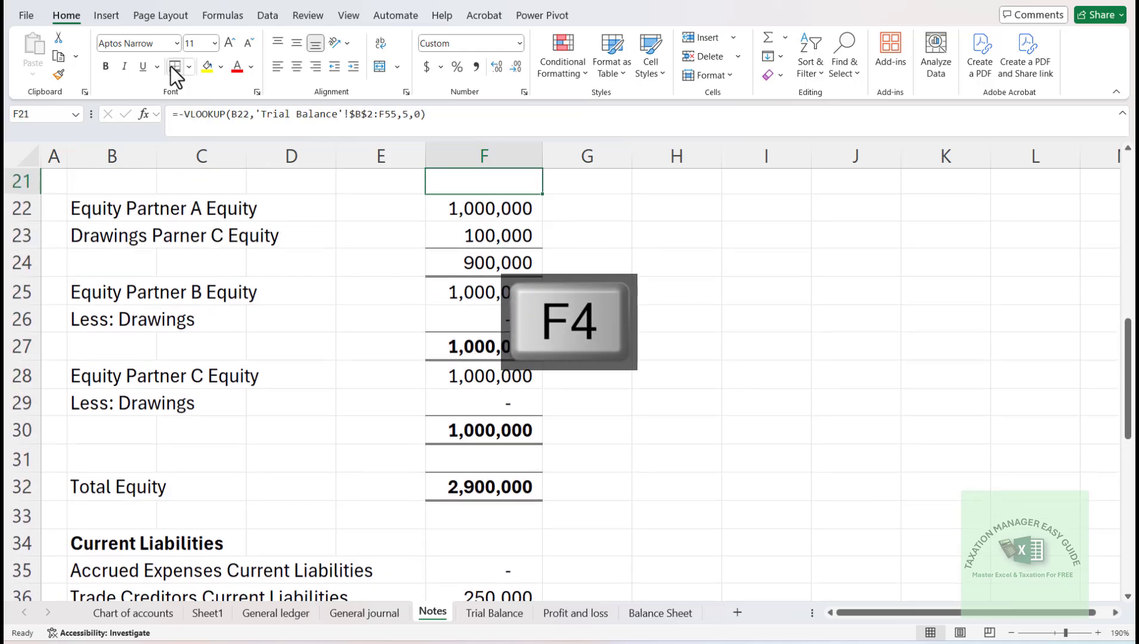
{"action": "key", "text": "Down"}
{"action": "key", "text": "Down"}
{"action": "key", "text": "Down"}
{"action": "key", "text": "F4"}
- Make the cash and bank total in F18 and the current assets total in F14 bold
{"action": "key", "text": "Up"}
{"action": "key", "text": "Up"}
{"action": "key", "text": "Up"}
{"action": "key", "text": "Up"}
{"action": "key", "text": "Up"}
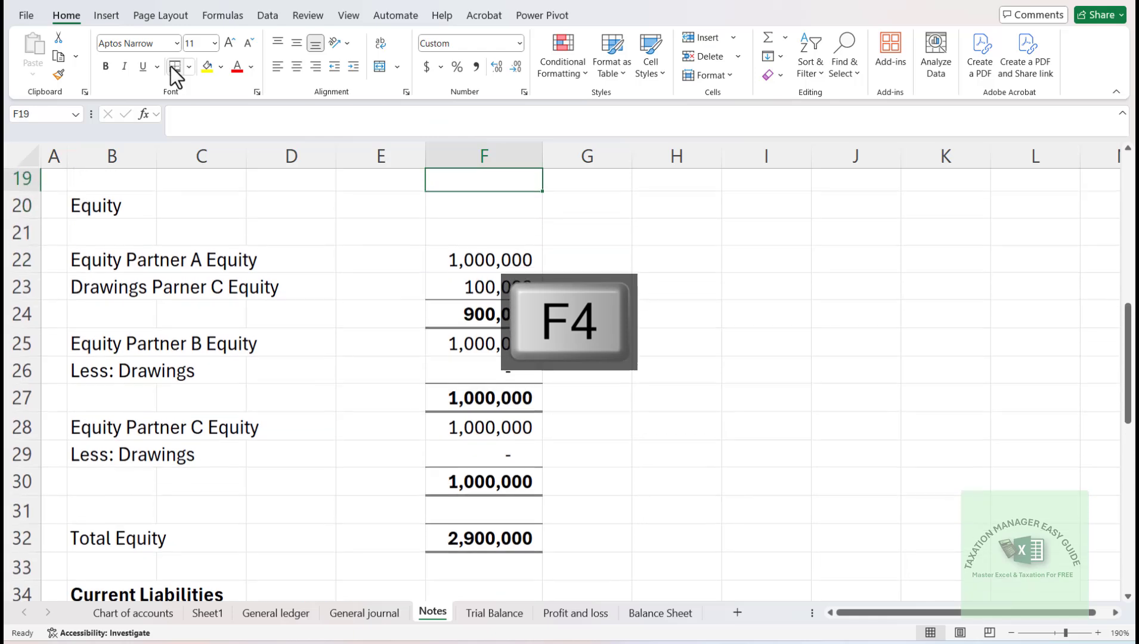
{"action": "key", "text": "Up"}
{"action": "key", "text": "Up"}
{"action": "key", "text": "Up"}
{"action": "key", "text": "Down"}
{"action": "key", "text": "Down"}
{"action": "key", "text": "F4"}
{"action": "key", "text": "Up"}
{"action": "key", "text": "Up"}
{"action": "key", "text": "Up"}
{"action": "key", "text": "Up"}
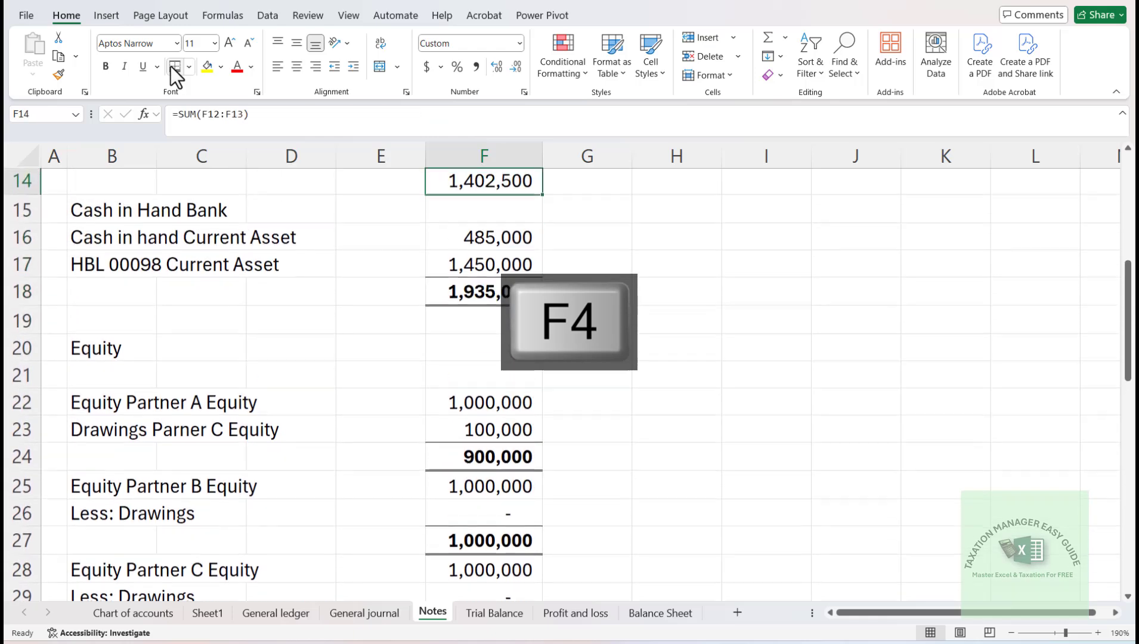
- Make the net fixed assets amount in F10 bold, below the accumulated depreciation
{"action": "key", "text": "Up"}
{"action": "key", "text": "Up"}
{"action": "key", "text": "Up"}
{"action": "key", "text": "Down"}
{"action": "key", "text": "Down"}
{"action": "key", "text": "Down"}
{"action": "key", "text": "F4"}
{"action": "key", "text": "Up"}
{"action": "key", "text": "Up"}
- Make the Revenue total in F41 and the Cost of Sales total in F46 bold
{"action": "key", "text": "Up"}
{"action": "key", "text": "Up"}
{"action": "key", "text": "Up"}
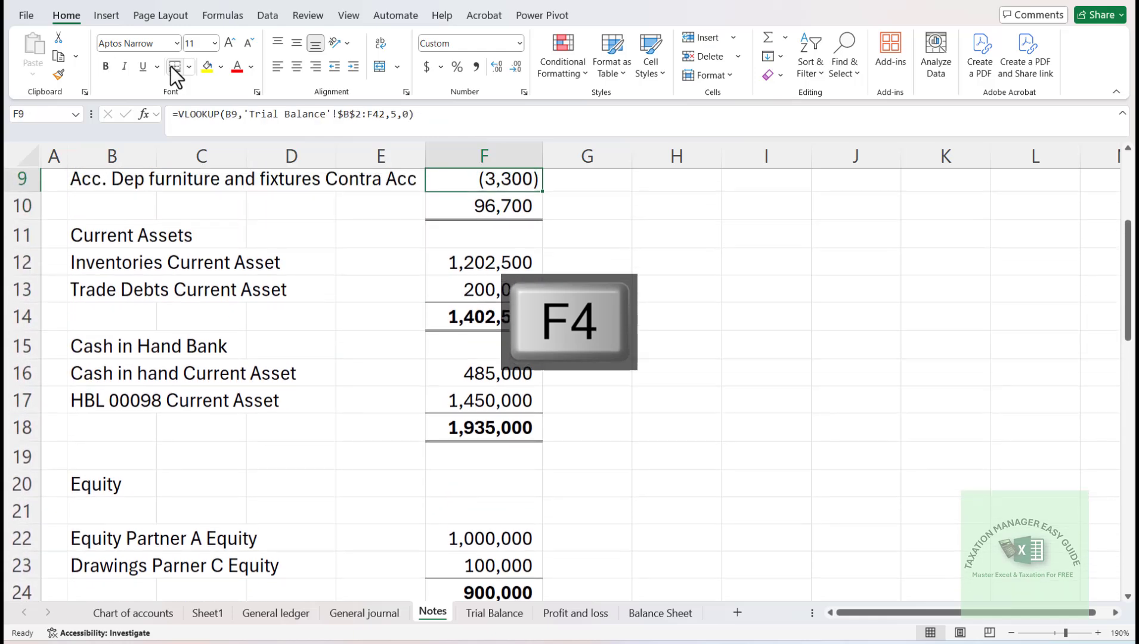
{"action": "key", "text": "Up"}
{"action": "key", "text": "Down"}
{"action": "key", "text": "Down"}
{"action": "key", "text": "F4"}
{"action": "key", "text": "Up"}
{"action": "key", "text": "Down"}
{"action": "key", "text": "Down"}
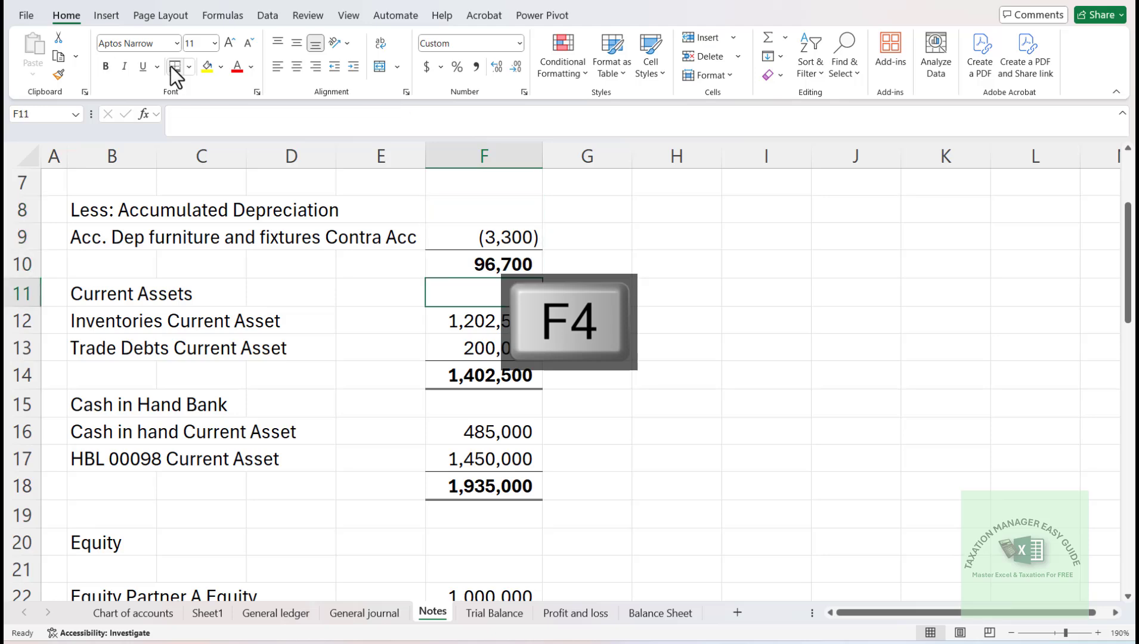
{"action": "key", "text": "Down"}
{"action": "key", "text": "Down"}
{"action": "key", "text": "Down"}
{"action": "key", "text": "Down"}
{"action": "key", "text": "Down"}
{"action": "key", "text": "Down"}
{"action": "key", "text": "Down"}
{"action": "key", "text": "Down"}
{"action": "key", "text": "Down"}
{"action": "key", "text": "Down"}
{"action": "key", "text": "Down"}
{"action": "key", "text": "Down"}
{"action": "key", "text": "Down"}
{"action": "key", "text": "Down"}
{"action": "key", "text": "Down"}
{"action": "key", "text": "Down"}
{"action": "key", "text": "Down"}
{"action": "key", "text": "Down"}
{"action": "key", "text": "Down"}
{"action": "key", "text": "Down"}
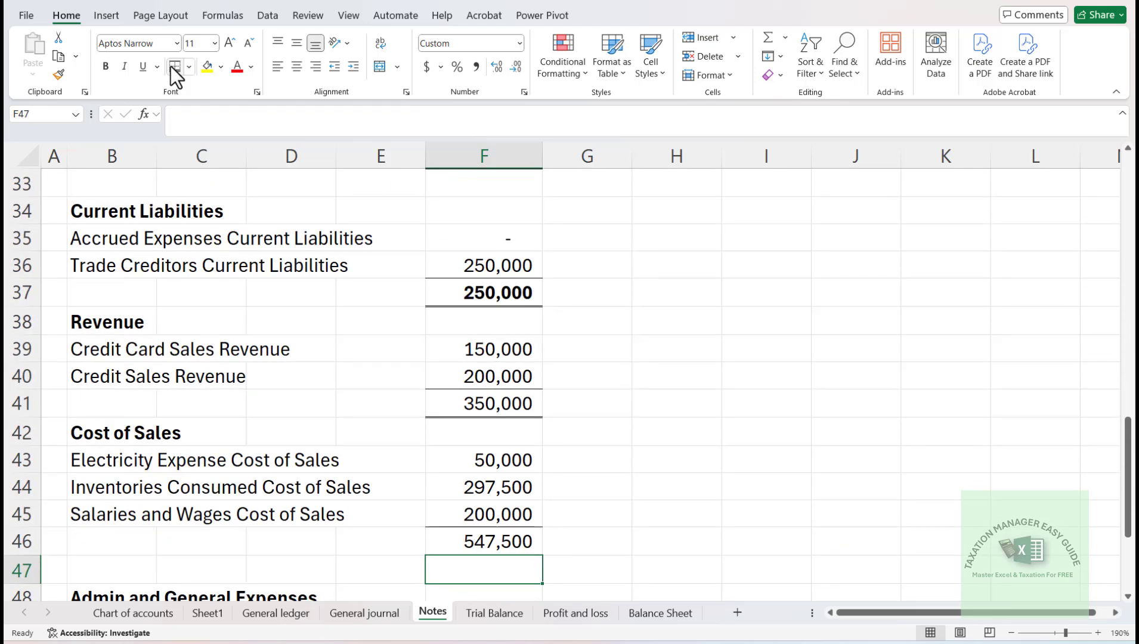
{"action": "key", "text": "Up"}
{"action": "key", "text": "Up"}
{"action": "key", "text": "Up"}
{"action": "key", "text": "Up"}
{"action": "key", "text": "Up"}
{"action": "key", "text": "Up"}
{"action": "key", "text": "Up"}
{"action": "key", "text": "Down"}
{"action": "key", "text": "F4"}
{"action": "key", "text": "Down"}
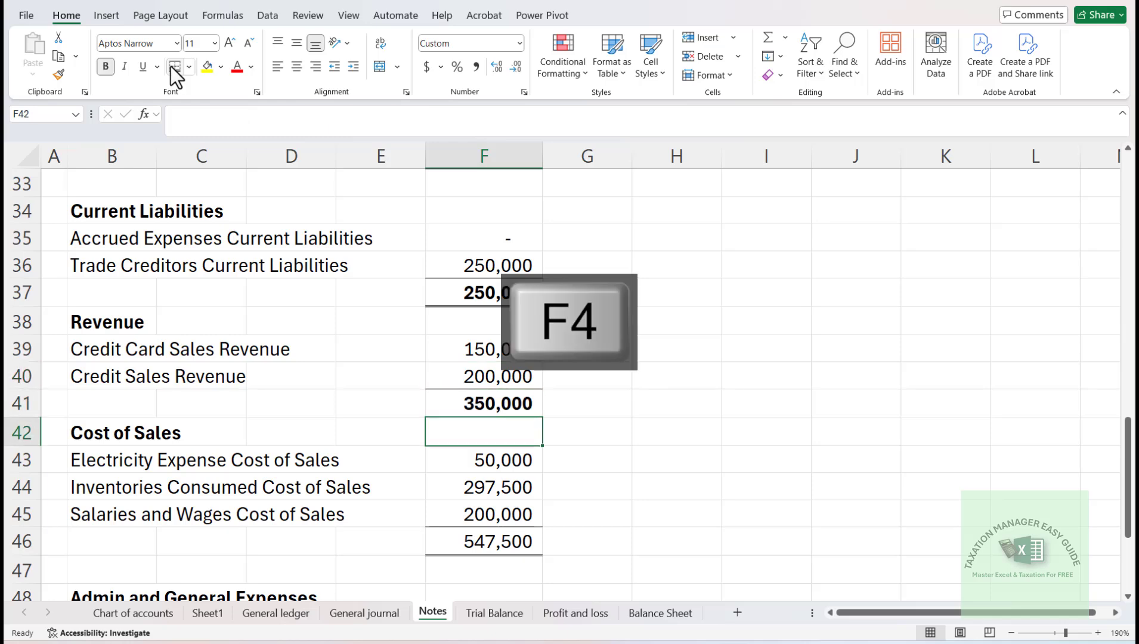
- Make the Admin and General Expenses total in F51 bold
{"action": "key", "text": "Down"}
{"action": "key", "text": "Down"}
{"action": "key", "text": "Down"}
{"action": "key", "text": "Down"}
{"action": "key", "text": "F4"}
{"action": "key", "text": "Down"}
{"action": "key", "text": "Down"}
{"action": "key", "text": "Down"}
{"action": "key", "text": "Down"}
{"action": "key", "text": "Down"}
{"action": "key", "text": "Down"}
{"action": "key", "text": "Down"}
{"action": "key", "text": "Down"}
{"action": "key", "text": "Down"}
{"action": "key", "text": "Down"}
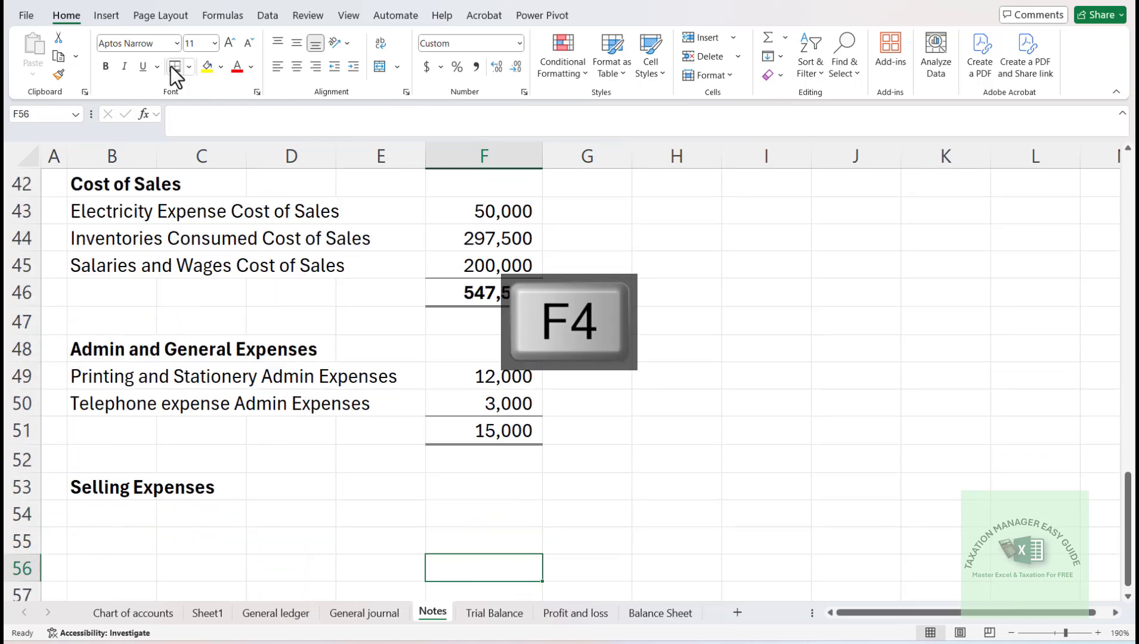
{"action": "key", "text": "Down"}
{"action": "key", "text": "Up"}
{"action": "key", "text": "Up"}
{"action": "key", "text": "Up"}
{"action": "key", "text": "Up"}
{"action": "key", "text": "Up"}
{"action": "key", "text": "Up"}
{"action": "key", "text": "Up"}
{"action": "key", "text": "Down"}
{"action": "key", "text": "F4"}
{"action": "key", "text": "Up"}
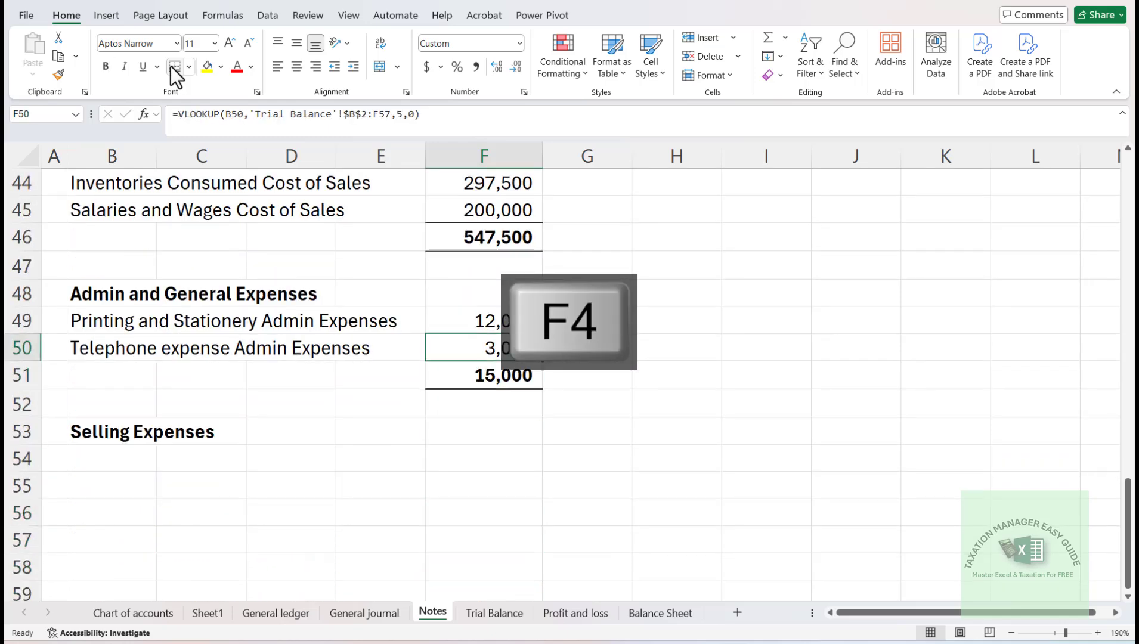
- Review the note amounts and totals from Fixed Assets down to Cost of Sales
{"action": "key", "text": "Up"}
{"action": "key", "text": "Up"}
{"action": "key", "text": "Up"}
{"action": "key", "text": "Up"}
{"action": "key", "text": "Up"}
{"action": "key", "text": "Up"}
{"action": "key", "text": "Up"}
{"action": "key", "text": "Up"}
{"action": "key", "text": "Up"}
{"action": "key", "text": "Up"}
{"action": "key", "text": "Up"}
{"action": "key", "text": "Up"}
{"action": "key", "text": "Up"}
{"action": "key", "text": "Up"}
{"action": "key", "text": "Up"}
{"action": "key", "text": "Up"}
{"action": "key", "text": "Up"}
{"action": "key", "text": "Up"}
{"action": "key", "text": "Up"}
{"action": "key", "text": "Up"}
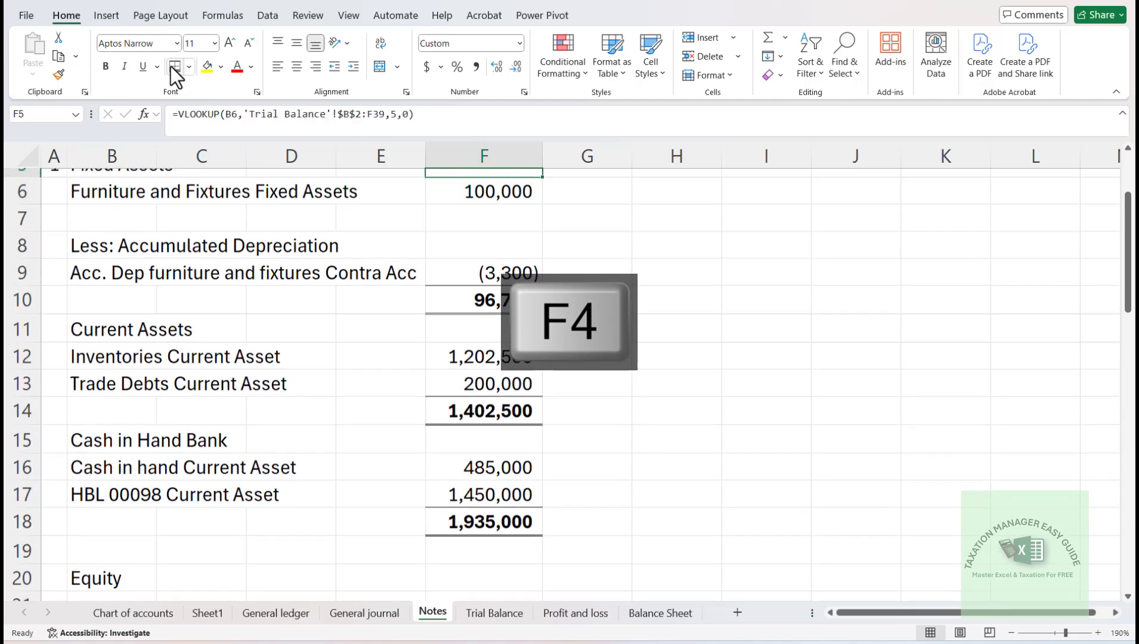
{"action": "key", "text": "Up"}
{"action": "key", "text": "Up"}
{"action": "key", "text": "Up"}
{"action": "key", "text": "Down"}
{"action": "key", "text": "Down"}
{"action": "key", "text": "Down"}
{"action": "key", "text": "Down"}
{"action": "key", "text": "Down"}
{"action": "key", "text": "Down"}
{"action": "key", "text": "Down"}
{"action": "key", "text": "Down"}
{"action": "key", "text": "Down"}
{"action": "key", "text": "Down"}
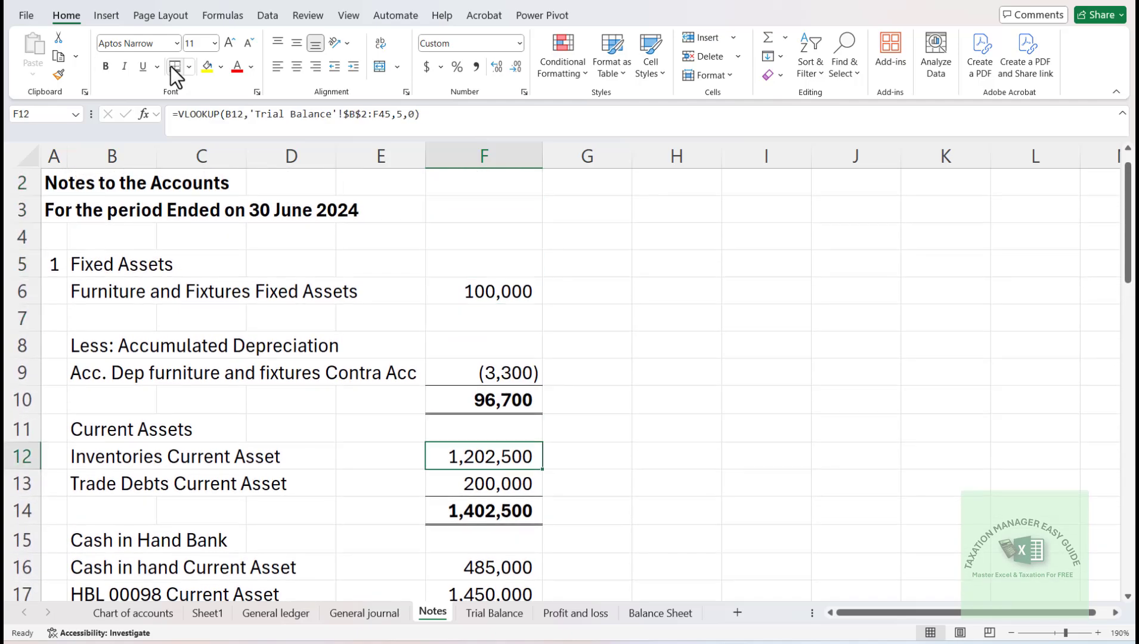
{"action": "key", "text": "Down"}
{"action": "key", "text": "Down"}
{"action": "key", "text": "Down"}
{"action": "key", "text": "Down"}
{"action": "key", "text": "Down"}
{"action": "key", "text": "Down"}
{"action": "key", "text": "Down"}
{"action": "key", "text": "Down"}
{"action": "key", "text": "Down"}
{"action": "key", "text": "Down"}
{"action": "key", "text": "Down"}
{"action": "key", "text": "Down"}
{"action": "key", "text": "Down"}
{"action": "key", "text": "Down"}
{"action": "key", "text": "Down"}
{"action": "key", "text": "Down"}
{"action": "key", "text": "Down"}
{"action": "key", "text": "Down"}
{"action": "key", "text": "Down"}
{"action": "key", "text": "Down"}
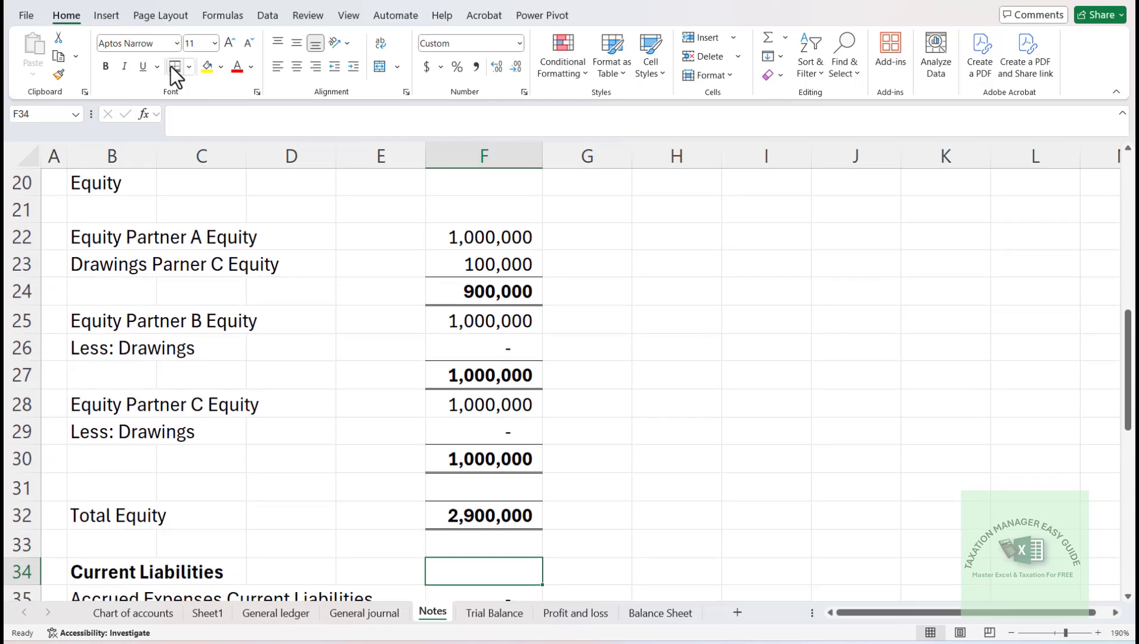
{"action": "key", "text": "Down"}
{"action": "key", "text": "Down"}
{"action": "key", "text": "Down"}
{"action": "key", "text": "Down"}
{"action": "key", "text": "Down"}
{"action": "key", "text": "Down"}
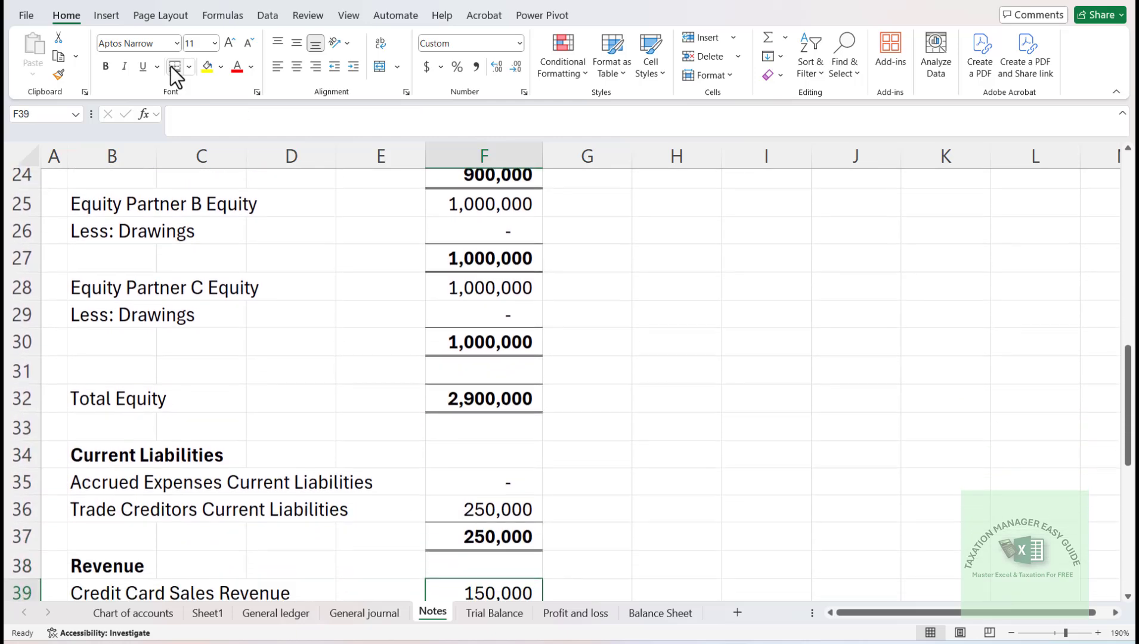
{"action": "key", "text": "Down"}
{"action": "key", "text": "Down"}
{"action": "key", "text": "Down"}
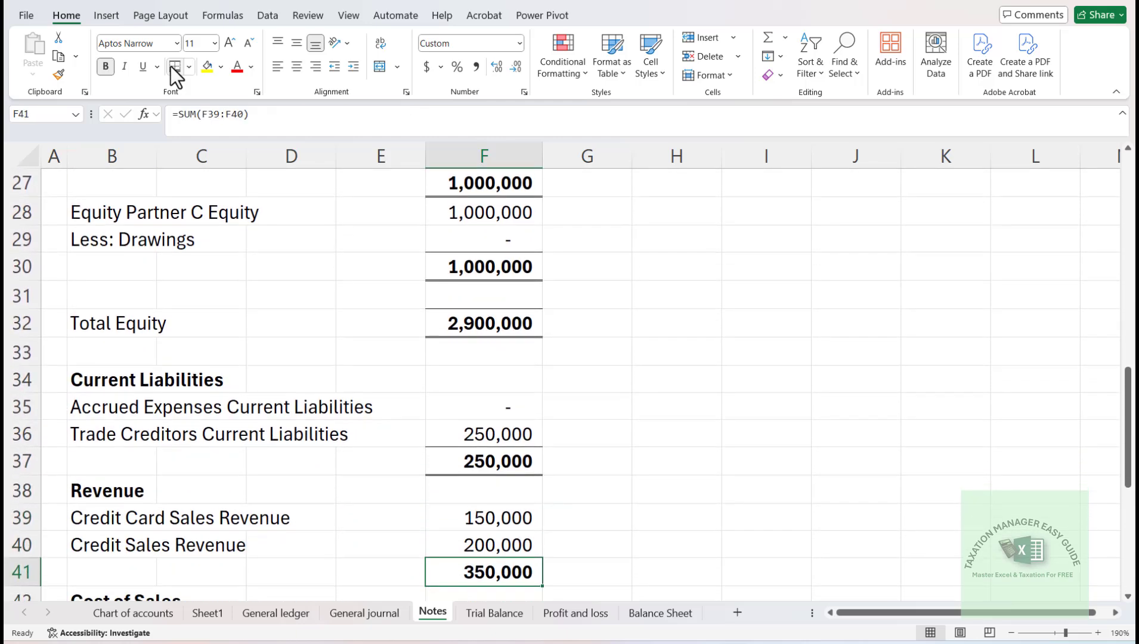
{"action": "key", "text": "Down"}
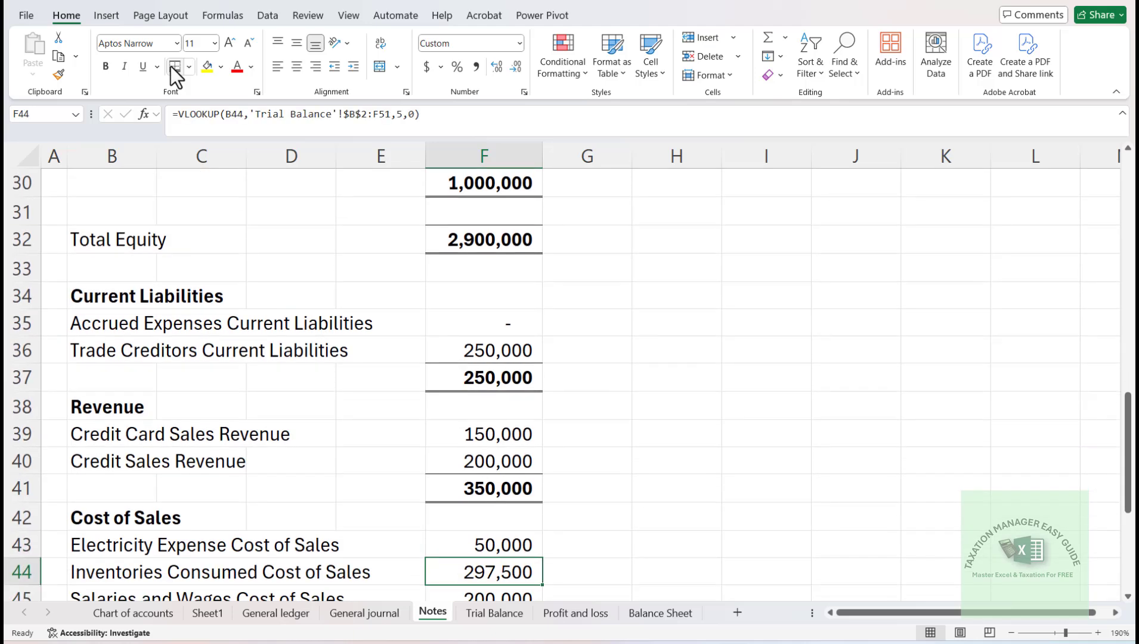
- Insert three entire blank rows at row 33, between Total Equity and the Current Liabilities heading
{"action": "key", "text": "Up"}
{"action": "key", "text": "Left"}
{"action": "key", "text": "Left"}
{"action": "key", "text": "Left"}
{"action": "key", "text": "Left"}
{"action": "key", "text": "Up"}
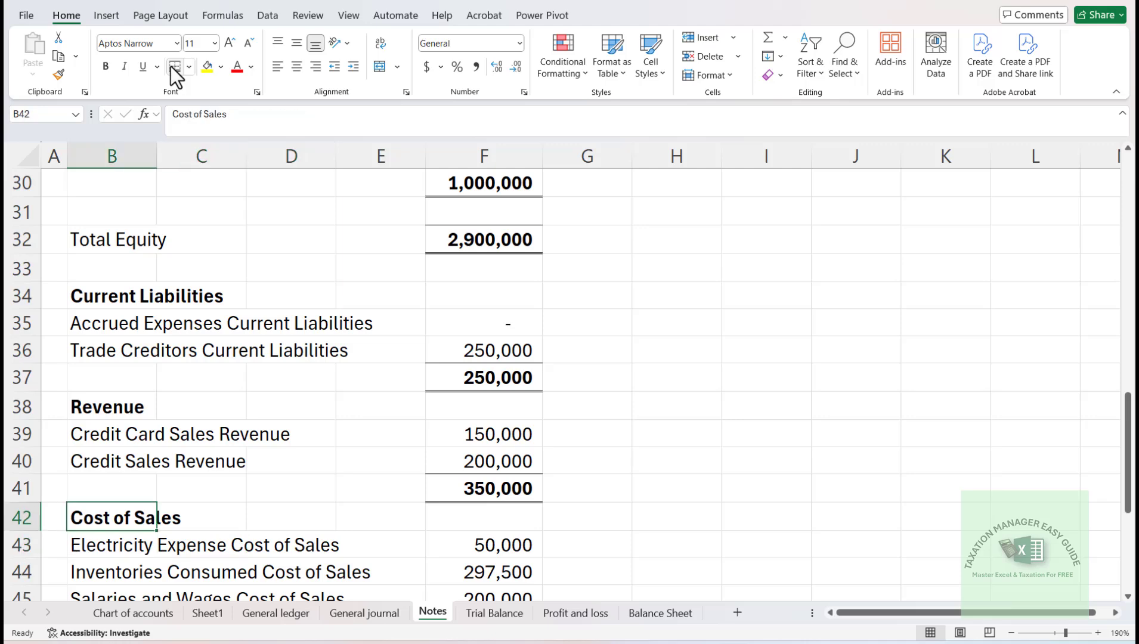
{"action": "key", "text": "Right"}
{"action": "key", "text": "Up"}
{"action": "key", "text": "Up"}
{"action": "key", "text": "Up"}
{"action": "key", "text": "Up"}
{"action": "key", "text": "Up"}
{"action": "key", "text": "Up"}
{"action": "key", "text": "Up"}
{"action": "key", "text": "Up"}
{"action": "key", "text": "Up"}
{"action": "key", "text": "Up"}
{"action": "key", "text": "Down"}
{"action": "key", "text": "Down"}
{"action": "key", "text": "Down"}
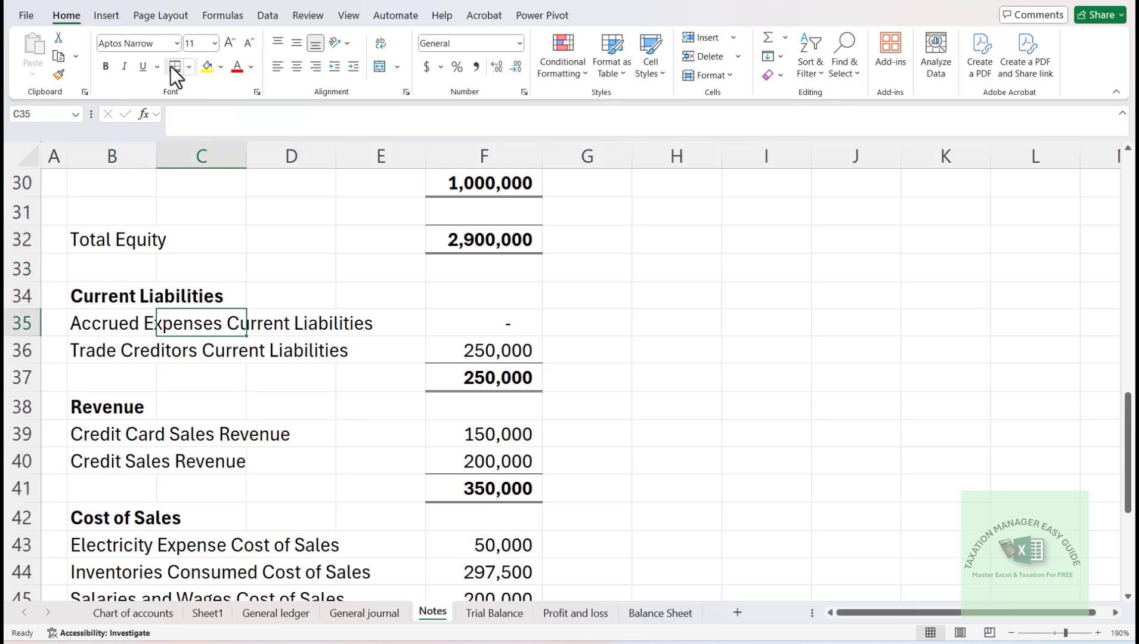
{"action": "key", "text": "Down"}
{"action": "key", "text": "Down"}
{"action": "key", "text": "Down"}
{"action": "key", "text": "Down"}
{"action": "key", "text": "Left"}
{"action": "key", "text": "Up"}
{"action": "key", "text": "Up"}
{"action": "key", "text": "Up"}
{"action": "key", "text": "Up"}
{"action": "key", "text": "Up"}
{"action": "key", "text": "Up"}
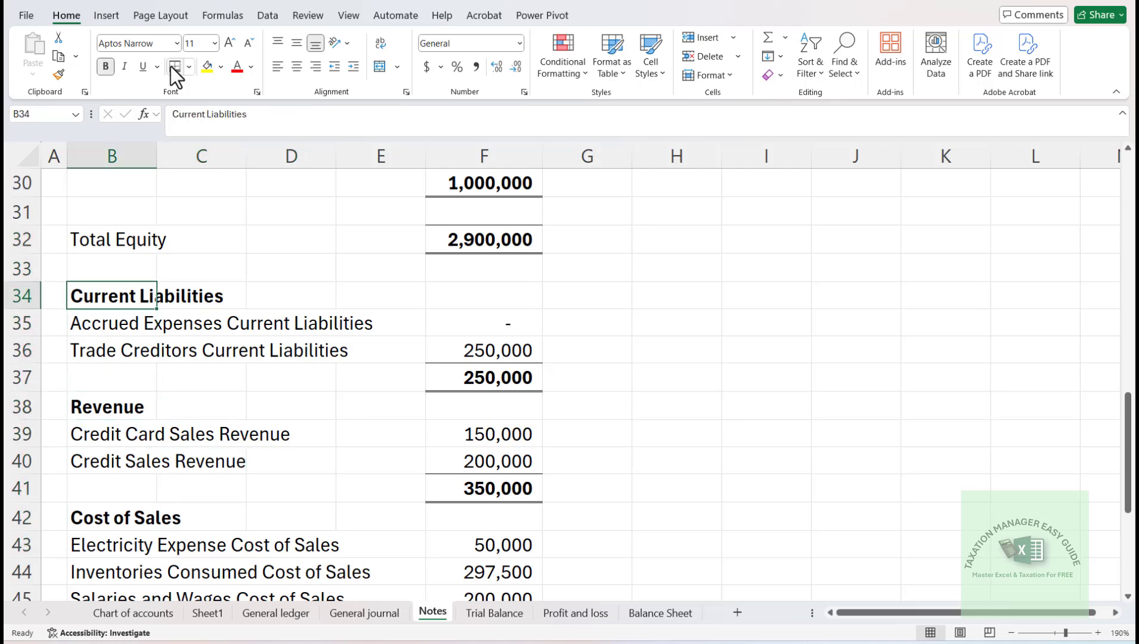
{"action": "key", "text": "ctrl+shift+equal"}
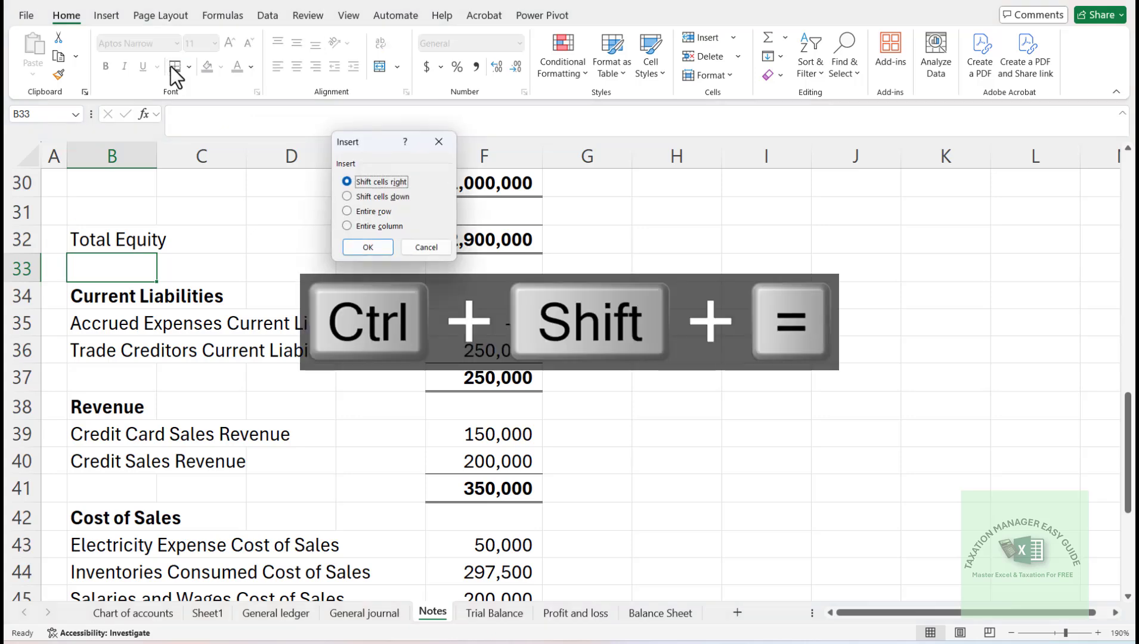
{"action": "key", "text": "Down"}
{"action": "key", "text": "Down"}
{"action": "key", "text": "Return"}
{"action": "key", "text": "F5"}
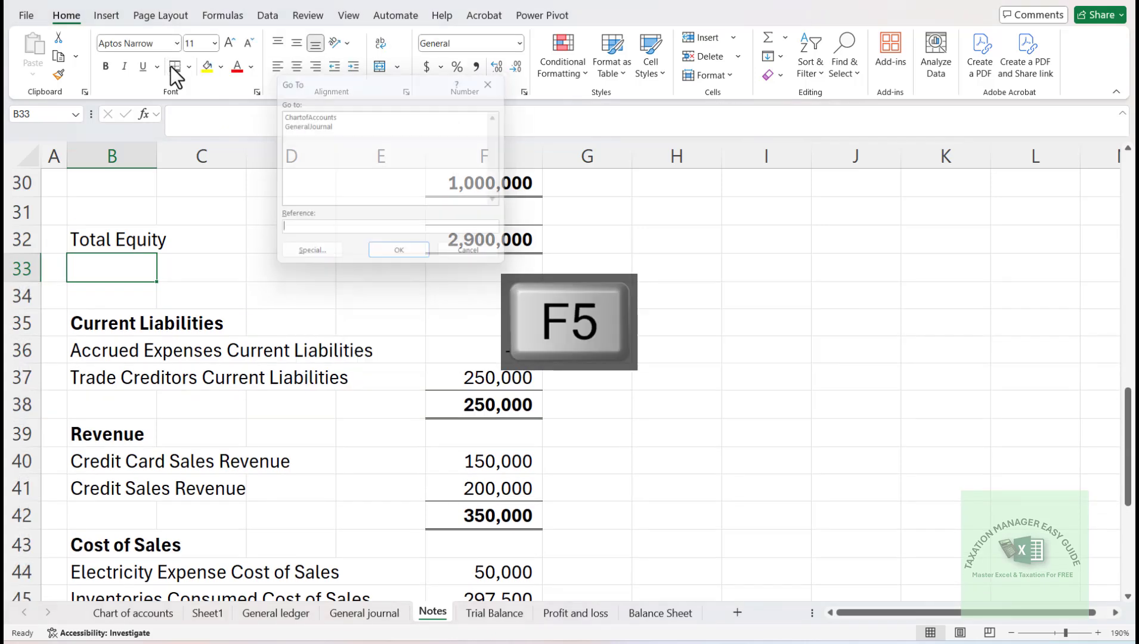
{"action": "key", "text": "Escape"}
{"action": "key", "text": "F4"}
{"action": "key", "text": "F4"}
- Enter the heading "Retained Earnings" in B34, below Total Equity
{"action": "key", "text": "Down"}
{"action": "key", "text": "Down"}
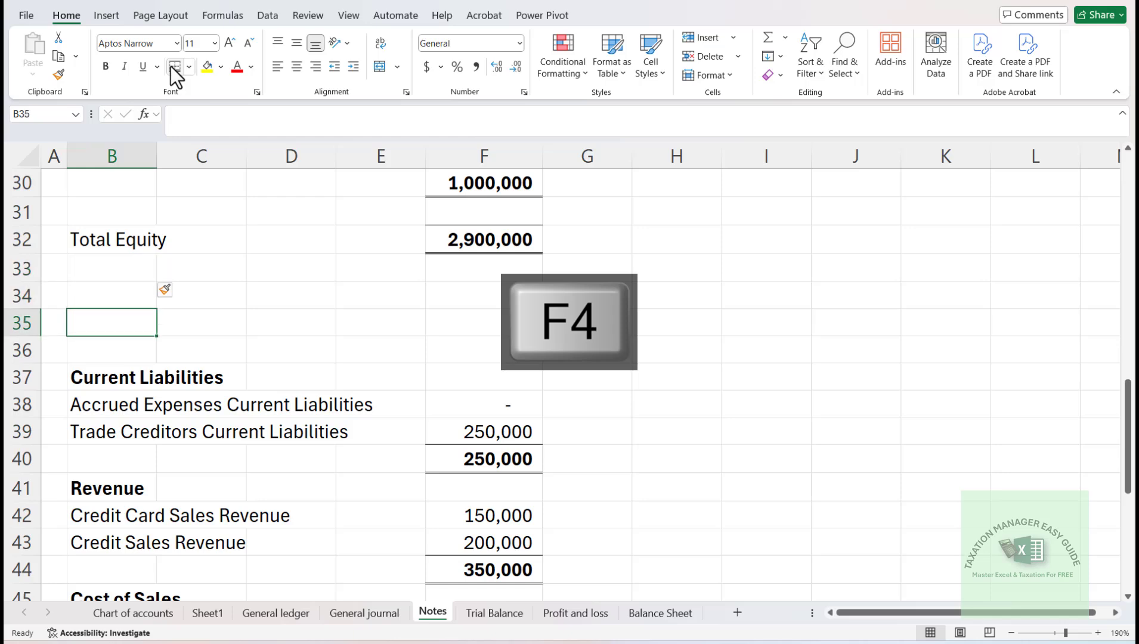
{"action": "key", "text": "Up"}
{"action": "type", "text": "Retain"}
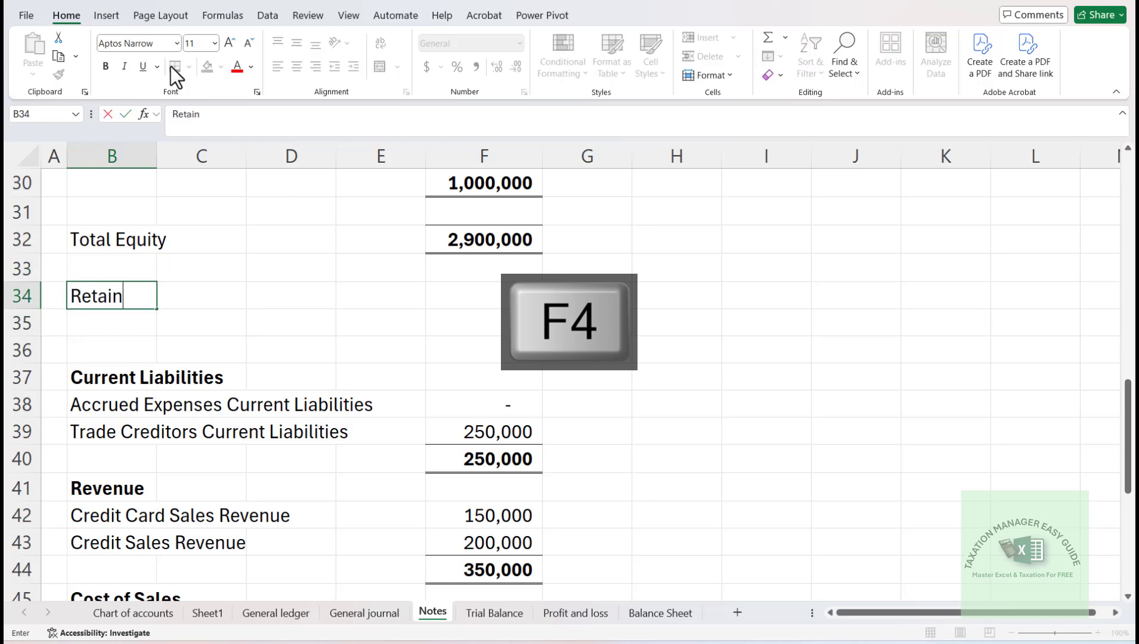
{"action": "type", "text": "ed E"}
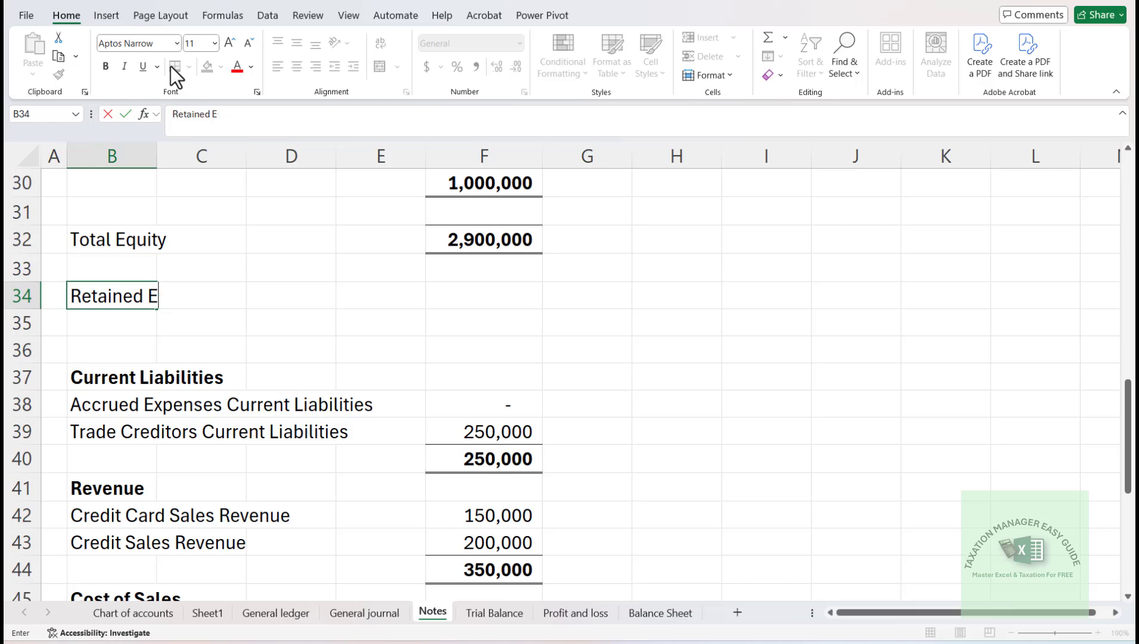
{"action": "type", "text": "arnings"}
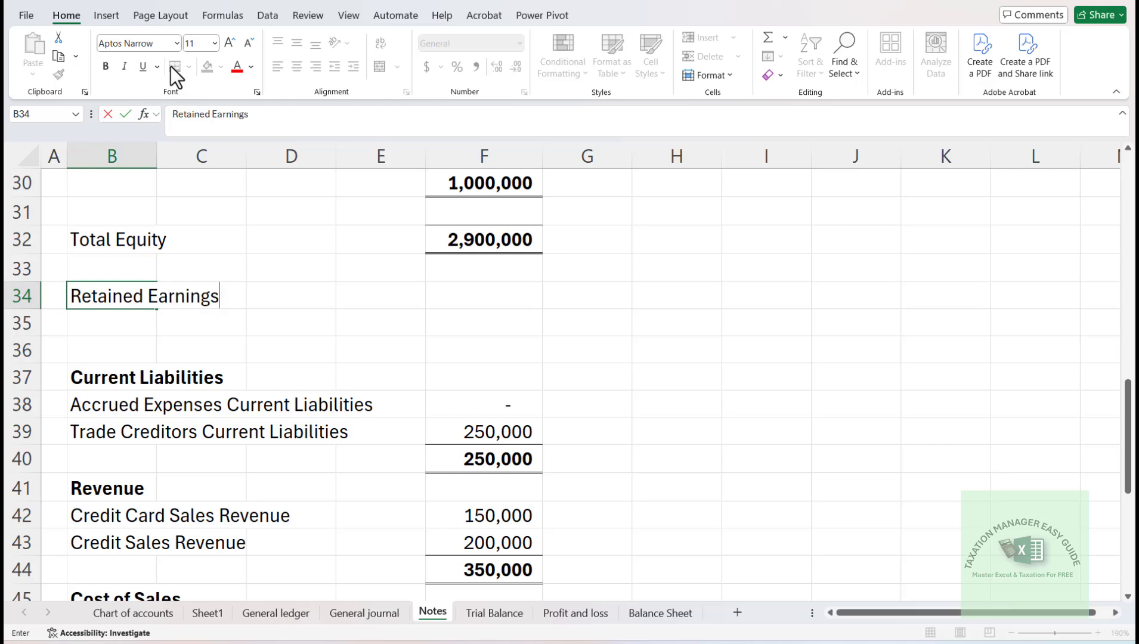
{"action": "key", "text": "Return"}
- Add the labels "Balance B/F" in B35 and "Current year" in B36 under Retained Earnings
{"action": "key", "text": "Up"}
{"action": "key", "text": "Right"}
{"action": "key", "text": "Right"}
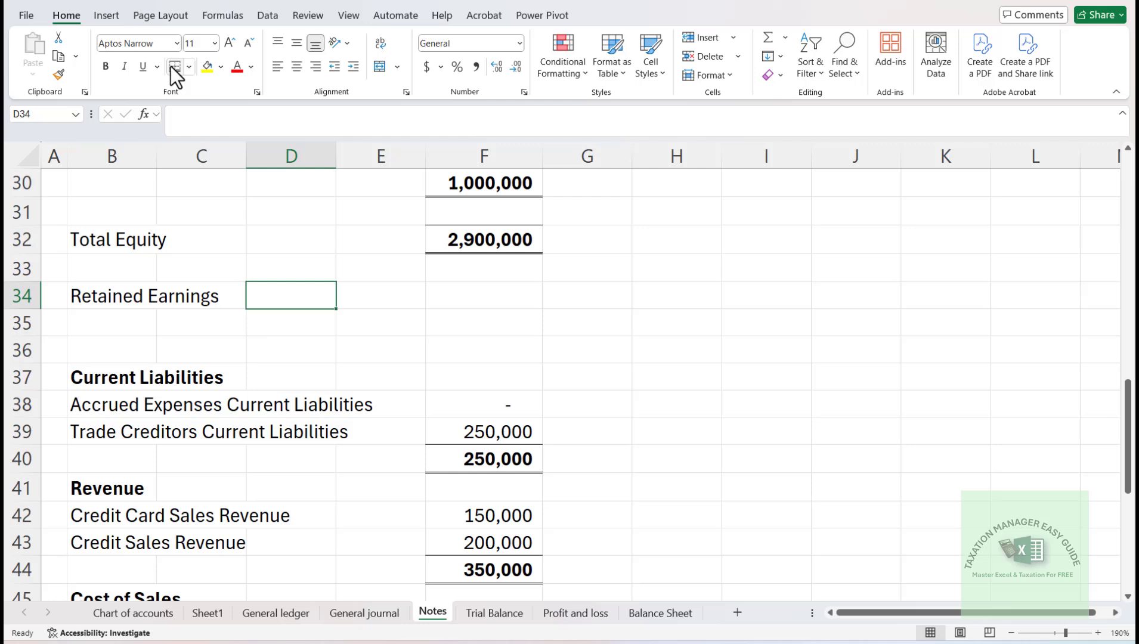
{"action": "key", "text": "Left"}
{"action": "key", "text": "Down"}
{"action": "key", "text": "Left"}
{"action": "type", "text": "B"}
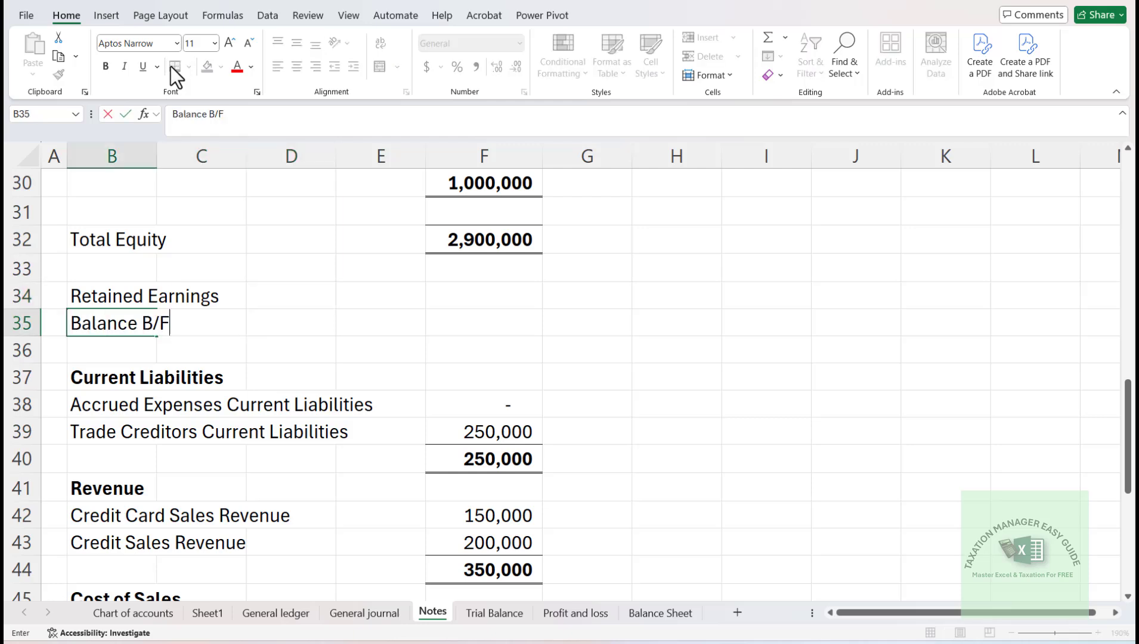
{"action": "type", "text": "alance B/F"}
{"action": "key", "text": "Return"}
{"action": "type", "text": "Current year"}
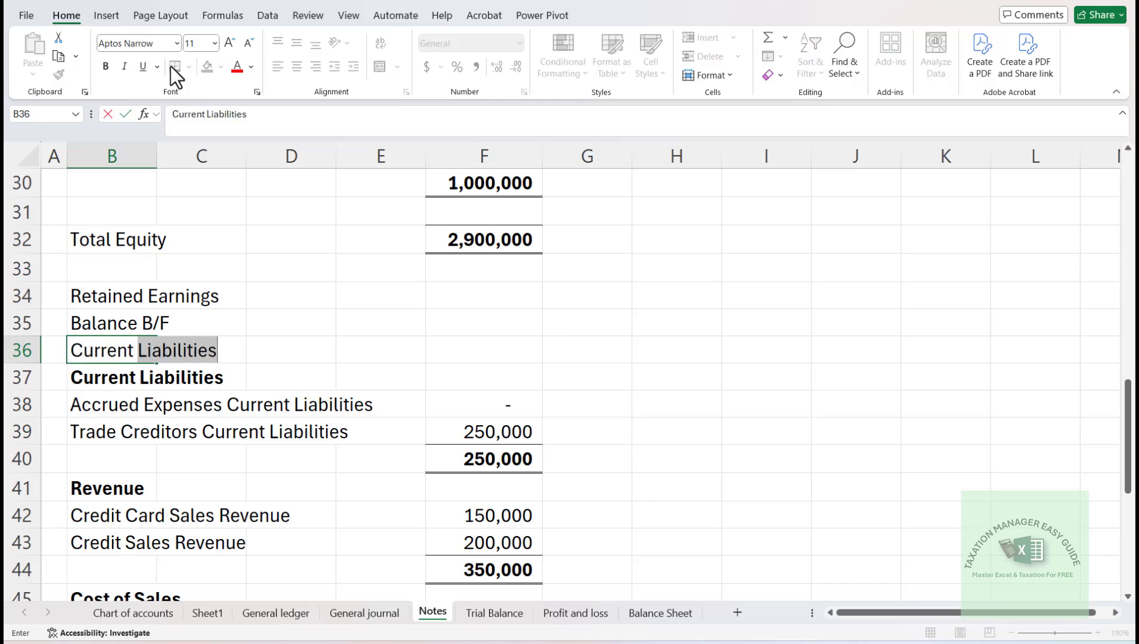
{"action": "key", "text": "Return"}
- Insert a blank cell at B37, shifting the column B labels down
{"action": "key", "text": "ctrl+shift+equal"}
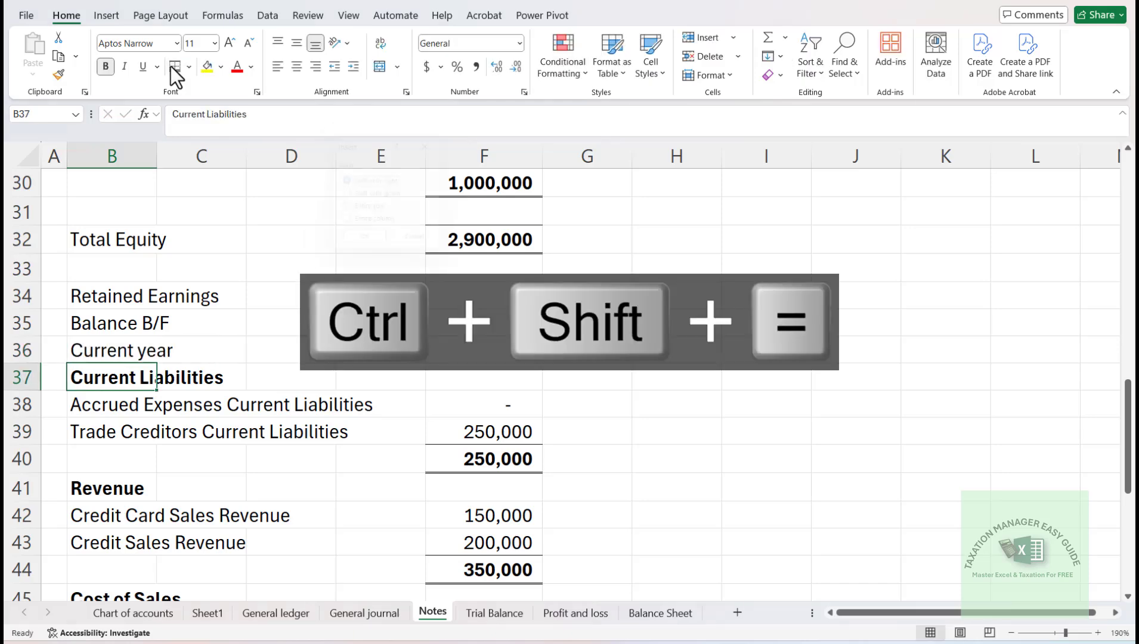
{"action": "key", "text": "Return"}
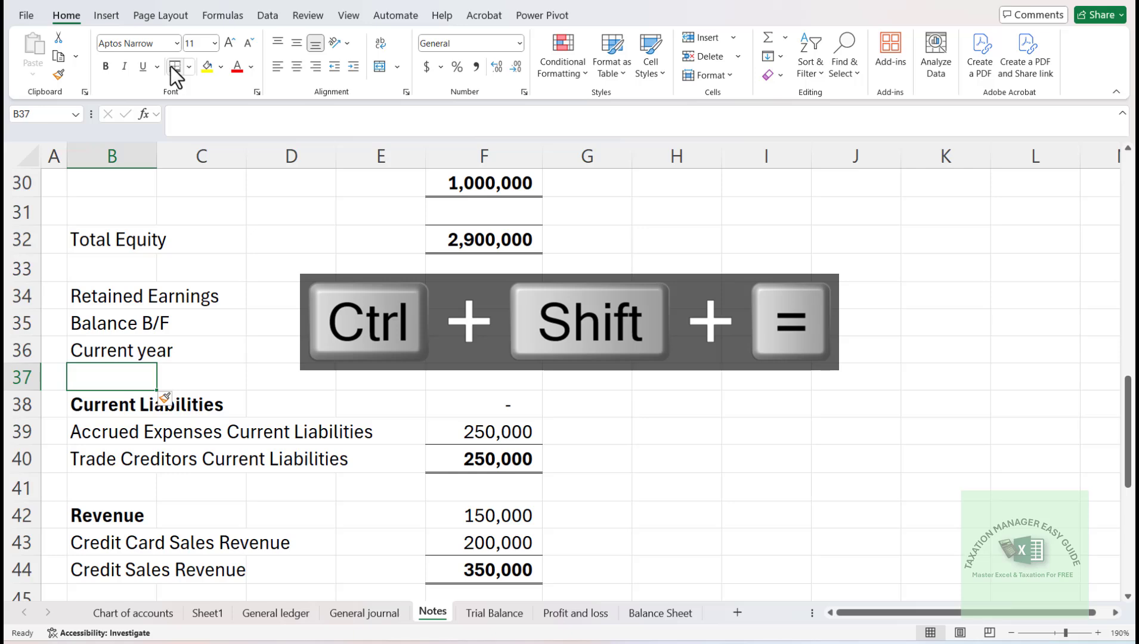
{"action": "key", "text": "F4"}
{"action": "key", "text": "F4"}
{"action": "key", "text": "Right"}
{"action": "key", "text": "Right"}
{"action": "key", "text": "Right"}
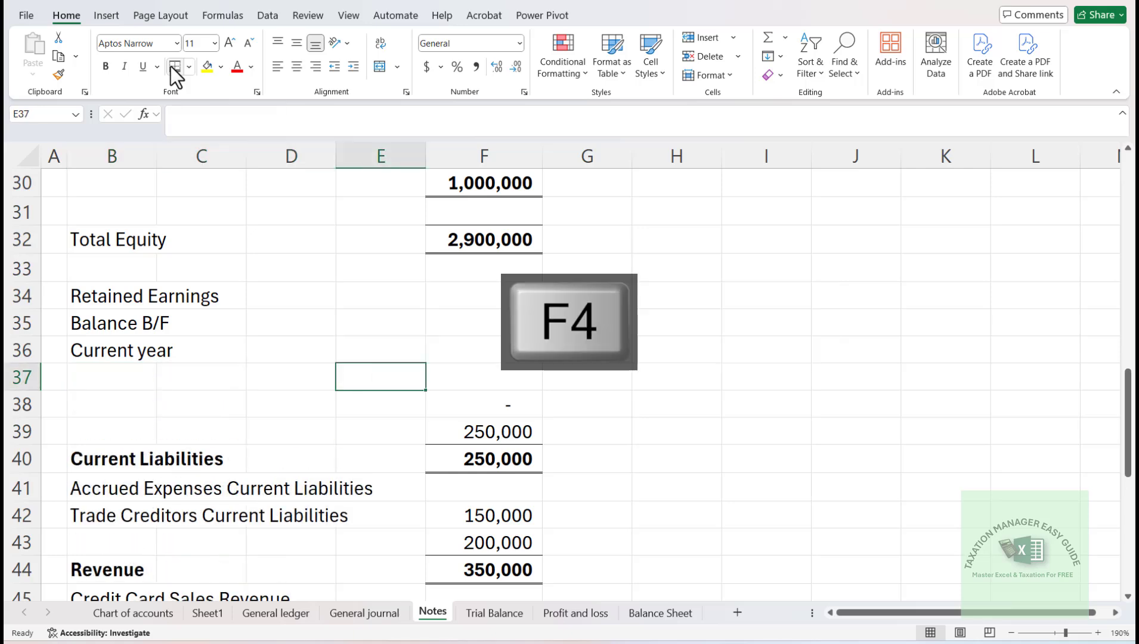
{"action": "key", "text": "ctrl+z"}
{"action": "key", "text": "ctrl+z"}
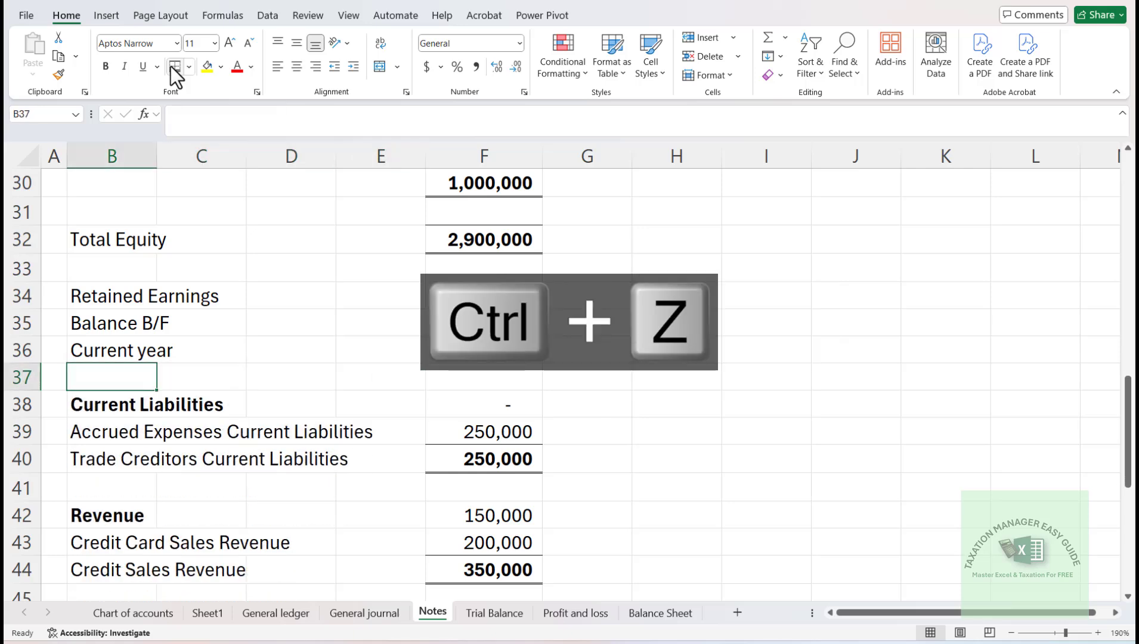
- Insert three more entire rows at row 37, below the Current year label
{"action": "key", "text": "ctrl+shift+equal"}
{"action": "key", "text": "Down"}
{"action": "key", "text": "Down"}
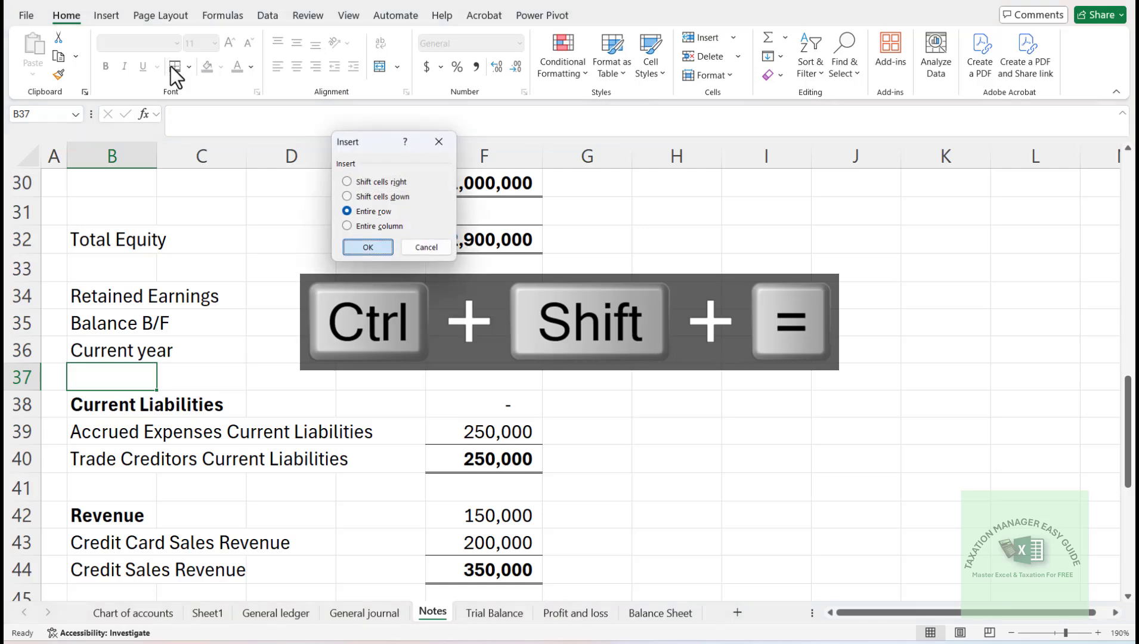
{"action": "key", "text": "Return"}
{"action": "key", "text": "F4"}
- Enter the label "Total" in B38 for the retained earnings note
{"action": "key", "text": "Down"}
{"action": "key", "text": "Right"}
{"action": "key", "text": "Right"}
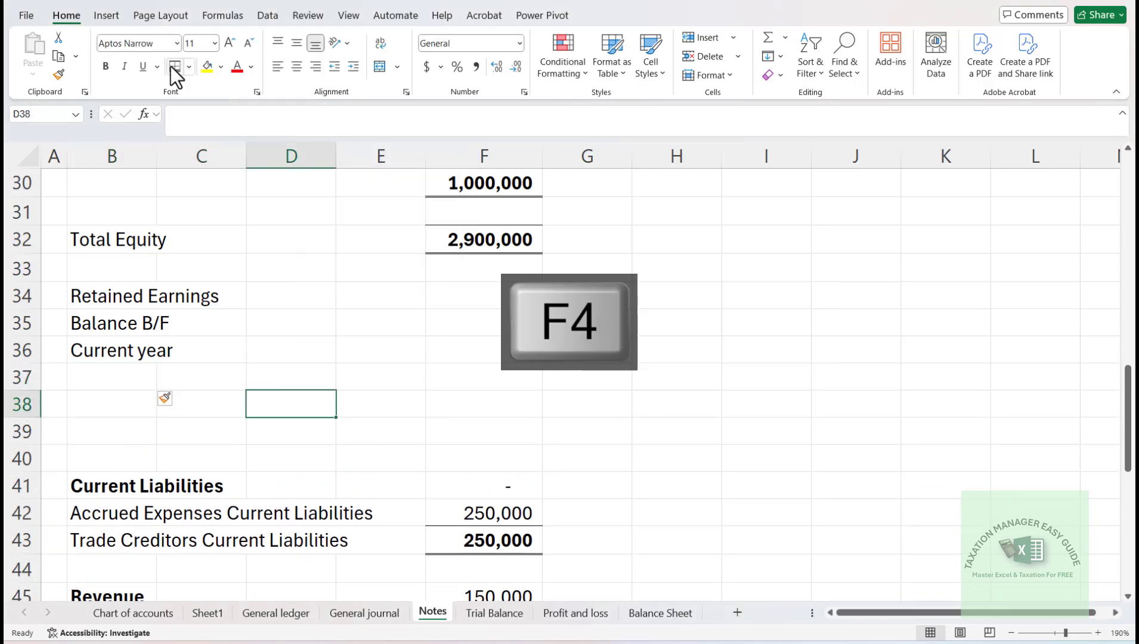
{"action": "key", "text": "Right"}
{"action": "key", "text": "Up"}
{"action": "key", "text": "Left"}
{"action": "key", "text": "Left"}
{"action": "key", "text": "Down"}
{"action": "key", "text": "Left"}
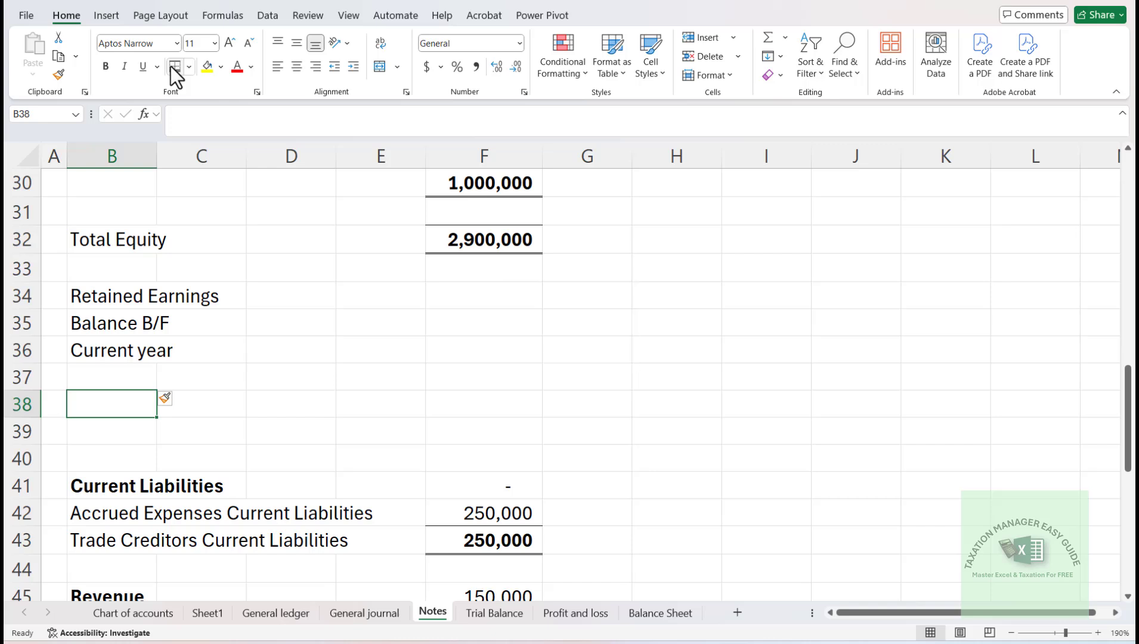
{"action": "type", "text": "Total"}
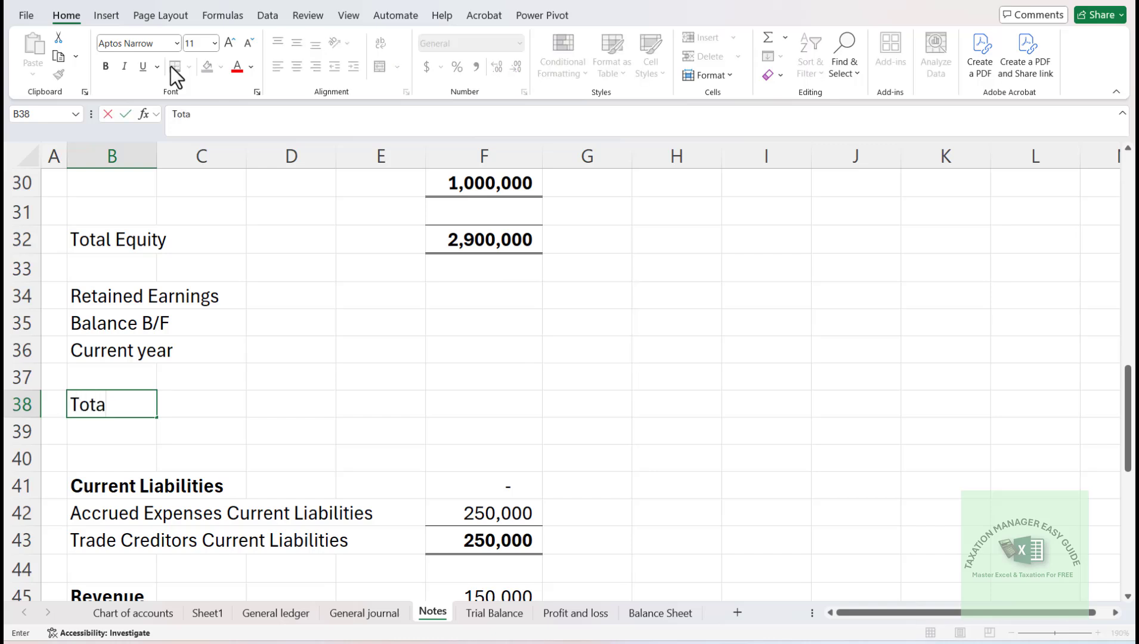
{"action": "key", "text": "Return"}
- Enter 0 as the Balance B/F amount in F35
{"action": "key", "text": "Up"}
{"action": "key", "text": "Up"}
{"action": "key", "text": "Up"}
{"action": "key", "text": "Up"}
{"action": "key", "text": "Right"}
{"action": "key", "text": "Right"}
{"action": "key", "text": "Right"}
{"action": "key", "text": "Right"}
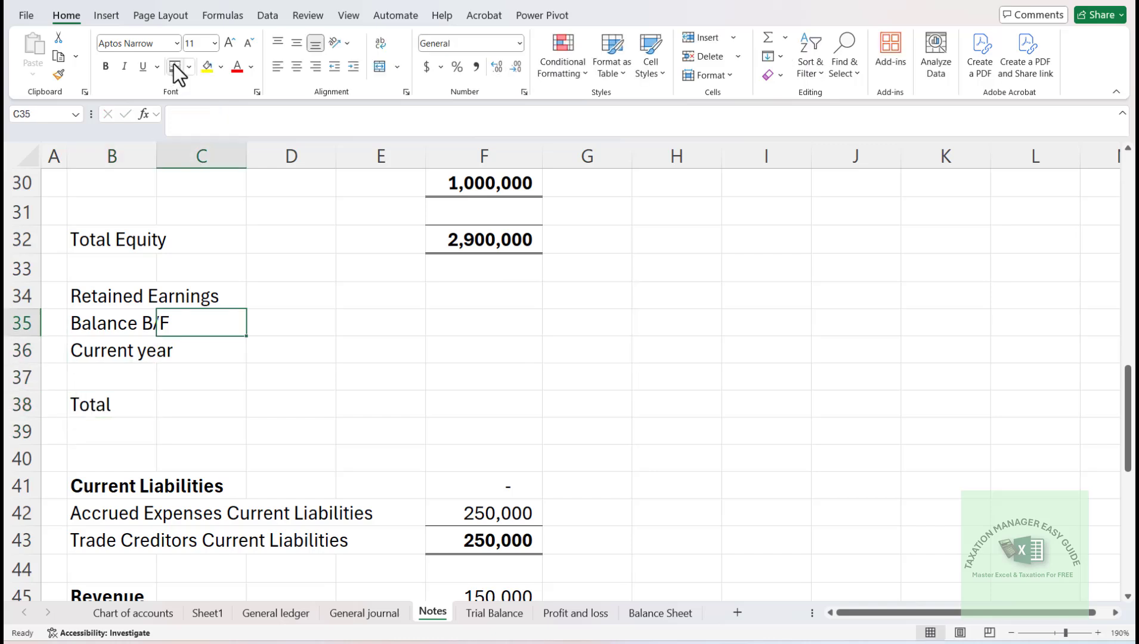
{"action": "key", "text": "Down"}
{"action": "key", "text": "Up"}
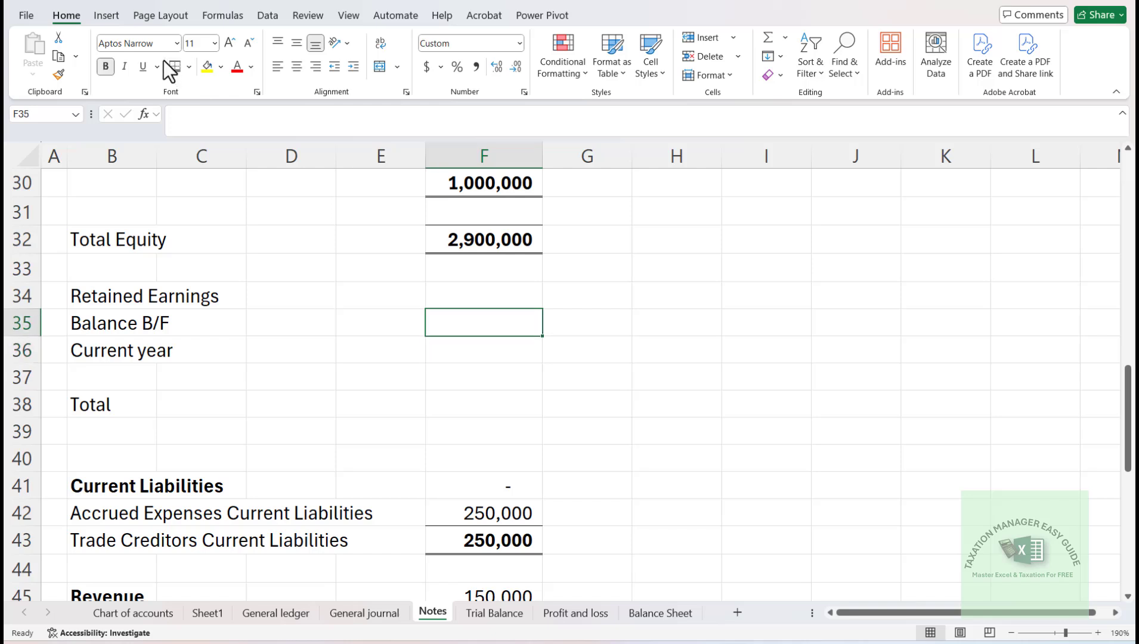
{"action": "type", "text": "0"}
{"action": "key", "text": "Return"}
{"action": "key", "text": "Down"}
{"action": "key", "text": "Up"}
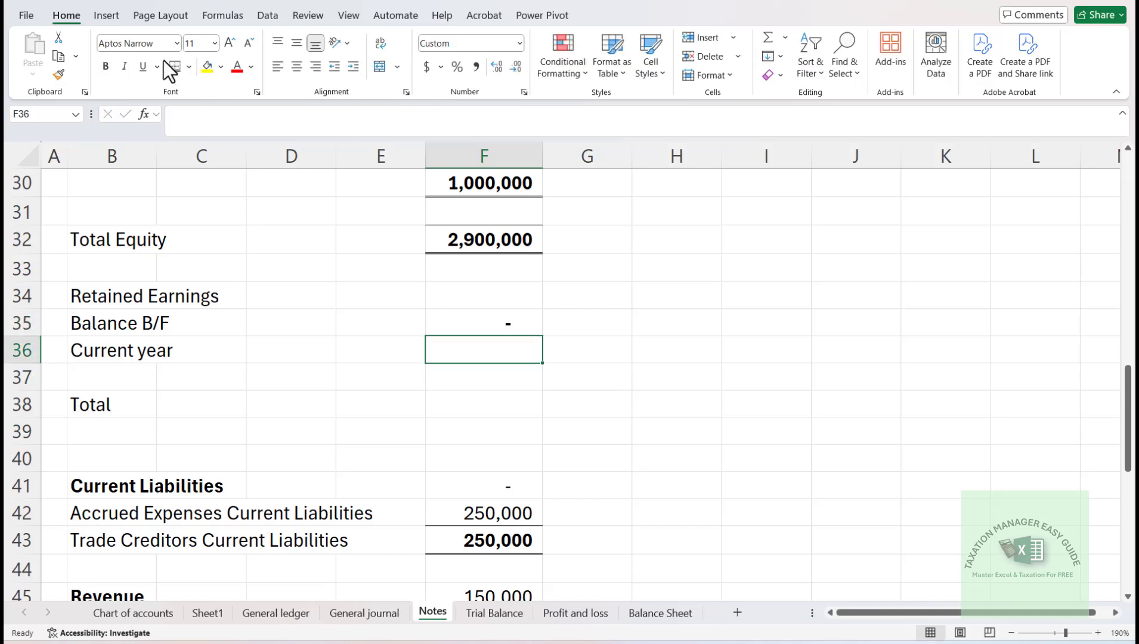
- Link the Current year amount in F36 to the net profit/(loss) in E12 of the Profit and loss sheet
{"action": "type", "text": "="}
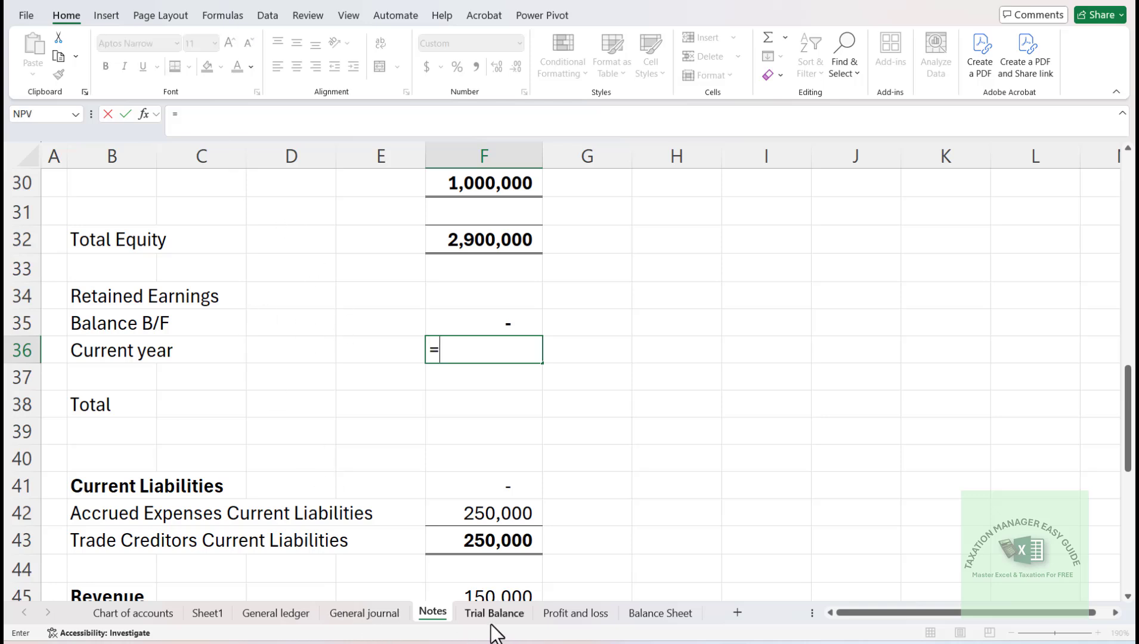
{"action": "left_click", "coordinate": [565, 615]}
{"action": "left_click", "coordinate": [451, 464]}
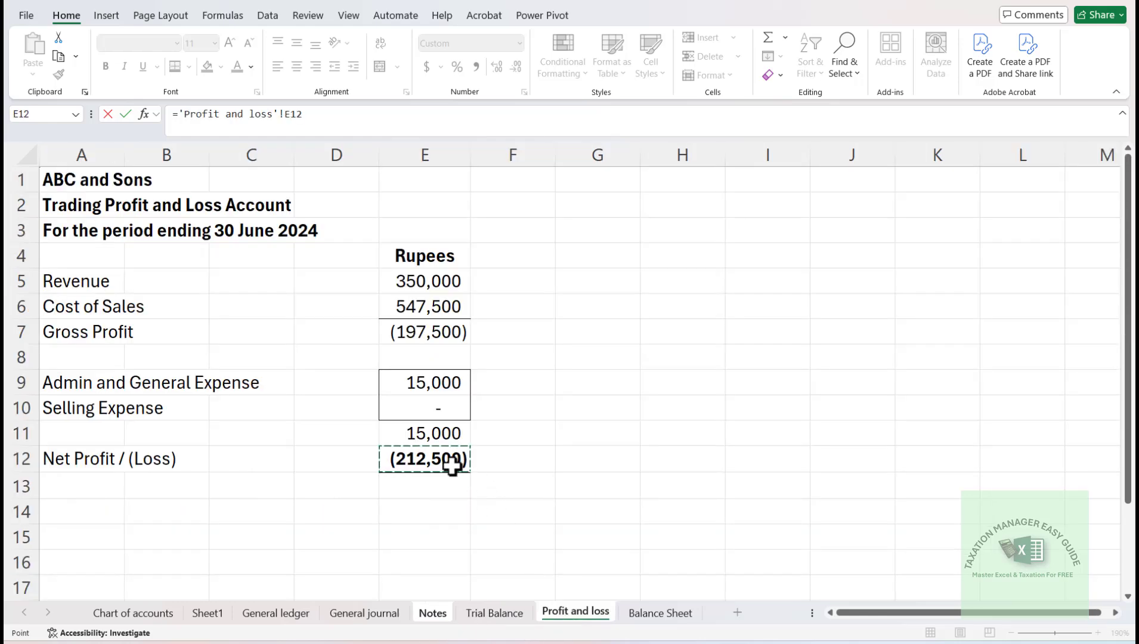
{"action": "key", "text": "Return"}
- Total retained earnings in F38 with a SUM of F35:F37 and give the cell a top and double bottom border
{"action": "key", "text": "Down"}
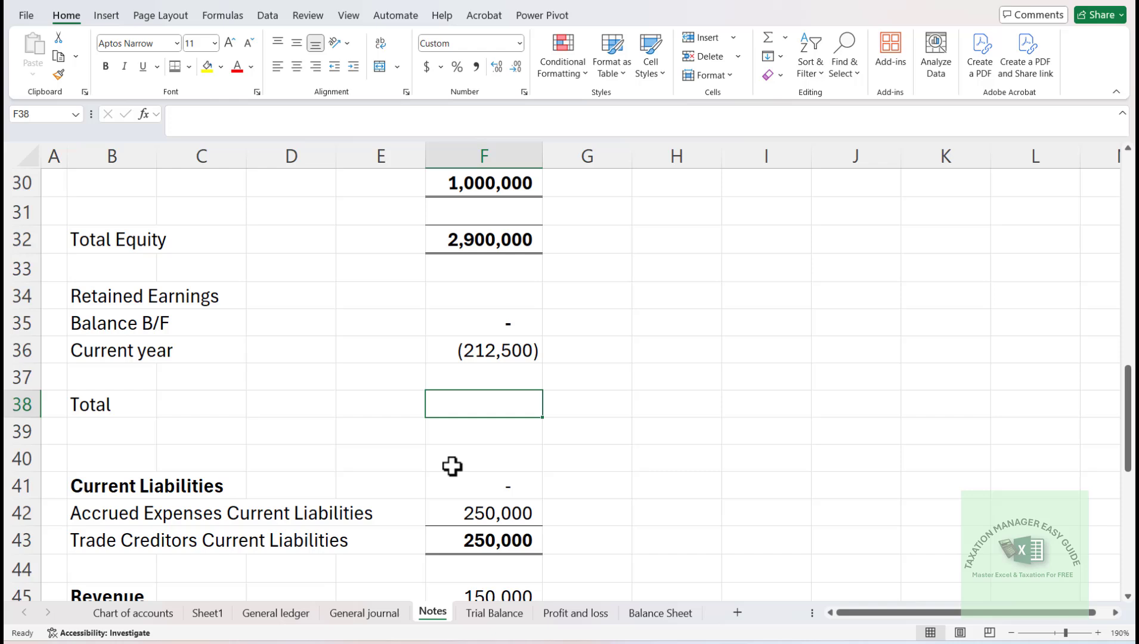
{"action": "key", "text": "alt+equal"}
{"action": "key", "text": "alt+equal"}
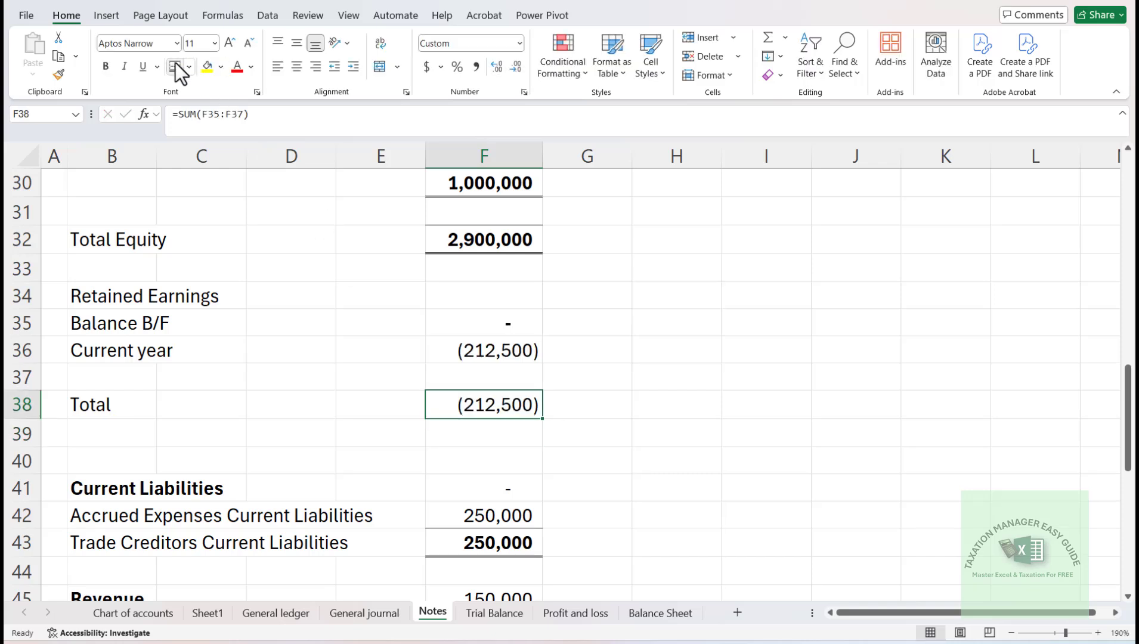
- Make the Retained Earnings heading in B34 bold and save the workbook
{"action": "key", "text": "Left"}
{"action": "key", "text": "Up"}
{"action": "key", "text": "Left"}
{"action": "key", "text": "Left"}
{"action": "key", "text": "Up"}
{"action": "key", "text": "Left"}
{"action": "key", "text": "Up"}
{"action": "key", "text": "Up"}
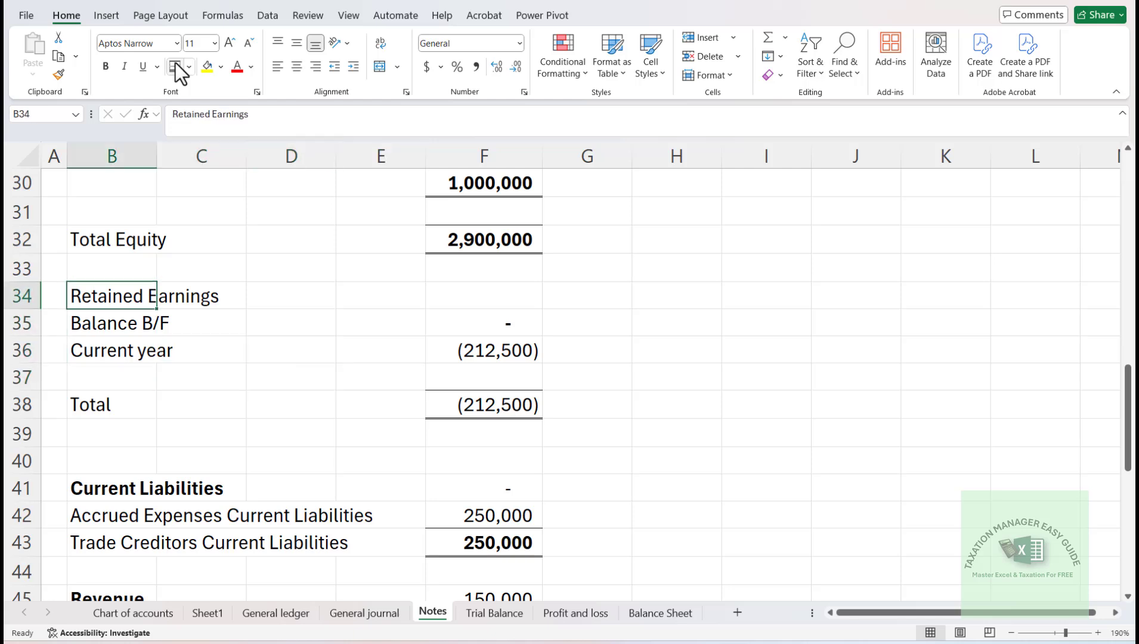
{"action": "key", "text": "ctrl+b"}
{"action": "key", "text": "ctrl+s"}
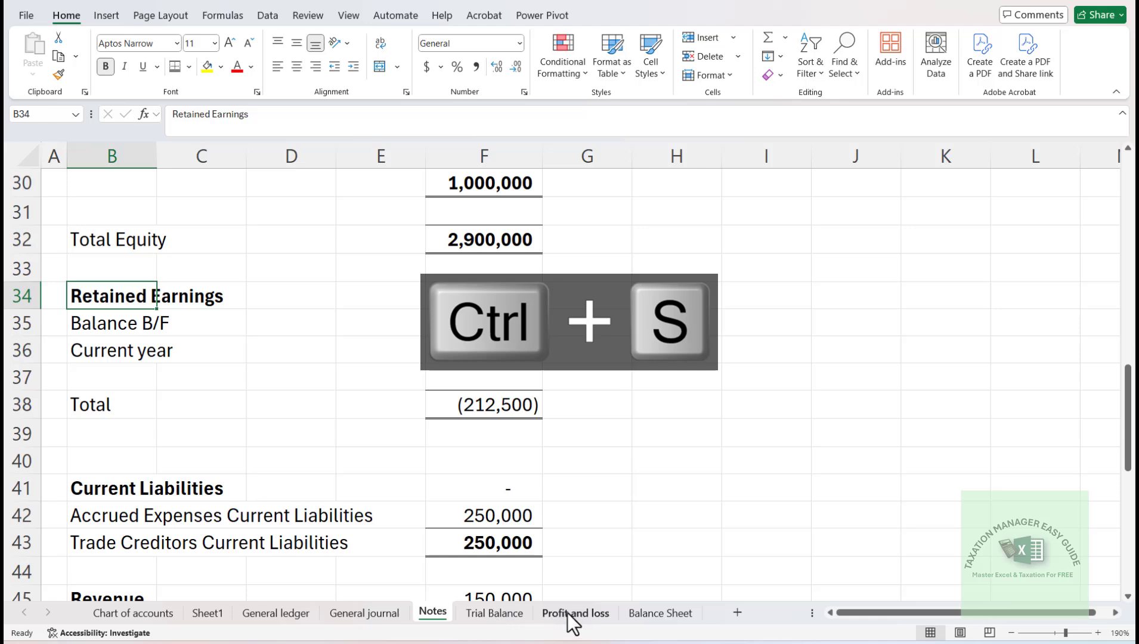
- Link the Fixed Assets amount in F5 of the Balance Sheet to the fixed assets total in F10 of the Notes sheet
{"action": "left_click", "coordinate": [656, 622]}
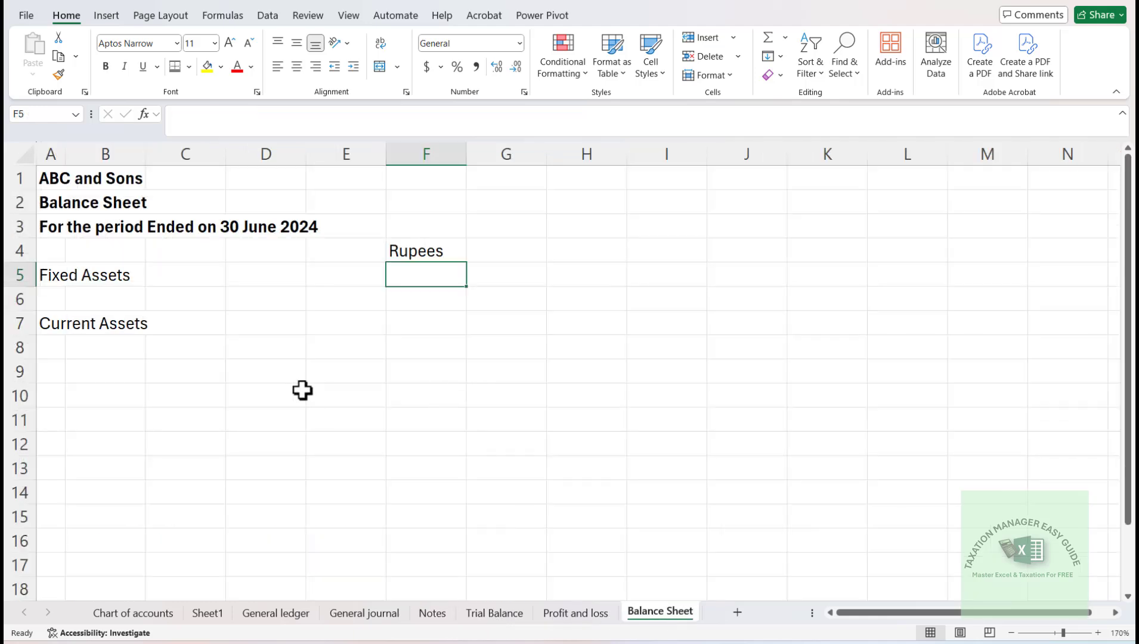
{"action": "type", "text": "="}
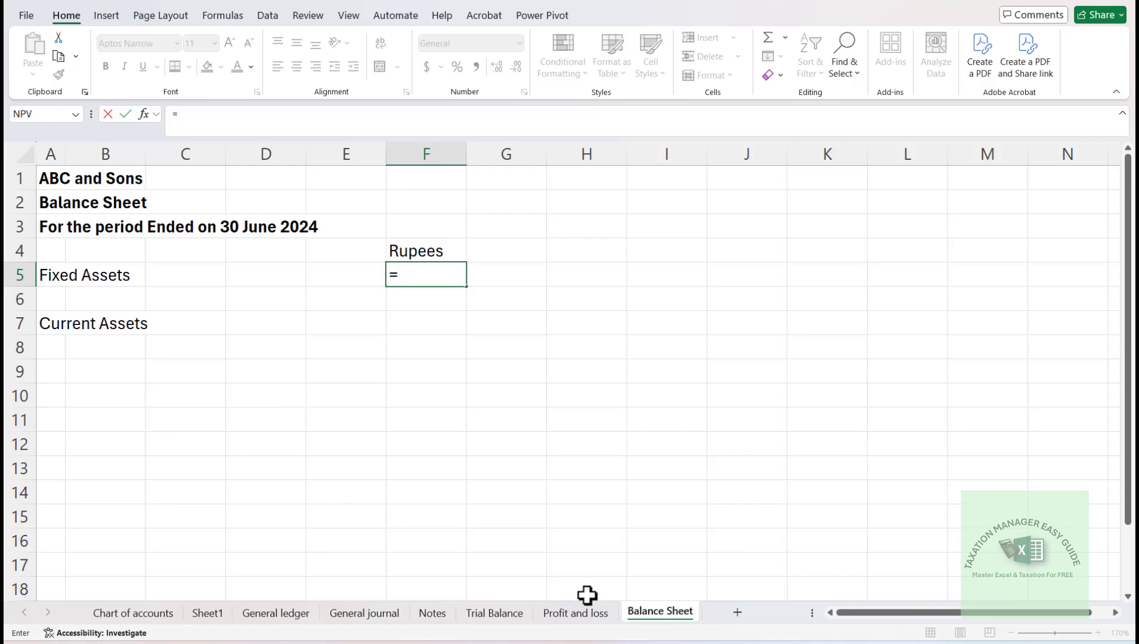
{"action": "left_click", "coordinate": [434, 614]}
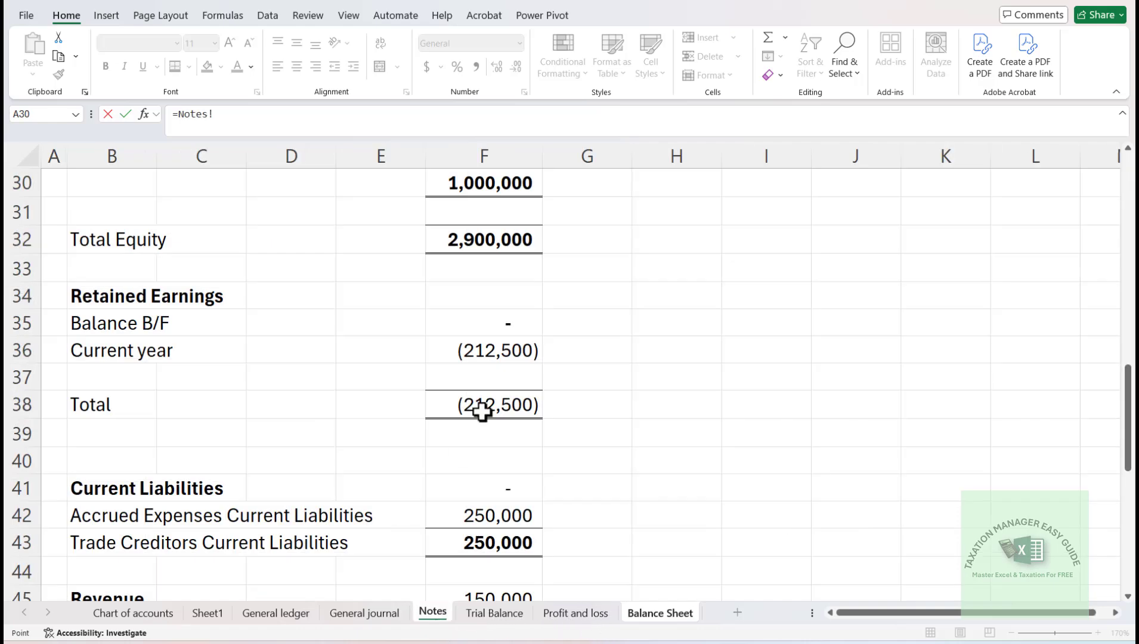
{"action": "left_click", "coordinate": [550, 238]}
{"action": "key", "text": "ctrl+Up"}
{"action": "key", "text": "Down"}
{"action": "key", "text": "Down"}
{"action": "key", "text": "Down"}
{"action": "key", "text": "Down"}
{"action": "key", "text": "Down"}
{"action": "key", "text": "Down"}
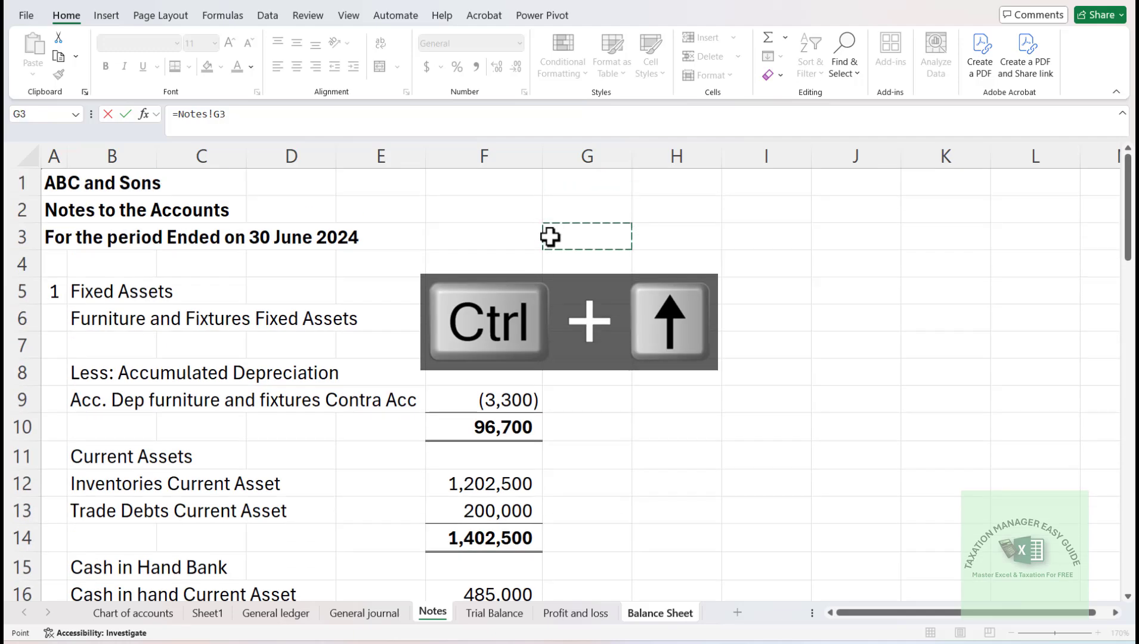
{"action": "key", "text": "Left"}
{"action": "key", "text": "Down"}
{"action": "key", "text": "Down"}
{"action": "key", "text": "Down"}
{"action": "key", "text": "Up"}
{"action": "key", "text": "Return"}
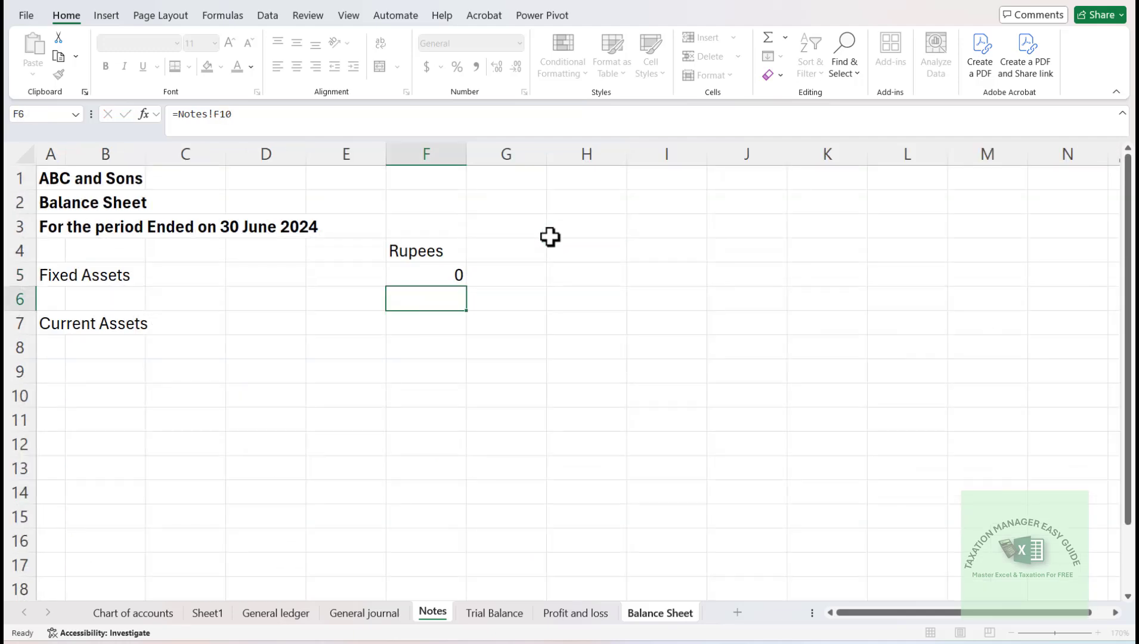
{"action": "key", "text": "Up"}
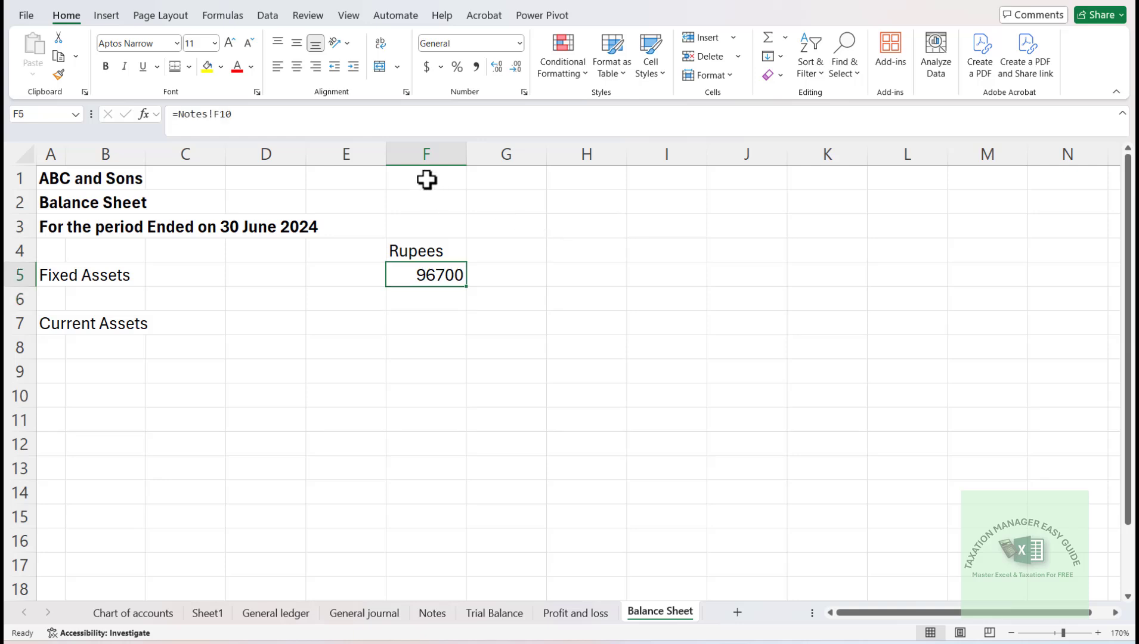
- Apply the comma number style to column F and make the Rupees heading in F4 bold
{"action": "left_click", "coordinate": [426, 153]}
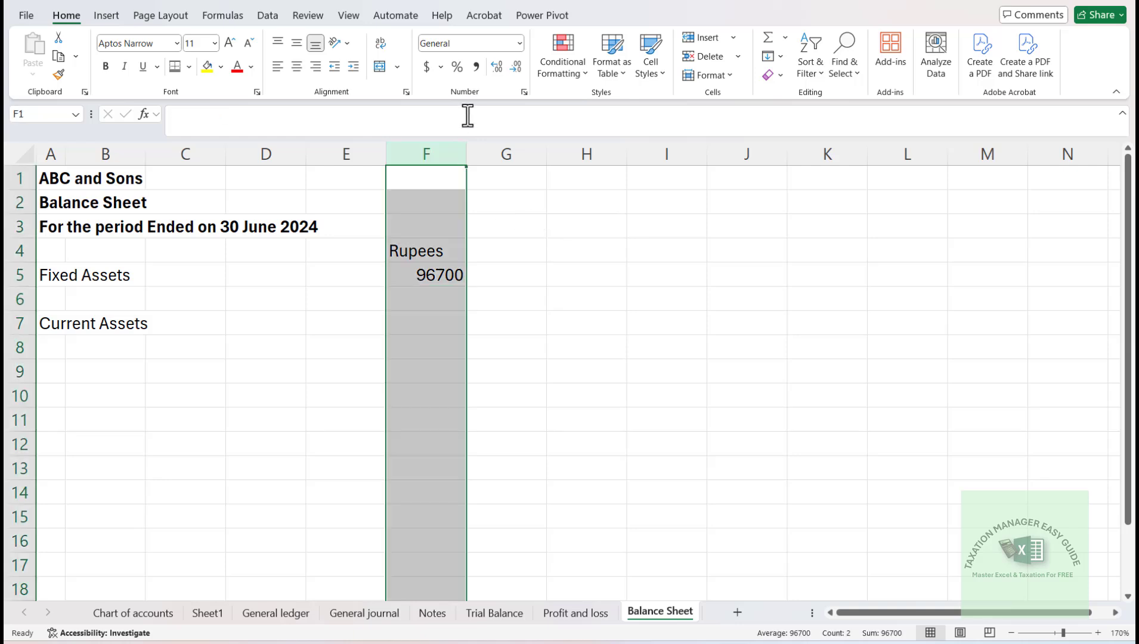
{"action": "left_click", "coordinate": [476, 66]}
{"action": "left_click", "coordinate": [429, 249]}
{"action": "key", "text": "ctrl+b"}
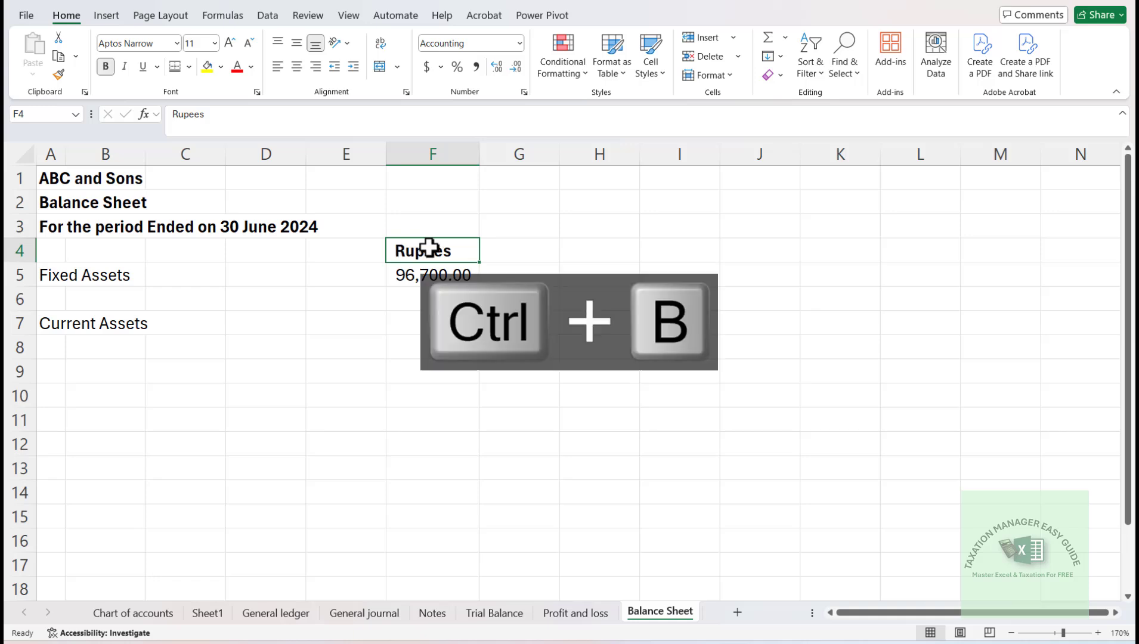
- Insert an entire blank row above the Fixed Assets line in row 5
{"action": "key", "text": "Return"}
{"action": "key", "text": "ctrl+shift+equal"}
{"action": "key", "text": "Down"}
{"action": "key", "text": "Down"}
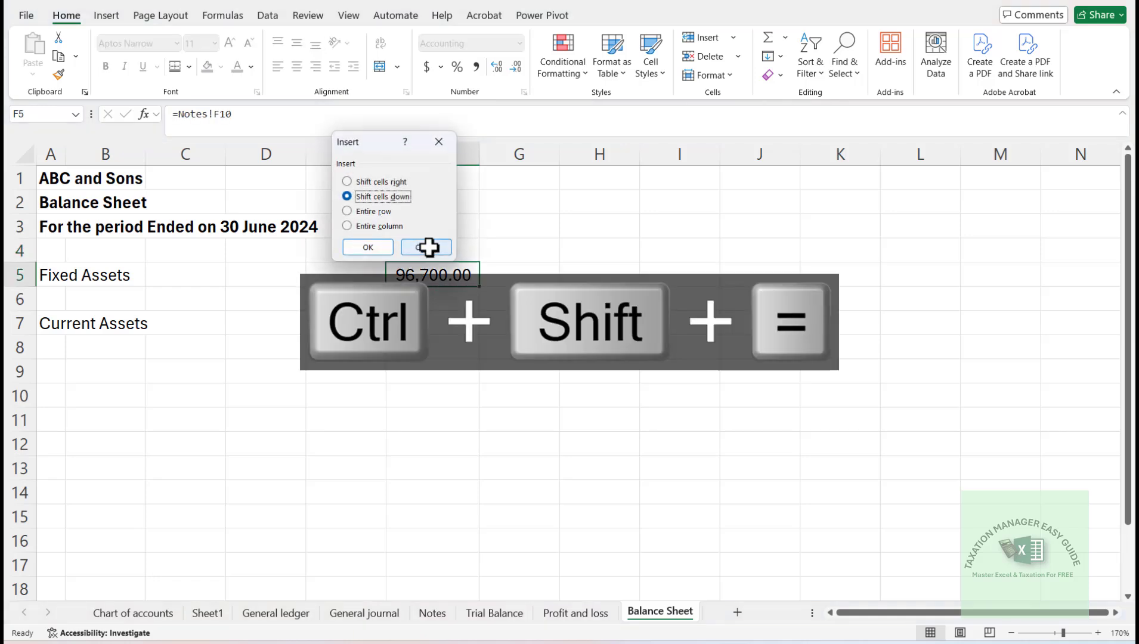
{"action": "key", "text": "Return"}
- Link the Current Assets amount in F8 to the current assets total in F14 of the Notes sheet
{"action": "key", "text": "Down"}
{"action": "key", "text": "Down"}
{"action": "key", "text": "Down"}
{"action": "key", "text": "Up"}
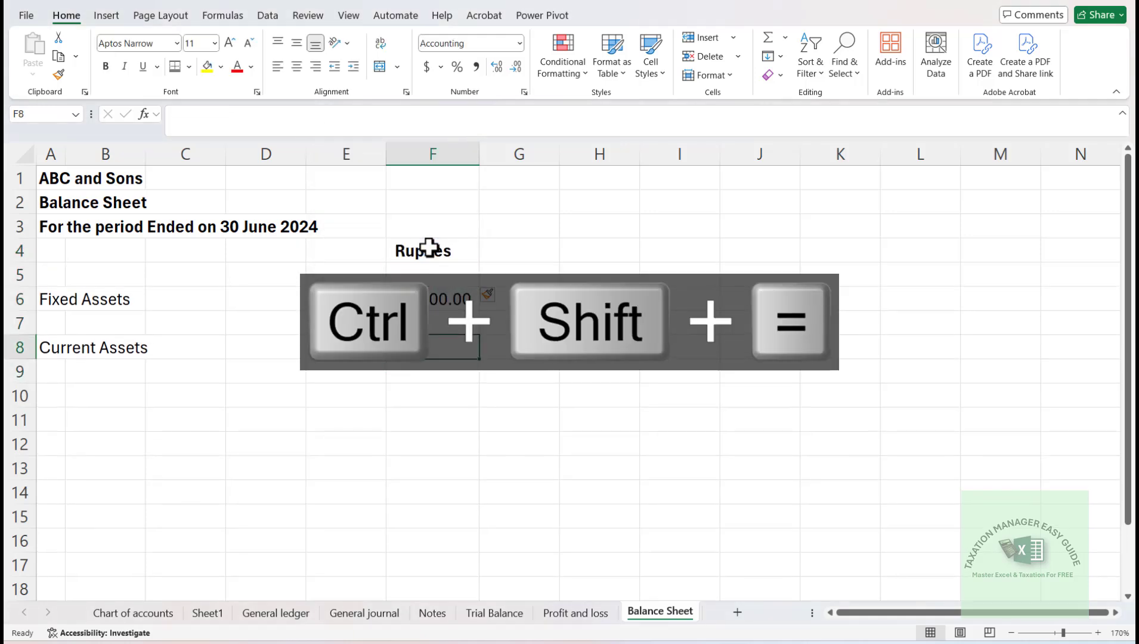
{"action": "type", "text": "="}
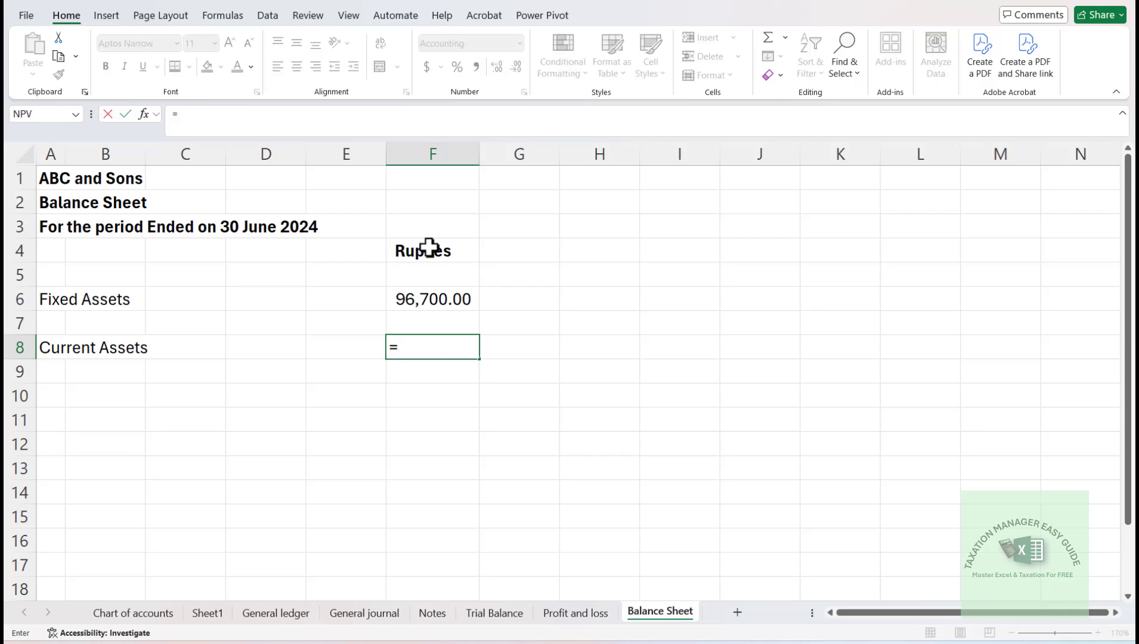
{"action": "left_click", "coordinate": [577, 618]}
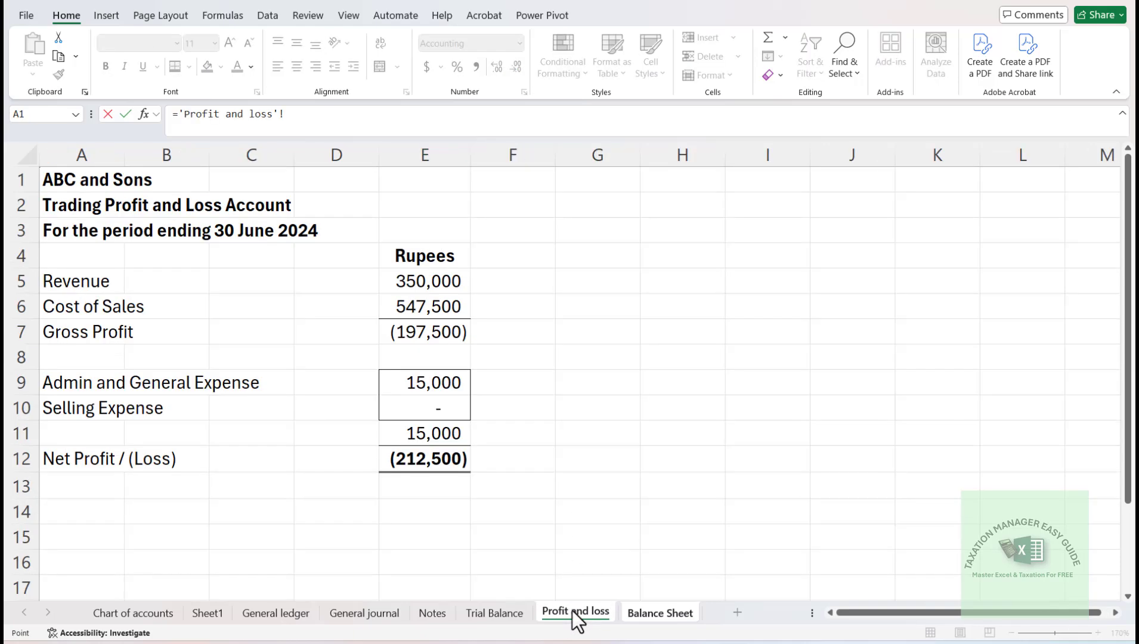
{"action": "left_click", "coordinate": [433, 617]}
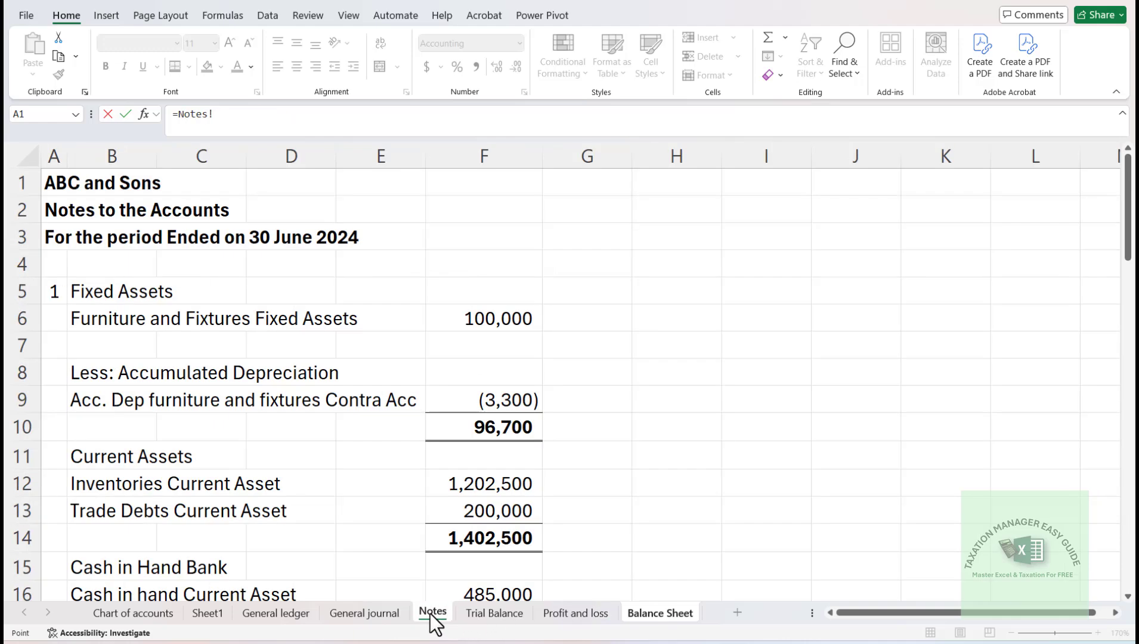
{"action": "left_click", "coordinate": [482, 538]}
{"action": "key", "text": "Return"}
- Enter the label Cash in Hand and Bank in A10
{"action": "key", "text": "Down"}
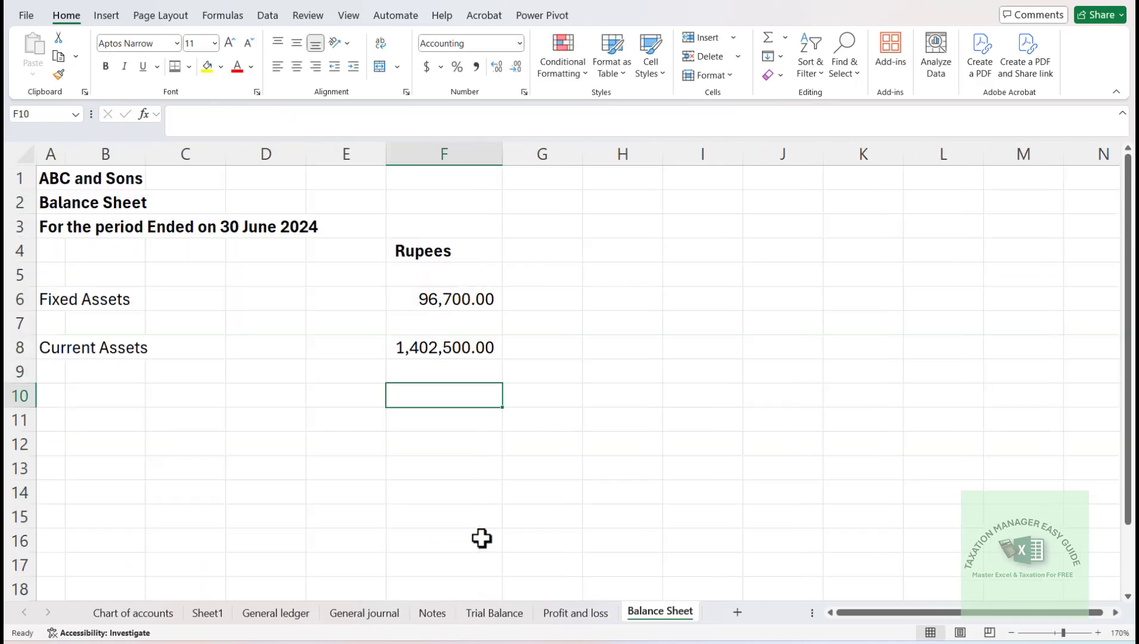
{"action": "key", "text": "Left"}
{"action": "key", "text": "Left"}
{"action": "key", "text": "Left"}
{"action": "key", "text": "Left"}
{"action": "key", "text": "Left"}
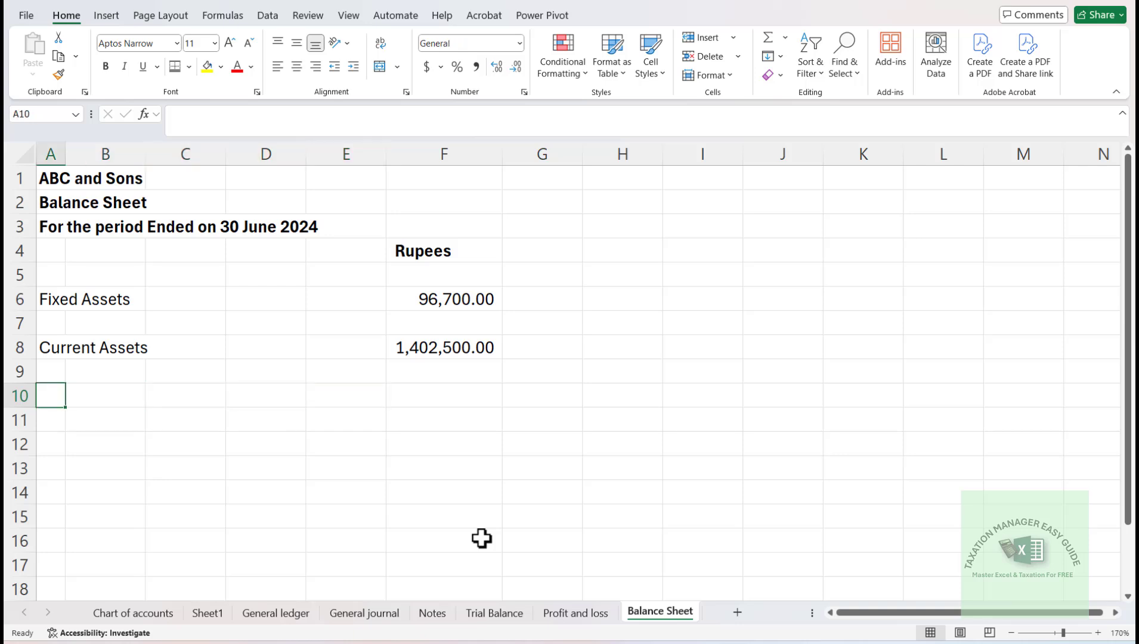
{"action": "type", "text": "Cash in Hand and Bank"}
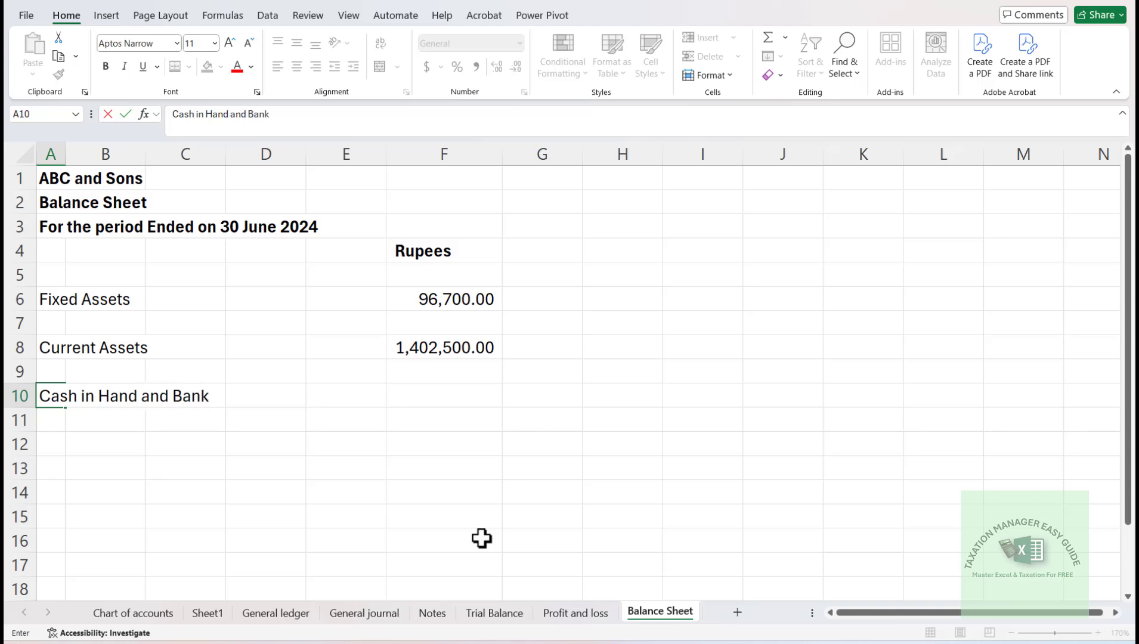
{"action": "key", "text": "Return"}
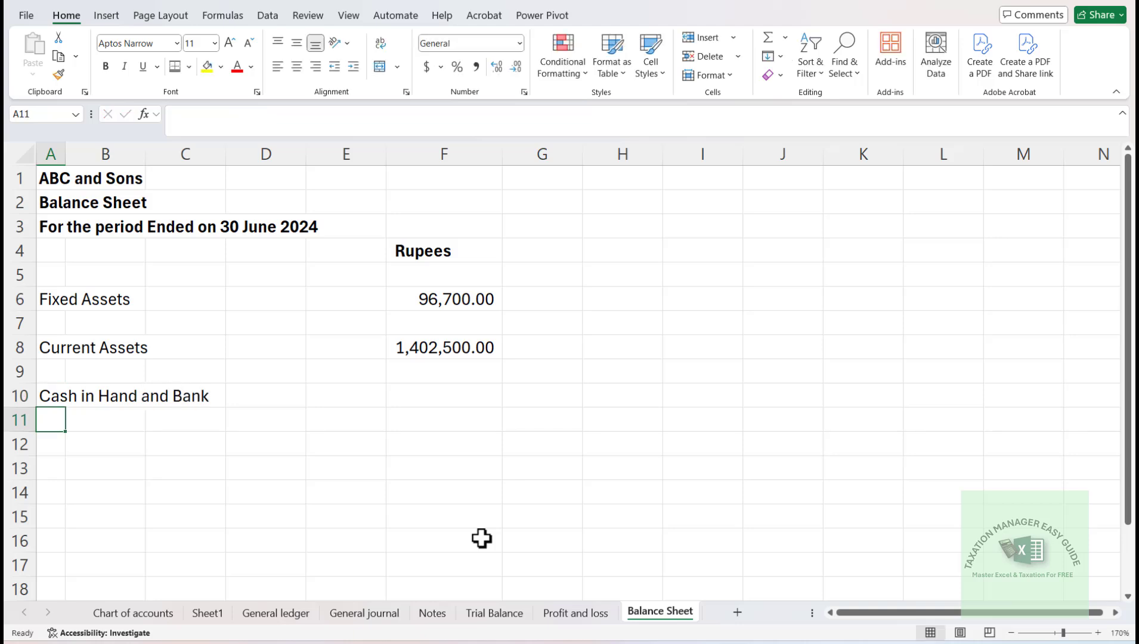
- Link the Cash in Hand and Bank amount in F10 to the cash and bank total on the Notes sheet
{"action": "key", "text": "Up"}
{"action": "key", "text": "Right"}
{"action": "key", "text": "Right"}
{"action": "key", "text": "Right"}
{"action": "key", "text": "Right"}
{"action": "key", "text": "Right"}
{"action": "type", "text": "="}
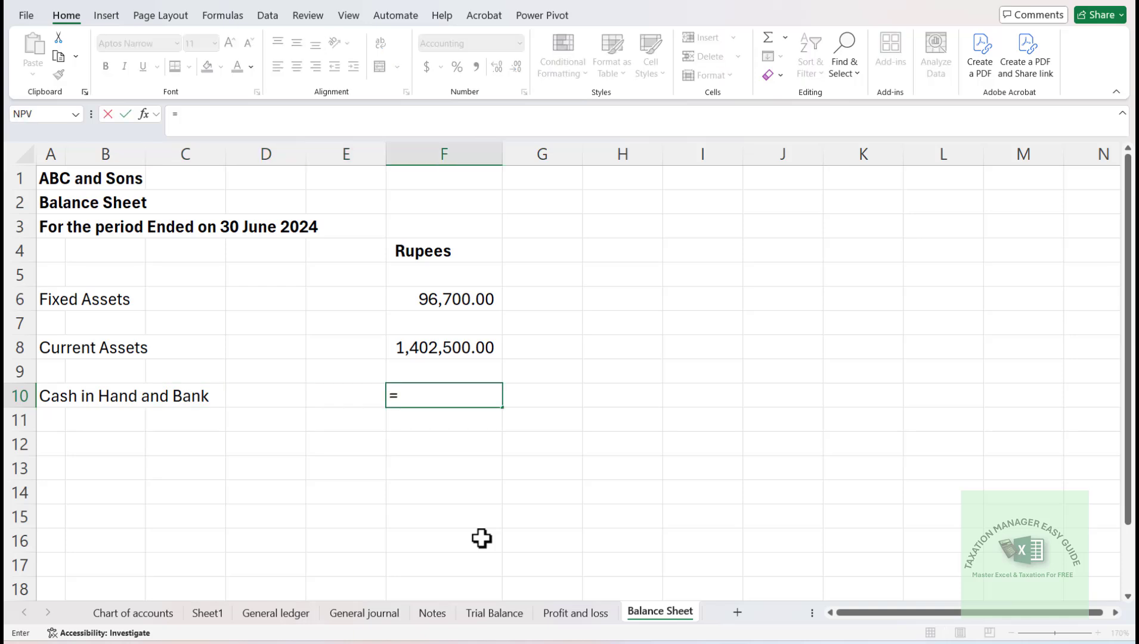
{"action": "left_click", "coordinate": [436, 616]}
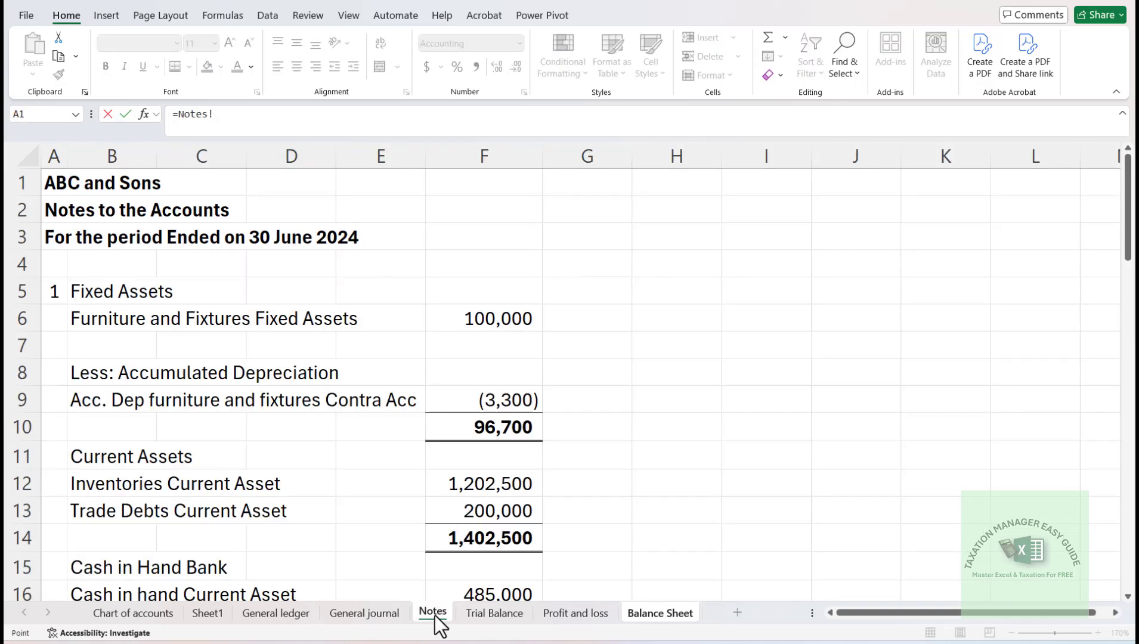
{"action": "left_click", "coordinate": [496, 542]}
{"action": "key", "text": "Down"}
{"action": "key", "text": "Down"}
{"action": "key", "text": "Down"}
{"action": "key", "text": "Down"}
{"action": "key", "text": "Down"}
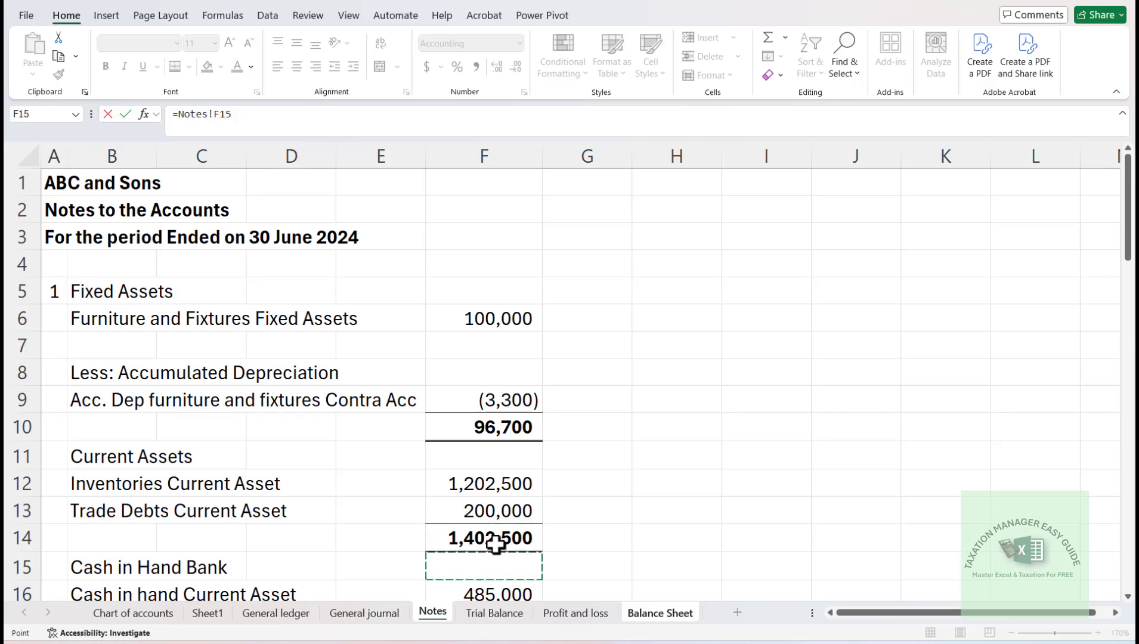
{"action": "key", "text": "Up"}
{"action": "key", "text": "Return"}
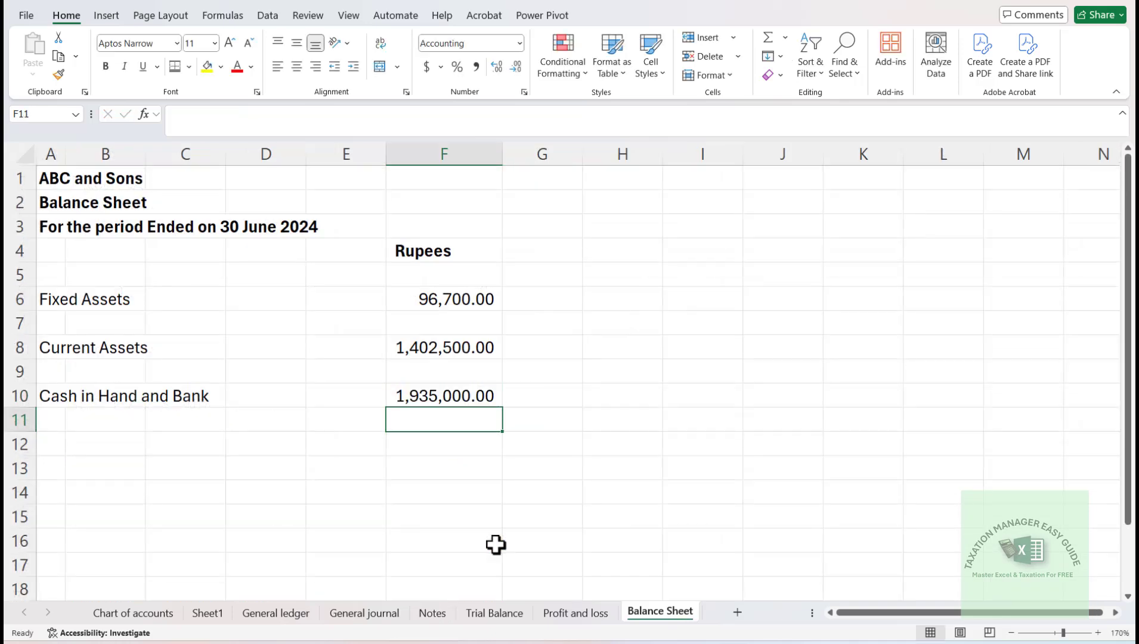
- Enter the label Total Assets in A12
{"action": "key", "text": "Down"}
{"action": "key", "text": "Left"}
{"action": "key", "text": "Left"}
{"action": "key", "text": "Left"}
{"action": "key", "text": "Left"}
{"action": "key", "text": "Left"}
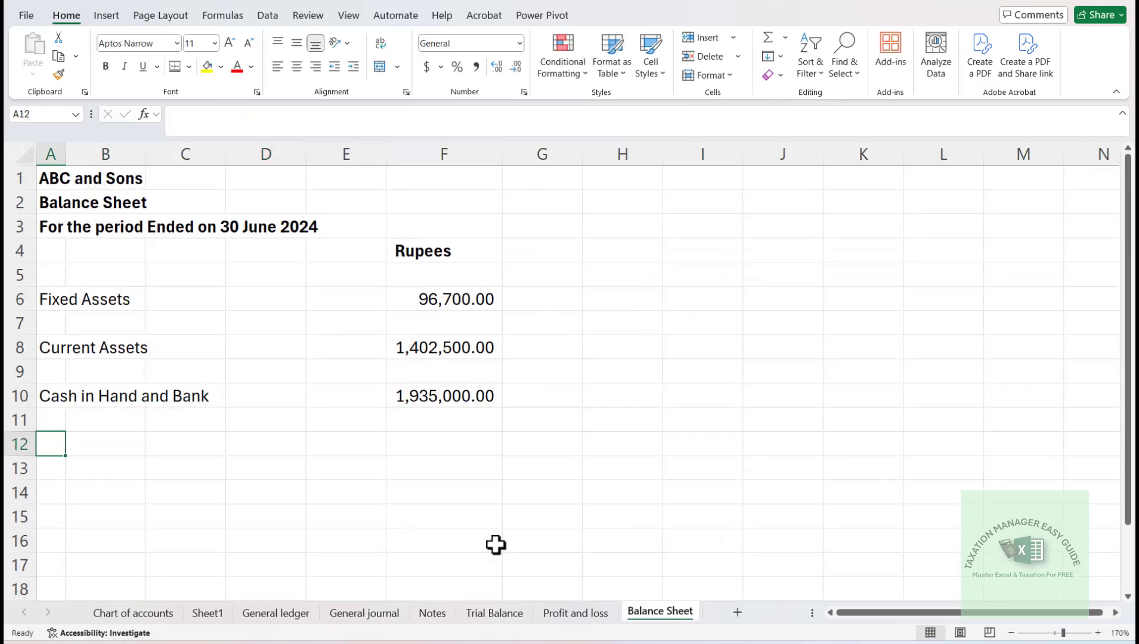
{"action": "type", "text": "Total A"}
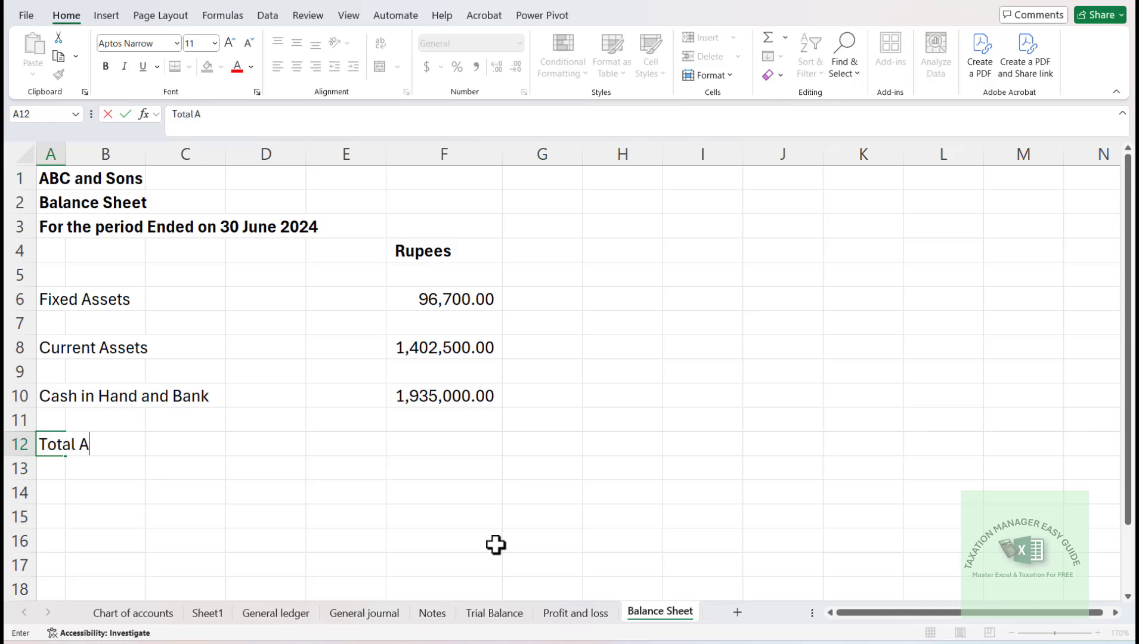
- Total the assets in F12 with a SUM of F6:F11 and give the cell a top and double bottom border
{"action": "key", "text": "Up"}
{"action": "key", "text": "Right"}
{"action": "key", "text": "Right"}
{"action": "key", "text": "Right"}
{"action": "key", "text": "Right"}
{"action": "key", "text": "Right"}
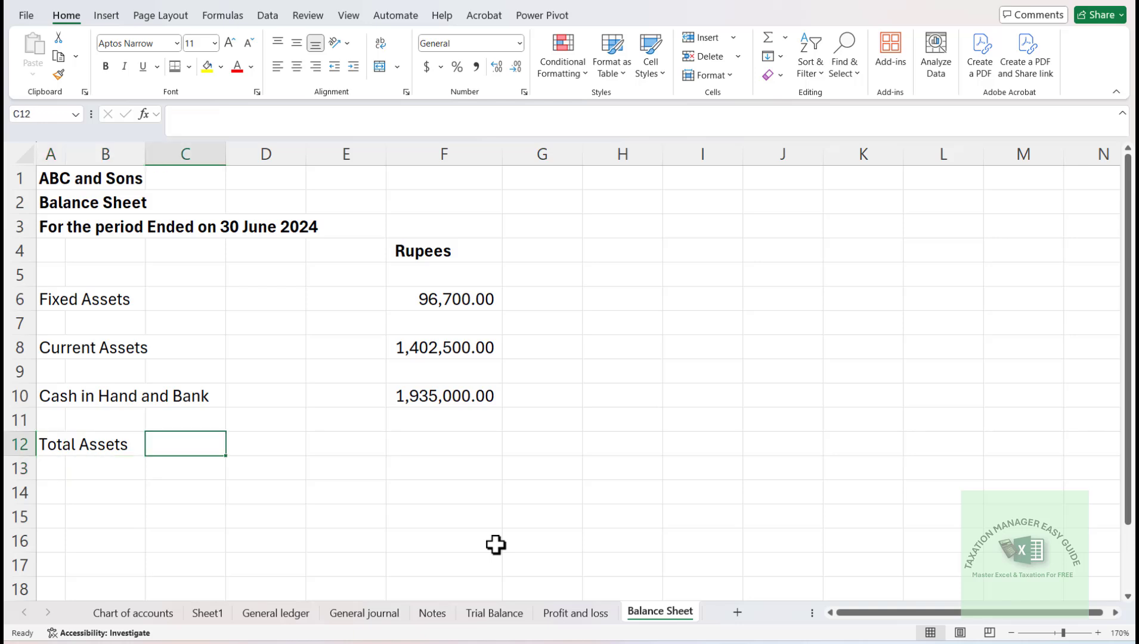
{"action": "key", "text": "alt+equal"}
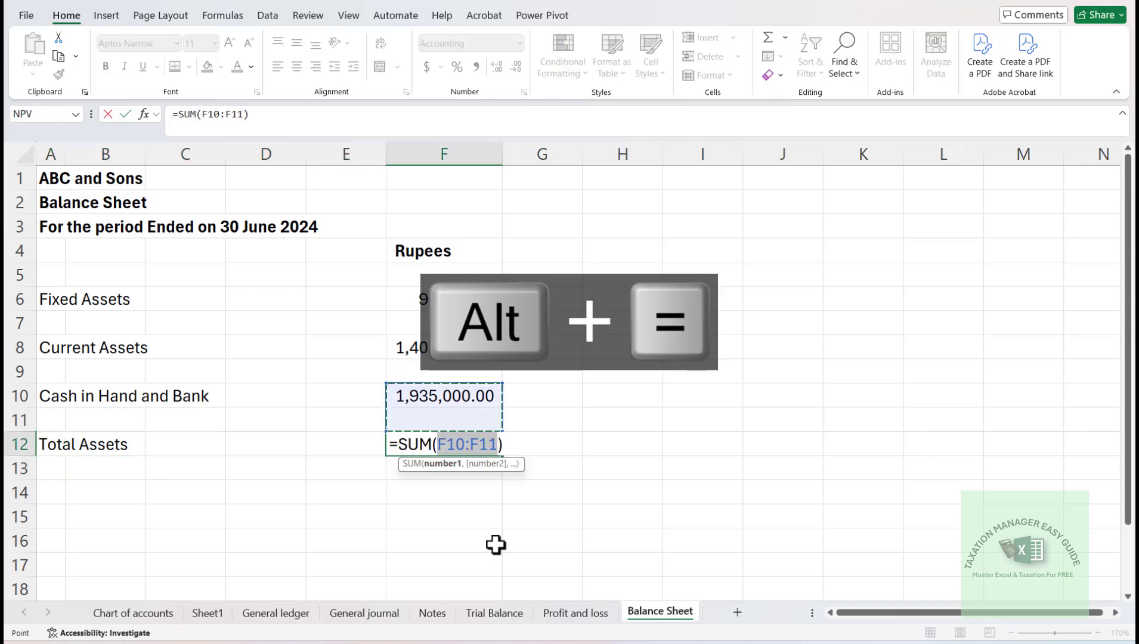
{"action": "key", "text": "Up"}
{"action": "key", "text": "Up"}
{"action": "key", "text": "Up"}
{"action": "key", "text": "Up"}
{"action": "key", "text": "shift+Down"}
{"action": "key", "text": "shift+Down"}
{"action": "key", "text": "shift+Down"}
{"action": "key", "text": "shift+Down"}
{"action": "key", "text": "shift+Down"}
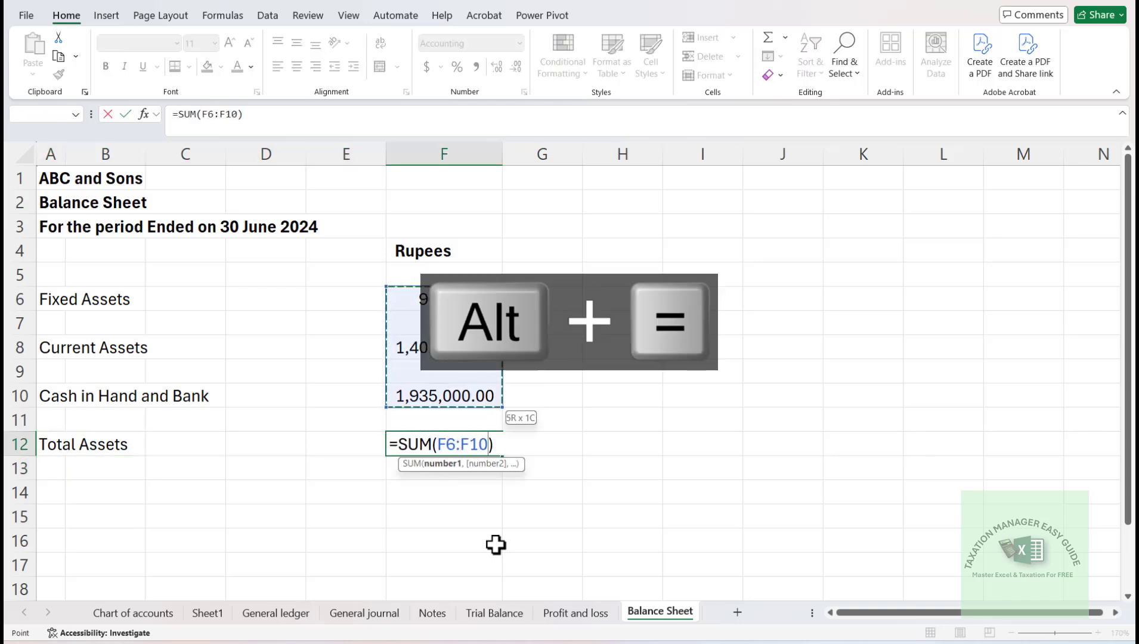
{"action": "key", "text": "Return"}
{"action": "key", "text": "Up"}
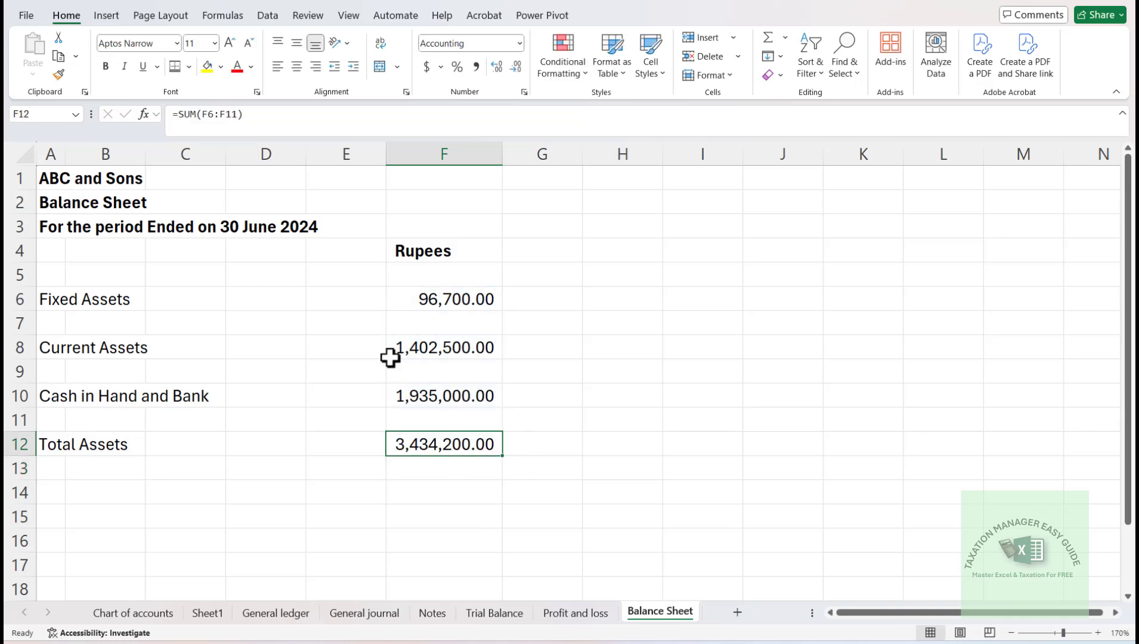
{"action": "left_click", "coordinate": [176, 67]}
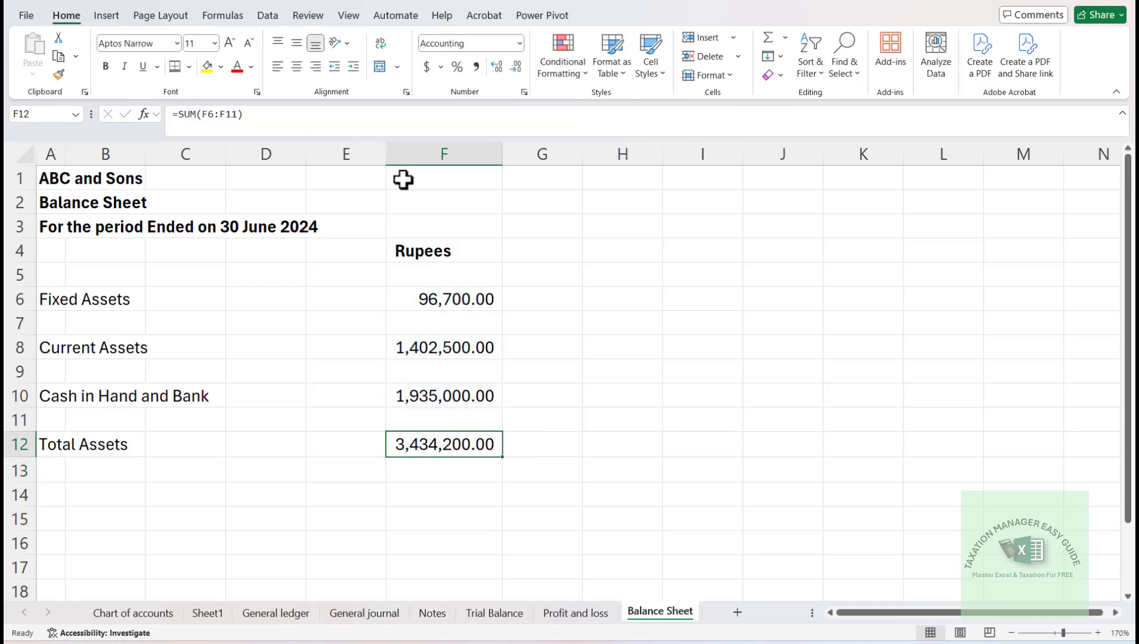
- Remove the decimal places from column F and make the total assets amount in F12 bold
{"action": "left_click", "coordinate": [457, 153]}
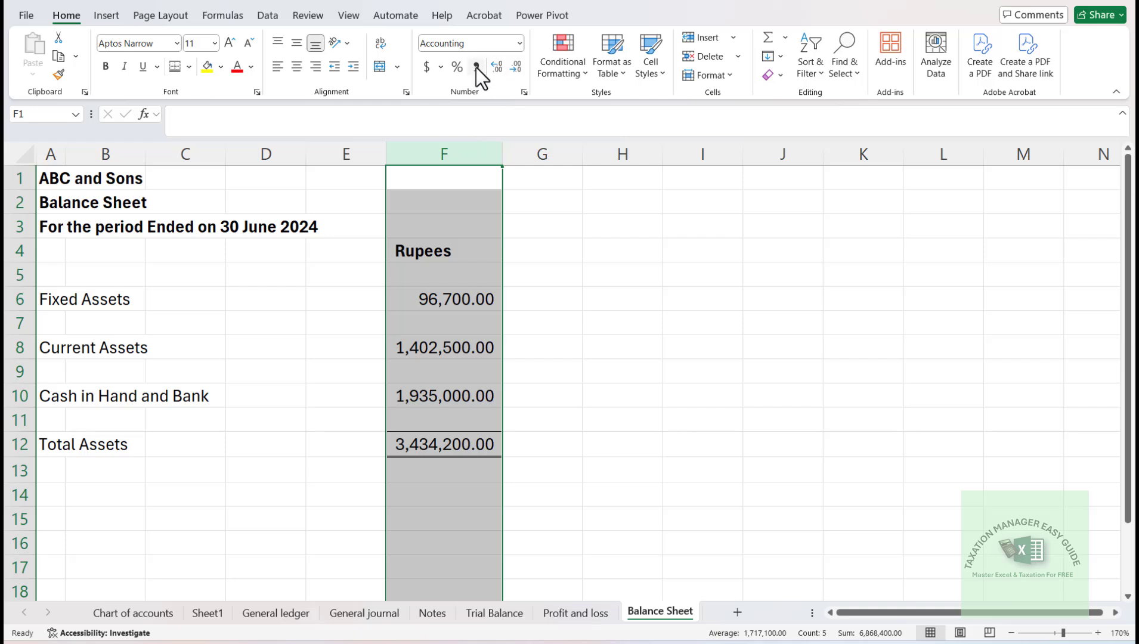
{"action": "left_click", "coordinate": [515, 65]}
{"action": "left_click", "coordinate": [514, 65]}
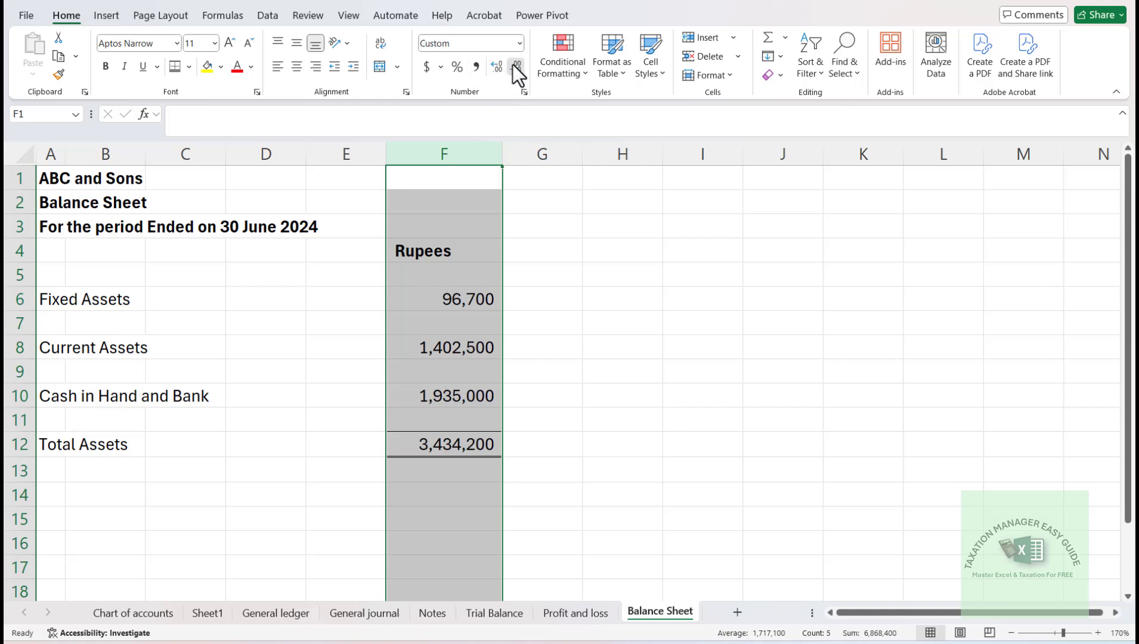
{"action": "left_click", "coordinate": [438, 369]}
{"action": "key", "text": "Down"}
{"action": "key", "text": "Down"}
{"action": "key", "text": "Down"}
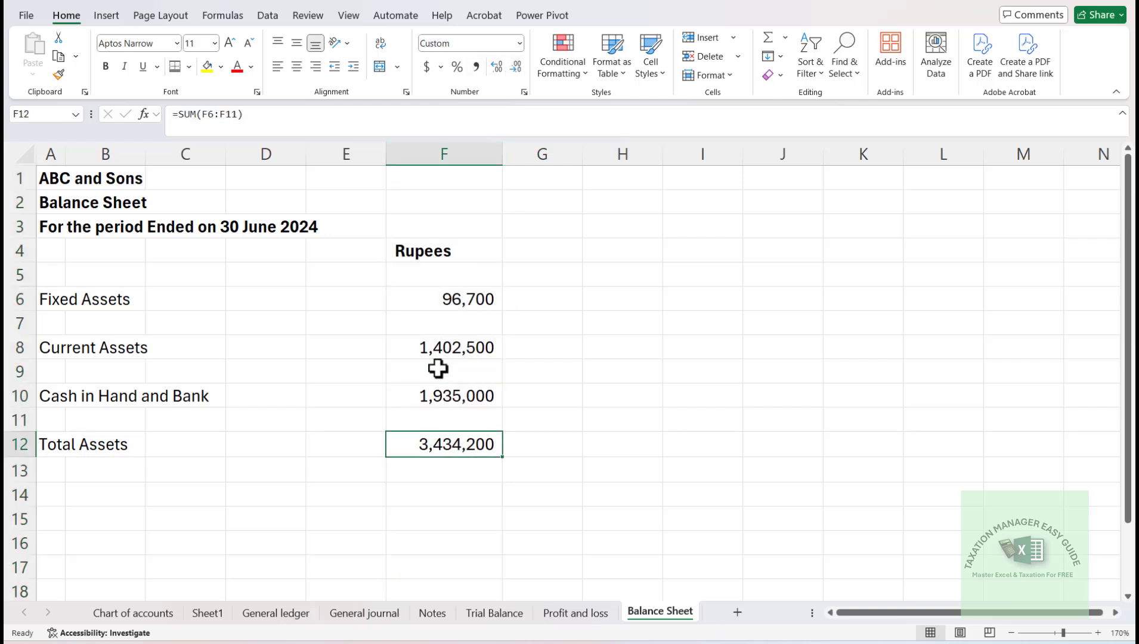
{"action": "key", "text": "ctrl+b"}
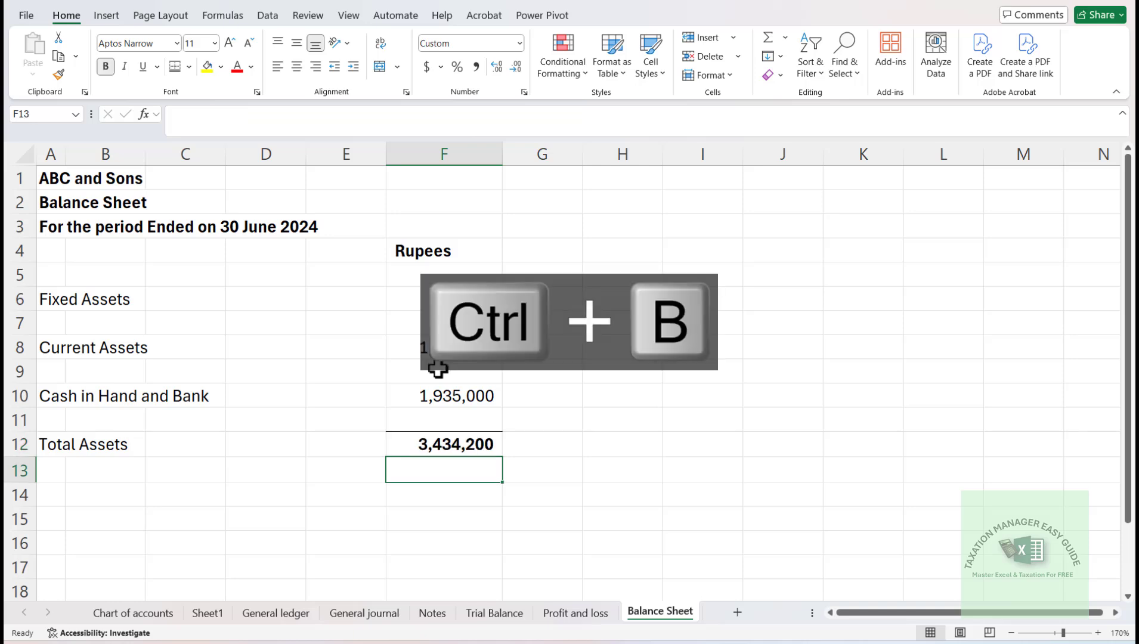
- Enter the labels Equity in A15 and Retained Earnings in A16
{"action": "key", "text": "Down"}
{"action": "key", "text": "Down"}
{"action": "key", "text": "Down"}
{"action": "key", "text": "Down"}
{"action": "key", "text": "Down"}
{"action": "key", "text": "Up"}
{"action": "key", "text": "Up"}
{"action": "key", "text": "Left"}
{"action": "key", "text": "Left"}
{"action": "key", "text": "Left"}
{"action": "key", "text": "Left"}
{"action": "key", "text": "Left"}
{"action": "key", "text": "Up"}
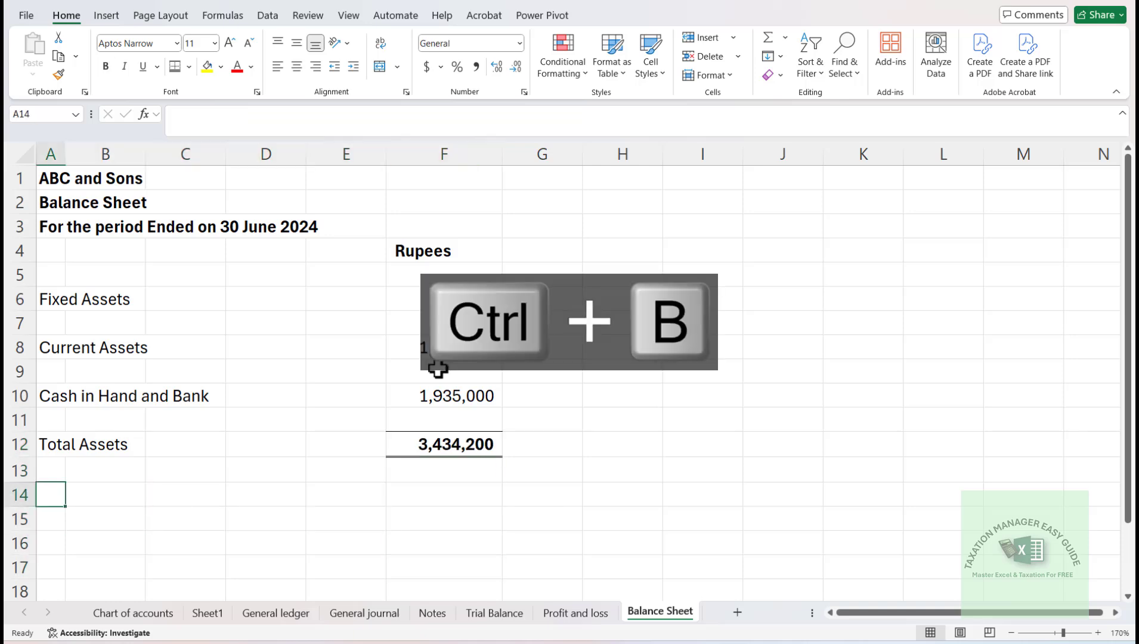
{"action": "key", "text": "Down"}
{"action": "type", "text": "E"}
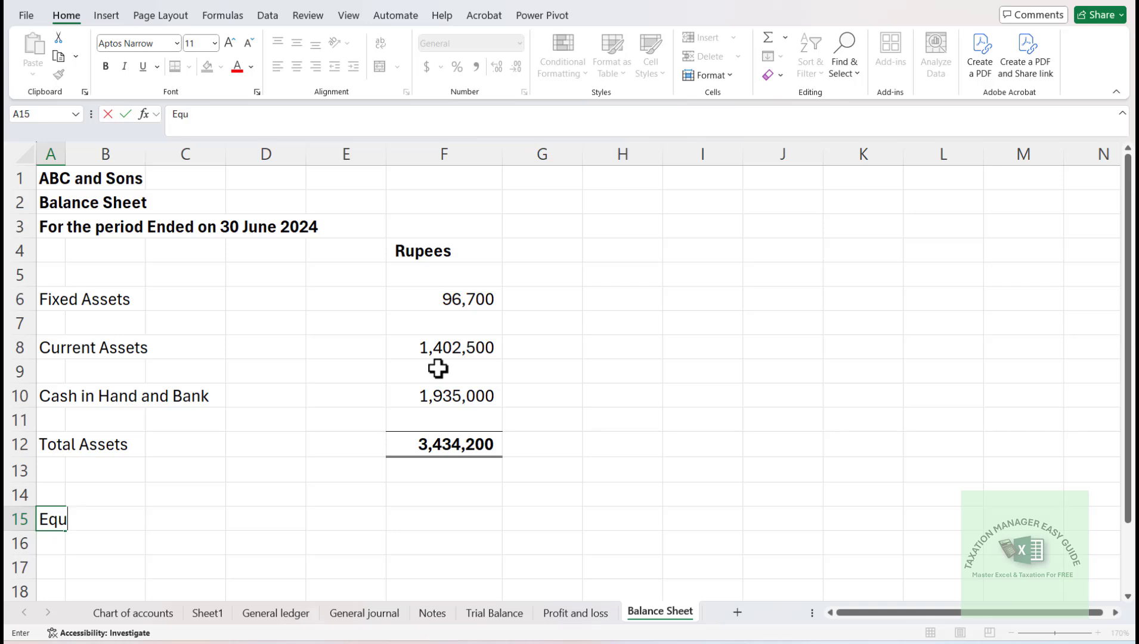
{"action": "type", "text": "quity"}
{"action": "key", "text": "Return"}
{"action": "type", "text": "Retained Ear"}
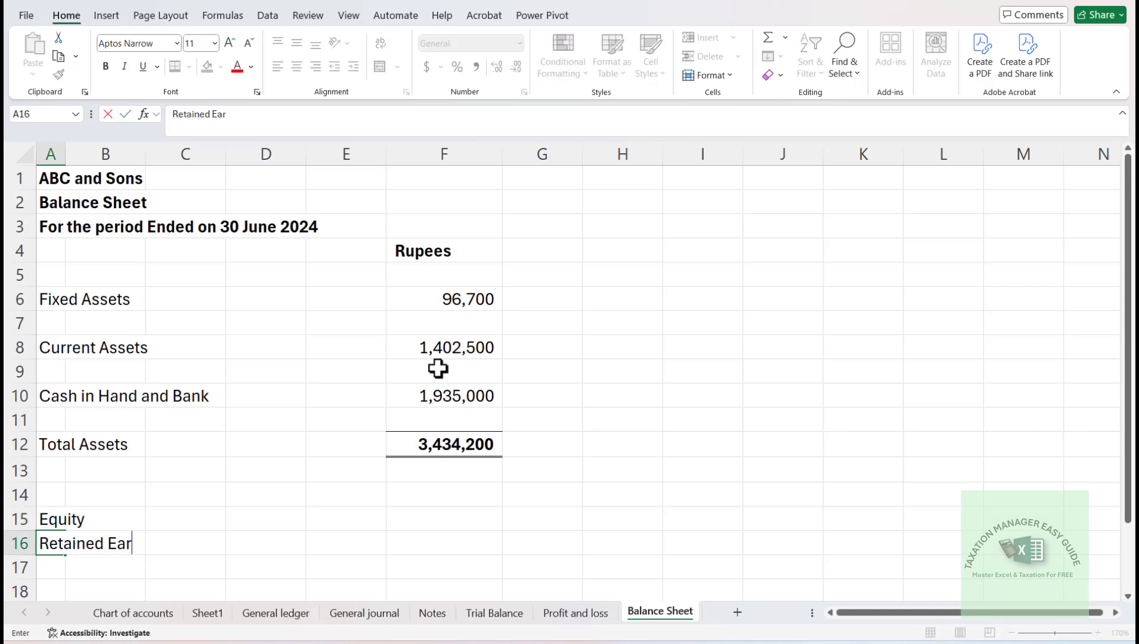
{"action": "type", "text": "nings"}
{"action": "key", "text": "Return"}
- Link the Equity amount in F15 to the Total Equity figure in F32 of the Notes sheet
{"action": "key", "text": "Up"}
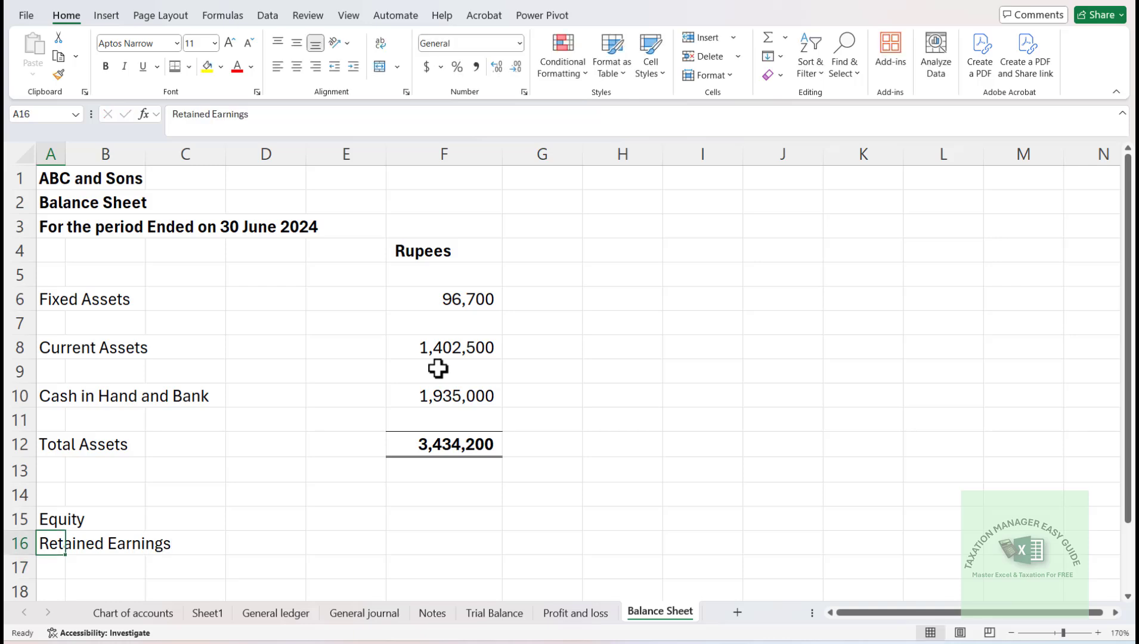
{"action": "key", "text": "Up"}
{"action": "key", "text": "Right"}
{"action": "key", "text": "Right"}
{"action": "key", "text": "Right"}
{"action": "key", "text": "Right"}
{"action": "key", "text": "Right"}
{"action": "type", "text": "="}
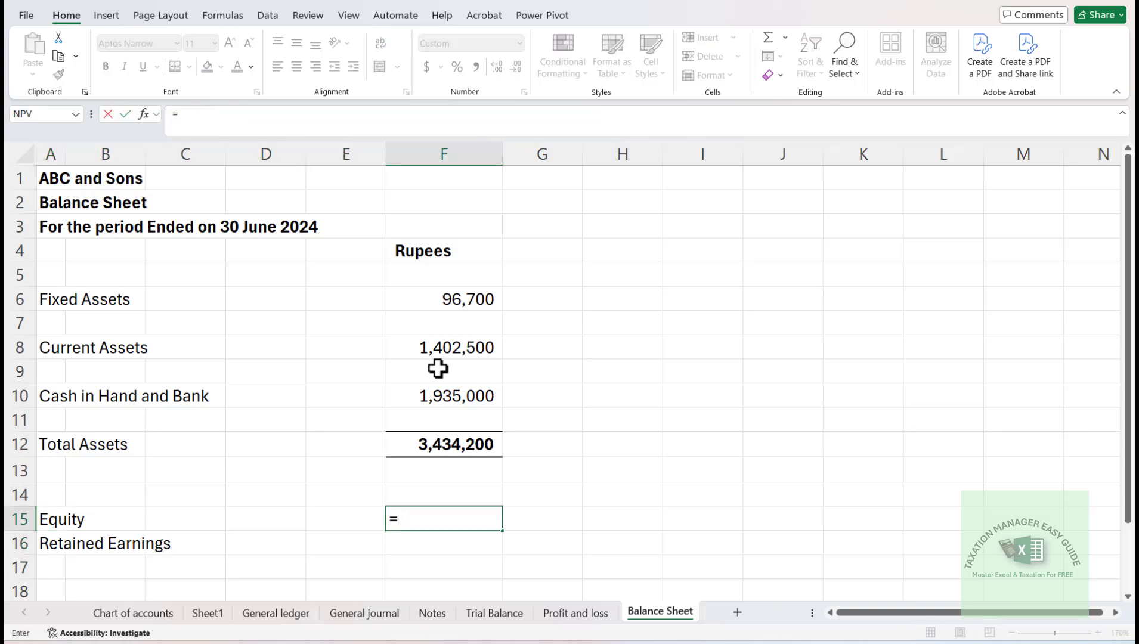
{"action": "left_click", "coordinate": [441, 614]}
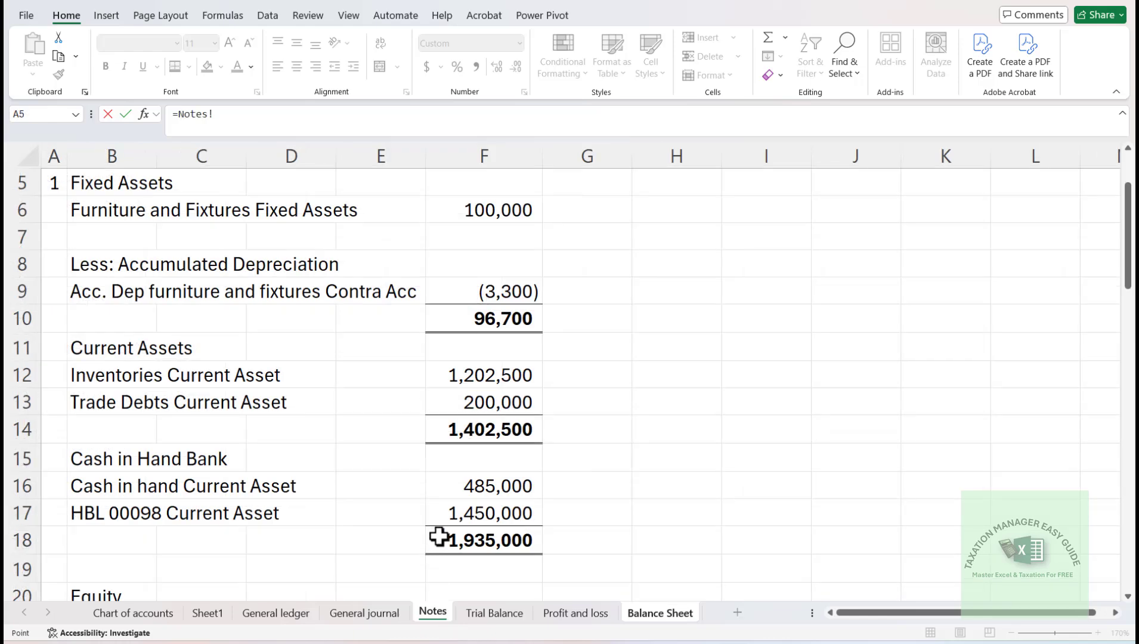
{"action": "left_click", "coordinate": [483, 537]}
{"action": "key", "text": "Down"}
{"action": "key", "text": "Down"}
{"action": "key", "text": "Down"}
{"action": "key", "text": "Down"}
{"action": "key", "text": "Down"}
{"action": "key", "text": "Down"}
{"action": "key", "text": "Down"}
{"action": "key", "text": "Down"}
{"action": "key", "text": "Down"}
{"action": "key", "text": "Down"}
{"action": "key", "text": "Down"}
{"action": "key", "text": "Down"}
{"action": "key", "text": "Down"}
{"action": "key", "text": "Down"}
{"action": "key", "text": "Down"}
{"action": "key", "text": "Down"}
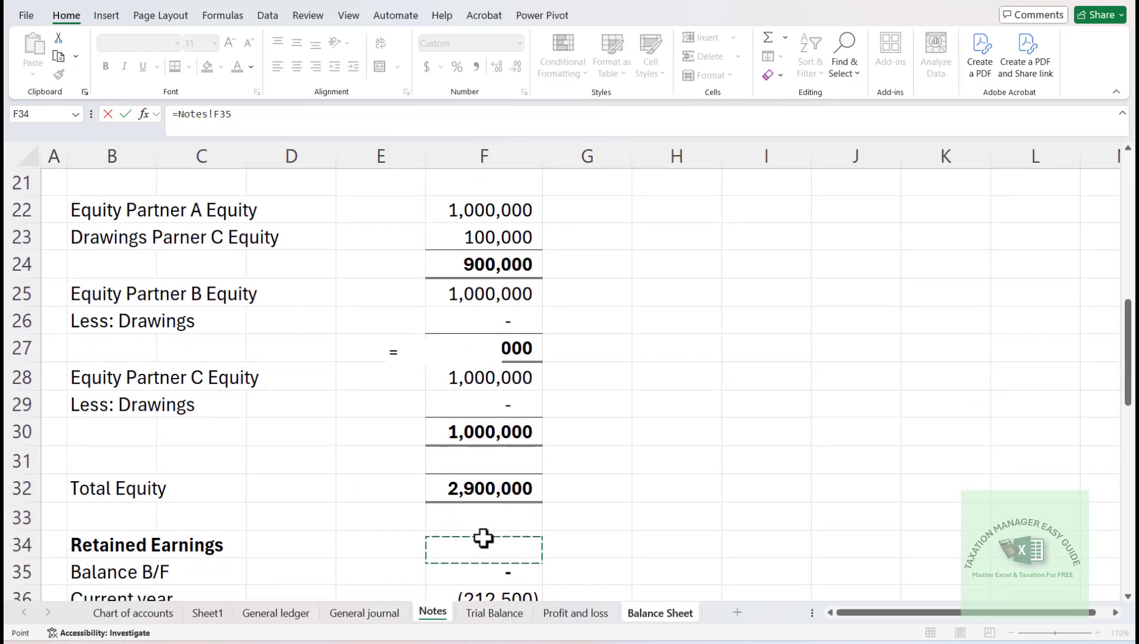
{"action": "key", "text": "Up"}
{"action": "key", "text": "Up"}
{"action": "key", "text": "Return"}
- Link the Retained Earnings amount in F16 to the retained earnings total in F38 of the Notes sheet
{"action": "key", "text": "Down"}
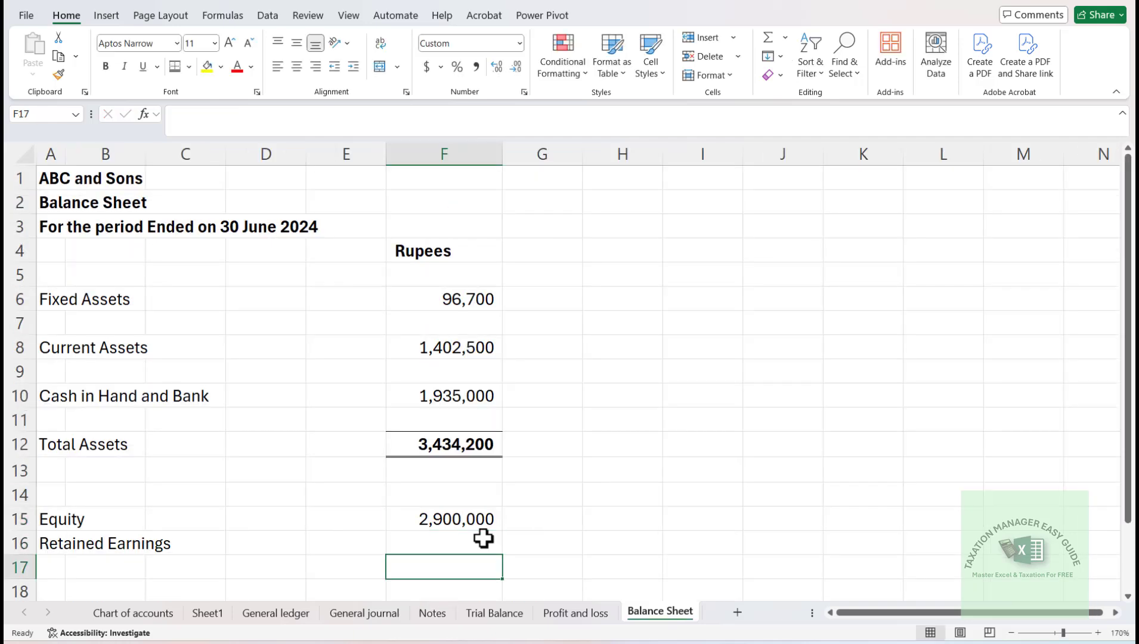
{"action": "key", "text": "Down"}
{"action": "key", "text": "Down"}
{"action": "key", "text": "Up"}
{"action": "key", "text": "Up"}
{"action": "key", "text": "Up"}
{"action": "type", "text": "="}
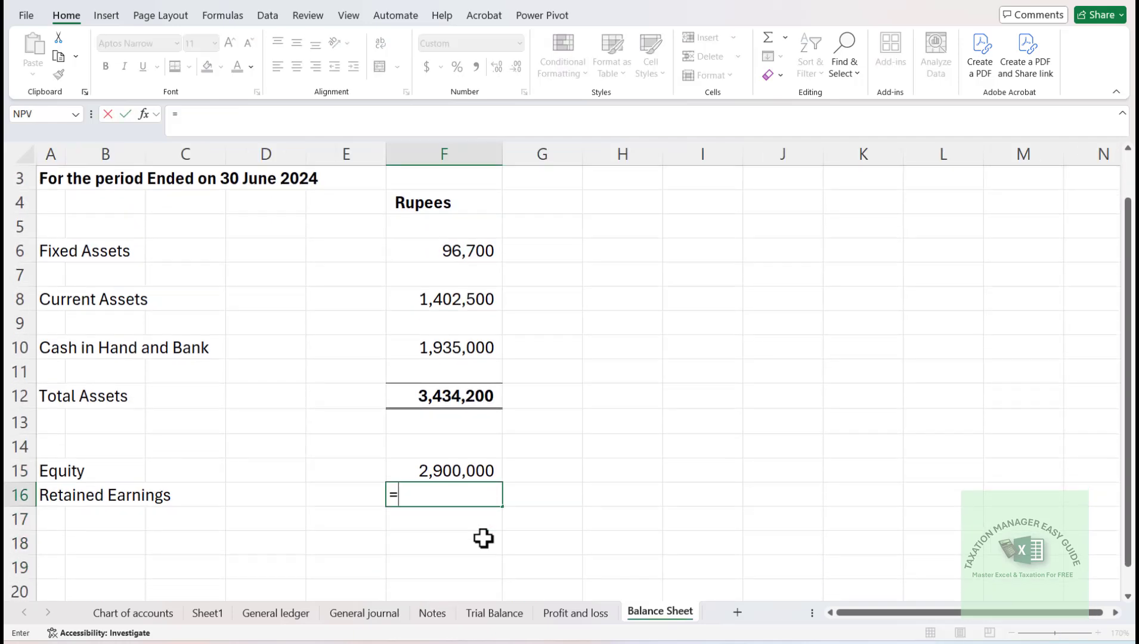
{"action": "left_click", "coordinate": [437, 617]}
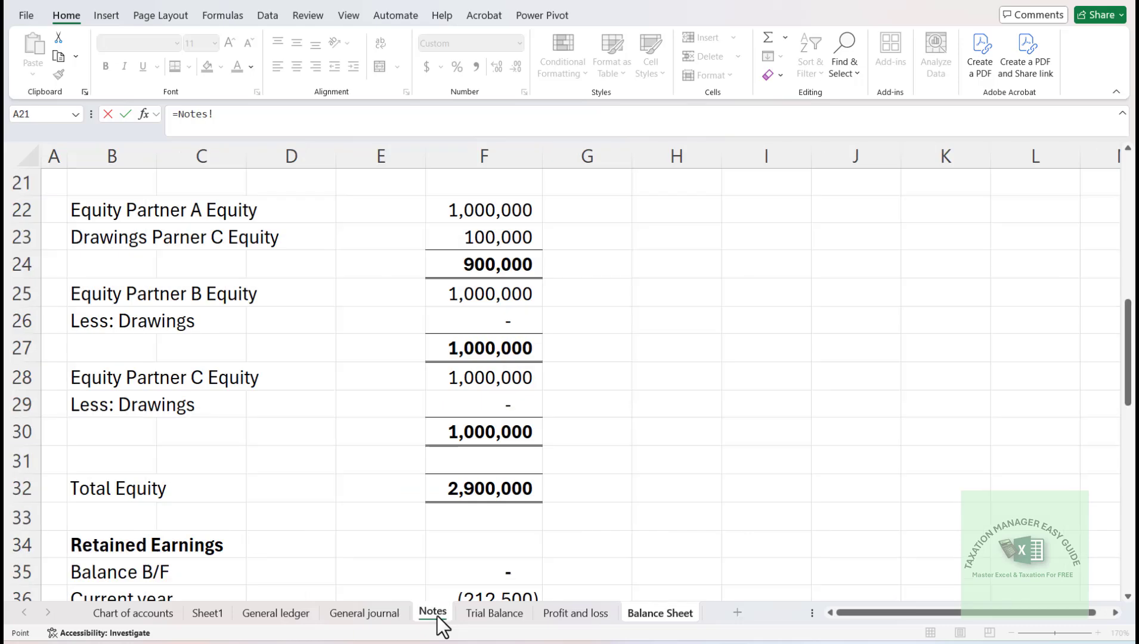
{"action": "left_click", "coordinate": [472, 548]}
{"action": "key", "text": "Down"}
{"action": "key", "text": "Down"}
{"action": "key", "text": "Down"}
{"action": "key", "text": "Down"}
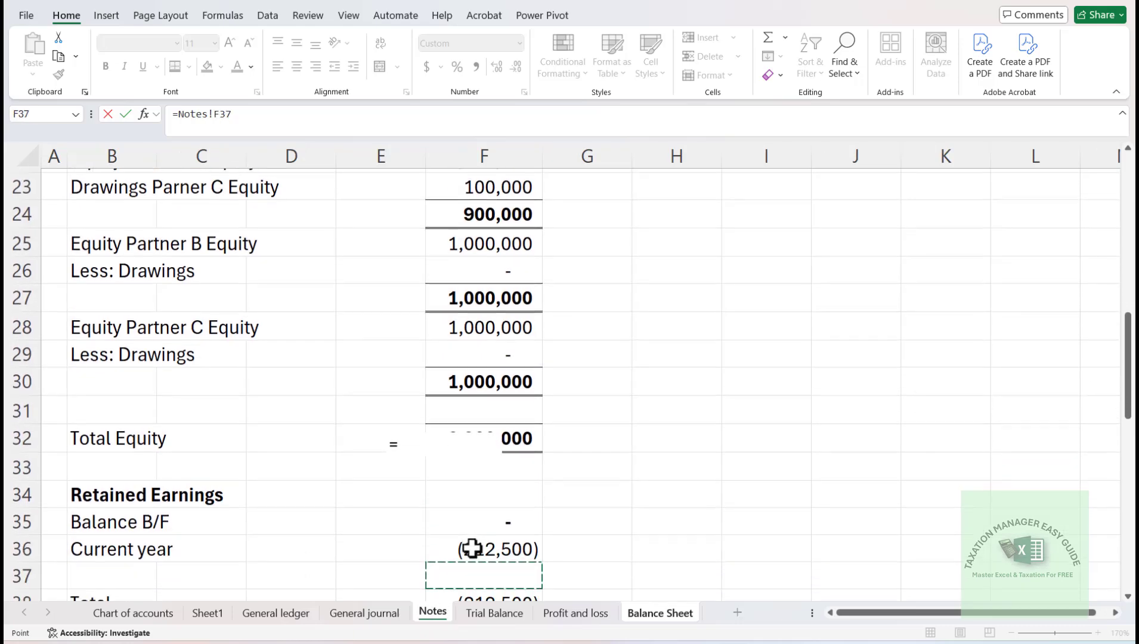
{"action": "key", "text": "Return"}
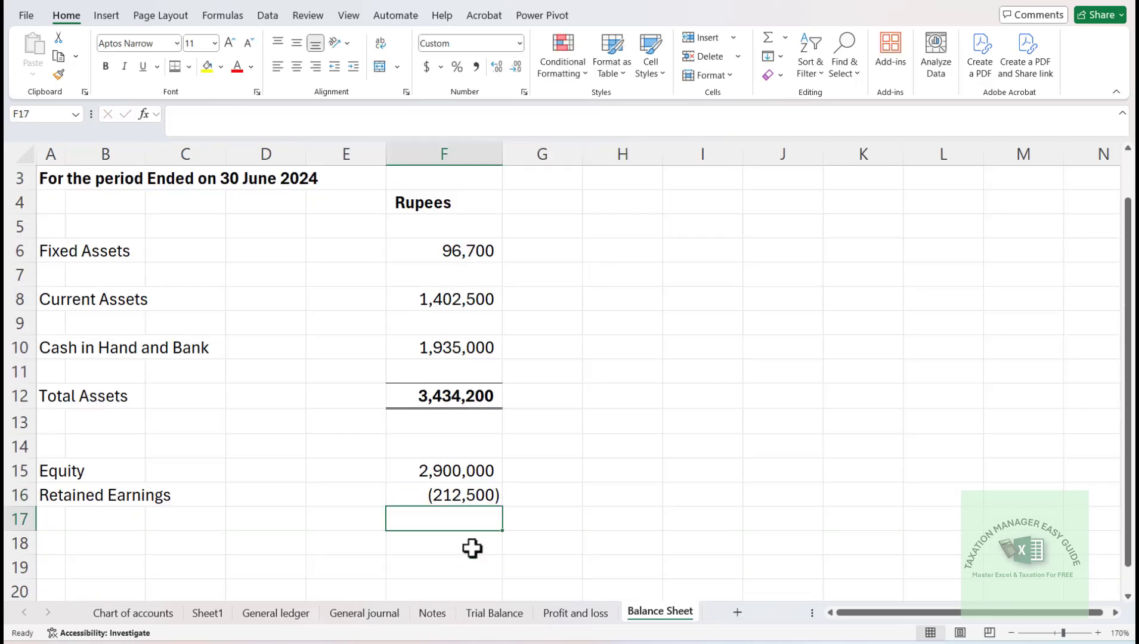
- Enter the label Current Liabilities in A18
{"action": "key", "text": "Down"}
{"action": "key", "text": "Down"}
{"action": "key", "text": "Down"}
{"action": "key", "text": "Up"}
{"action": "key", "text": "Up"}
{"action": "key", "text": "Up"}
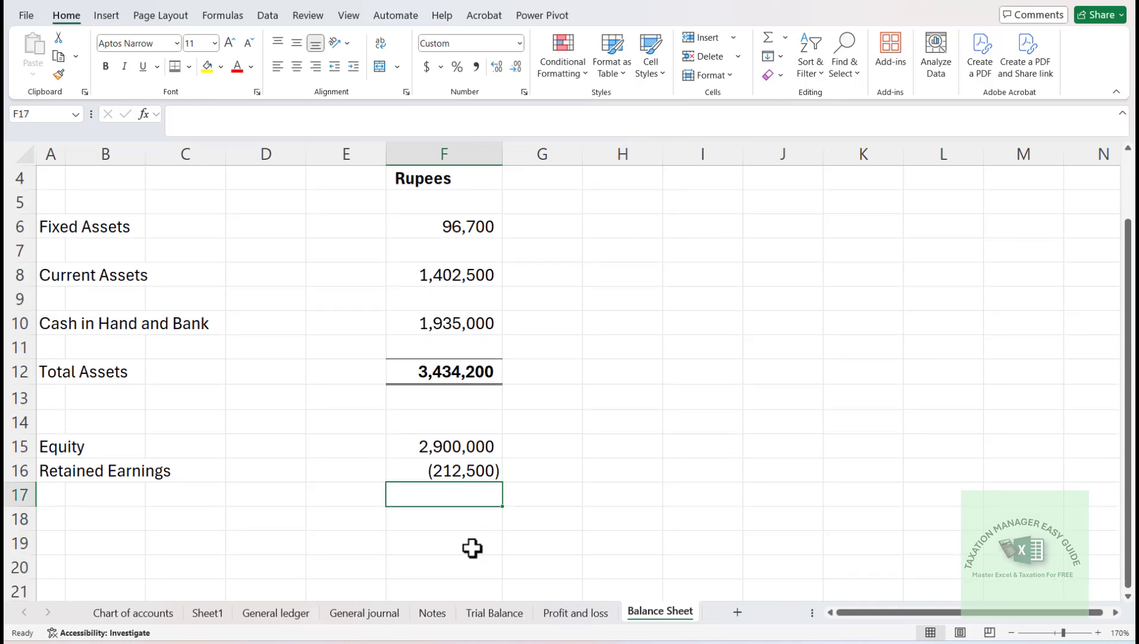
{"action": "key", "text": "Left"}
{"action": "key", "text": "Left"}
{"action": "key", "text": "Left"}
{"action": "key", "text": "Left"}
{"action": "key", "text": "Down"}
{"action": "key", "text": "Left"}
{"action": "type", "text": "C"}
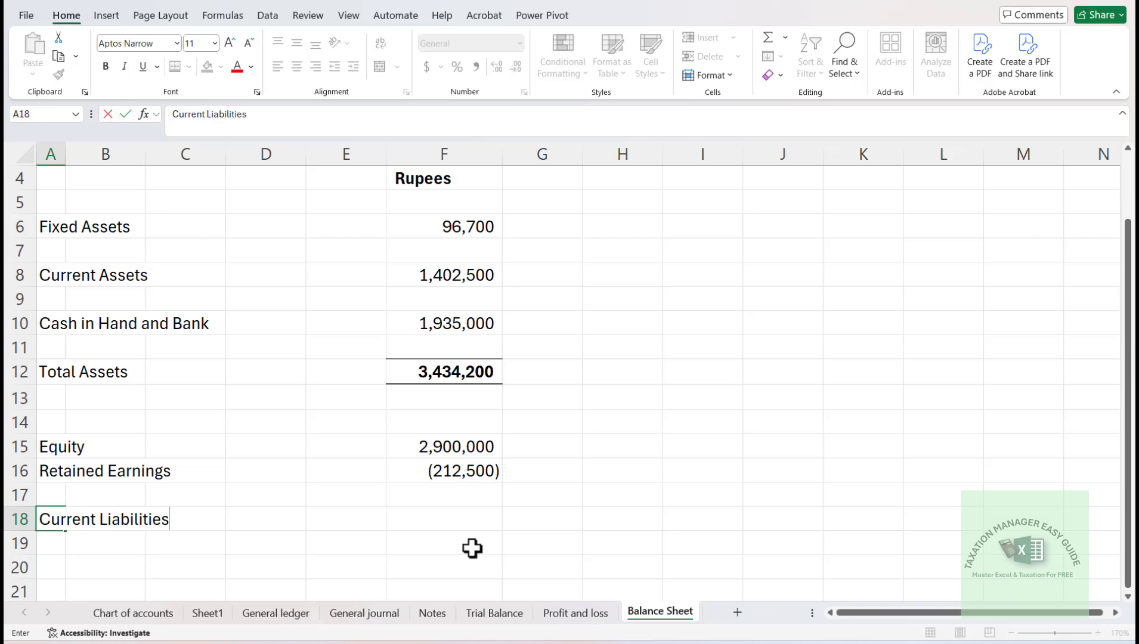
{"action": "key", "text": "Return"}
{"action": "type", "text": "f"}
{"action": "key", "text": "Up"}
{"action": "key", "text": "Right"}
{"action": "key", "text": "Right"}
{"action": "key", "text": "Left"}
{"action": "key", "text": "Down"}
{"action": "key", "text": "Left"}
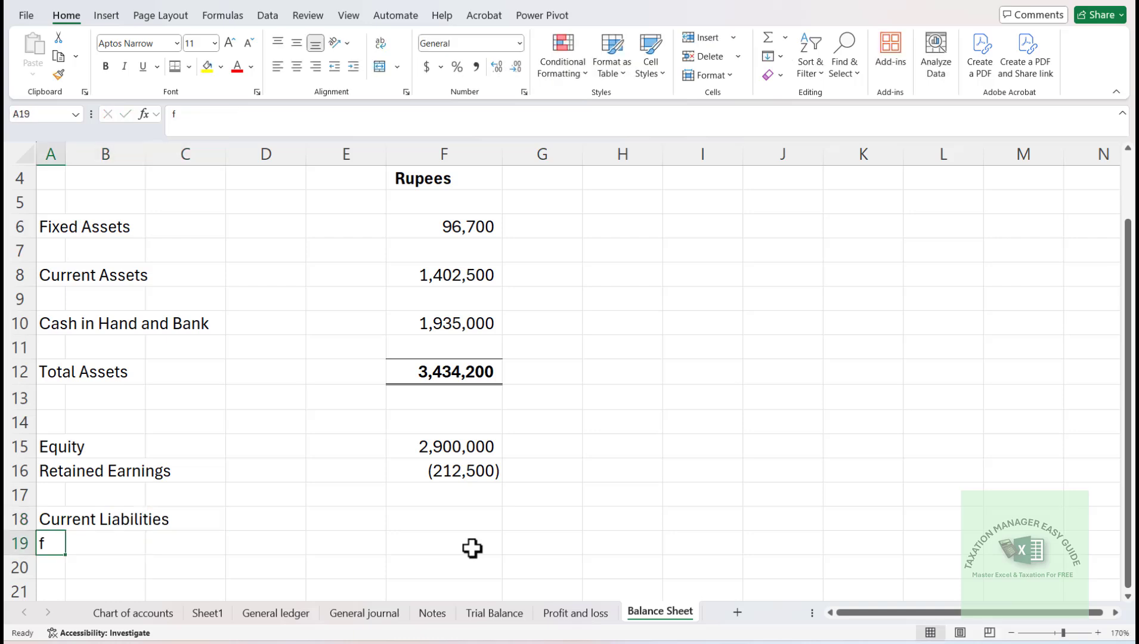
- Link the Current Liabilities amount in F18 to the bold current liabilities total on the Notes sheet
{"action": "key", "text": "Up"}
{"action": "key", "text": "Right"}
{"action": "key", "text": "Right"}
{"action": "key", "text": "Right"}
{"action": "key", "text": "Right"}
{"action": "key", "text": "Right"}
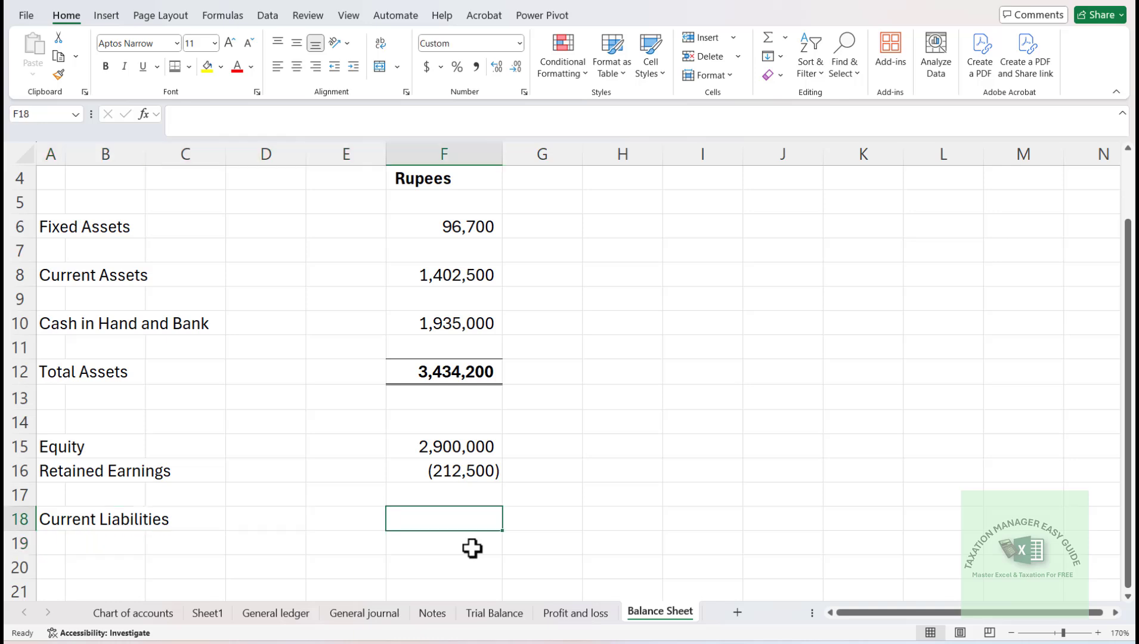
{"action": "type", "text": "="}
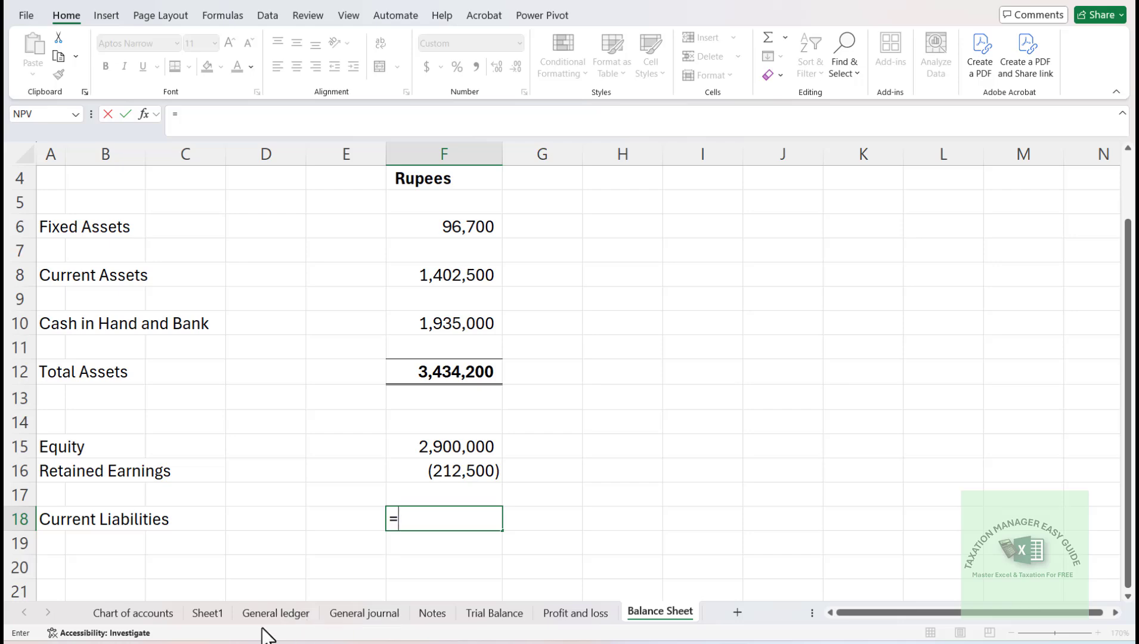
{"action": "left_click", "coordinate": [434, 614]}
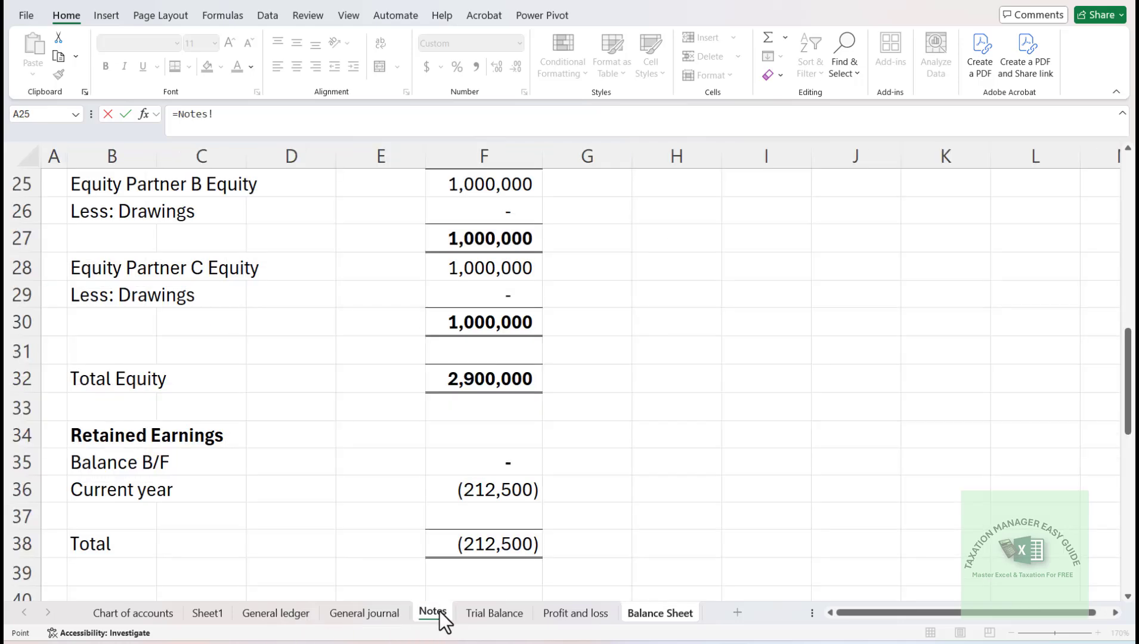
{"action": "left_click", "coordinate": [489, 533]}
{"action": "key", "text": "Down"}
{"action": "key", "text": "Down"}
{"action": "key", "text": "Down"}
{"action": "key", "text": "Down"}
{"action": "key", "text": "Down"}
{"action": "key", "text": "Down"}
{"action": "key", "text": "Down"}
{"action": "key", "text": "Down"}
{"action": "key", "text": "Down"}
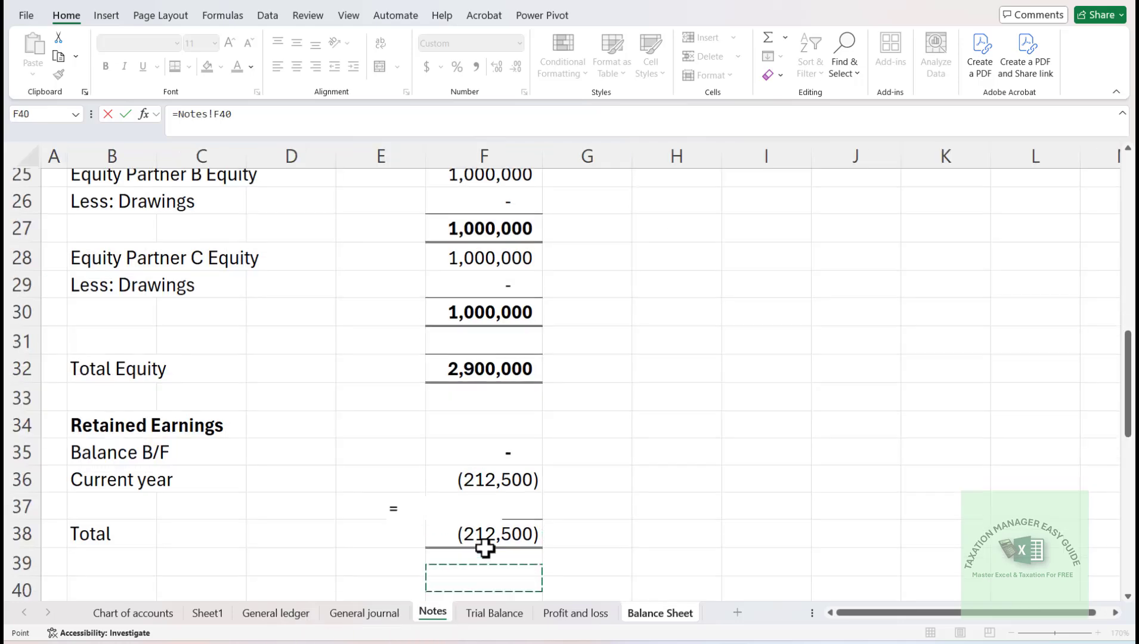
{"action": "scroll", "coordinate": [485, 548], "scroll_direction": "down", "scroll_amount": 1}
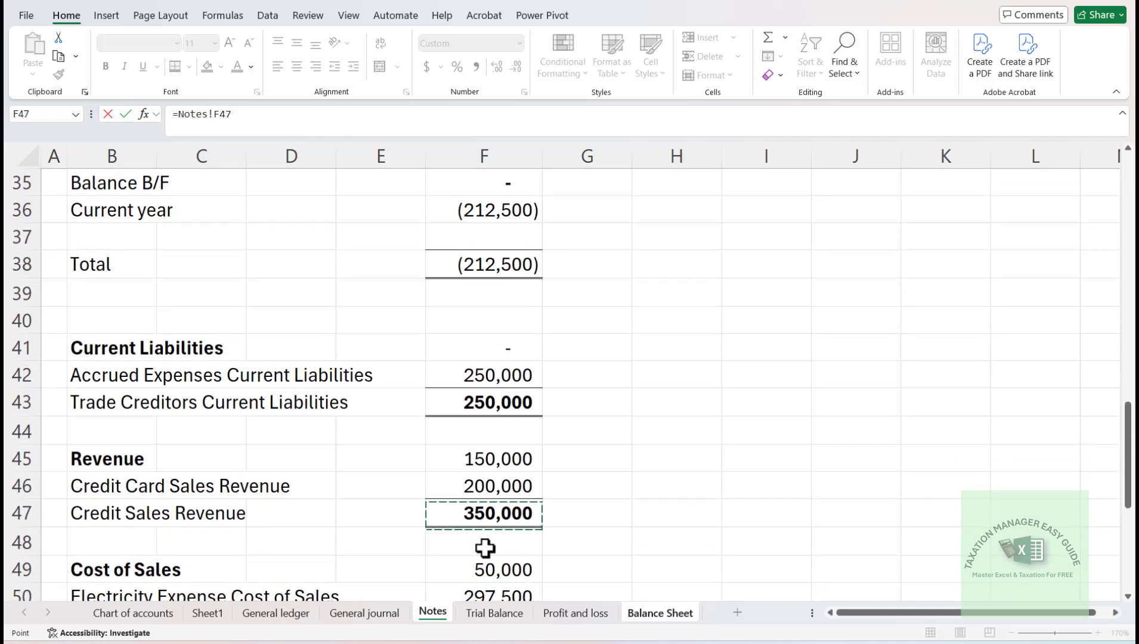
{"action": "key", "text": "Up"}
{"action": "key", "text": "Up"}
{"action": "key", "text": "Up"}
{"action": "key", "text": "Up"}
{"action": "key", "text": "Return"}
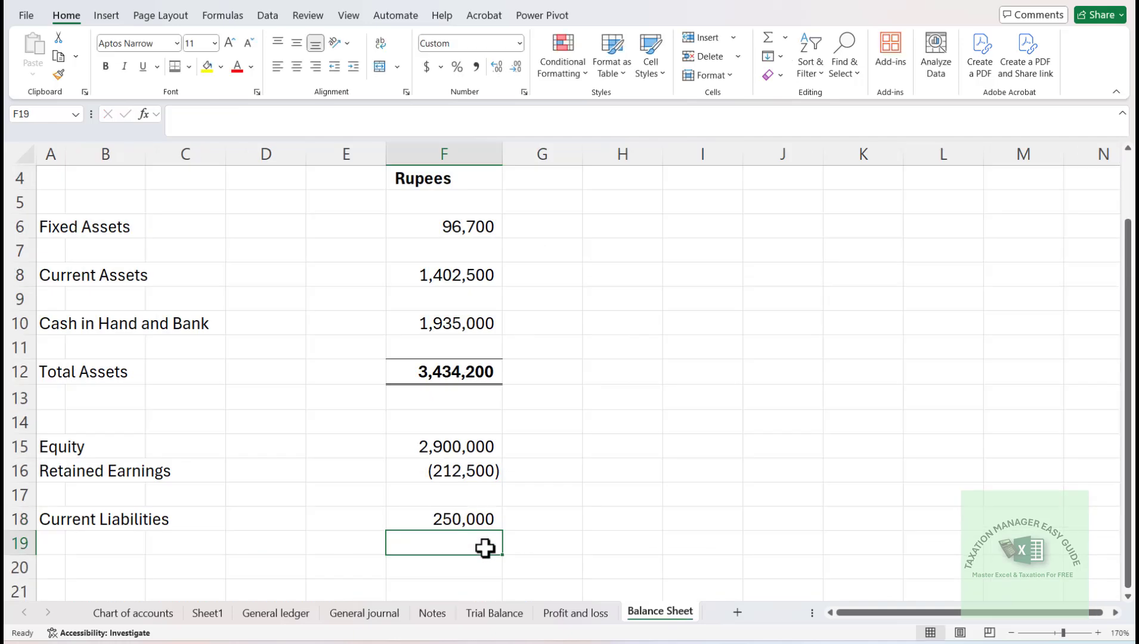
- Total equity and liabilities in F20 with a SUM of F15:F19 and give the cell a top and double bottom border
{"action": "key", "text": "Return"}
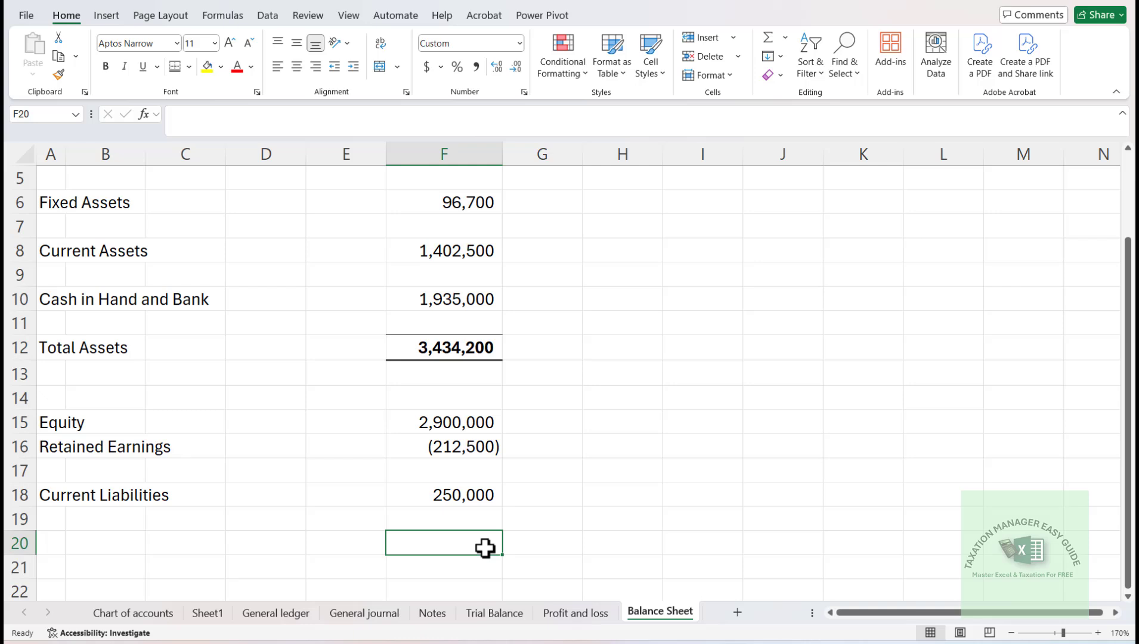
{"action": "key", "text": "alt+equal"}
{"action": "key", "text": "Up"}
{"action": "key", "text": "Up"}
{"action": "key", "text": "Up"}
{"action": "key", "text": "Up"}
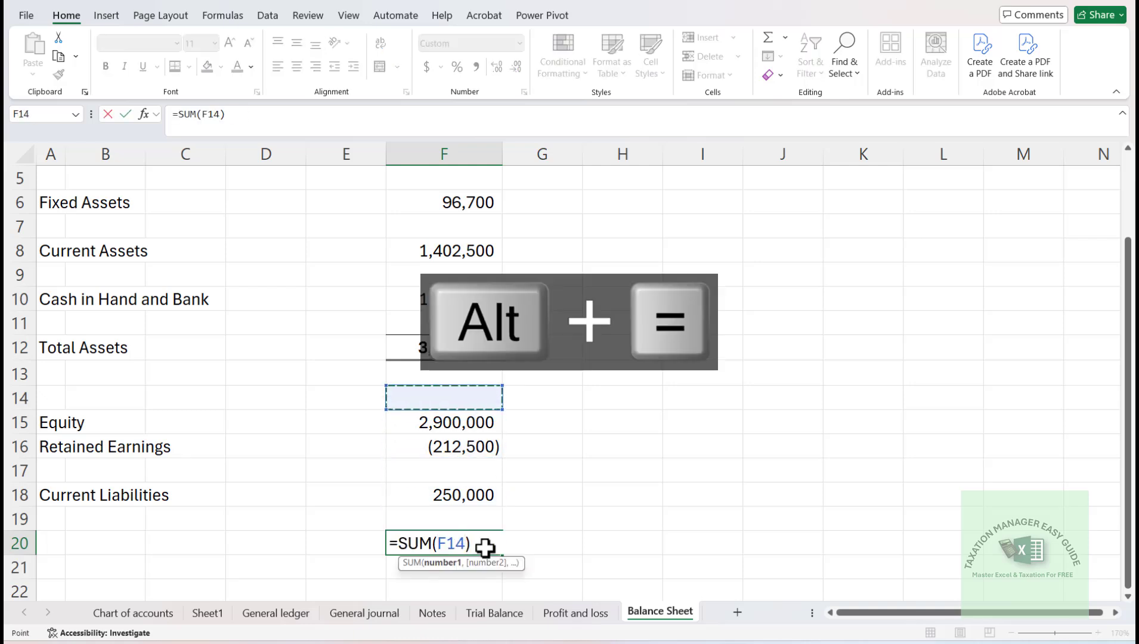
{"action": "key", "text": "Down"}
{"action": "key", "text": "shift+Down"}
{"action": "key", "text": "shift+Down"}
{"action": "key", "text": "shift+Down"}
{"action": "key", "text": "shift+Down"}
{"action": "key", "text": "shift+Down"}
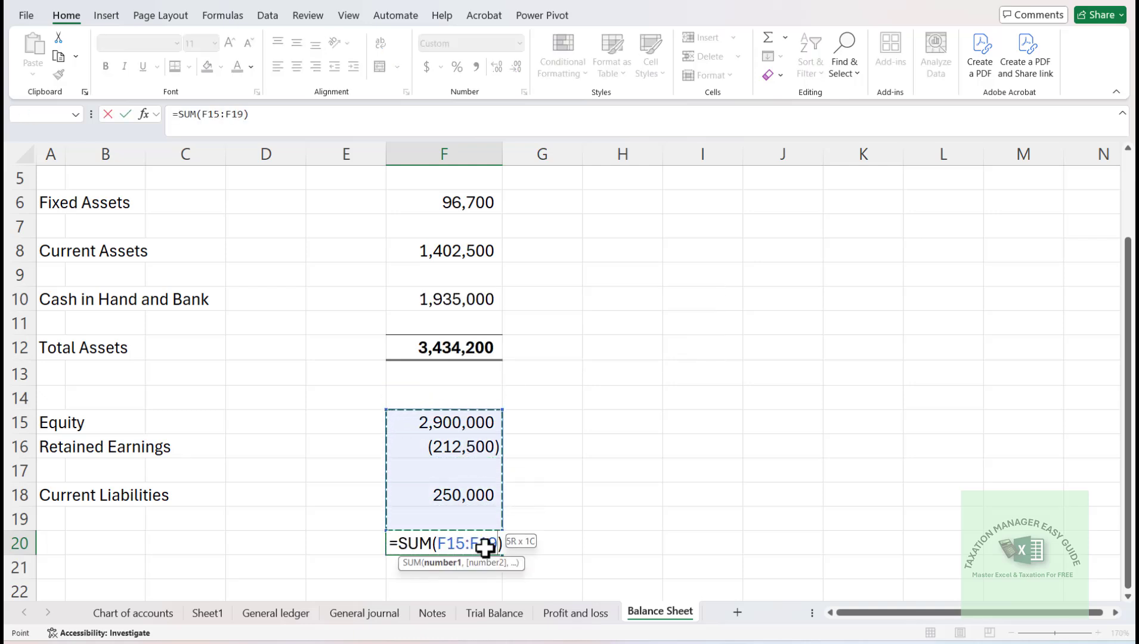
{"action": "key", "text": "Return"}
{"action": "left_click", "coordinate": [485, 548]}
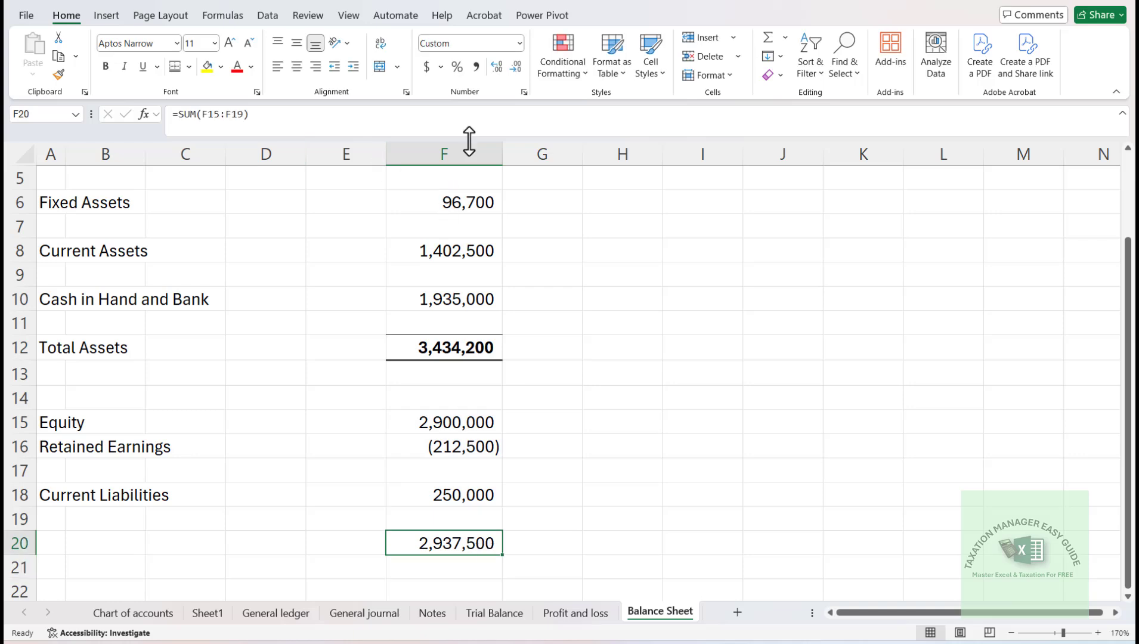
{"action": "left_click", "coordinate": [174, 67]}
- Format the total in F20 with the comma style without decimal places and make it bold
{"action": "left_click", "coordinate": [476, 68]}
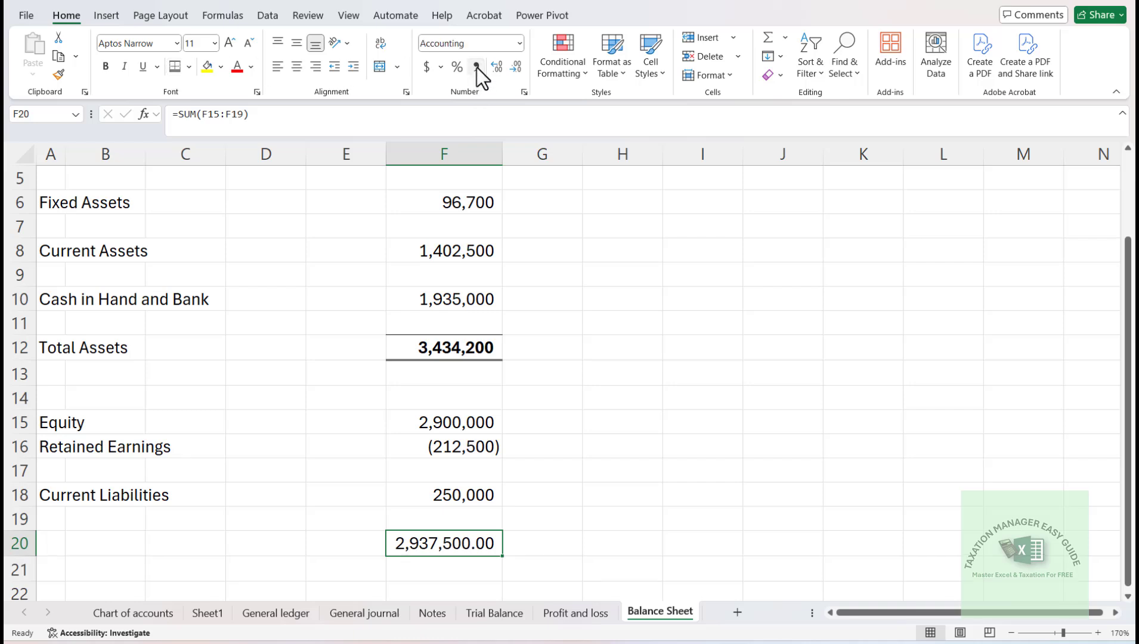
{"action": "left_click", "coordinate": [518, 70]}
{"action": "left_click", "coordinate": [518, 70]}
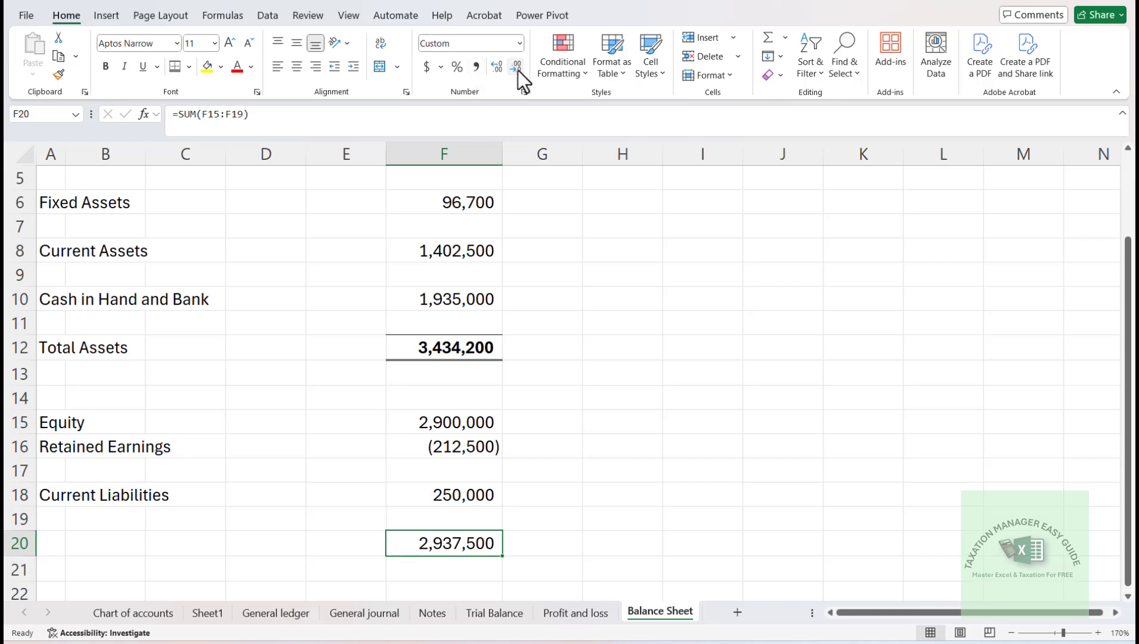
{"action": "key", "text": "Up"}
{"action": "key", "text": "Down"}
{"action": "key", "text": "Tab"}
{"action": "key", "text": "Return"}
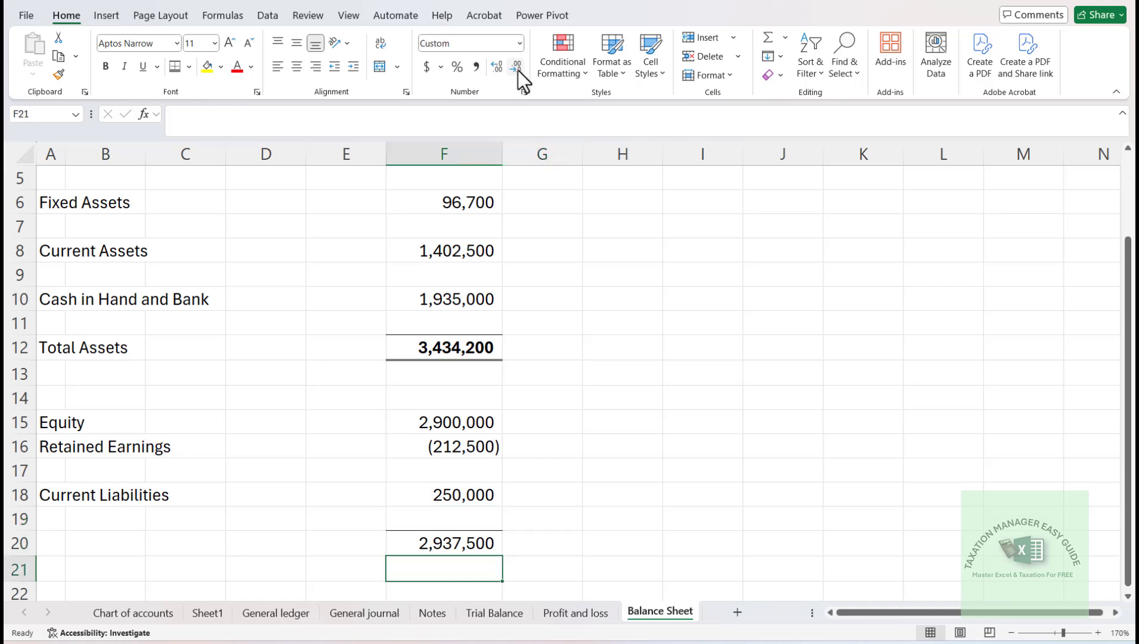
{"action": "key", "text": "Up"}
{"action": "key", "text": "ctrl+b"}
- Calculate the difference between total assets and total equity and liabilities in F22 with =F12-F20
{"action": "key", "text": "Down"}
{"action": "key", "text": "Down"}
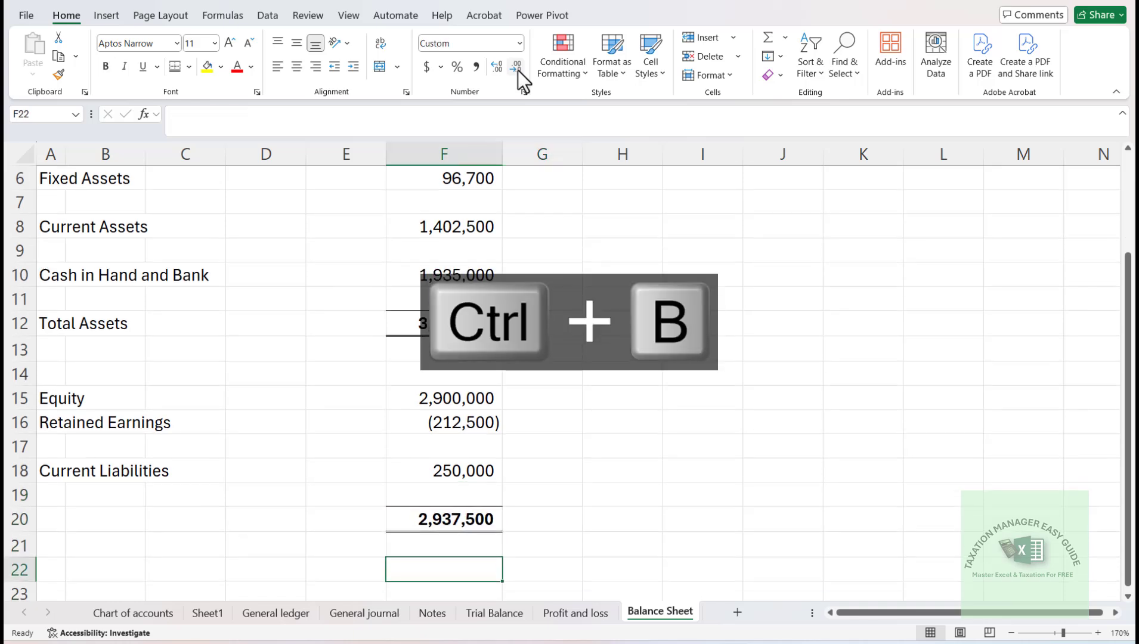
{"action": "type", "text": "="}
{"action": "key", "text": "Up"}
{"action": "key", "text": "Up"}
{"action": "key", "text": "Up"}
{"action": "key", "text": "Up"}
{"action": "key", "text": "Up"}
{"action": "key", "text": "Up"}
{"action": "key", "text": "Up"}
{"action": "key", "text": "Up"}
{"action": "key", "text": "Up"}
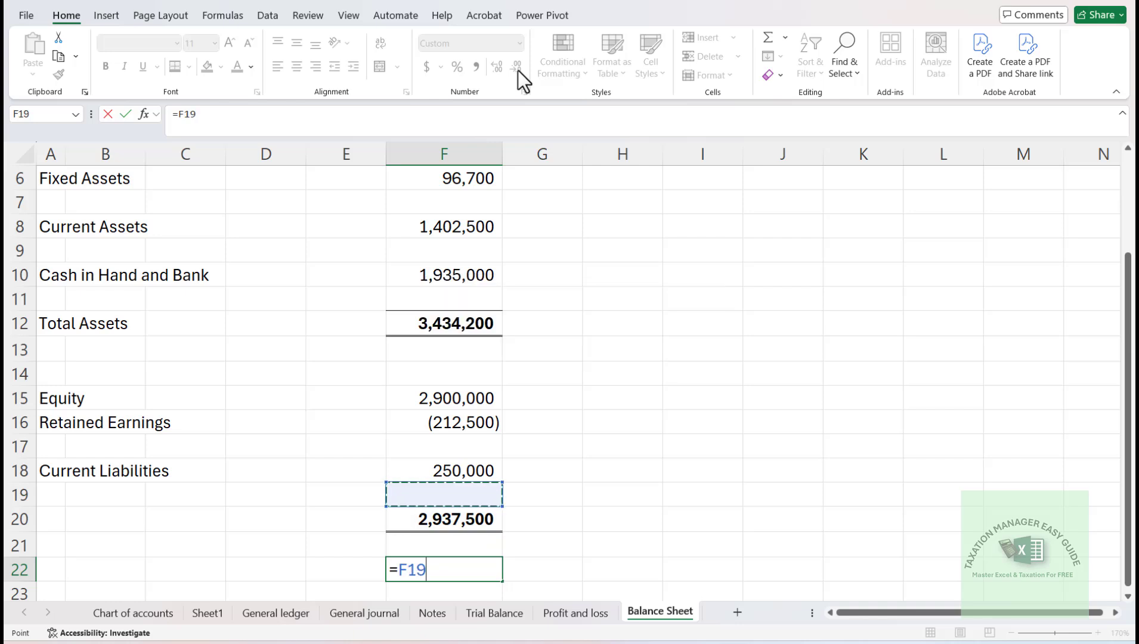
{"action": "key", "text": "Up"}
{"action": "type", "text": "-"}
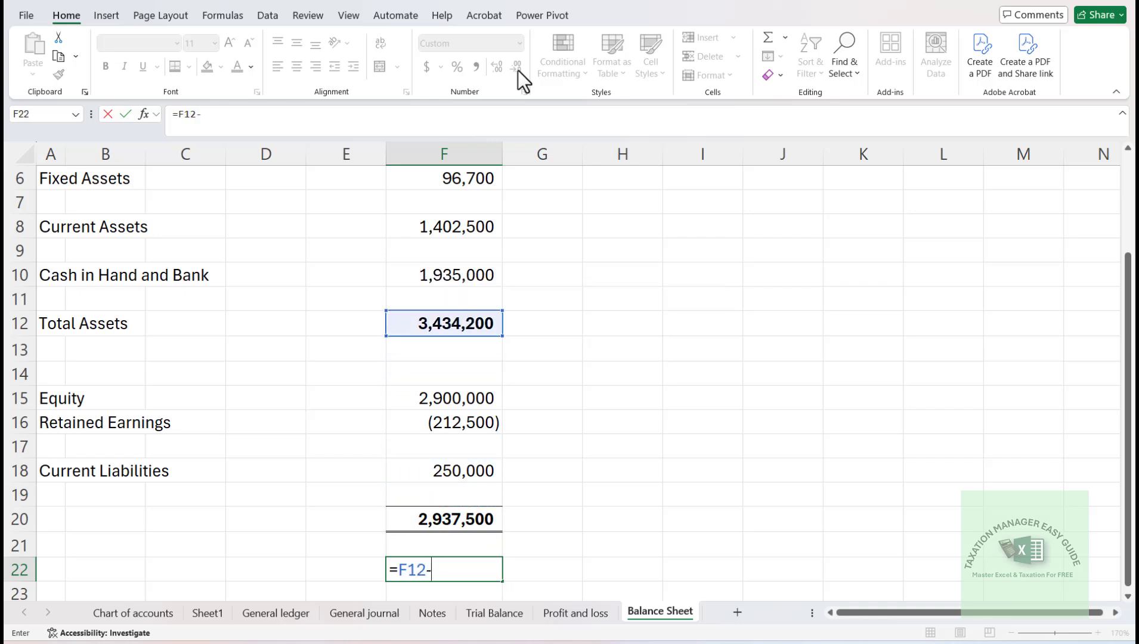
{"action": "key", "text": "Up"}
{"action": "key", "text": "Up"}
{"action": "key", "text": "Return"}
{"action": "key", "text": "Up"}
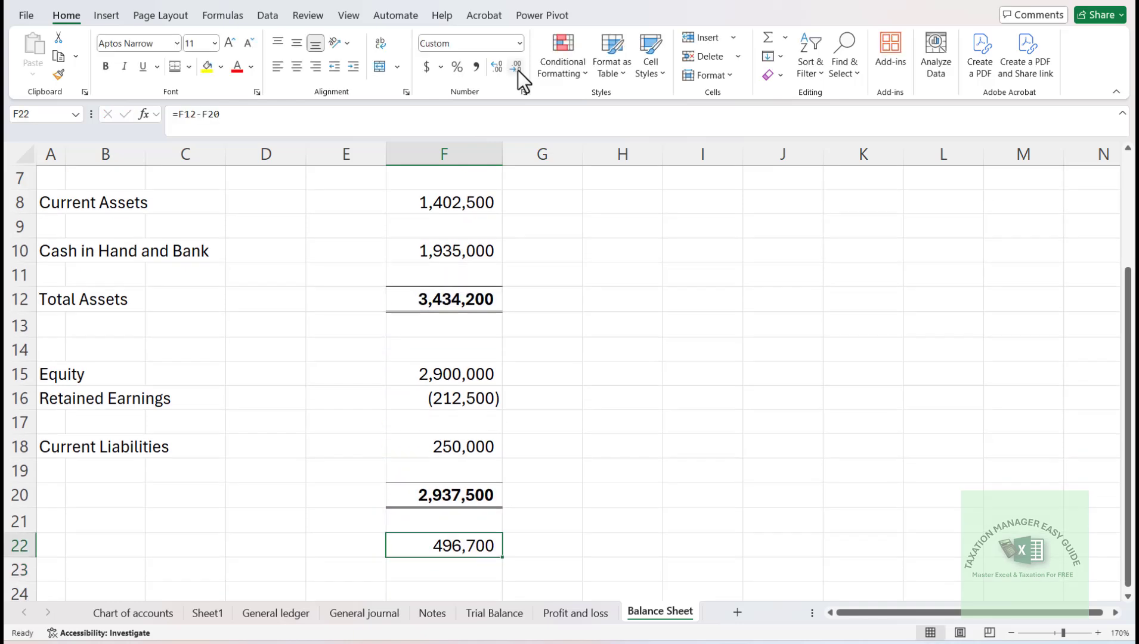